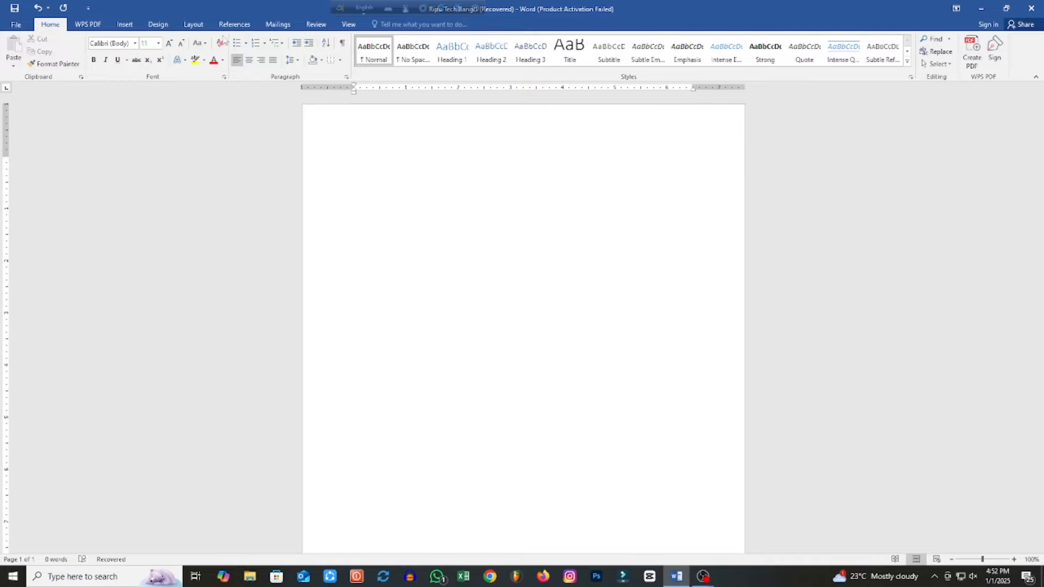
{"action": "left_click", "coordinate": [125, 26]}
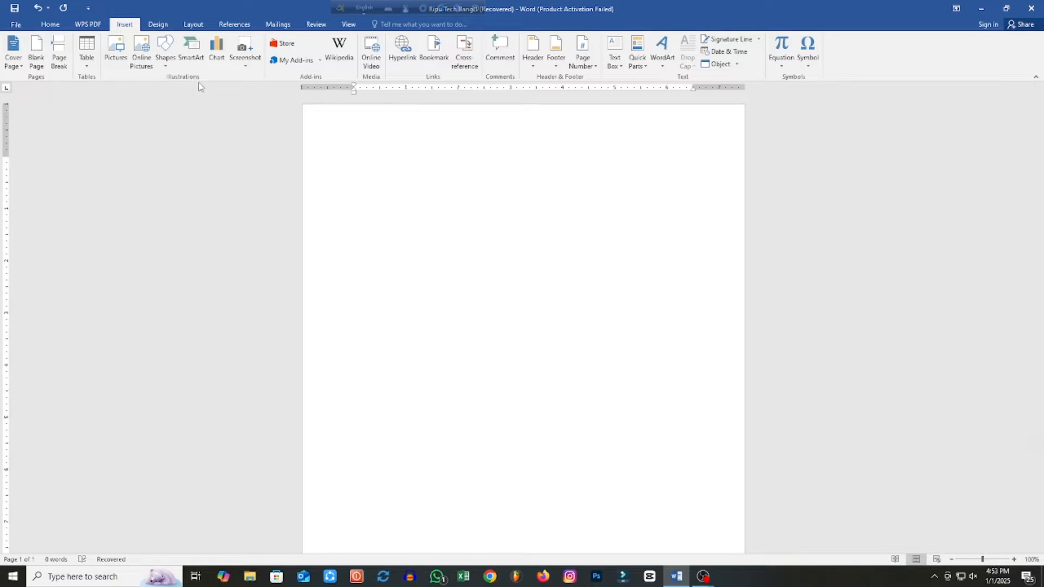
{"action": "left_click", "coordinate": [50, 24]}
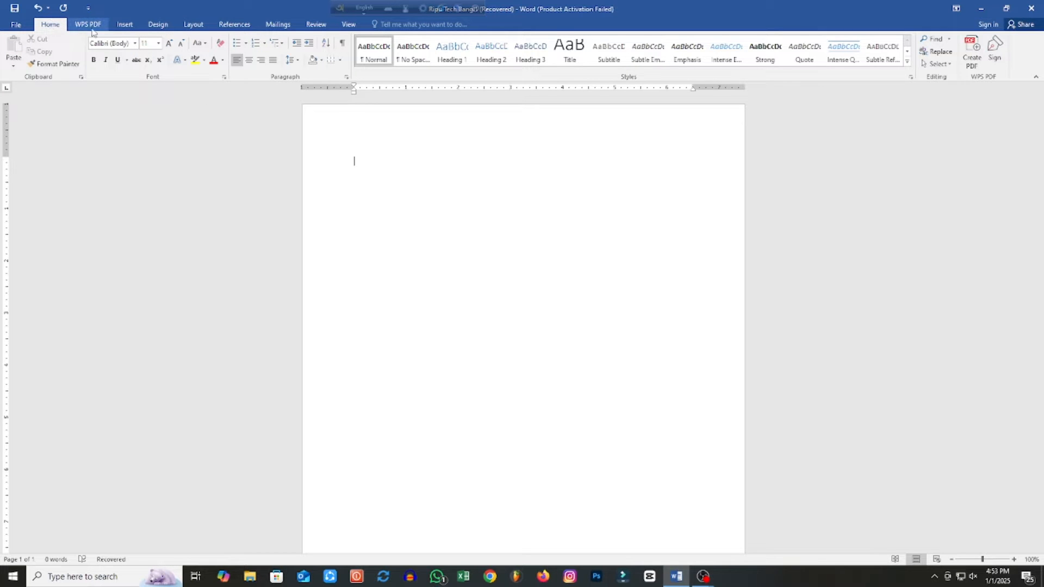
Insert the SGL Cargo picture whose file name begins with 346059457 from the Logo folder in F:\Sayed Global Office File.
{"action": "left_click", "coordinate": [124, 24]}
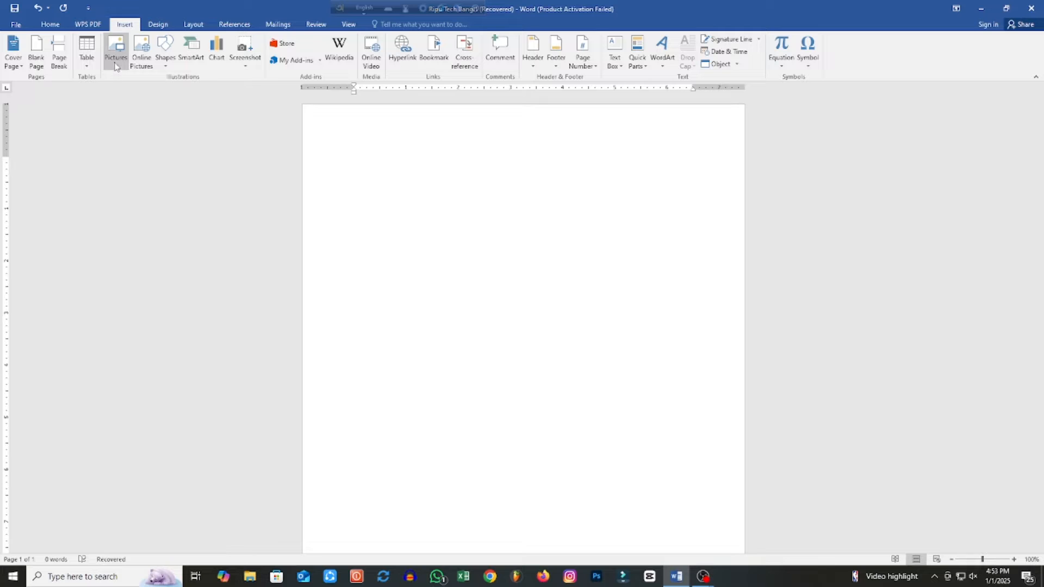
{"action": "scroll", "coordinate": [506, 228], "scroll_direction": "down", "scroll_amount": 1}
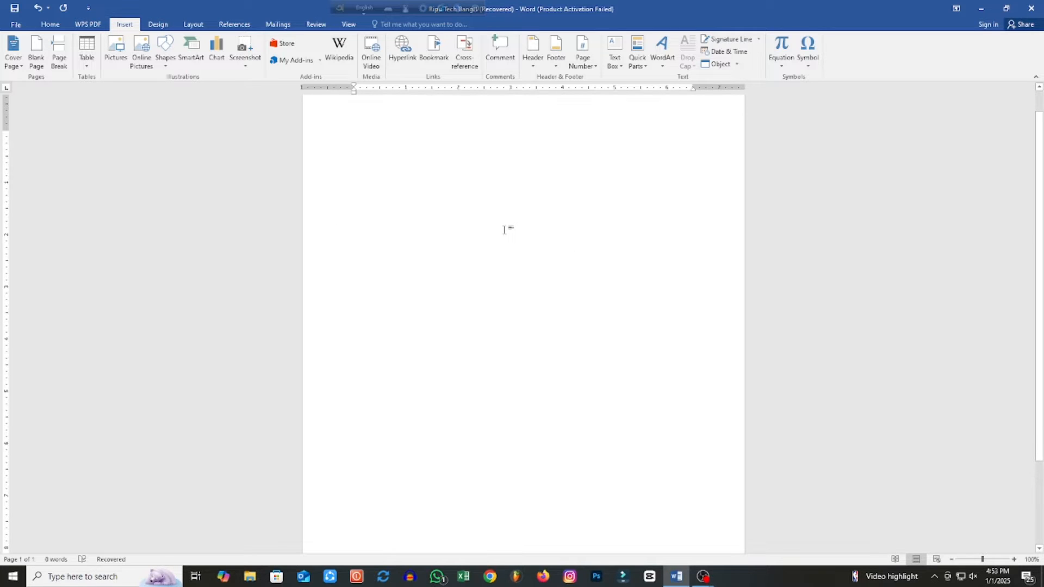
{"action": "scroll", "coordinate": [504, 230], "scroll_direction": "up", "scroll_amount": 1}
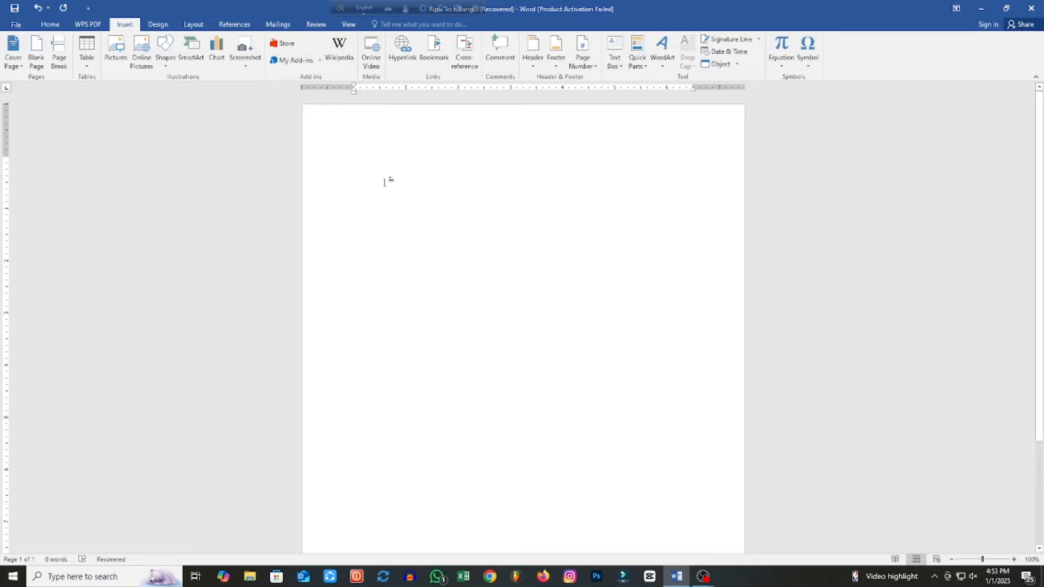
{"action": "left_click", "coordinate": [116, 59]}
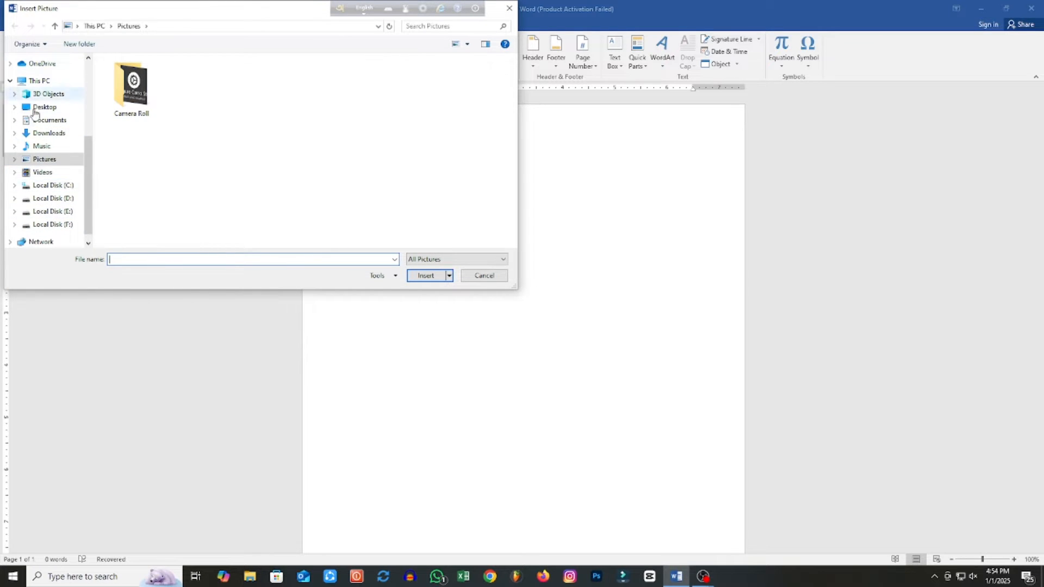
{"action": "scroll", "coordinate": [58, 185], "scroll_direction": "down", "scroll_amount": 1}
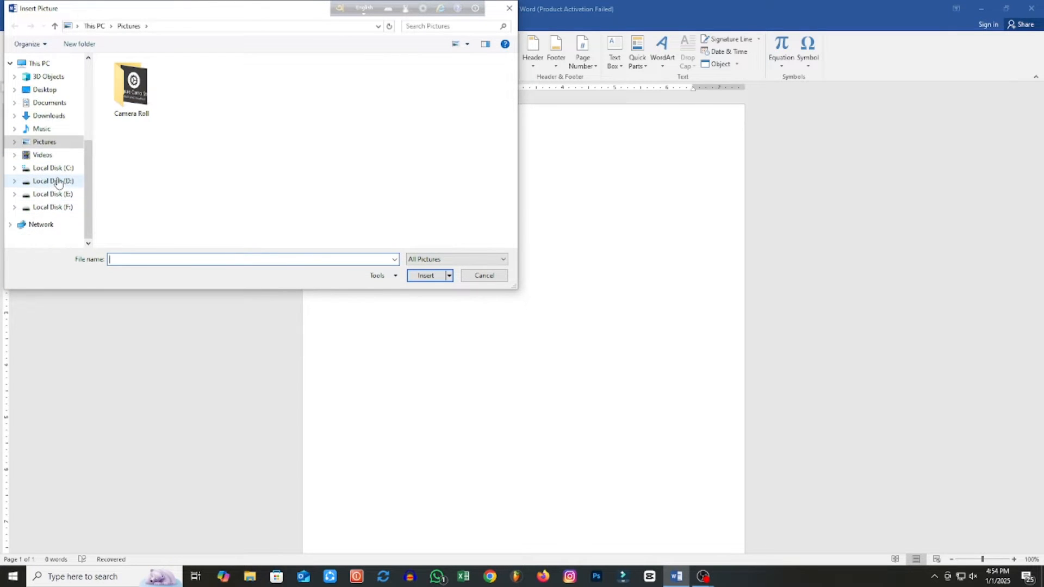
{"action": "left_click", "coordinate": [66, 209]}
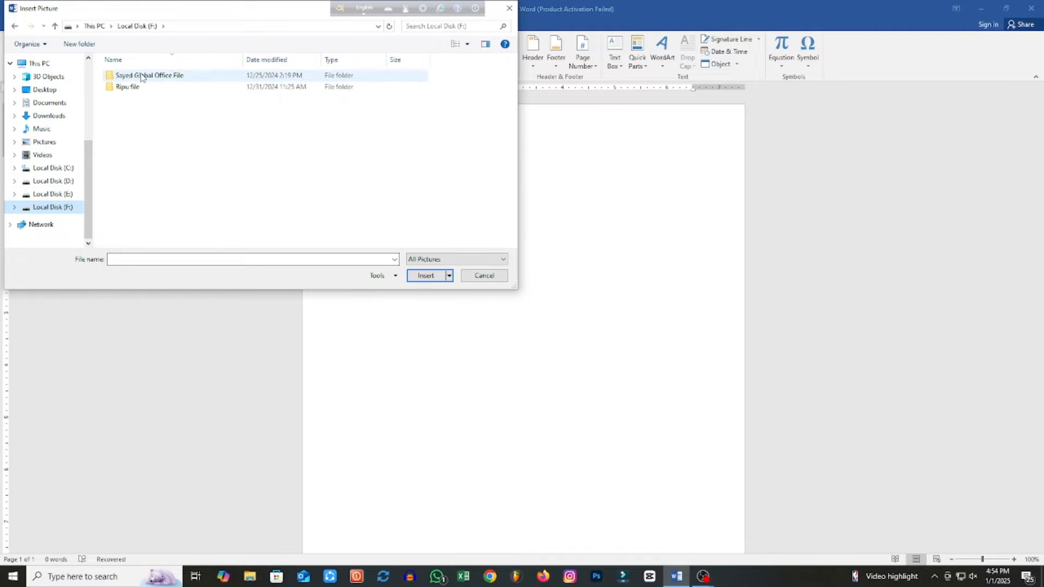
{"action": "double_click", "coordinate": [141, 76]}
{"action": "double_click", "coordinate": [140, 122]}
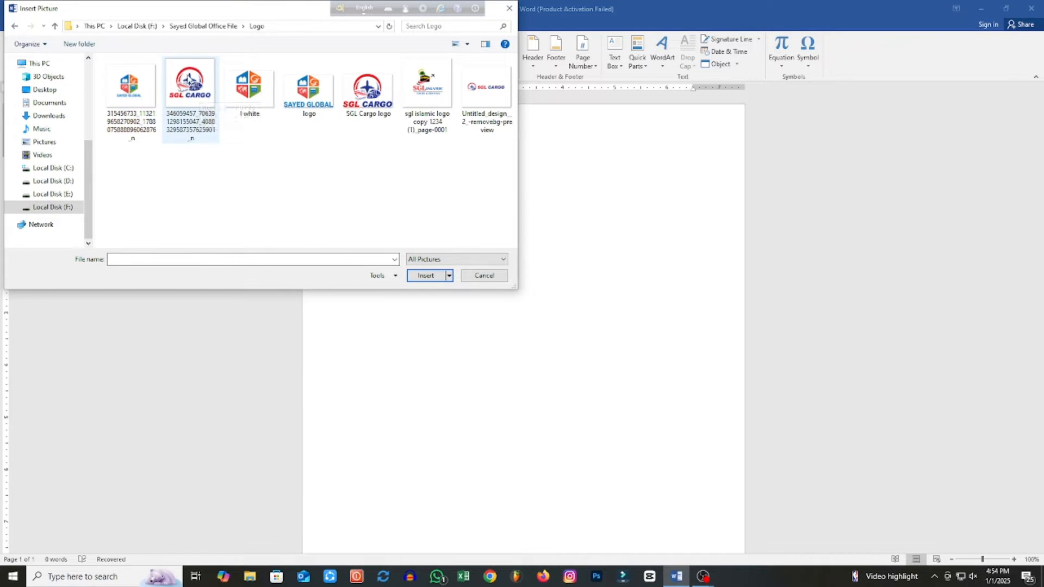
{"action": "left_click", "coordinate": [181, 84]}
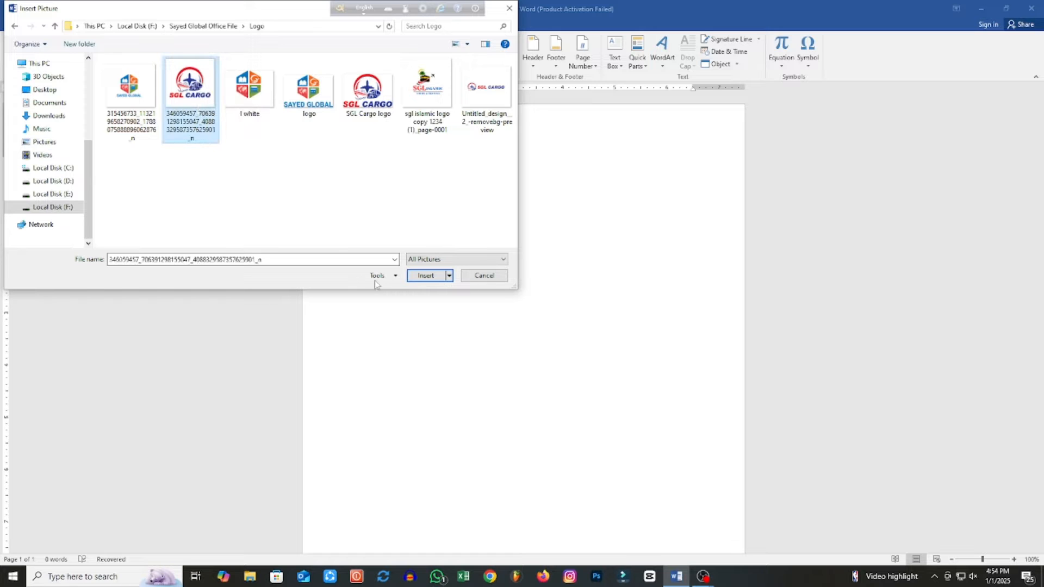
{"action": "left_click", "coordinate": [425, 276]}
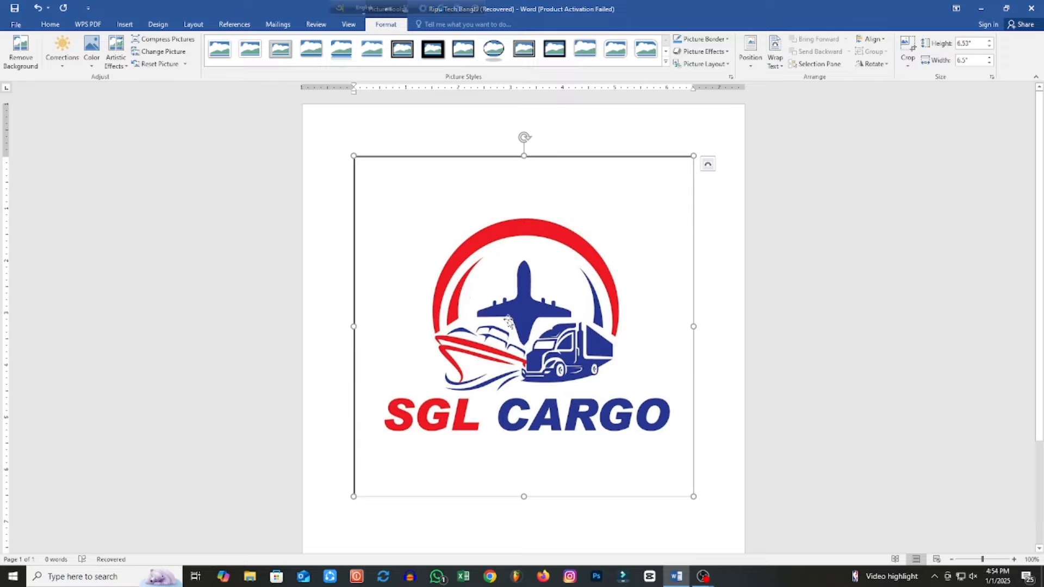
Shrink the inserted SGL Cargo logo to about 3.9 inches square and try to move it freely across the page.
{"action": "left_click_drag", "start_coordinate": [538, 326], "coordinate": [606, 337]}
{"action": "left_click_drag", "start_coordinate": [542, 350], "coordinate": [517, 288]}
{"action": "left_click_drag", "start_coordinate": [354, 156], "coordinate": [488, 291]}
{"action": "left_click_drag", "start_coordinate": [443, 255], "coordinate": [420, 342]}
{"action": "left_click_drag", "start_coordinate": [459, 268], "coordinate": [555, 328]}
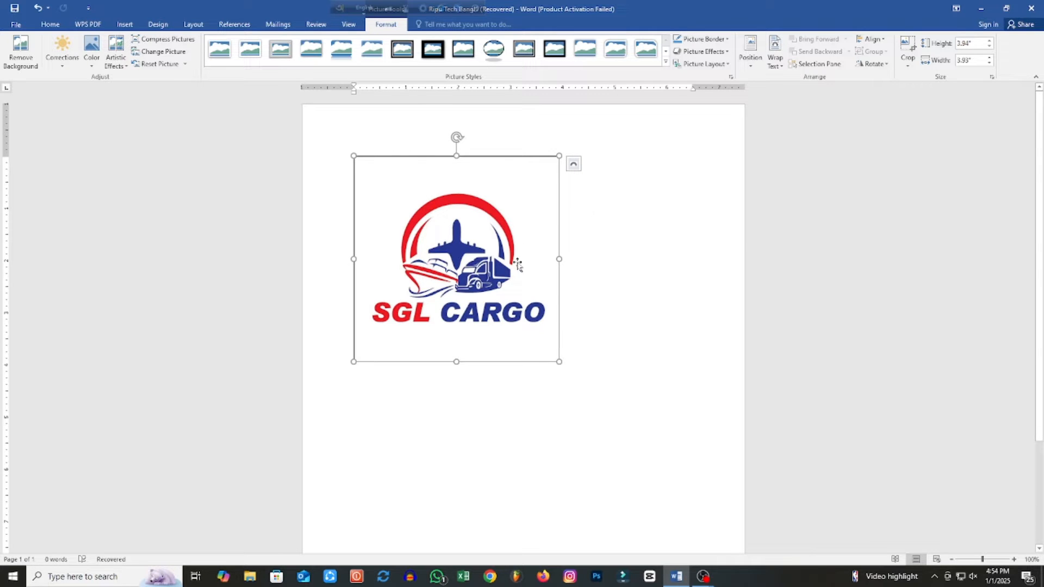
Set the SGL Cargo logo's text wrapping to In Front of Text, then reposition it and shrink it to about 1.47 inches square.
{"action": "left_click", "coordinate": [775, 66]}
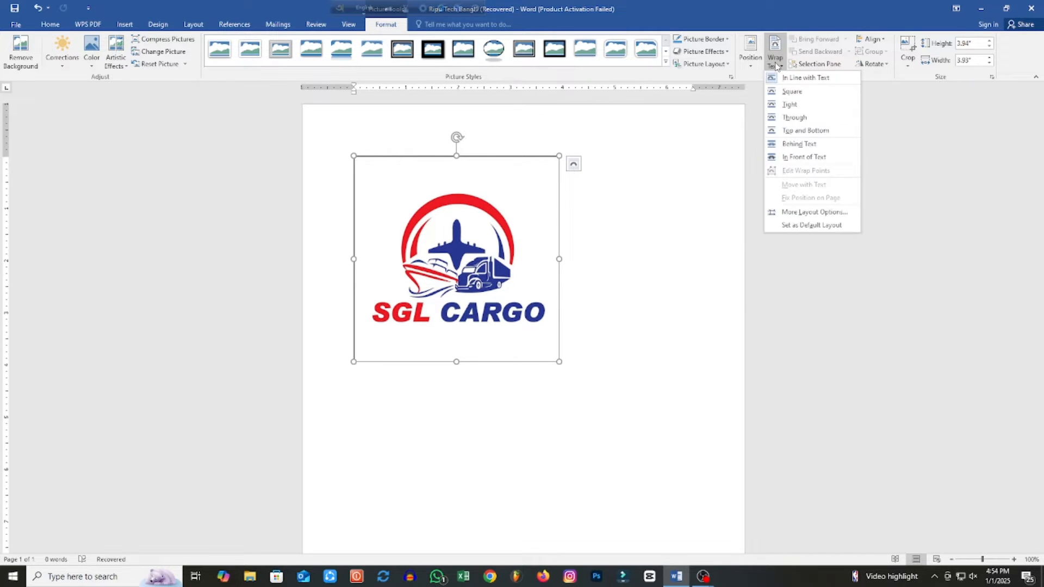
{"action": "left_click", "coordinate": [803, 157]}
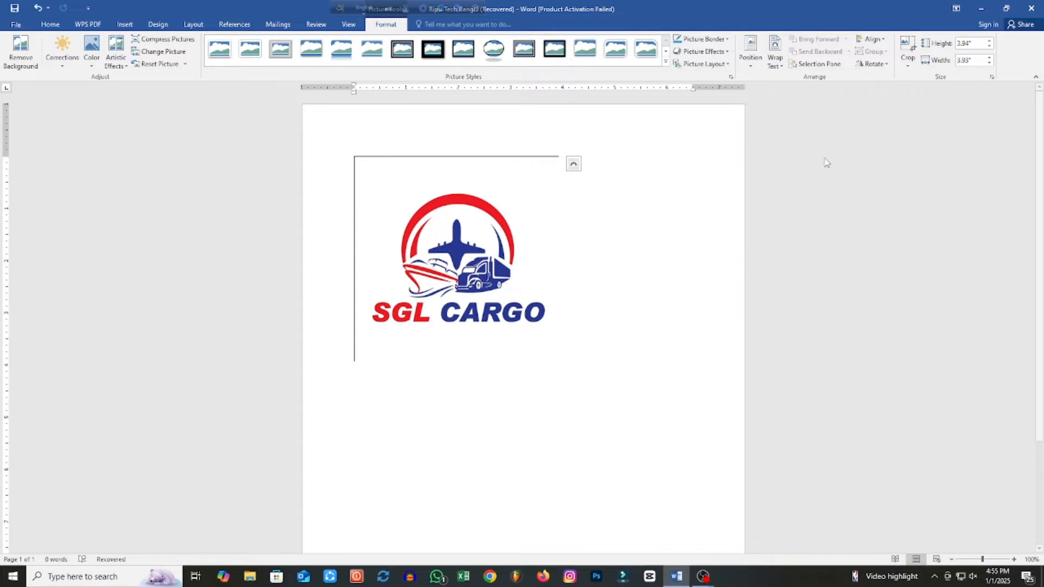
{"action": "left_click_drag", "start_coordinate": [442, 223], "coordinate": [472, 306]}
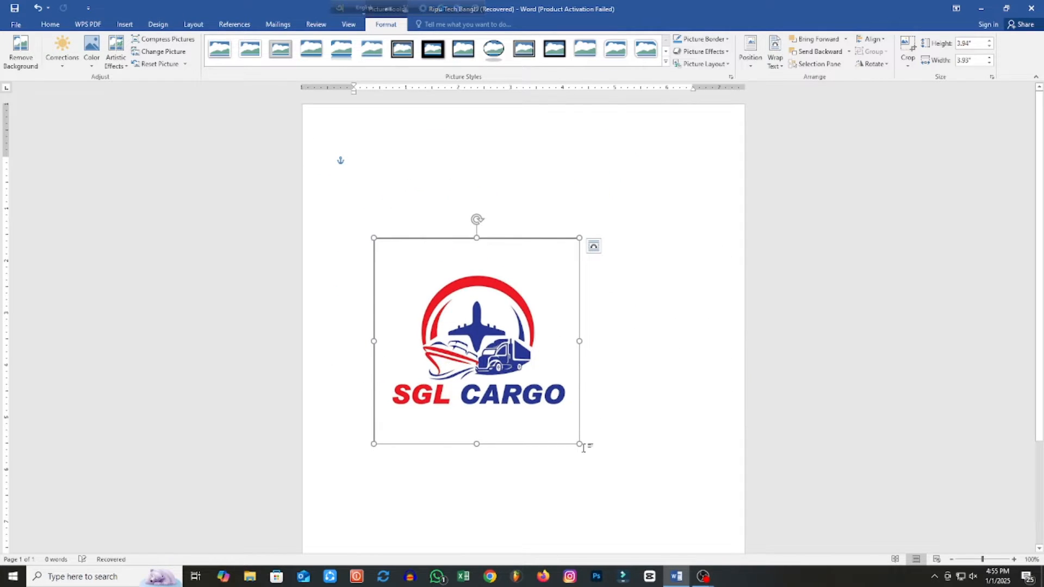
{"action": "left_click_drag", "start_coordinate": [580, 444], "coordinate": [450, 314]}
{"action": "left_click_drag", "start_coordinate": [387, 282], "coordinate": [464, 269]}
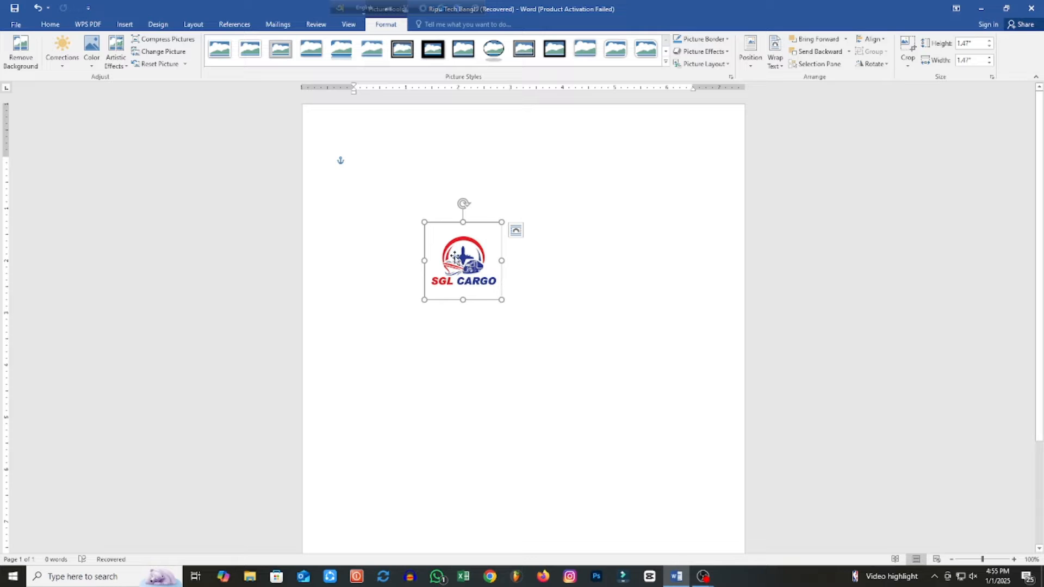
Delete the SGL Cargo logo and insert the picture "sgl islamic logo copy 1234 (1)_page-0001" from the Logo folder.
{"action": "key", "text": "Delete"}
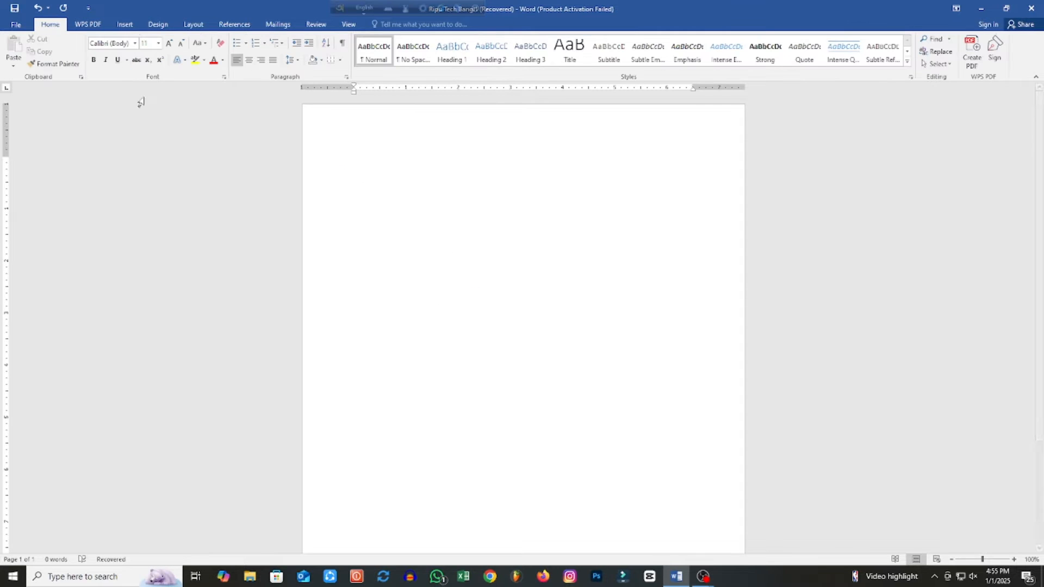
{"action": "left_click", "coordinate": [125, 24]}
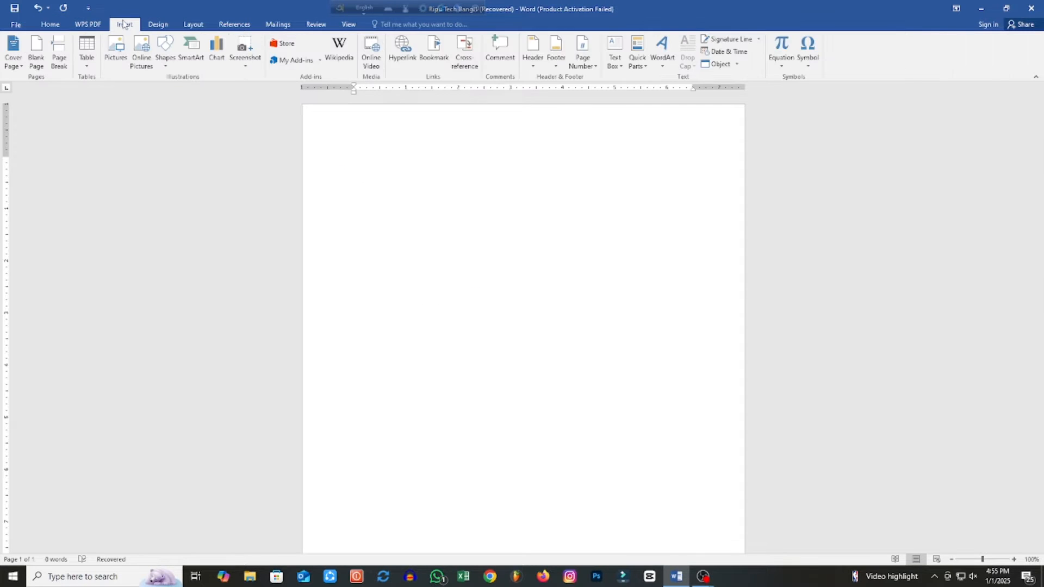
{"action": "left_click", "coordinate": [125, 56]}
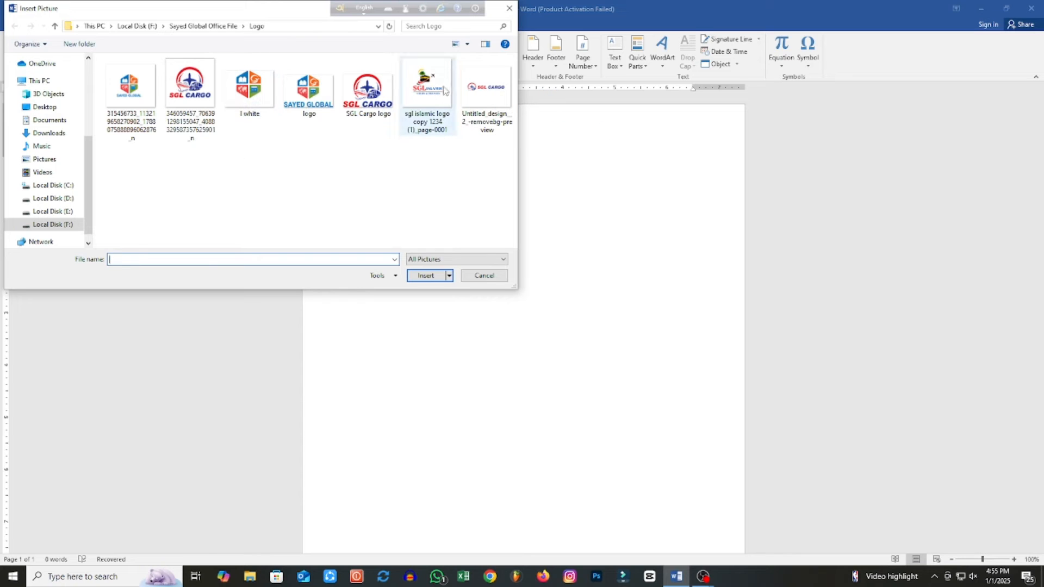
{"action": "left_click", "coordinate": [442, 91]}
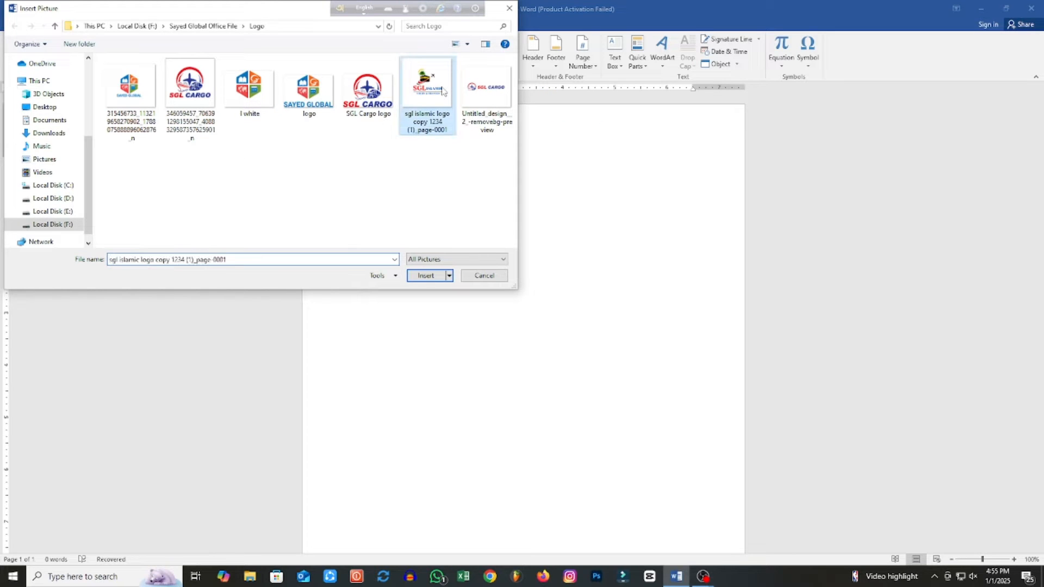
{"action": "left_click", "coordinate": [426, 275]}
Set the SGL Islamic logo's text wrapping to In Front of Text and move it down toward the middle of the page.
{"action": "left_click", "coordinate": [611, 315]}
{"action": "left_click", "coordinate": [366, 205]}
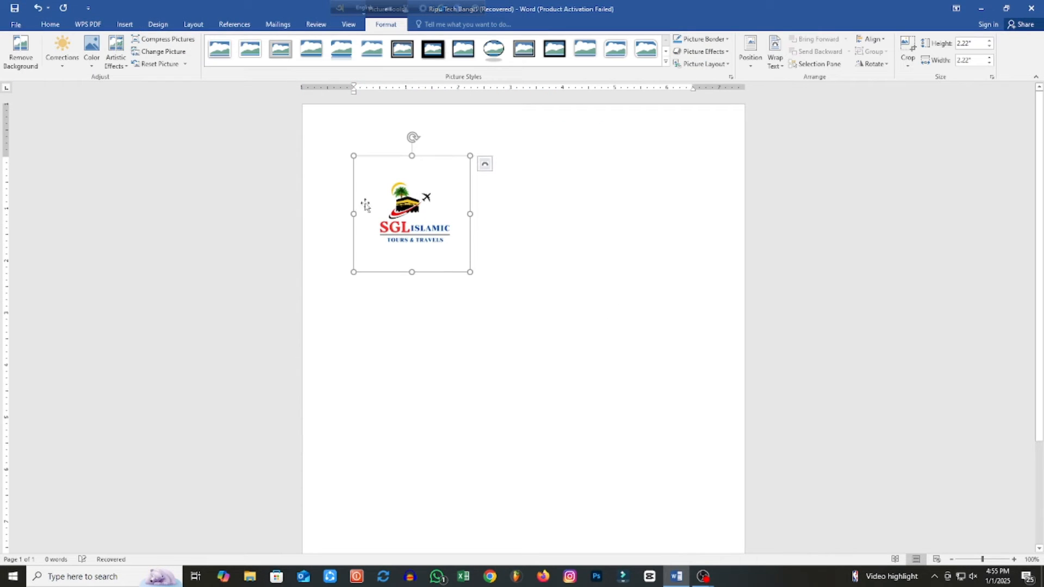
{"action": "left_click_drag", "start_coordinate": [408, 210], "coordinate": [474, 310]}
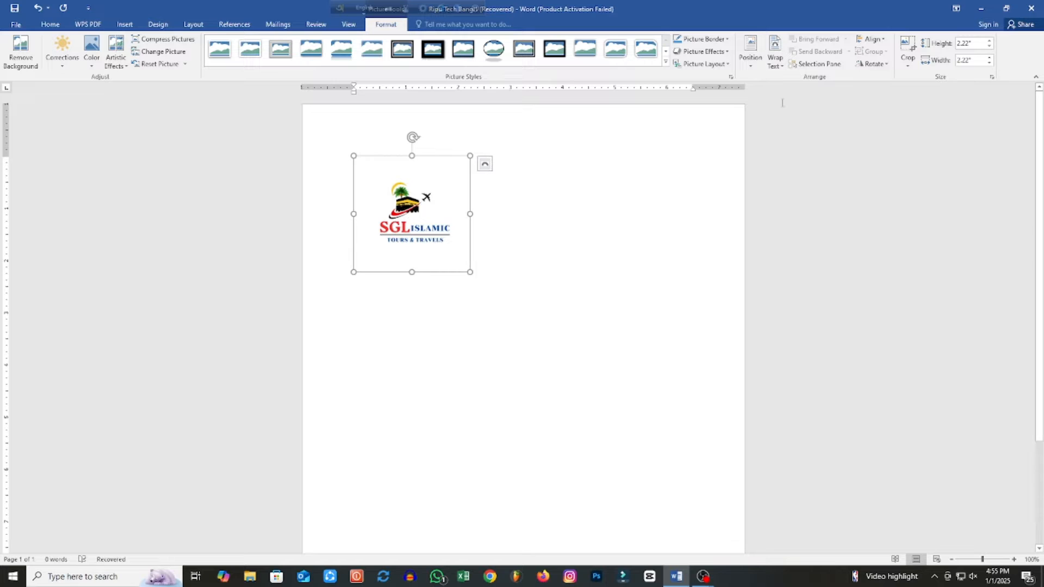
{"action": "left_click", "coordinate": [781, 68]}
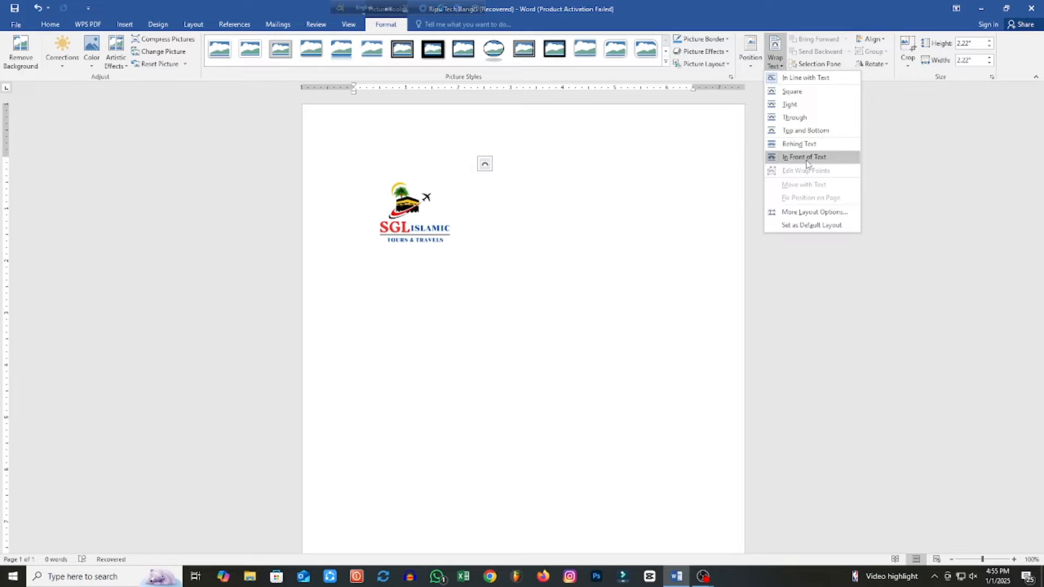
{"action": "left_click", "coordinate": [821, 157]}
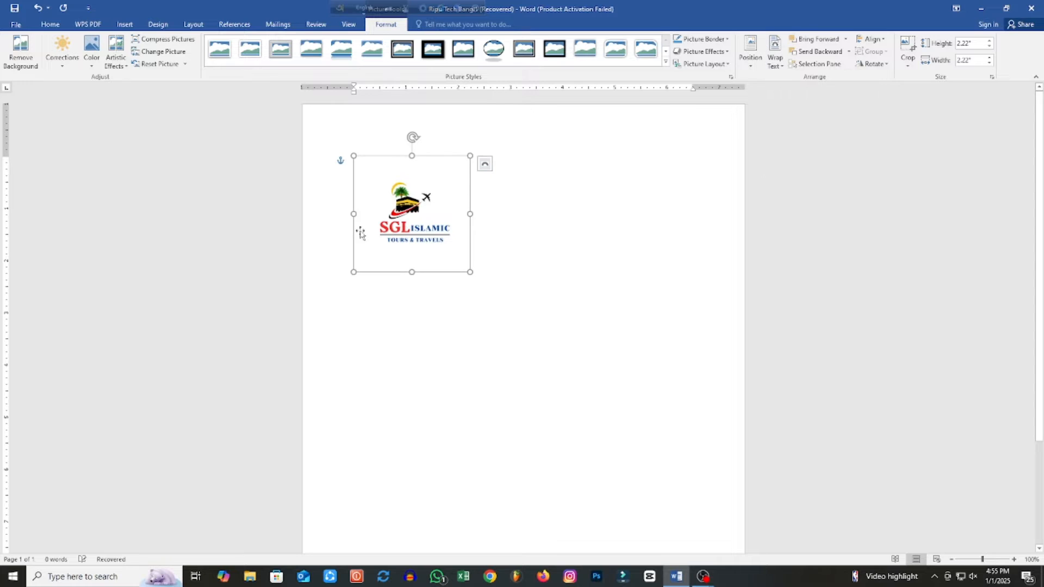
{"action": "left_click_drag", "start_coordinate": [419, 195], "coordinate": [413, 226]}
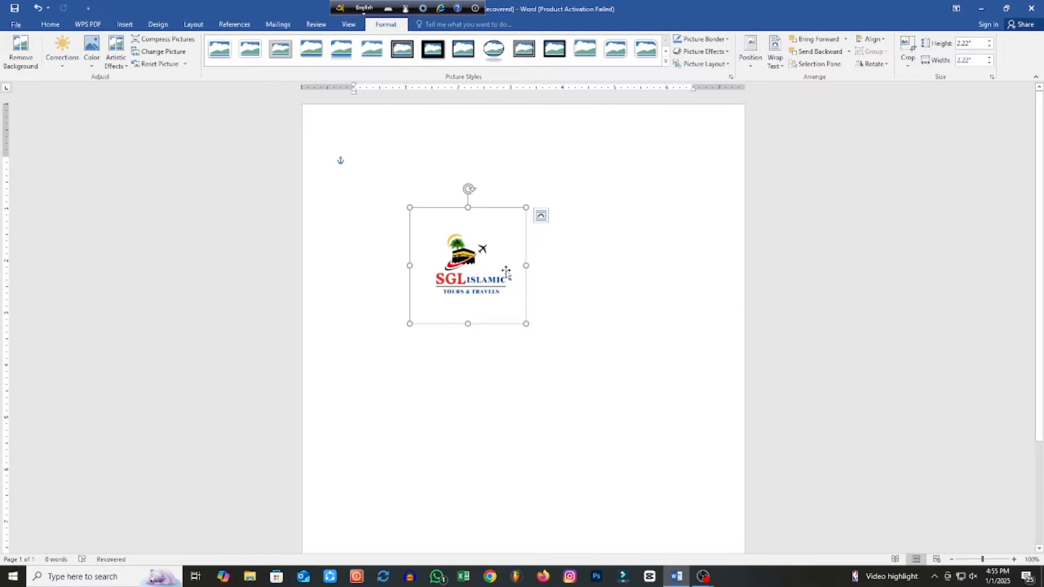
Delete the SGL Islamic logo and insert the picture "confident-handsome-man-extending-his-hand-handshake-smiling-determined" from the Downloads folder.
{"action": "key", "text": "Delete"}
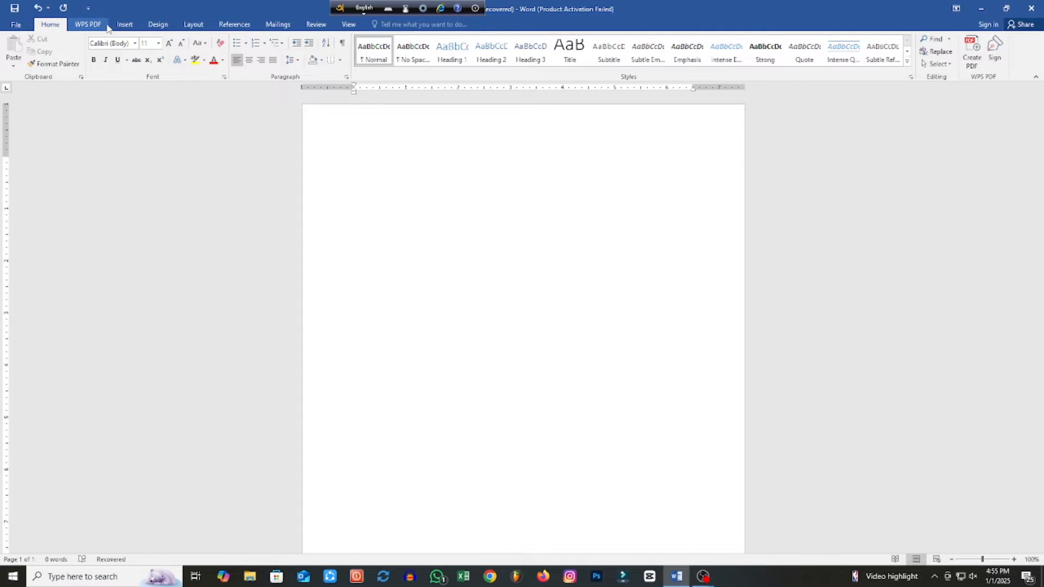
{"action": "left_click", "coordinate": [125, 25]}
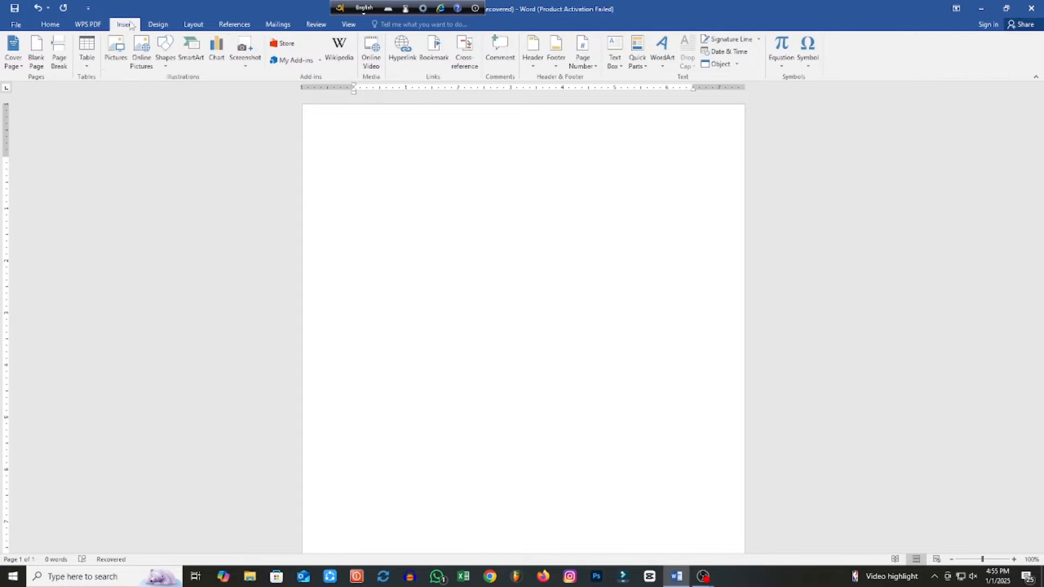
{"action": "left_click", "coordinate": [116, 55]}
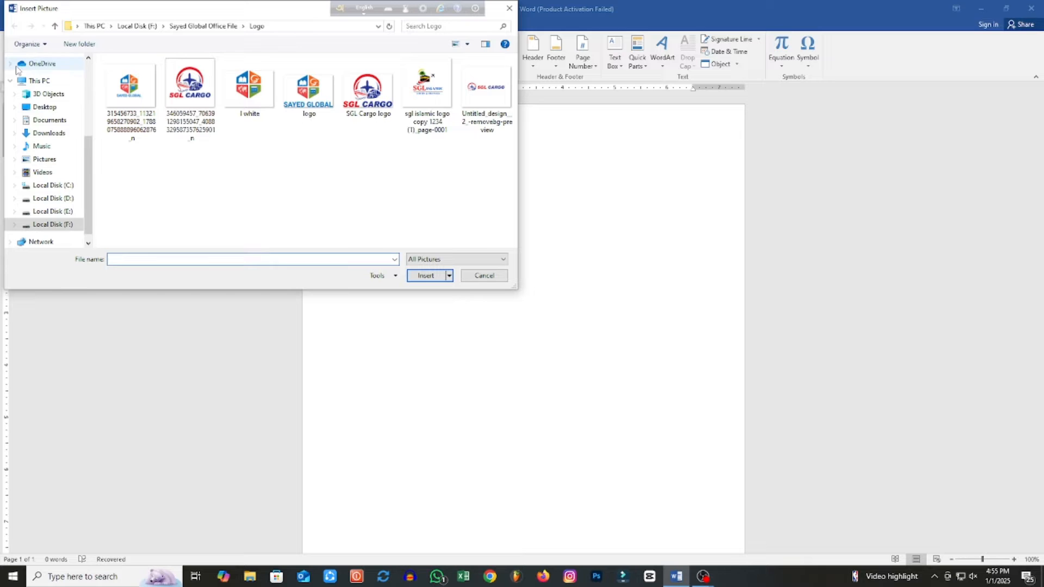
{"action": "left_click", "coordinate": [48, 133]}
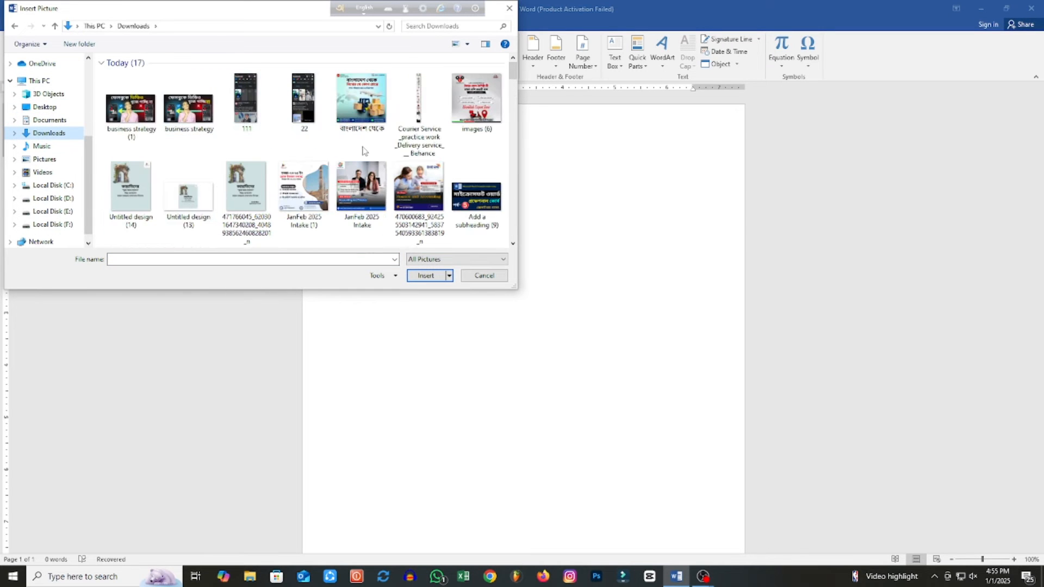
{"action": "scroll", "coordinate": [363, 150], "scroll_direction": "down", "scroll_amount": 6}
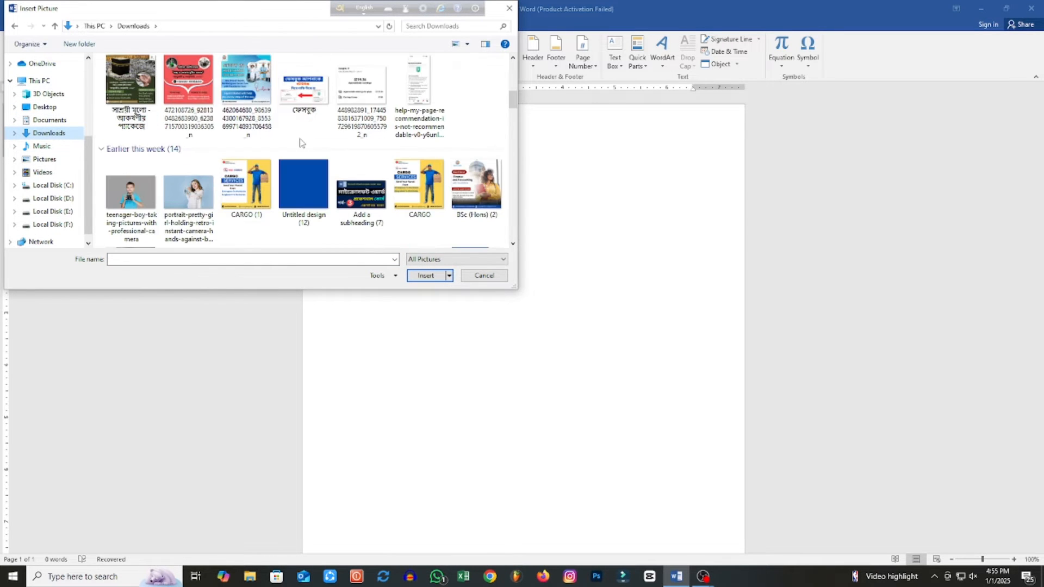
{"action": "scroll", "coordinate": [161, 175], "scroll_direction": "up", "scroll_amount": 2}
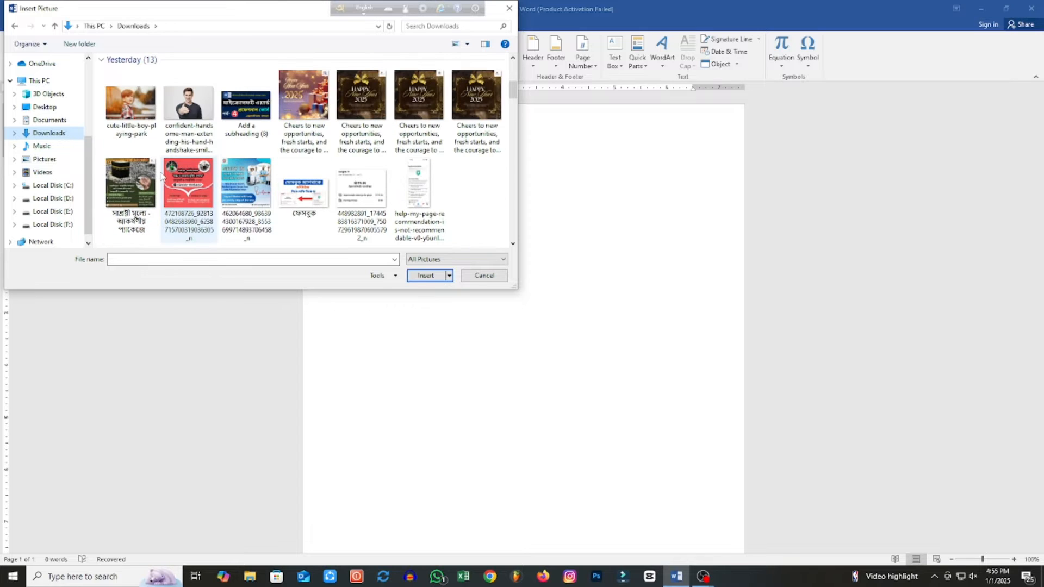
{"action": "left_click", "coordinate": [189, 106]}
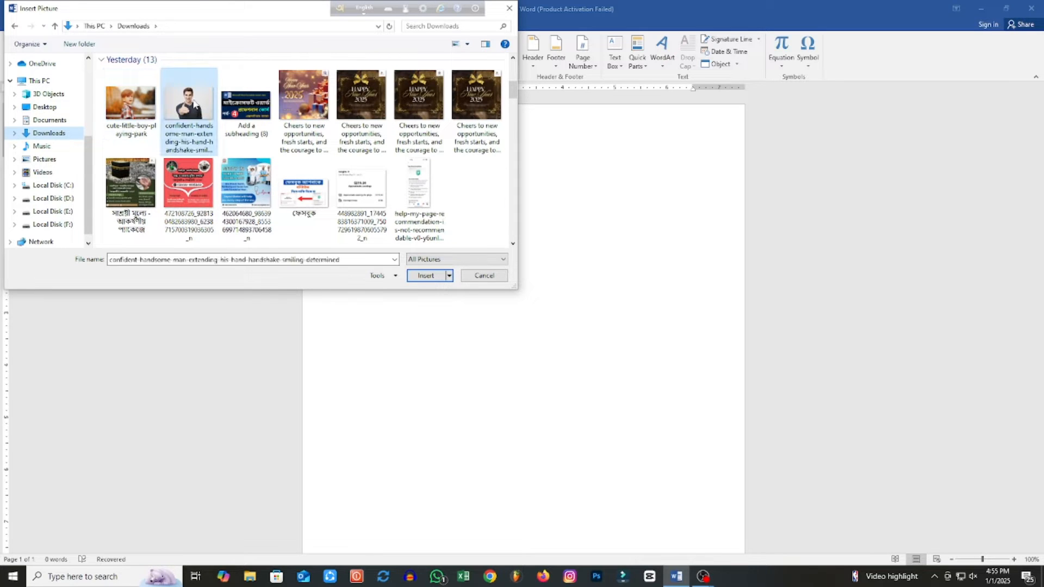
{"action": "left_click", "coordinate": [434, 280]}
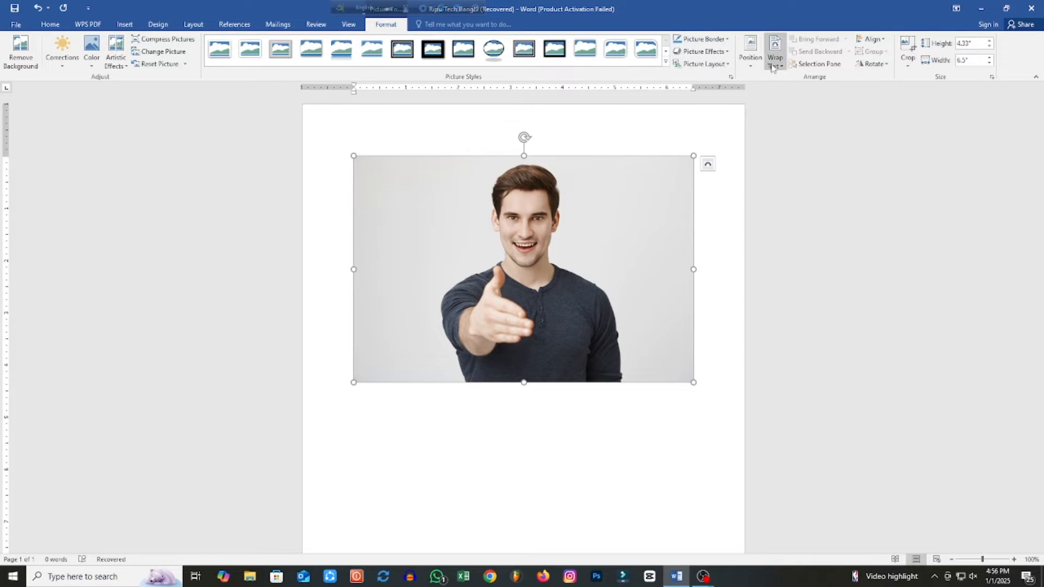
Set the man's photo to In Front of Text wrapping and move it slightly down the page.
{"action": "left_click", "coordinate": [777, 60]}
{"action": "left_click", "coordinate": [812, 163]}
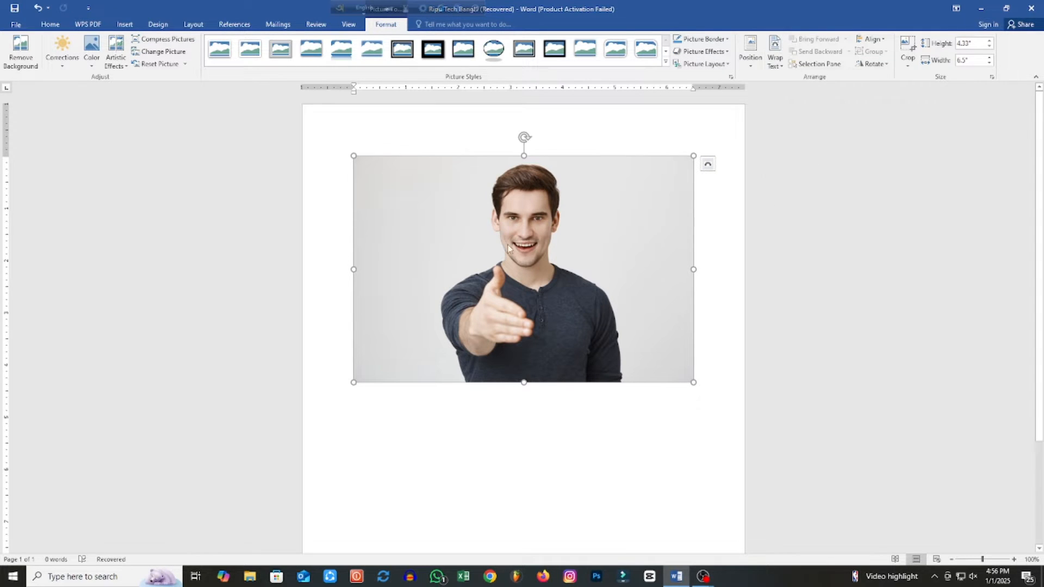
{"action": "mouse_move", "coordinate": [506, 255]}
{"action": "left_mouse_down"}
{"action": "mouse_move", "coordinate": [490, 329]}
{"action": "mouse_move", "coordinate": [508, 268]}
{"action": "left_mouse_up"}
{"action": "left_click", "coordinate": [579, 431]}
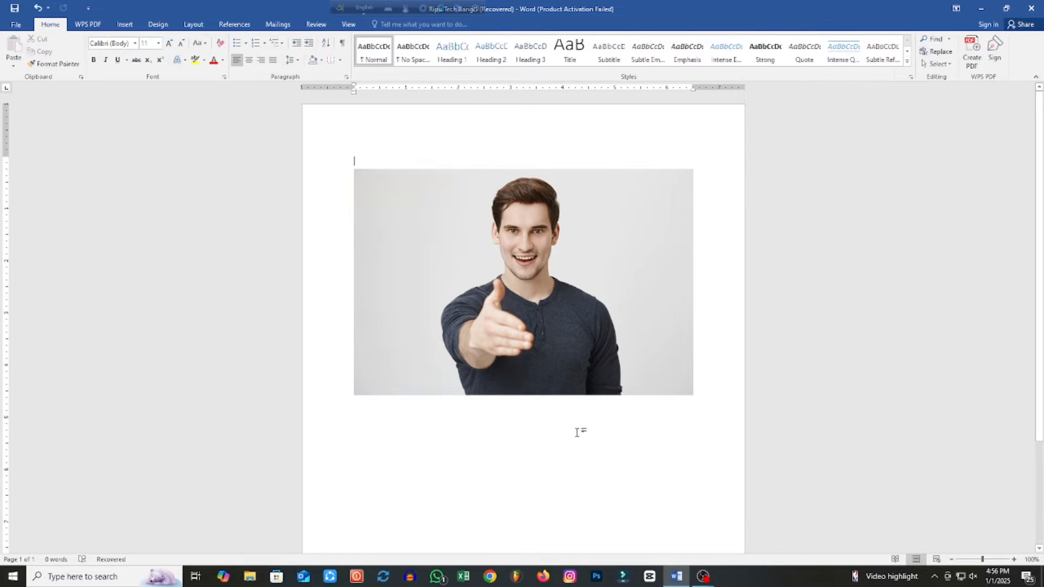
Try removing the background of the man's photo with the default selection area, and undo the removal.
{"action": "left_click", "coordinate": [536, 262]}
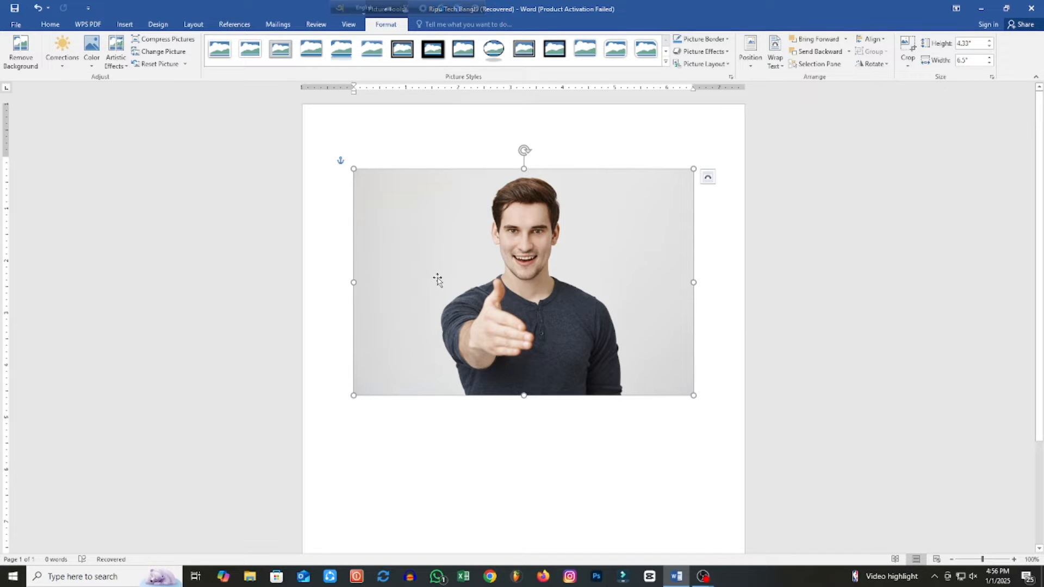
{"action": "left_click", "coordinate": [20, 54]}
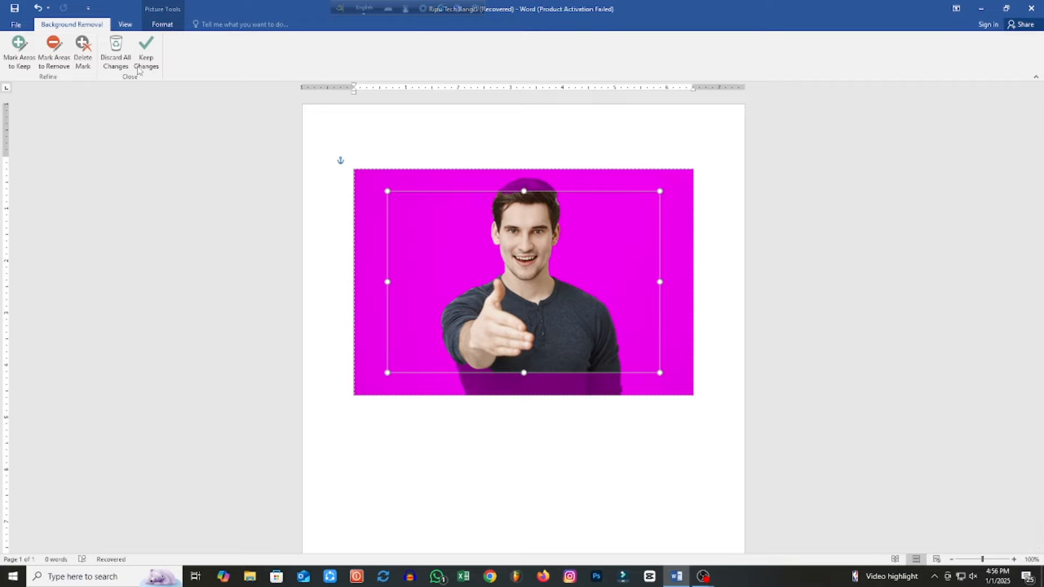
{"action": "left_click", "coordinate": [146, 52]}
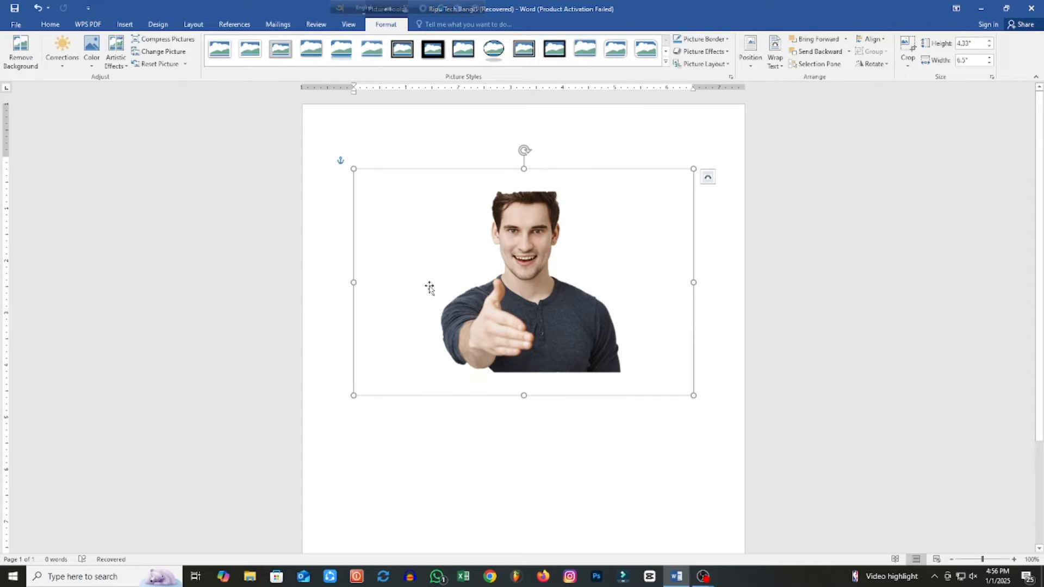
{"action": "key", "text": "ctrl+z"}
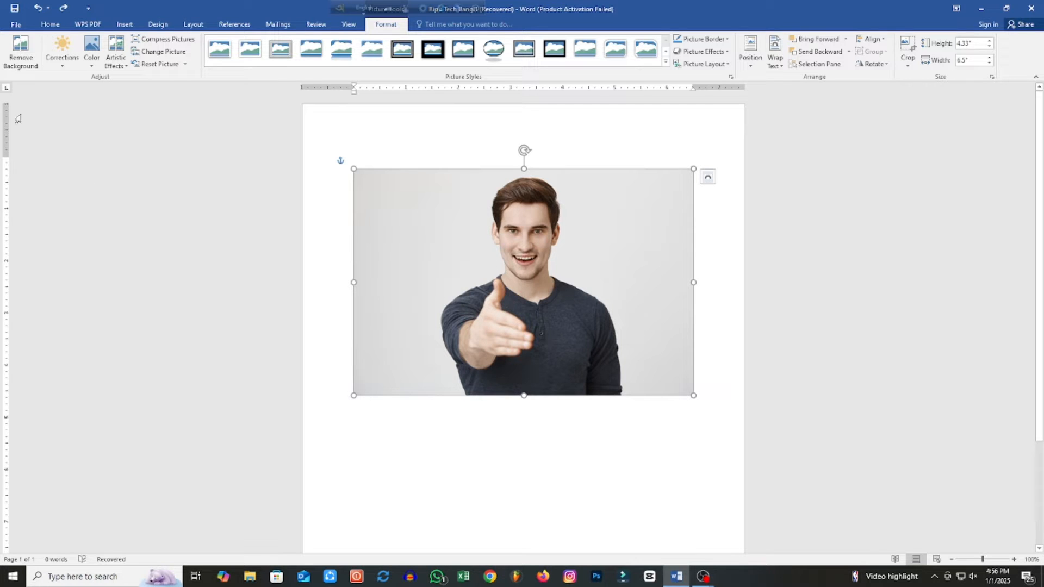
Restart background removal on the man's photo, extend the kept area up above his hair, and adjust its lower edge to near the photo's bottom.
{"action": "left_click", "coordinate": [24, 59]}
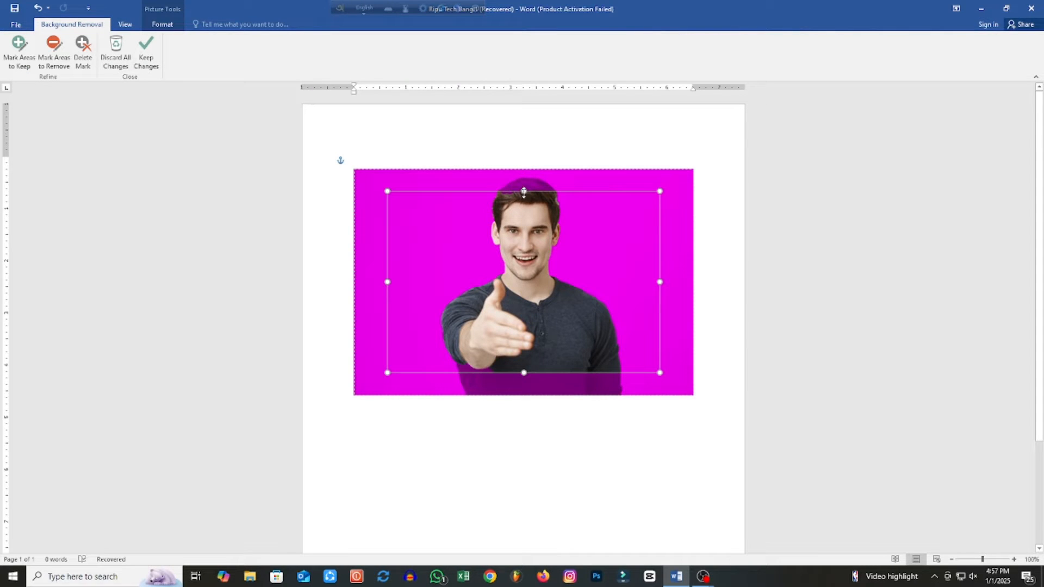
{"action": "left_click_drag", "start_coordinate": [525, 191], "coordinate": [523, 173]}
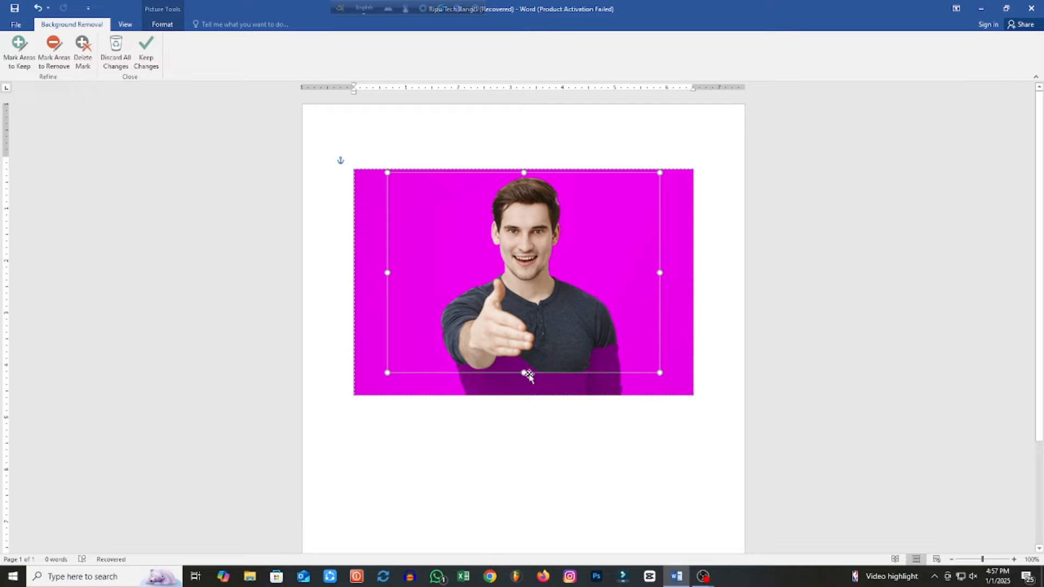
{"action": "left_click_drag", "start_coordinate": [523, 373], "coordinate": [524, 395]}
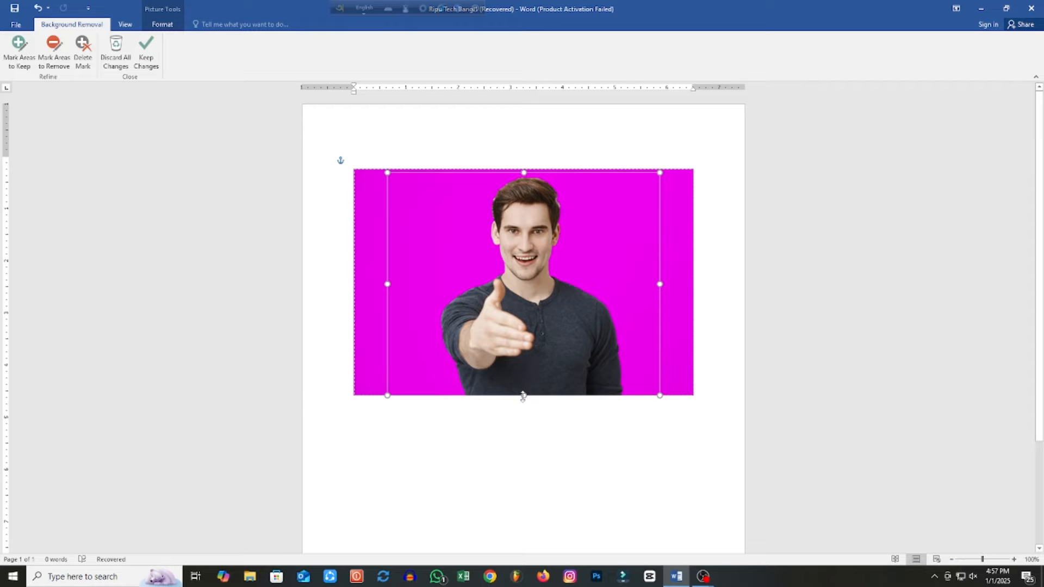
{"action": "left_click_drag", "start_coordinate": [523, 397], "coordinate": [522, 380]}
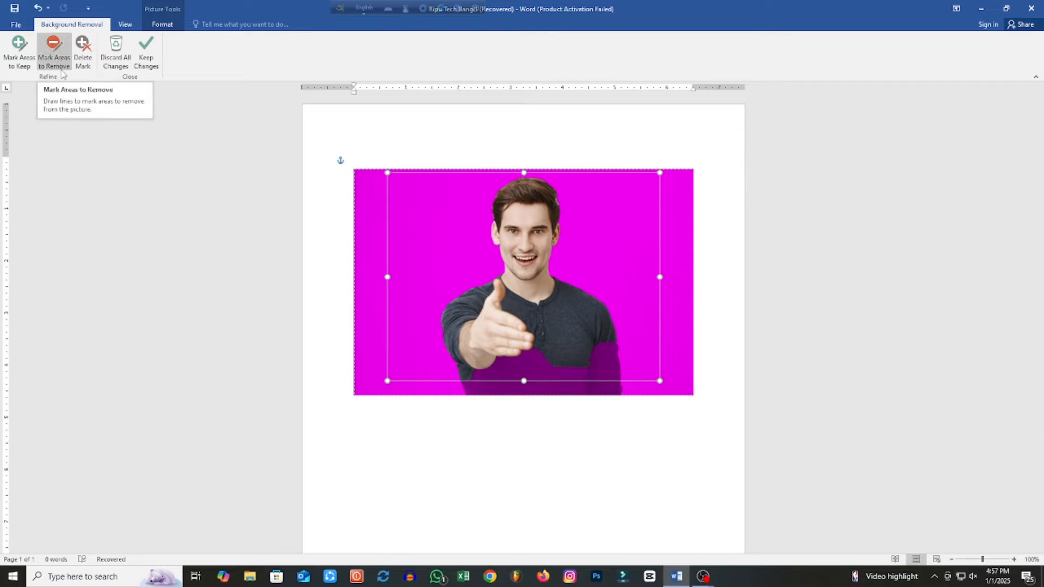
Mark spots on the man's lower sleeve as areas to remove, and discard all background removal changes.
{"action": "left_click", "coordinate": [60, 52]}
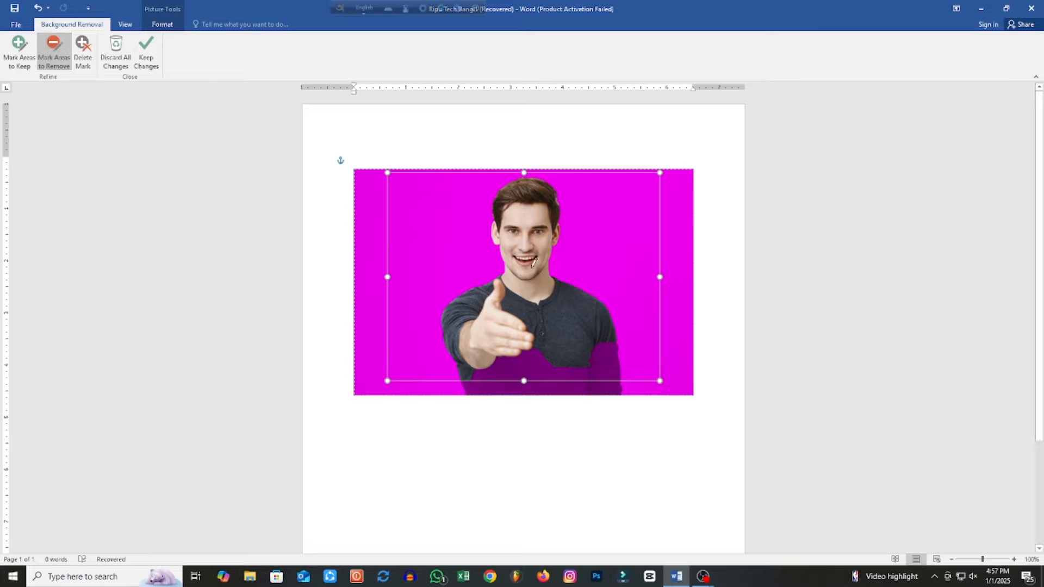
{"action": "left_click", "coordinate": [584, 370]}
{"action": "left_click", "coordinate": [599, 375]}
{"action": "left_click", "coordinate": [616, 362]}
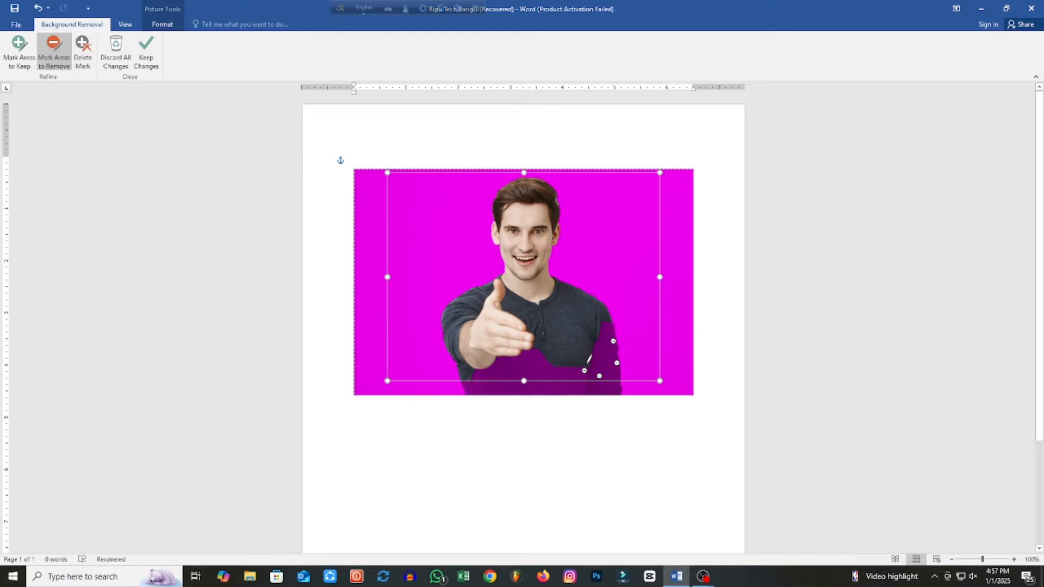
{"action": "left_click", "coordinate": [581, 364]}
{"action": "left_click", "coordinate": [117, 59]}
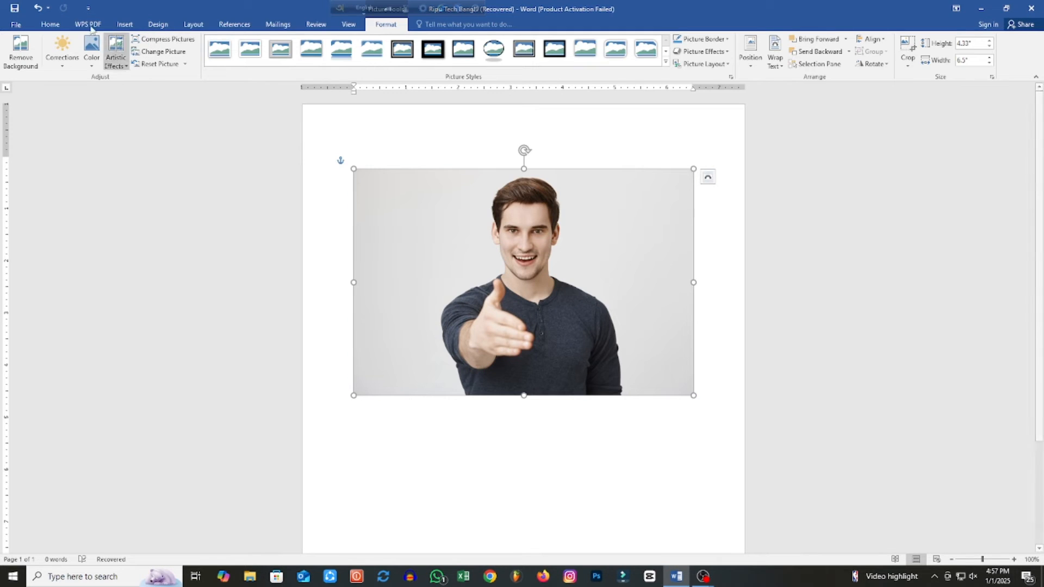
Remove the photo's background with the kept area stretched to the photo's upper and lower edges, and keep the changes.
{"action": "left_click", "coordinate": [17, 49]}
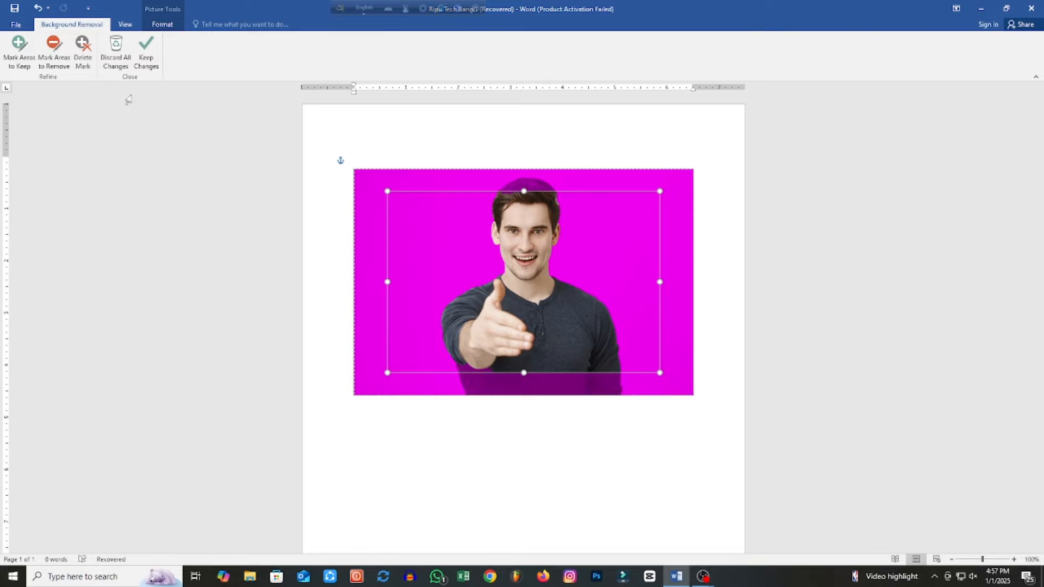
{"action": "left_click_drag", "start_coordinate": [523, 377], "coordinate": [523, 393]}
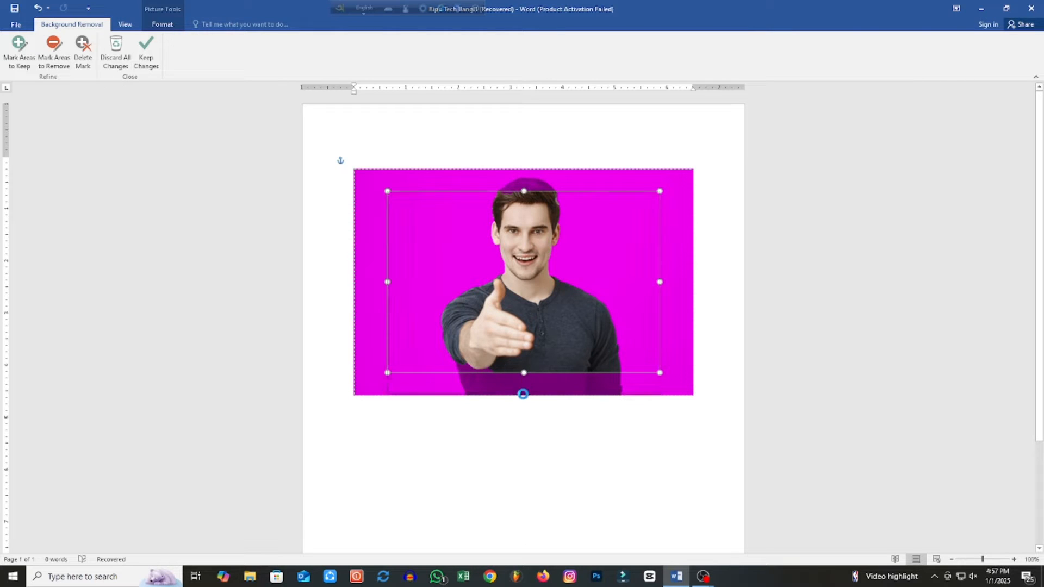
{"action": "left_click_drag", "start_coordinate": [523, 191], "coordinate": [524, 170]}
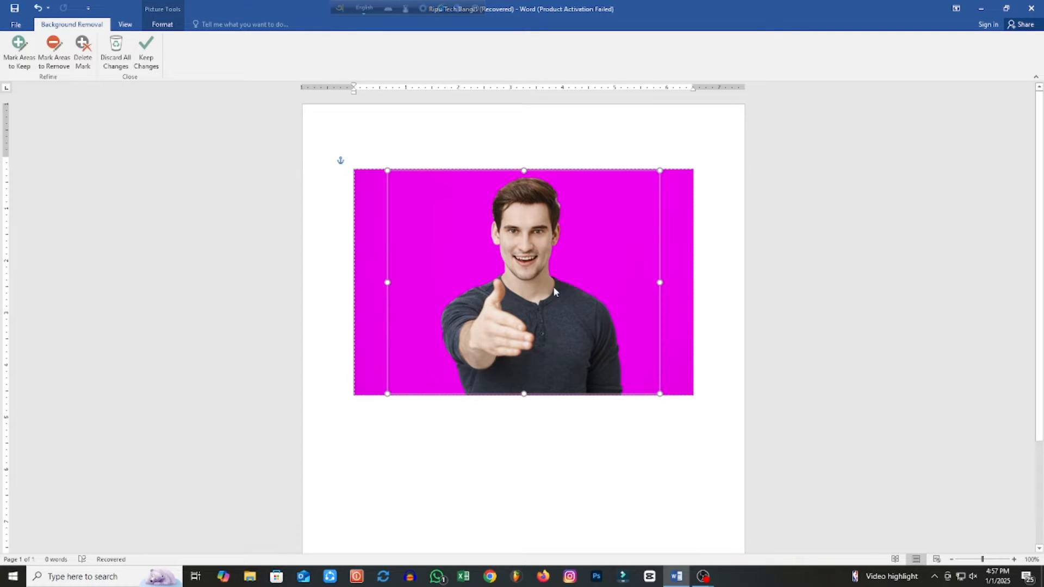
{"action": "left_click", "coordinate": [145, 52]}
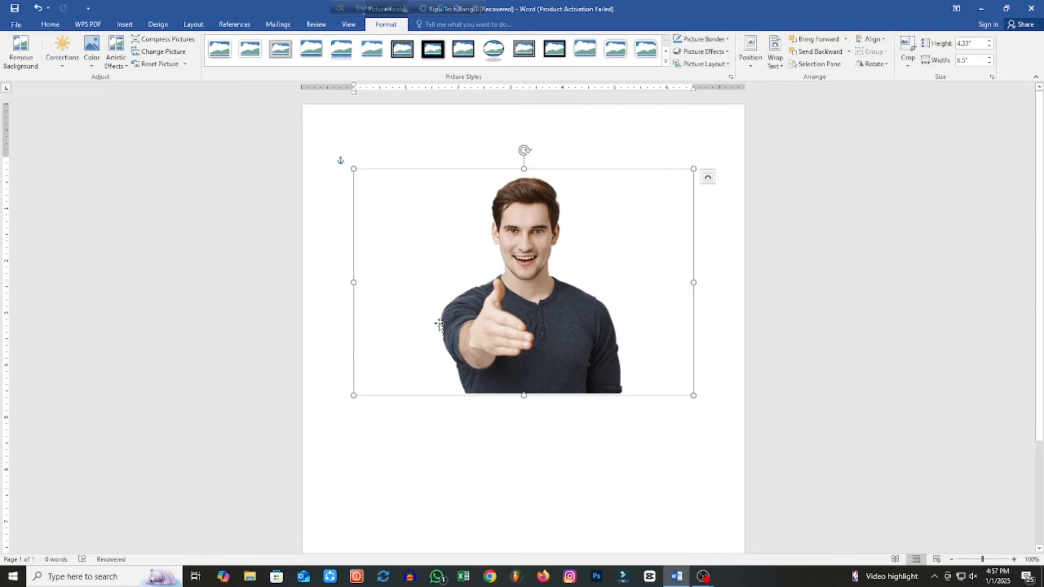
Enlarge the cut-out photo and shrink it to about 4.41" by 6.61", placing it in the upper middle of the page.
{"action": "left_click_drag", "start_coordinate": [694, 395], "coordinate": [839, 495]}
{"action": "left_click_drag", "start_coordinate": [617, 374], "coordinate": [487, 396]}
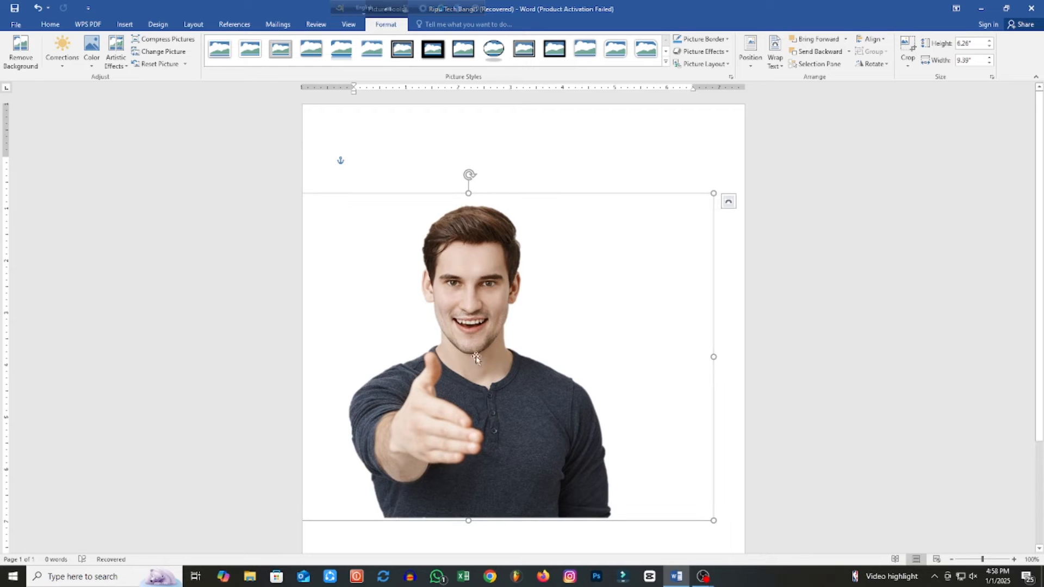
{"action": "left_click_drag", "start_coordinate": [713, 193], "coordinate": [568, 291]}
{"action": "left_click_drag", "start_coordinate": [420, 423], "coordinate": [525, 301]}
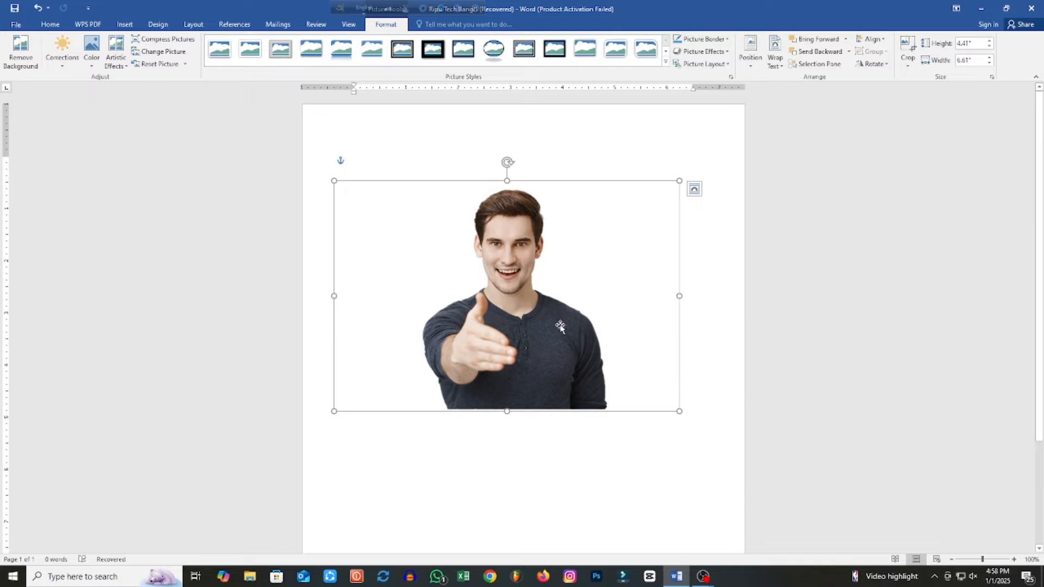
Try a brighter correction preset on the photo, followed by the dark preset with -40% brightness and -20% contrast.
{"action": "left_click", "coordinate": [68, 66]}
{"action": "left_click", "coordinate": [63, 56]}
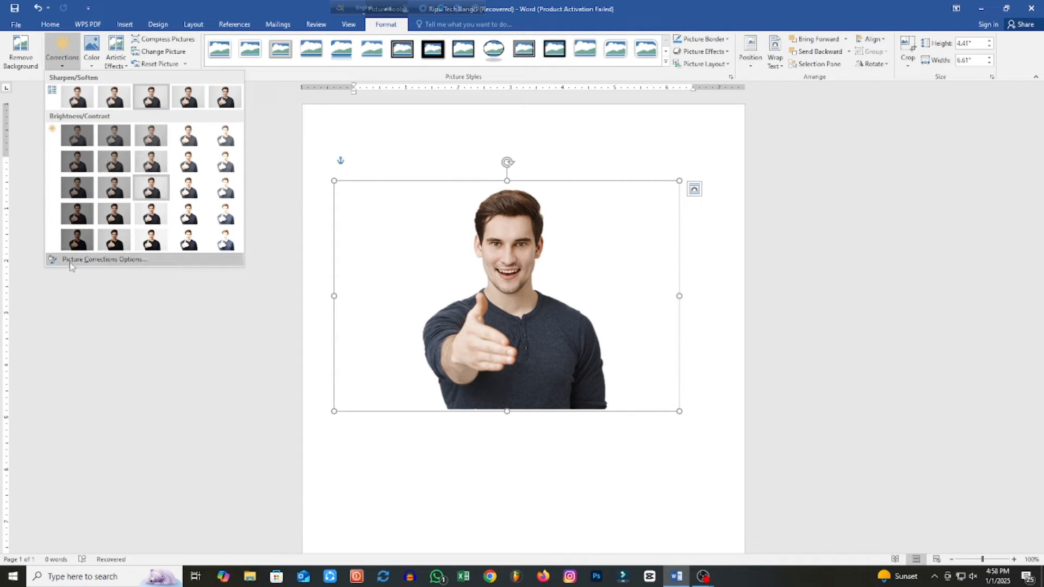
{"action": "left_click", "coordinate": [176, 164]}
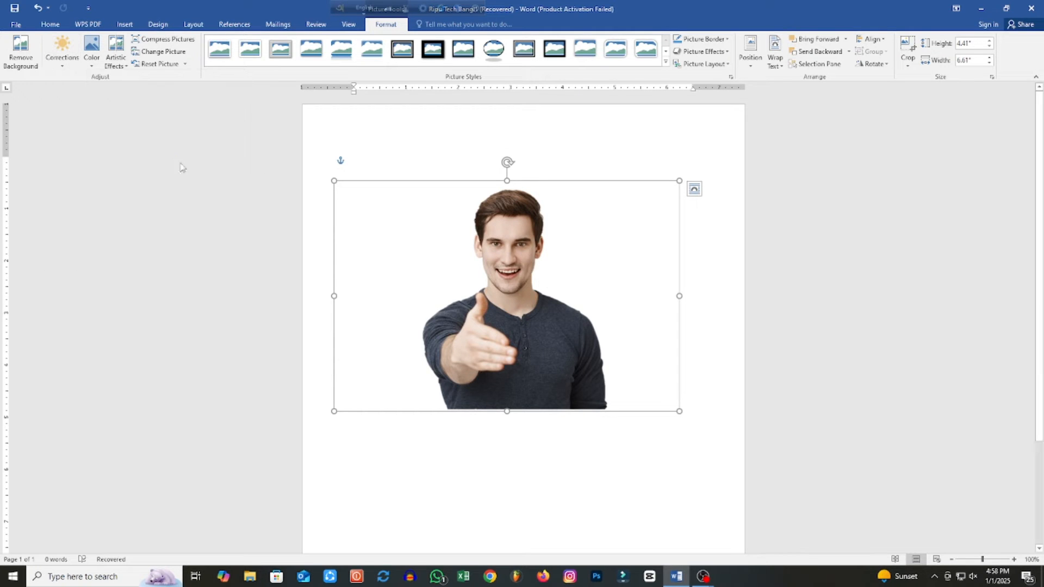
{"action": "left_click", "coordinate": [62, 55]}
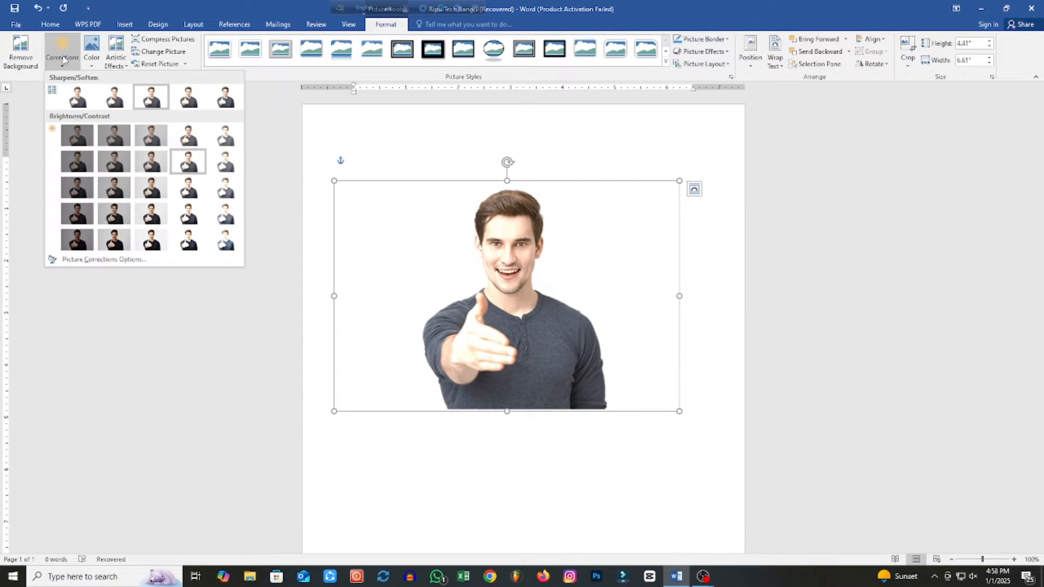
{"action": "left_click", "coordinate": [78, 165]}
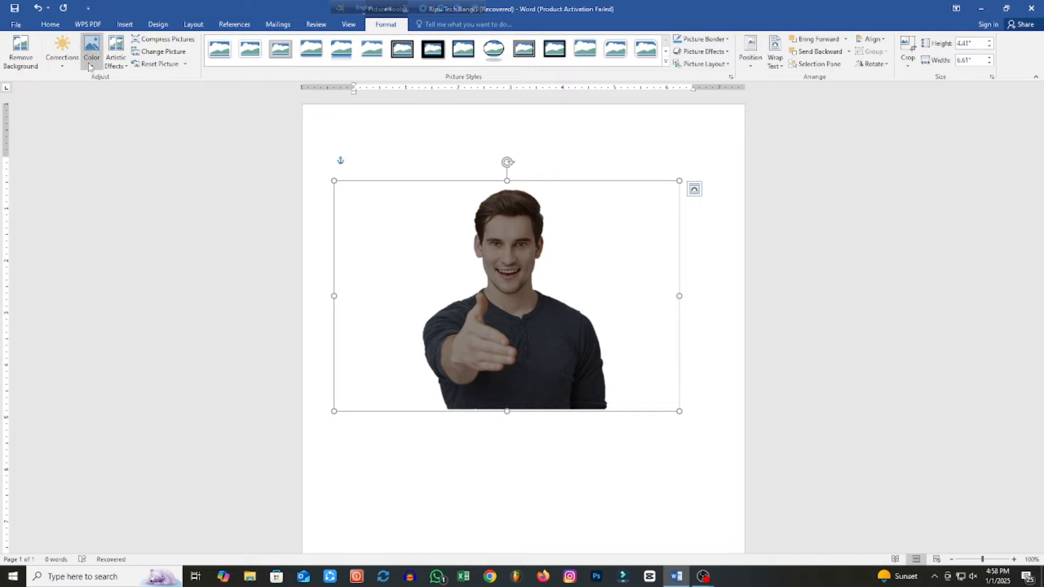
Open the detailed picture correction options and set the photo's sharpness to about 19%.
{"action": "left_click", "coordinate": [62, 54]}
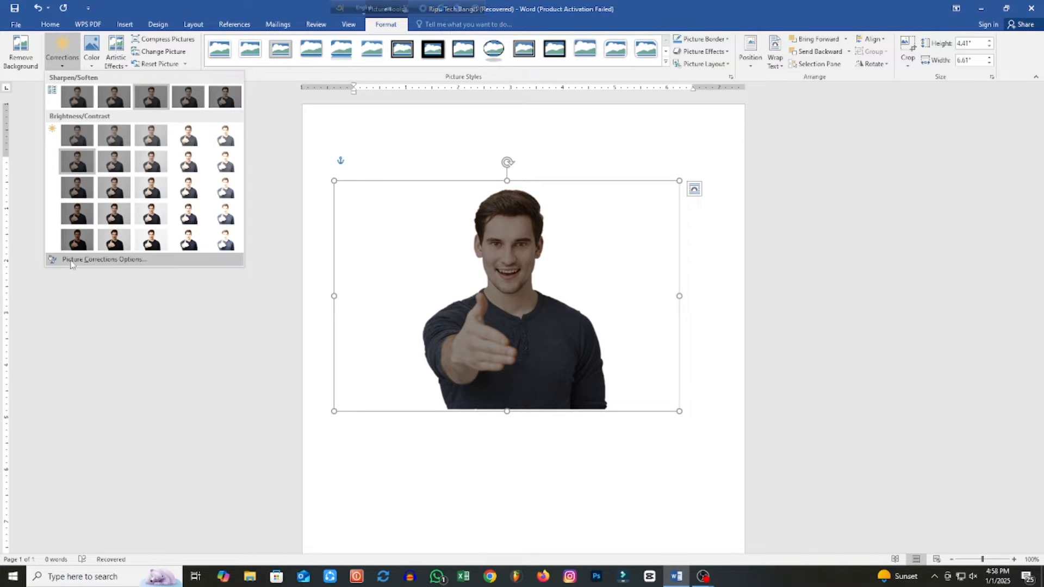
{"action": "left_click", "coordinate": [92, 259]}
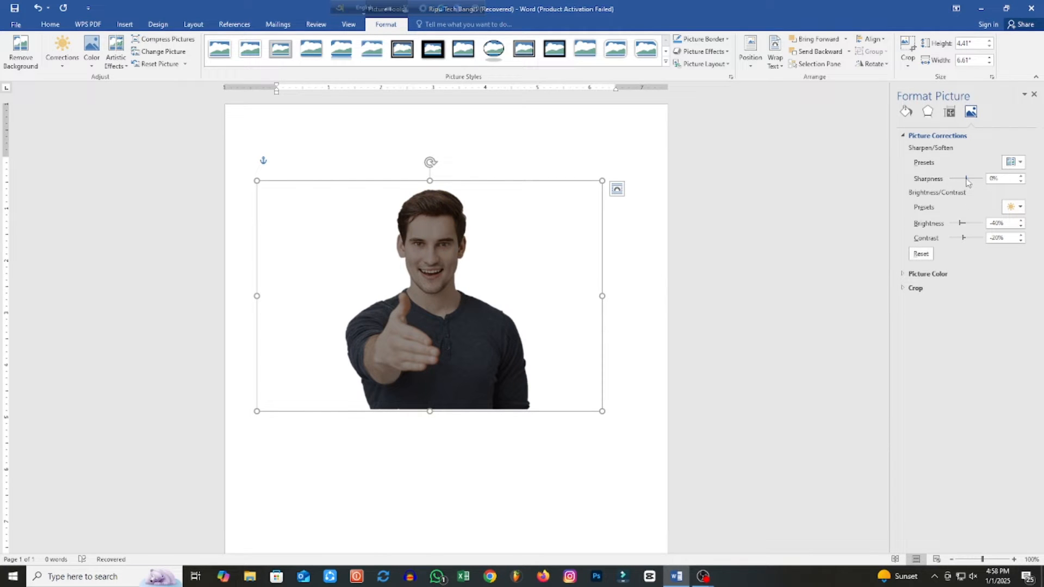
{"action": "left_click_drag", "start_coordinate": [965, 179], "coordinate": [973, 183]}
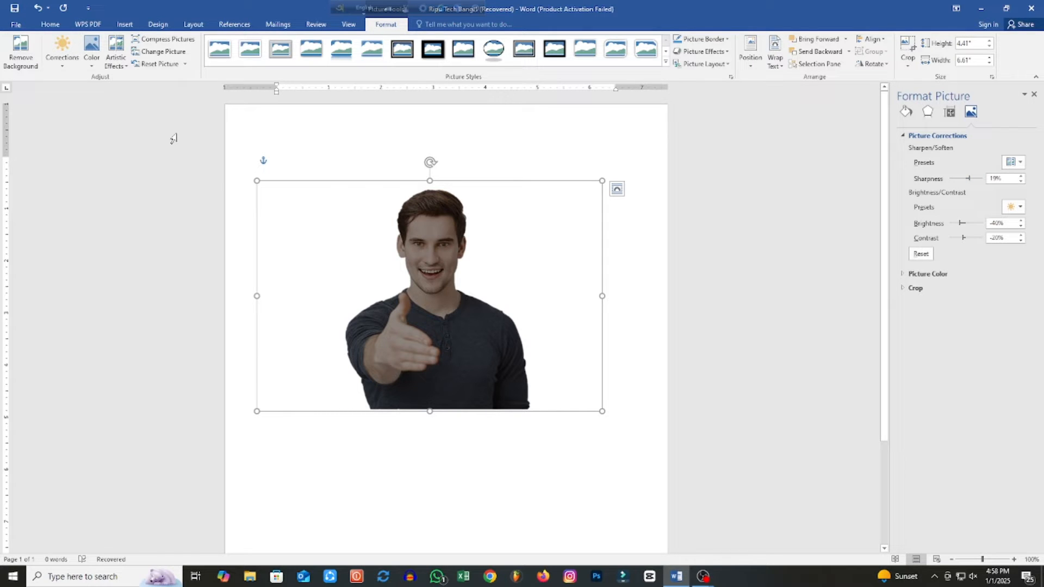
Undo the photo's sharpness, brightness and contrast corrections along with its last move.
{"action": "key", "text": "ctrl+z"}
{"action": "key", "text": "ctrl+z"}
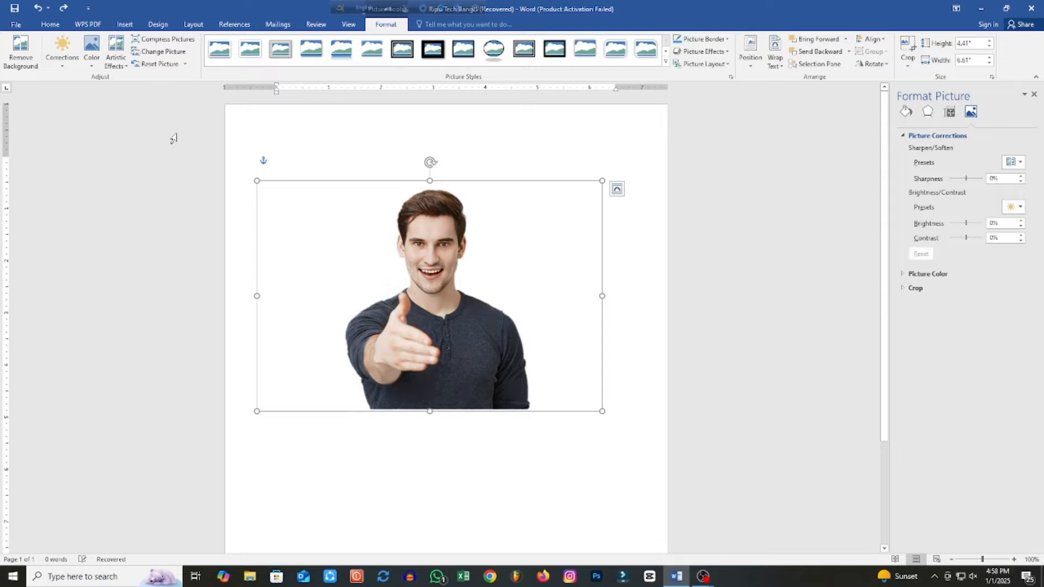
{"action": "key", "text": "ctrl+z"}
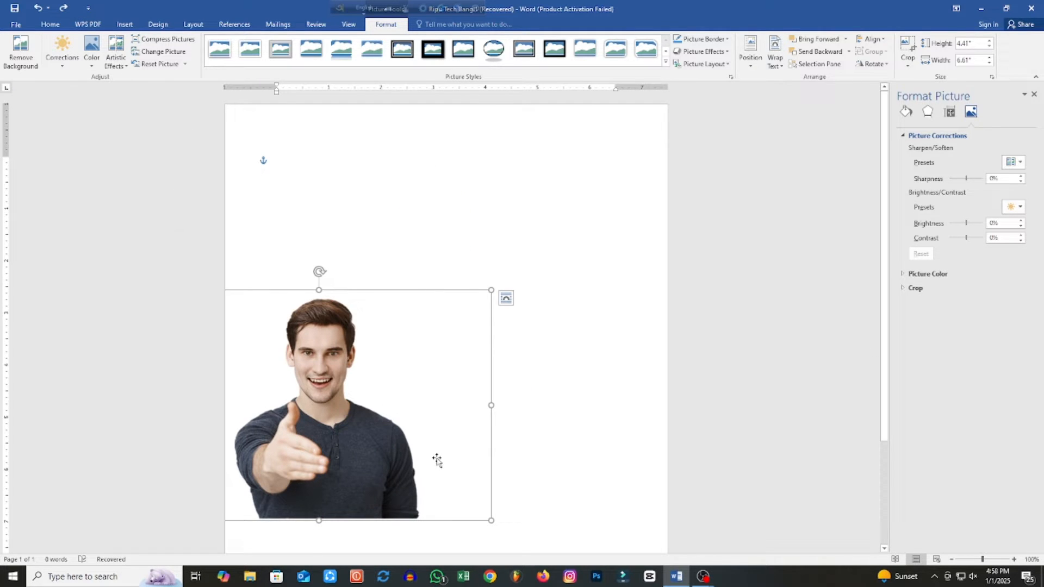
Move the photo back to the upper middle of the page, look over the color variations, and close the Format Picture pane.
{"action": "left_click_drag", "start_coordinate": [345, 440], "coordinate": [423, 288]}
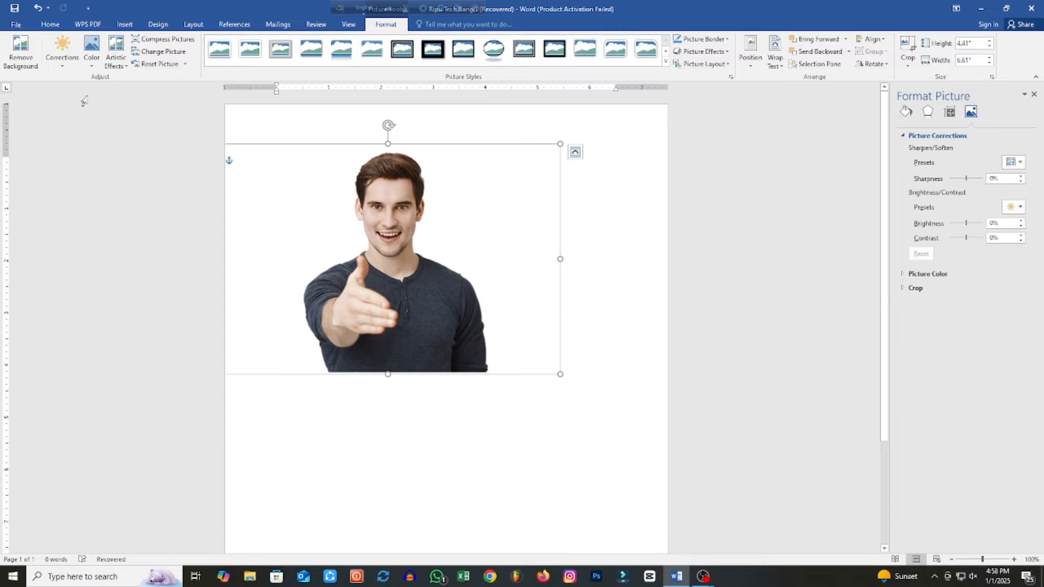
{"action": "left_click", "coordinate": [91, 51]}
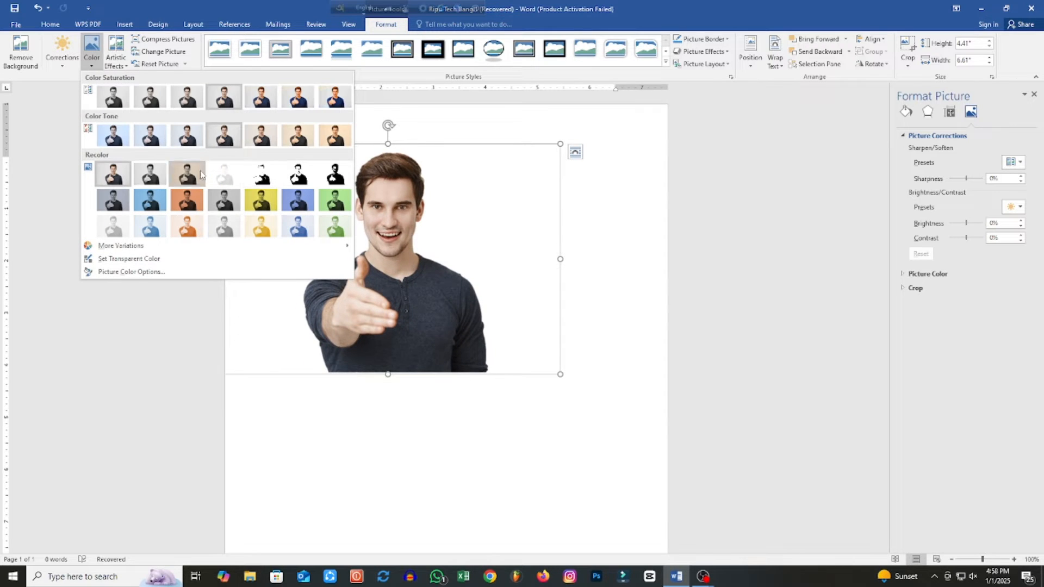
{"action": "mouse_move", "coordinate": [118, 249]}
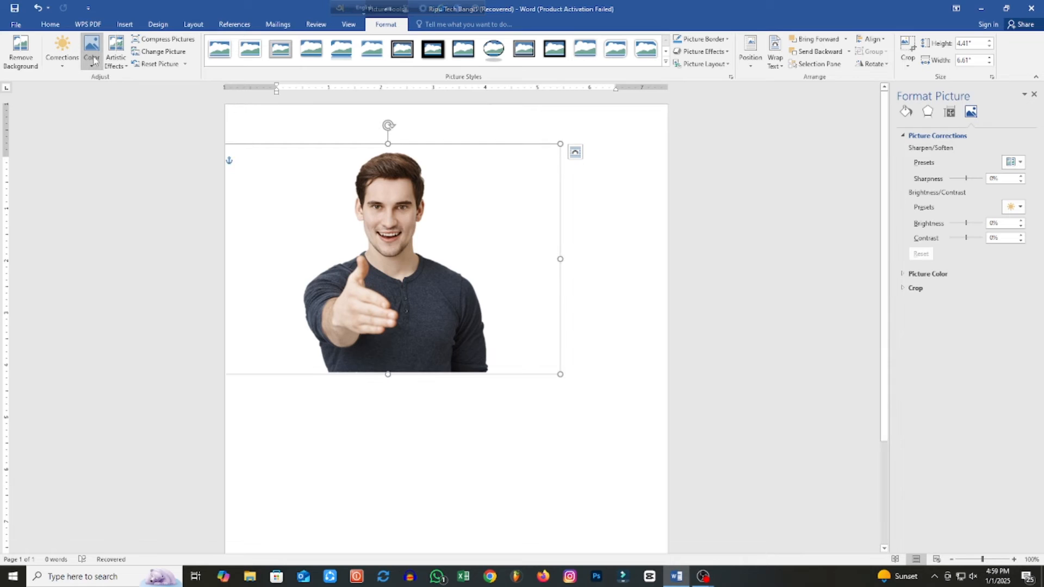
{"action": "left_click_drag", "start_coordinate": [389, 203], "coordinate": [419, 226]}
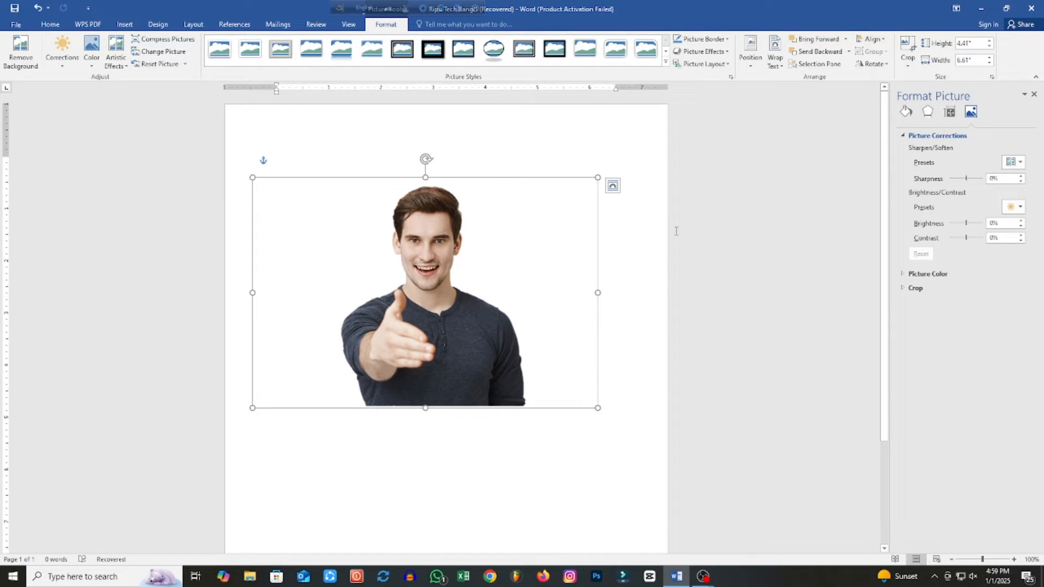
{"action": "left_click", "coordinate": [1034, 95]}
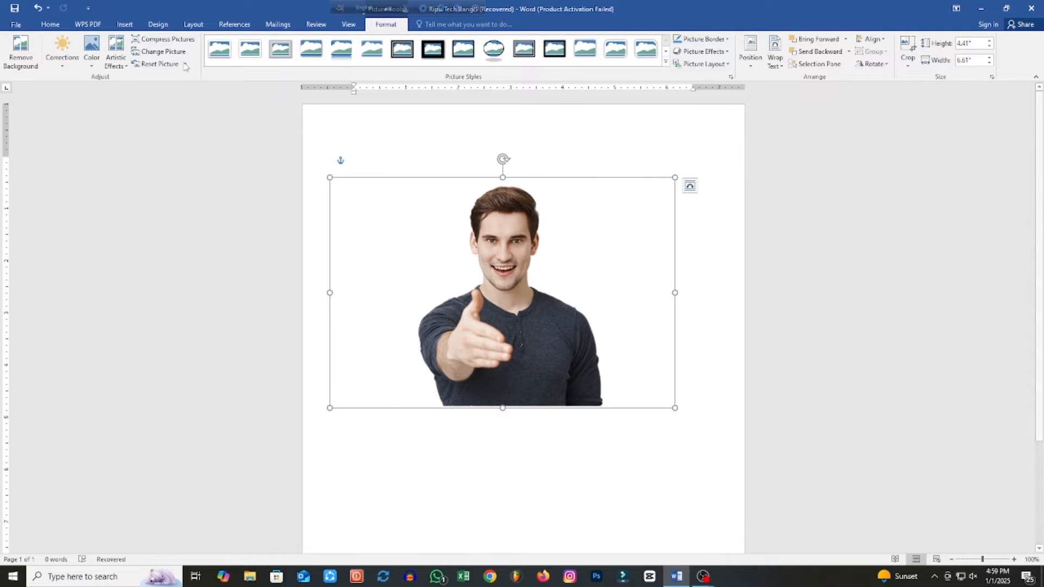
Shrink the man's photo to a small thumbnail near the page's upper-left corner and delete it.
{"action": "left_click", "coordinate": [129, 26]}
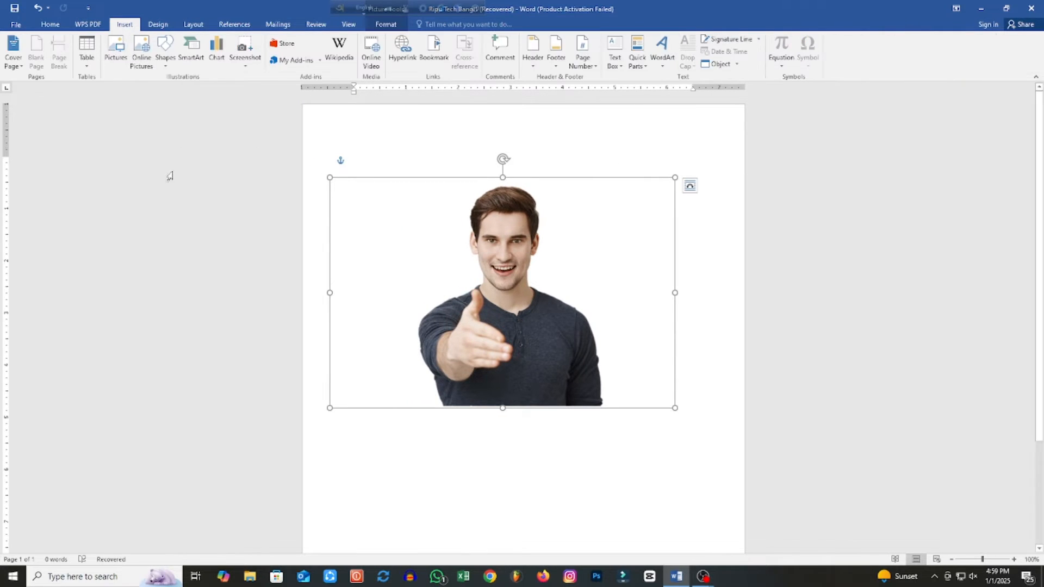
{"action": "mouse_move", "coordinate": [528, 304]}
{"action": "left_mouse_down"}
{"action": "mouse_move", "coordinate": [602, 378]}
{"action": "mouse_move", "coordinate": [531, 300]}
{"action": "left_mouse_up"}
{"action": "left_click_drag", "start_coordinate": [679, 411], "coordinate": [360, 195]}
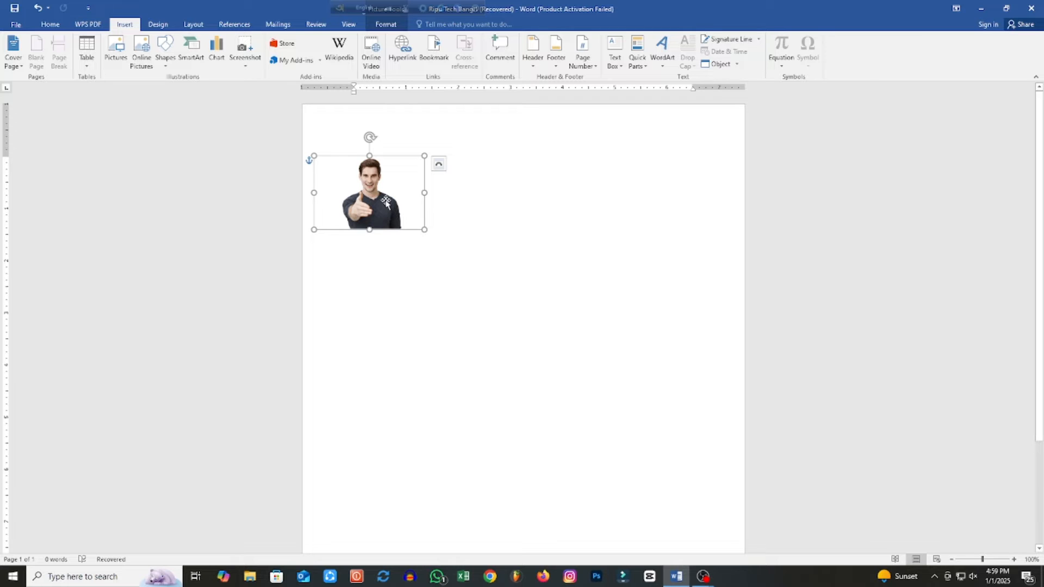
{"action": "key", "text": "Delete"}
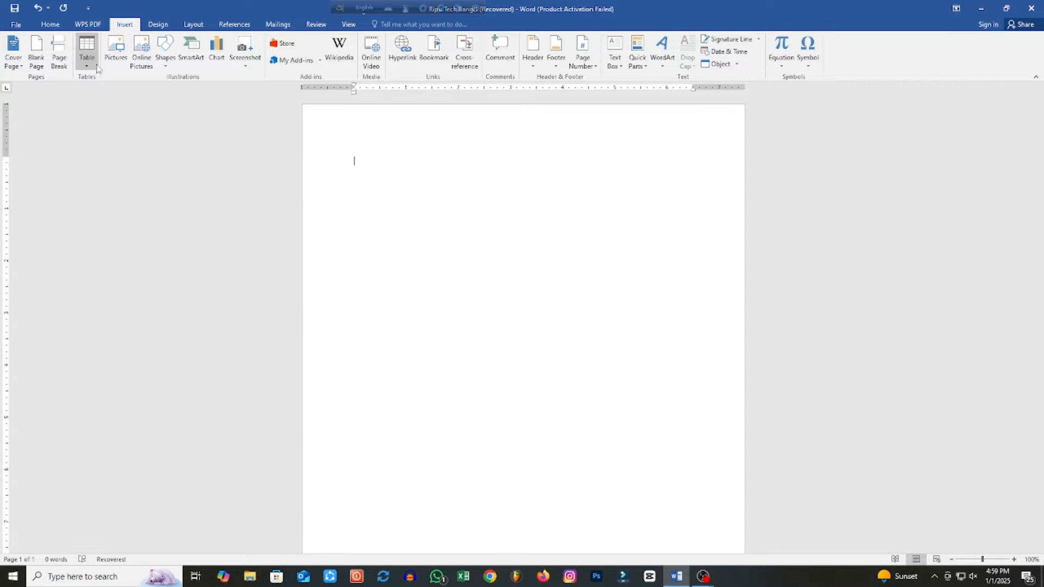
Start inserting an online picture and search Bing images for "bird".
{"action": "left_click", "coordinate": [142, 60]}
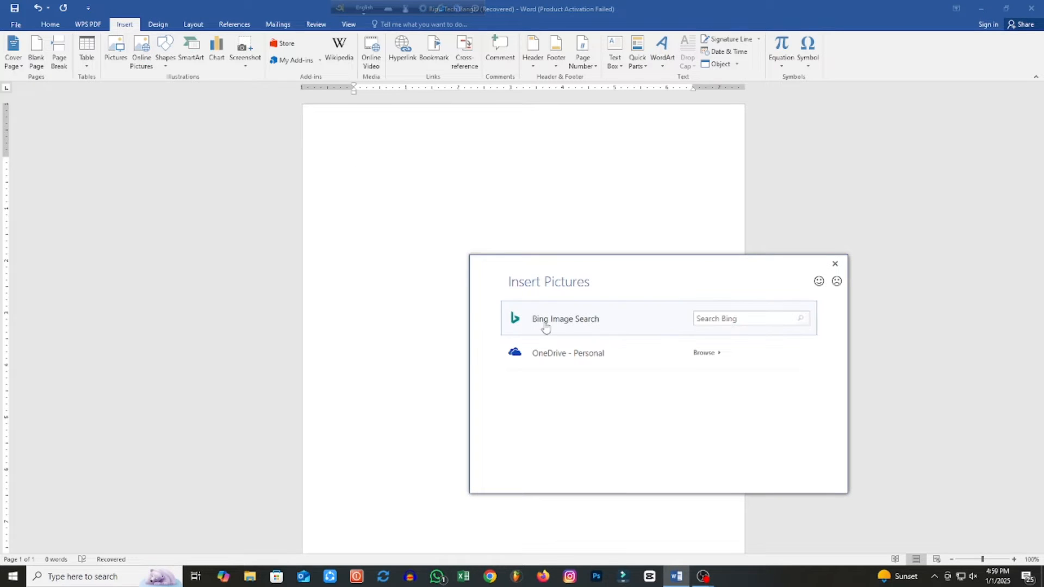
{"action": "left_click", "coordinate": [738, 320]}
{"action": "type", "text": "b"}
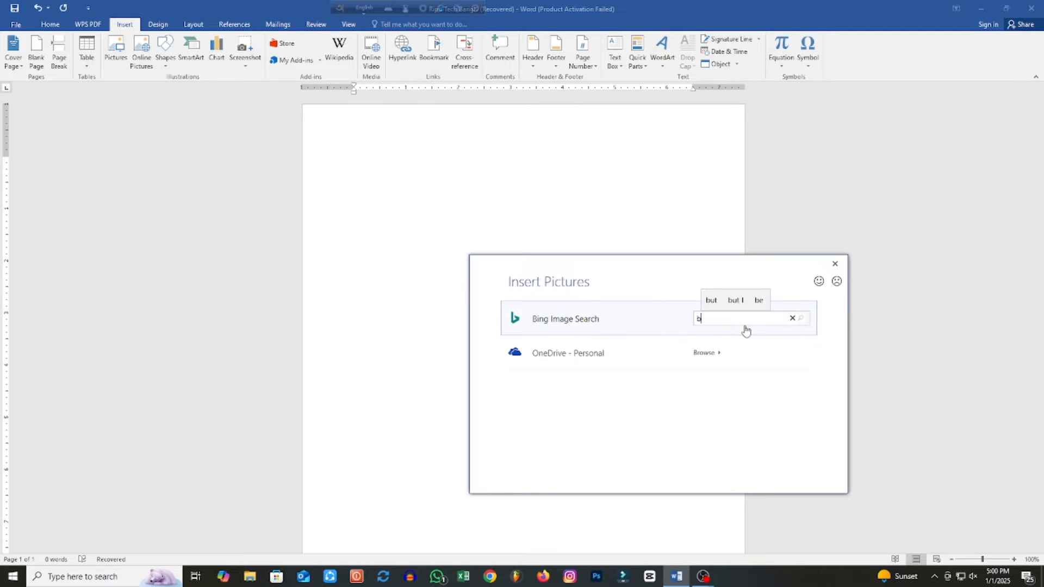
{"action": "type", "text": "ird"}
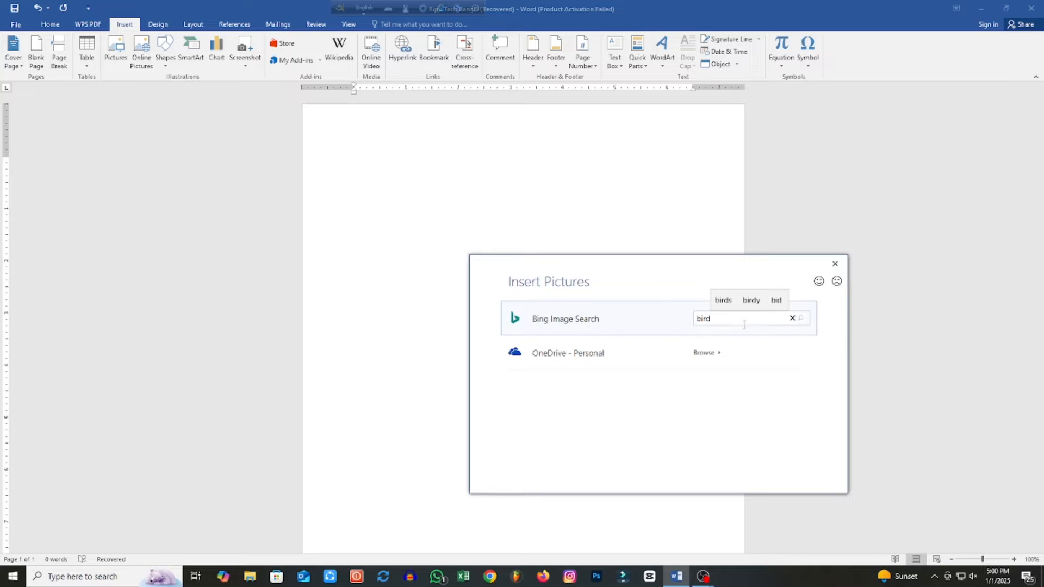
{"action": "left_click", "coordinate": [803, 319]}
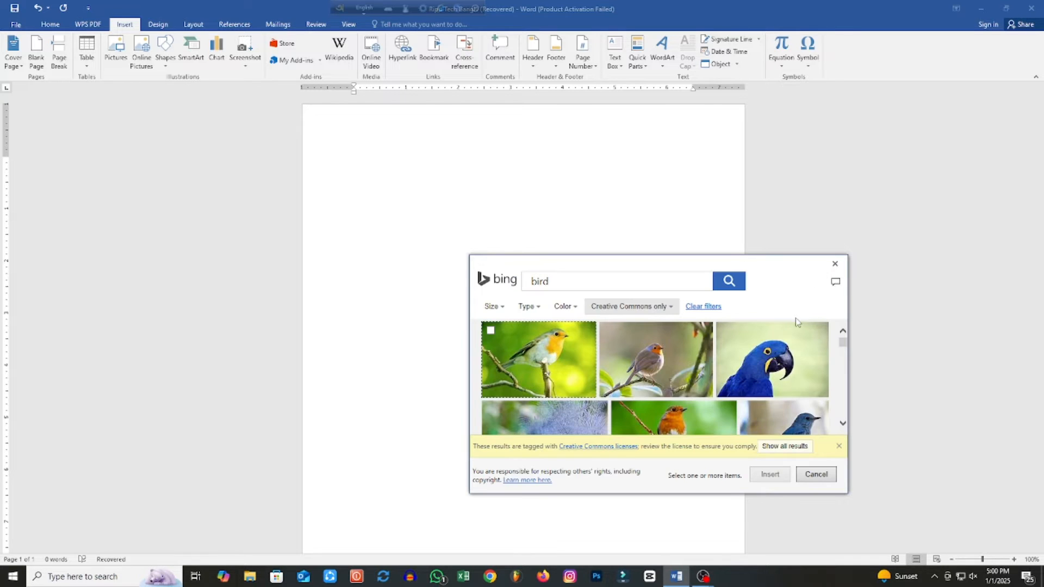
Look through the bird images and insert the first result, the orange-breasted bird on a branch with a green background.
{"action": "scroll", "coordinate": [783, 415], "scroll_direction": "down", "scroll_amount": 2}
{"action": "scroll", "coordinate": [770, 407], "scroll_direction": "down", "scroll_amount": 3}
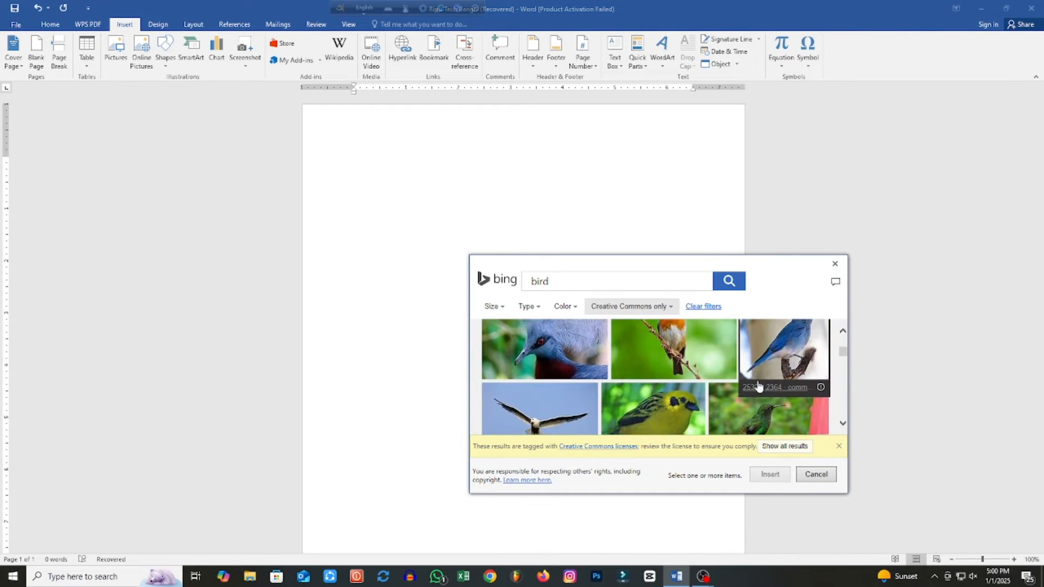
{"action": "scroll", "coordinate": [717, 380], "scroll_direction": "up", "scroll_amount": 5}
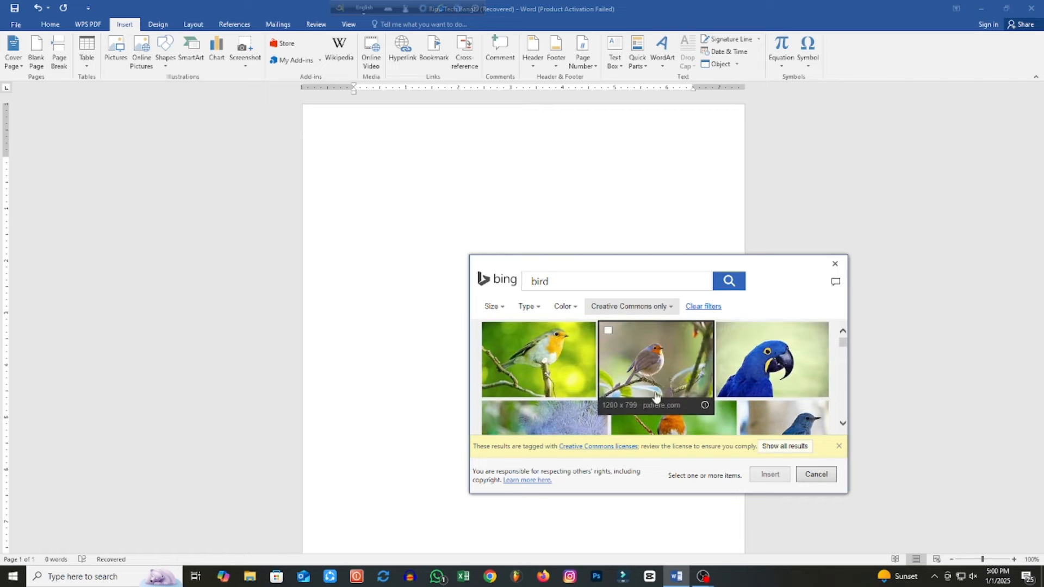
{"action": "mouse_move", "coordinate": [527, 337]}
{"action": "left_click", "coordinate": [491, 331]}
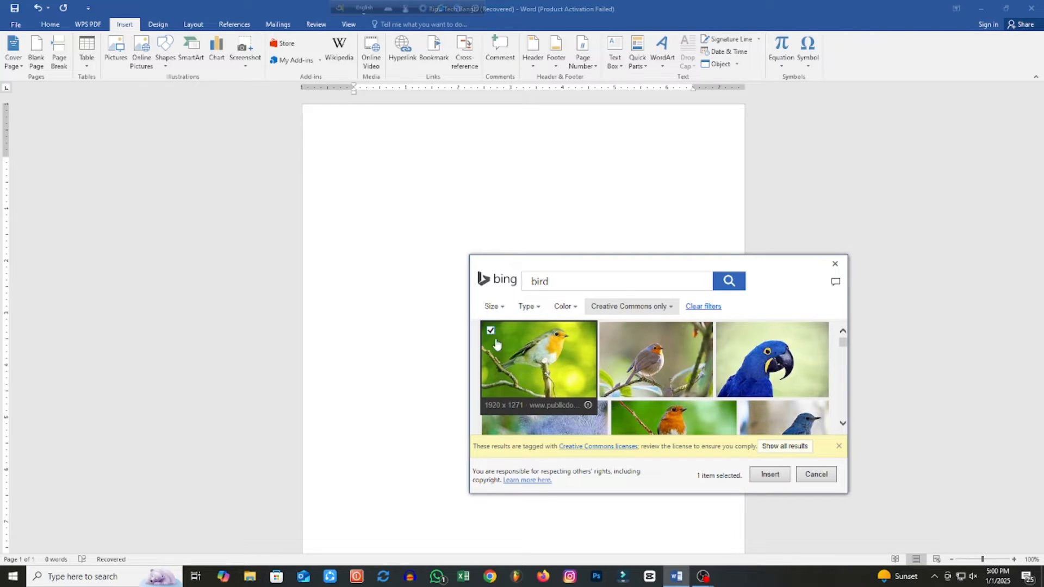
{"action": "left_click", "coordinate": [768, 474]}
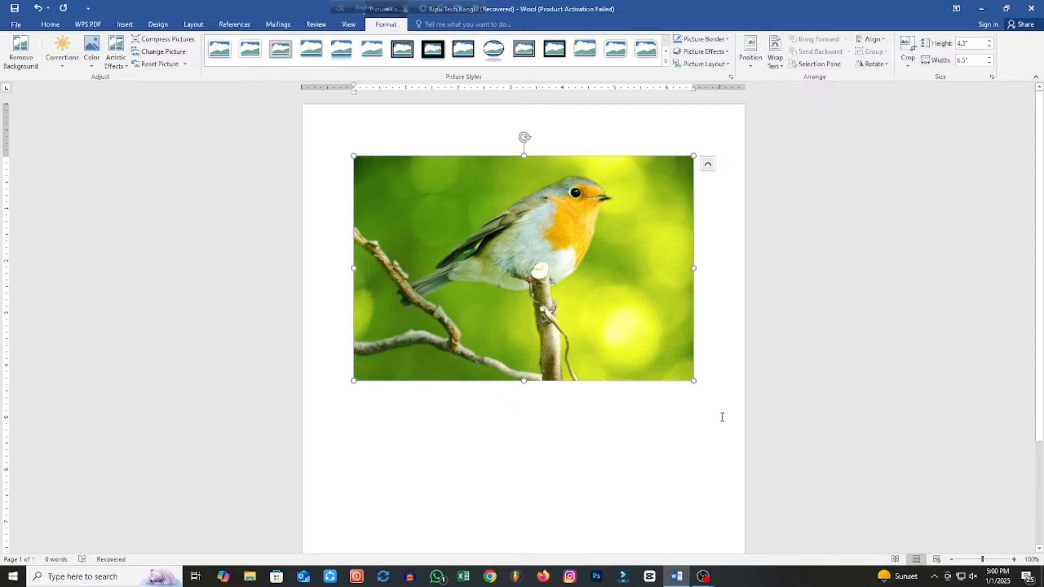
Shrink the bird picture to about 2.99" by 4.52" and set its text wrapping to In Front of Text.
{"action": "left_click_drag", "start_coordinate": [694, 381], "coordinate": [590, 311]}
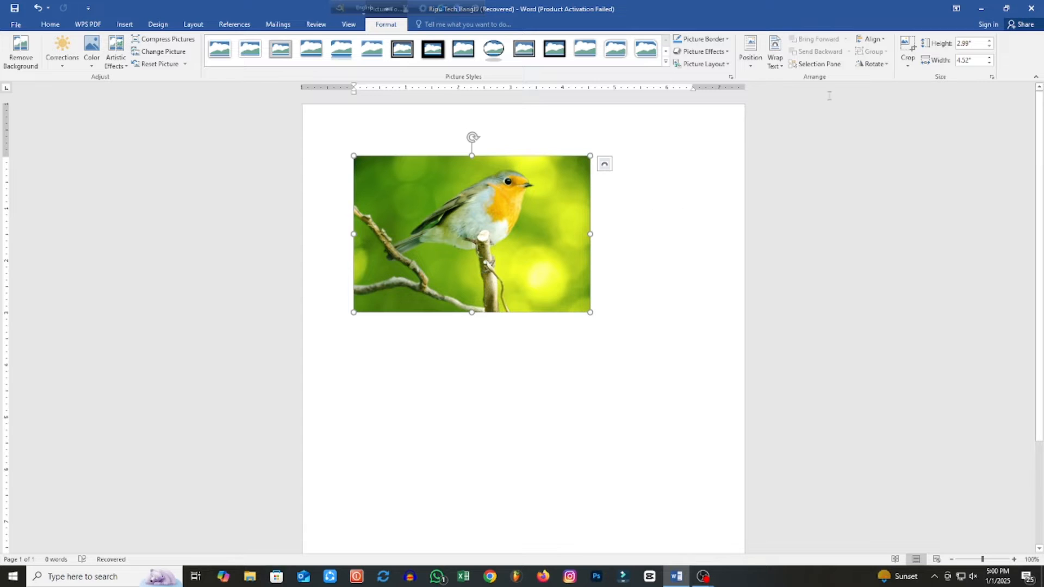
{"action": "left_click", "coordinate": [779, 65]}
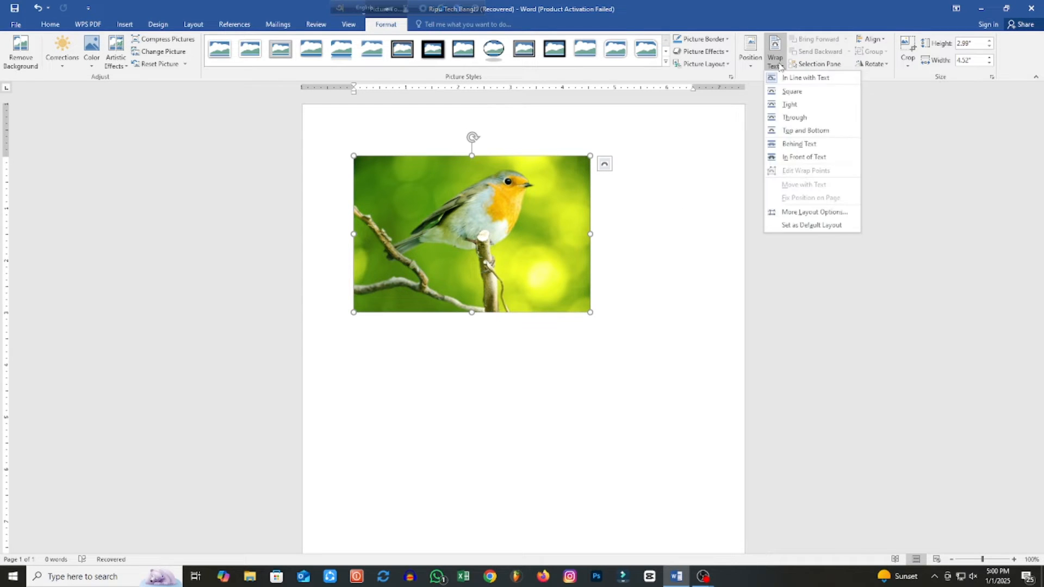
{"action": "left_click", "coordinate": [823, 160]}
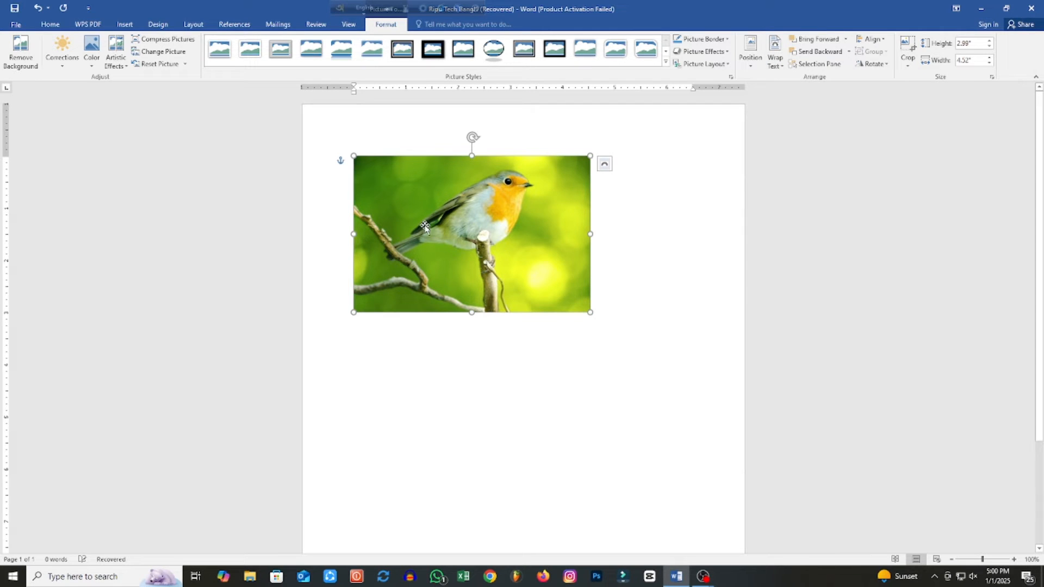
Enlarge the bird picture to about 3.57" by 5.39" and position it in the upper middle of the page.
{"action": "left_click_drag", "start_coordinate": [424, 227], "coordinate": [461, 284]}
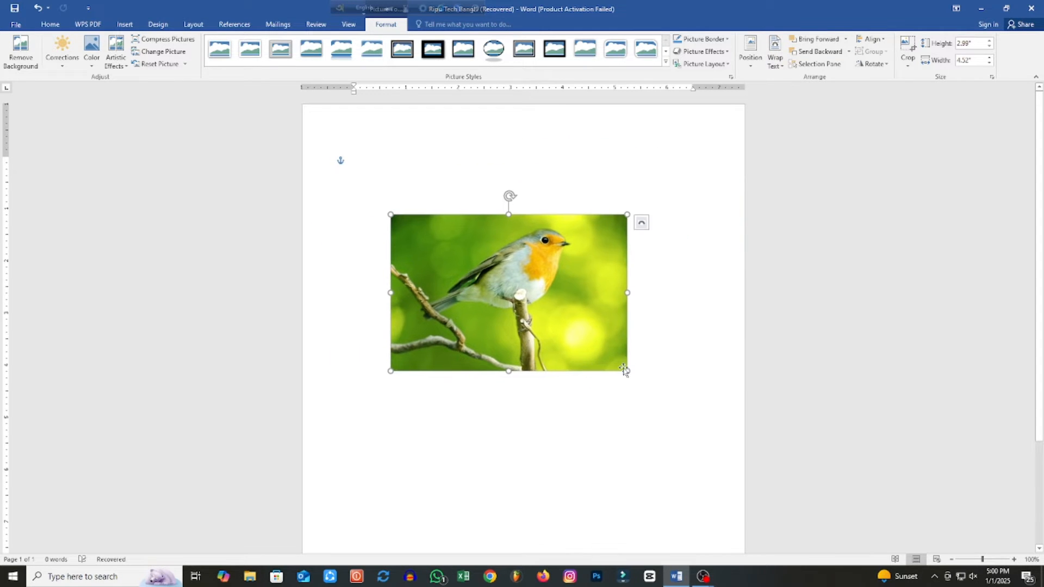
{"action": "left_click_drag", "start_coordinate": [623, 370], "coordinate": [672, 401]}
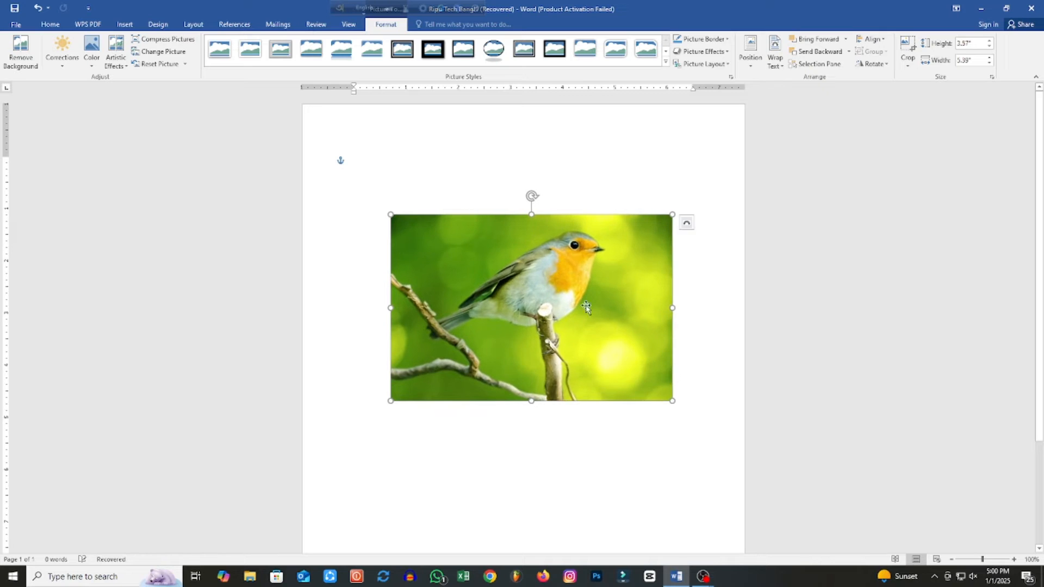
{"action": "left_click_drag", "start_coordinate": [586, 308], "coordinate": [532, 242]}
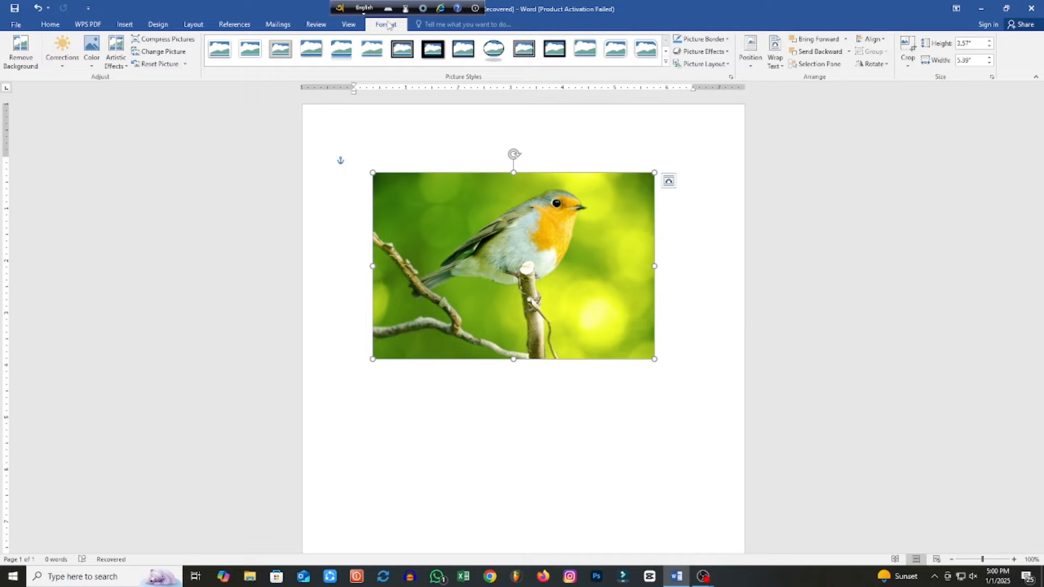
Apply the thin white frame picture style to the bird picture and move it slightly down and to the right.
{"action": "left_click", "coordinate": [619, 433]}
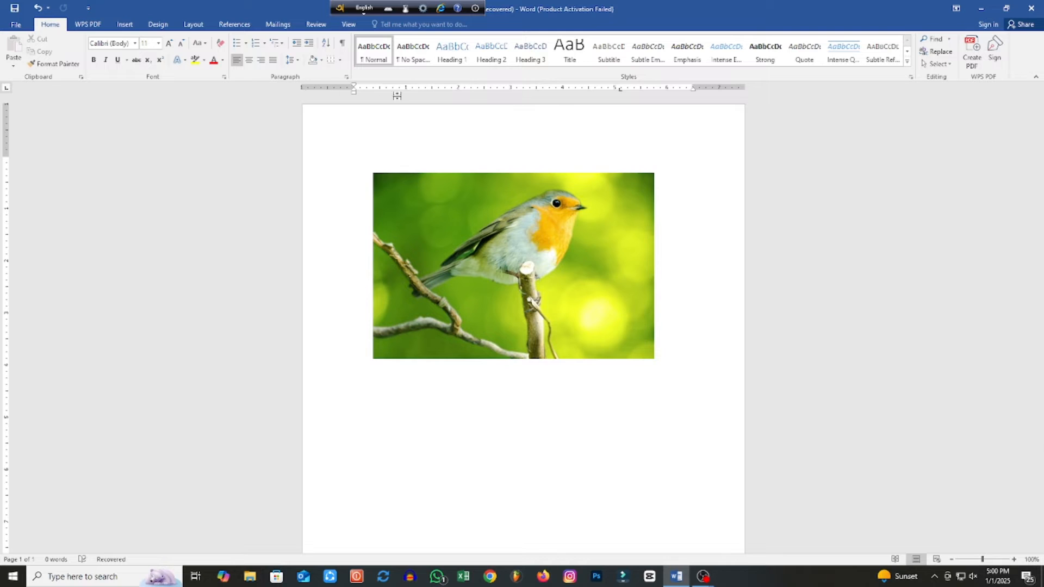
{"action": "left_click", "coordinate": [538, 237]}
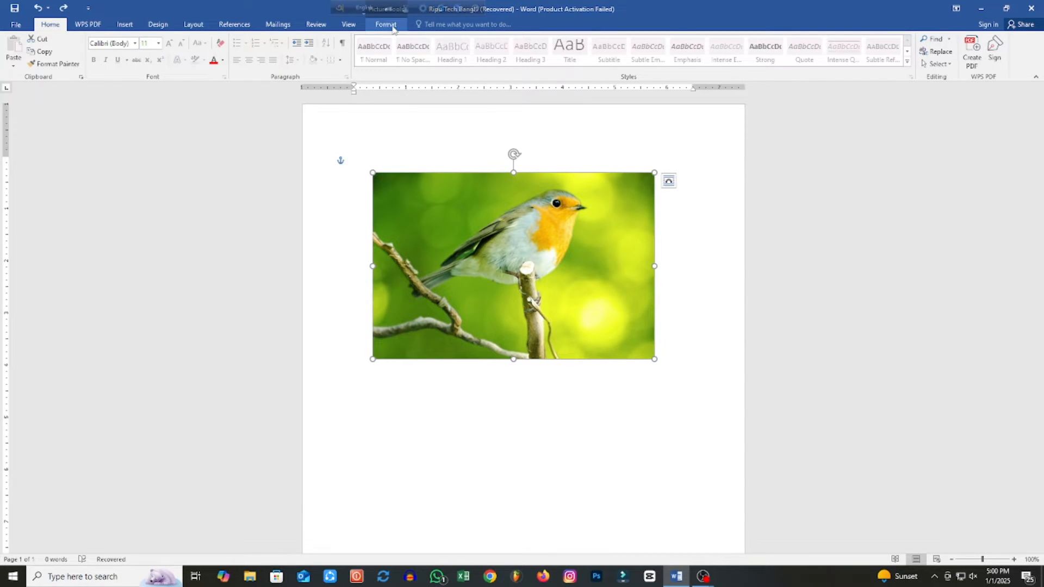
{"action": "left_click", "coordinate": [370, 23]}
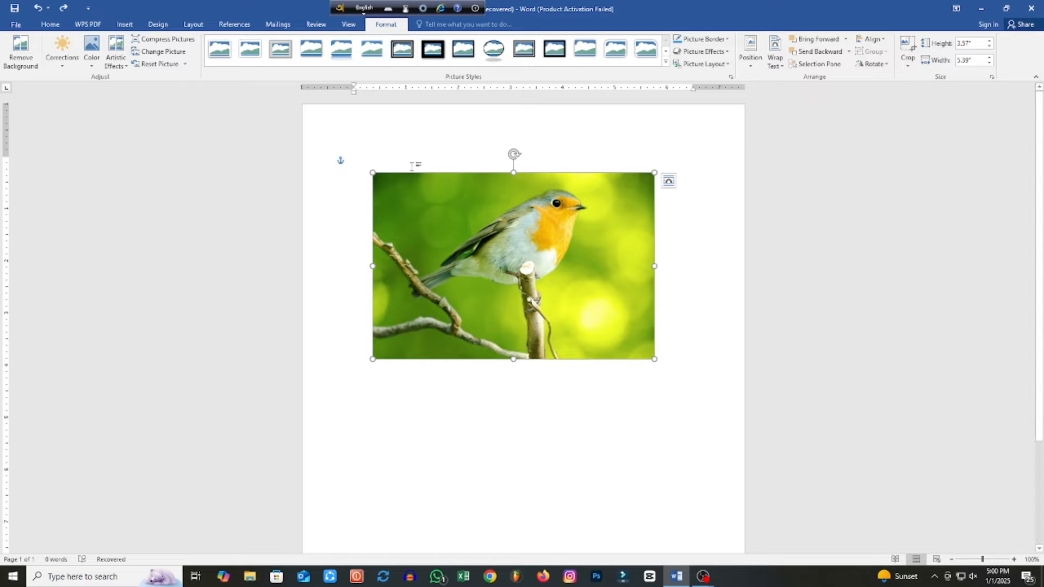
{"action": "left_click", "coordinate": [227, 53]}
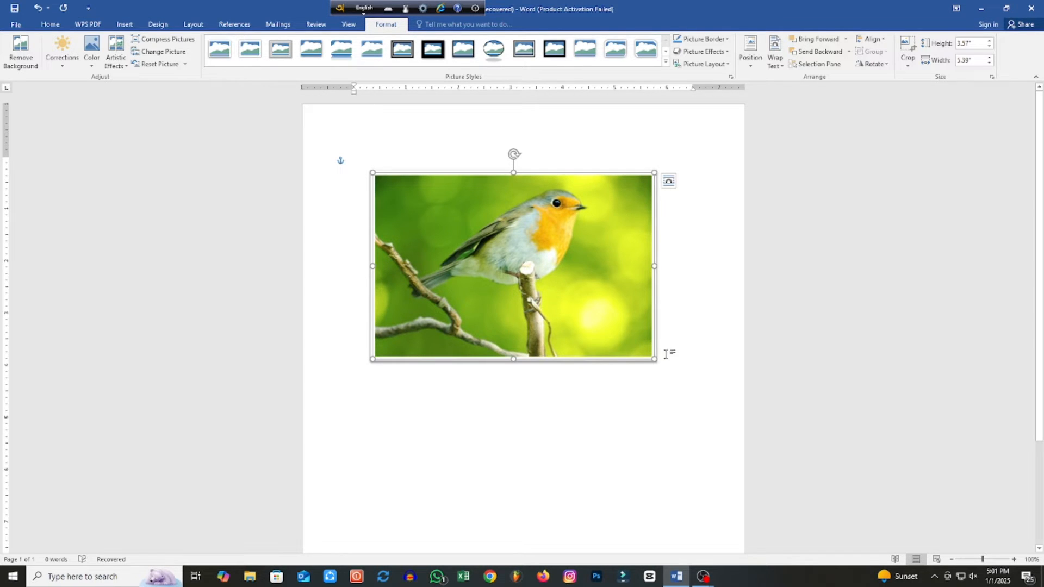
{"action": "left_click", "coordinate": [642, 372]}
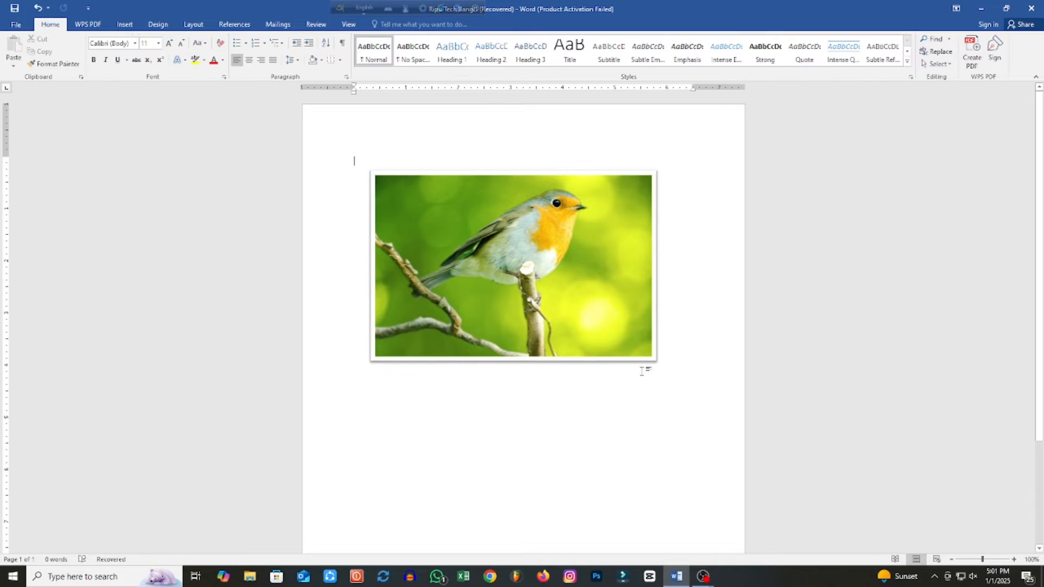
{"action": "left_click", "coordinate": [493, 244]}
{"action": "left_click_drag", "start_coordinate": [505, 272], "coordinate": [517, 290]}
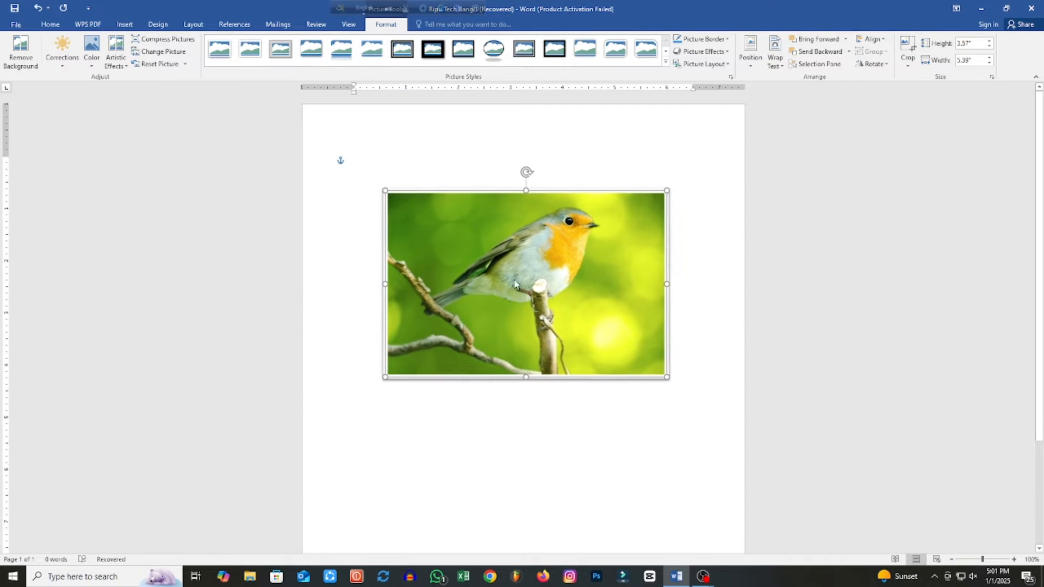
Try the white matte, metal frame, drop shadow and reflected rounded-corner styles, and move the bird picture up near the page's top edge.
{"action": "left_click", "coordinate": [253, 49]}
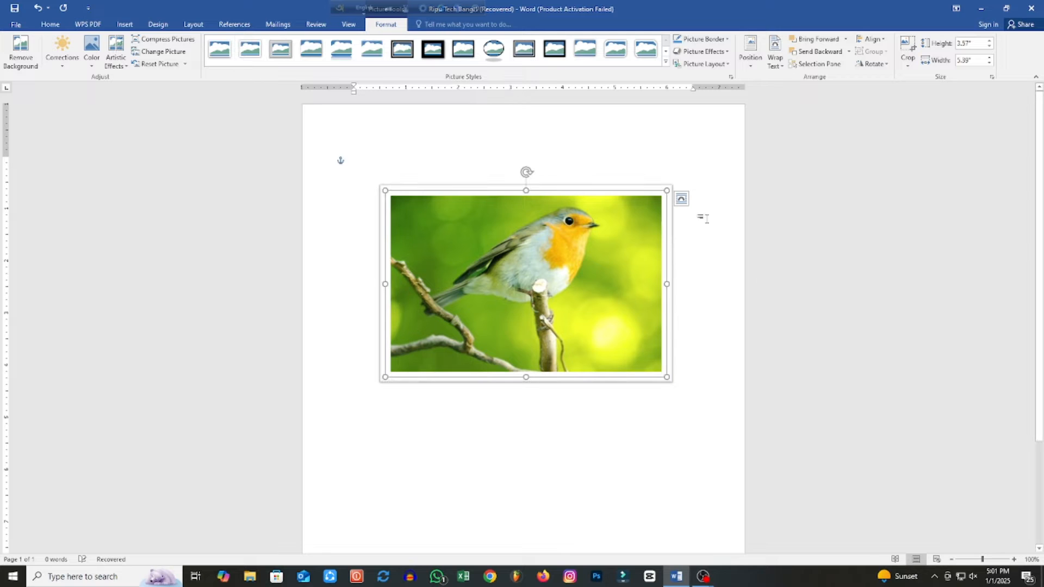
{"action": "left_click", "coordinate": [281, 49]}
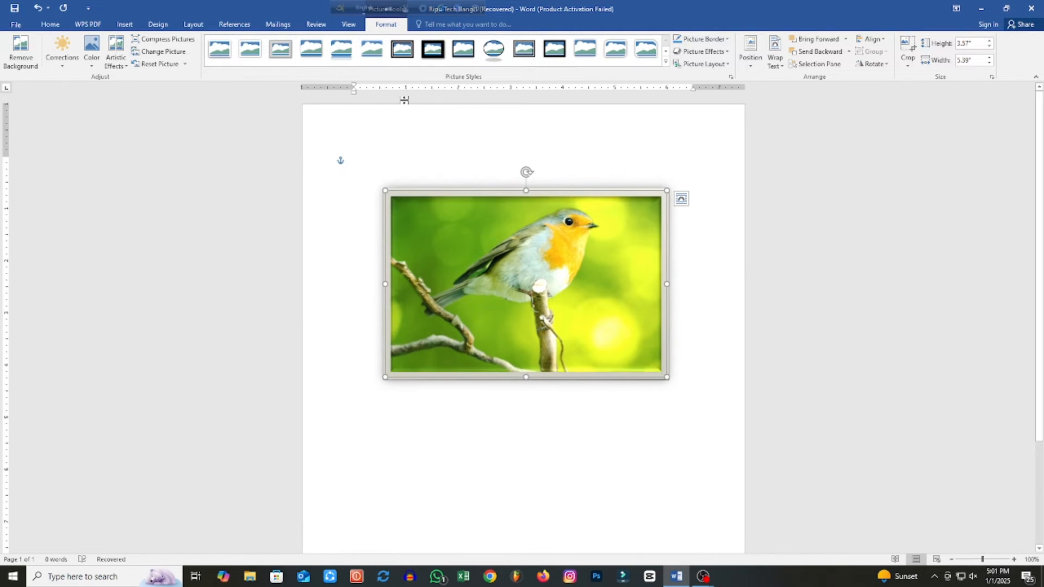
{"action": "left_click", "coordinate": [311, 49]}
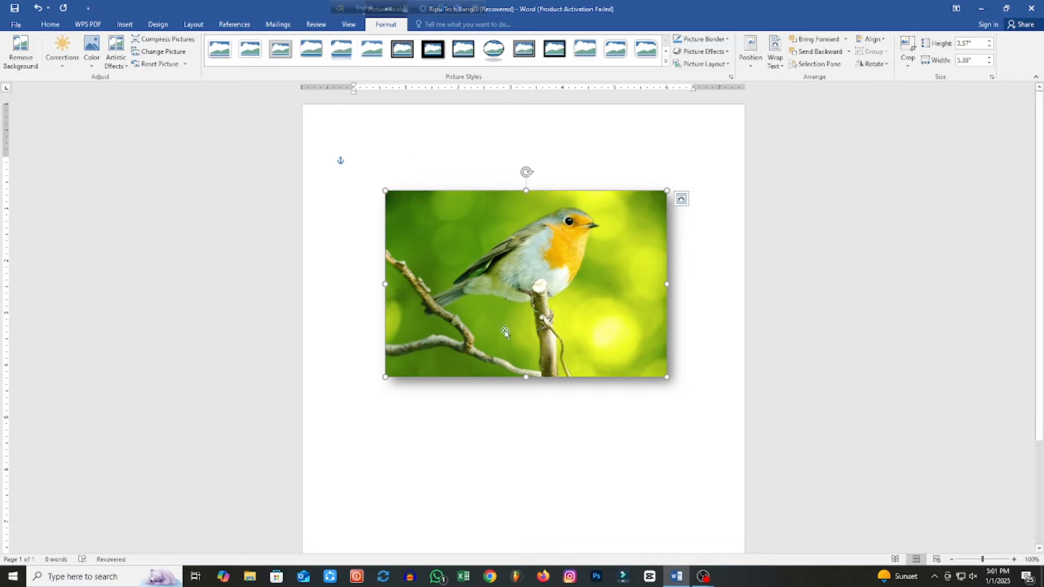
{"action": "left_click", "coordinate": [341, 49]}
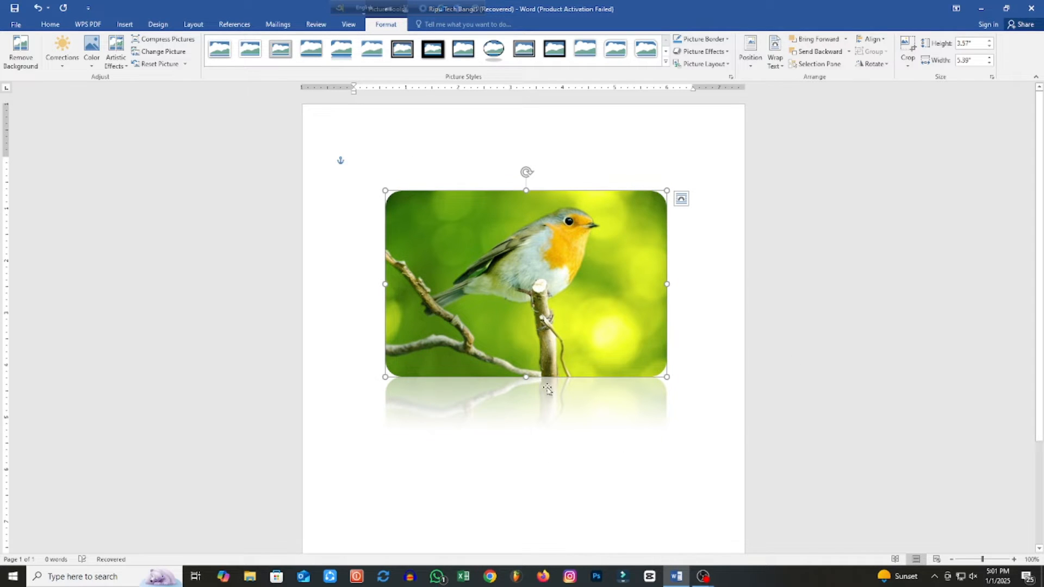
{"action": "left_click_drag", "start_coordinate": [509, 341], "coordinate": [509, 274]}
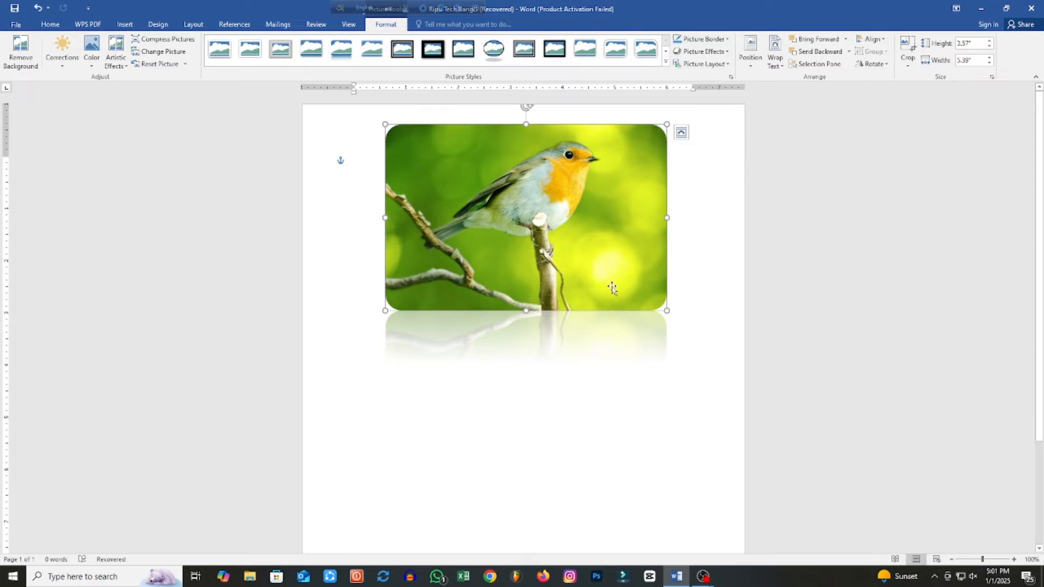
{"action": "mouse_move", "coordinate": [487, 164]}
{"action": "left_mouse_down"}
{"action": "mouse_move", "coordinate": [508, 227]}
{"action": "mouse_move", "coordinate": [479, 171]}
{"action": "left_mouse_up"}
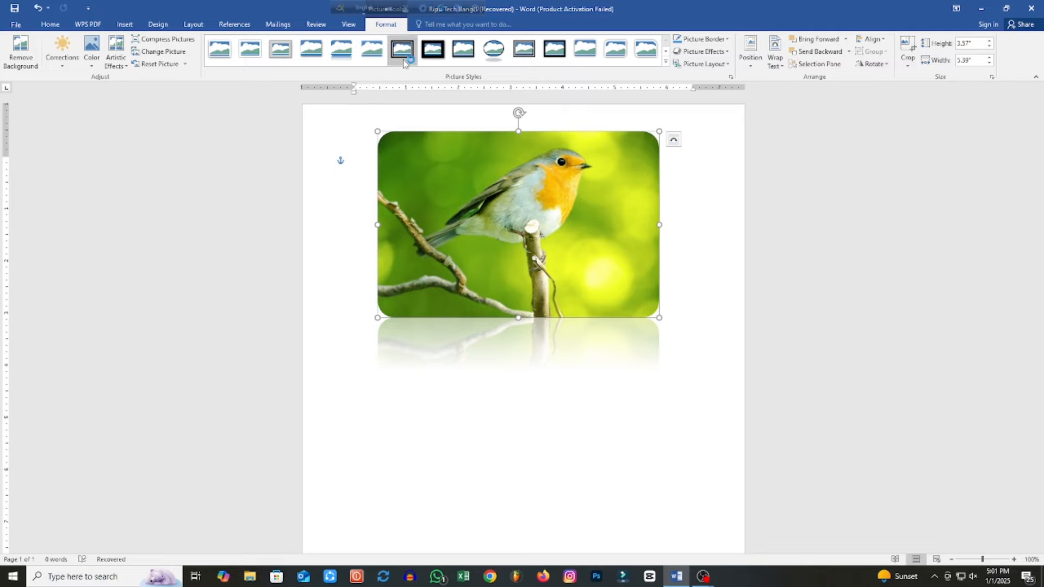
Try the soft-edge, black frame, centre shadow and white rounded-diagonal-corner picture styles on the bird picture.
{"action": "left_click", "coordinate": [372, 49]}
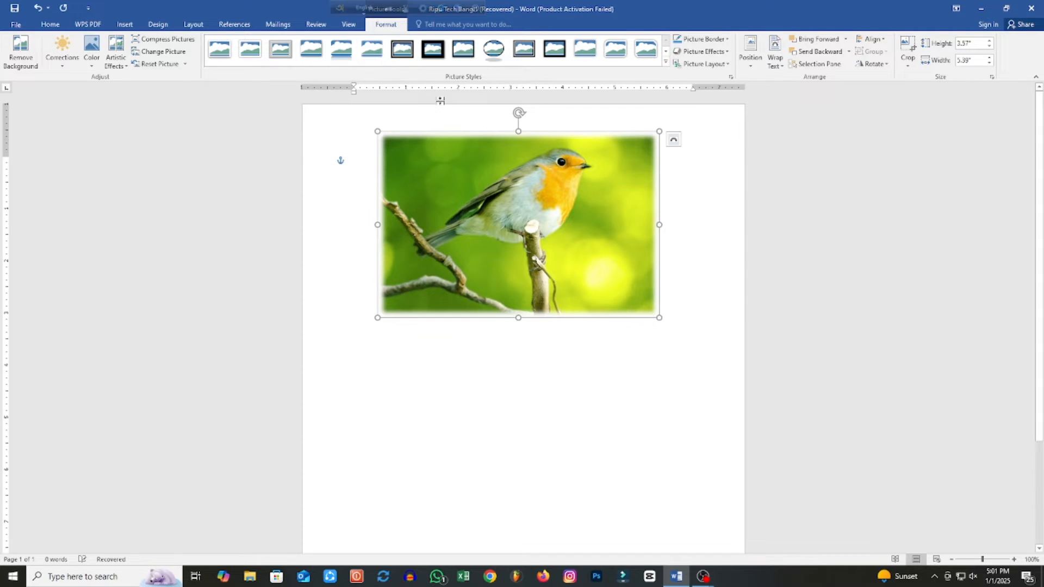
{"action": "left_click", "coordinate": [401, 57]}
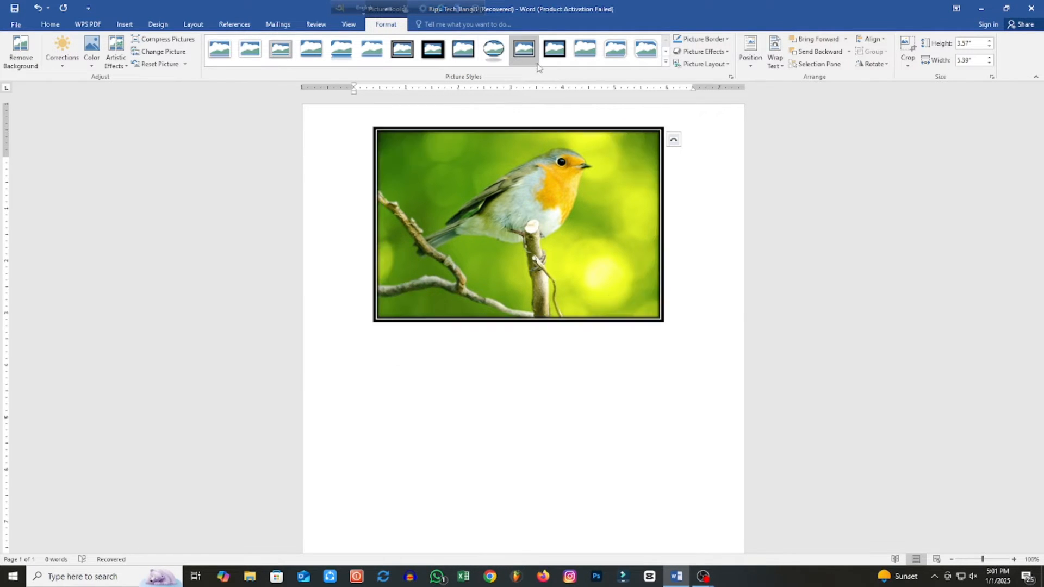
{"action": "left_click", "coordinate": [613, 59]}
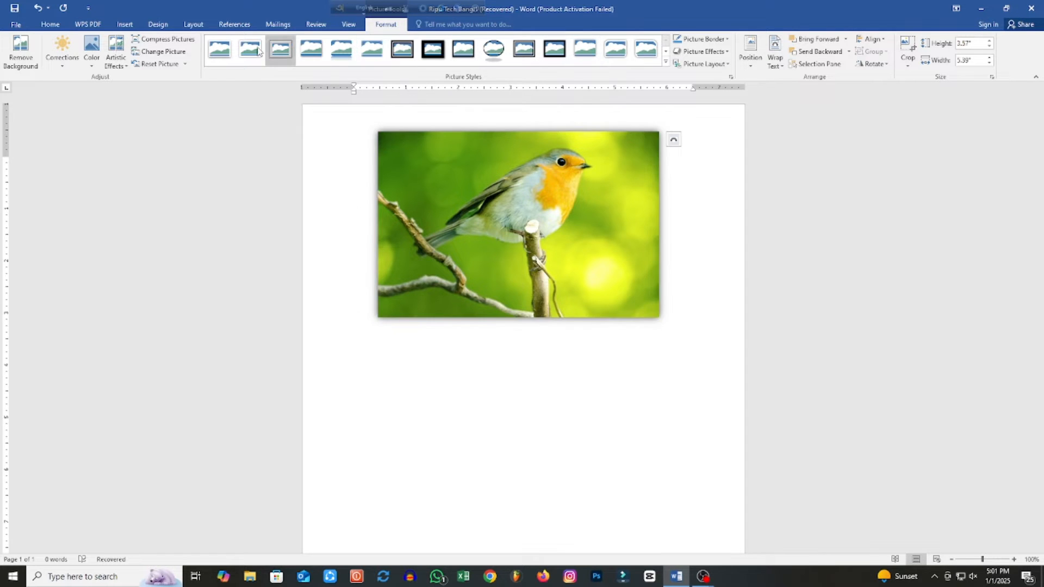
{"action": "left_click", "coordinate": [523, 49]}
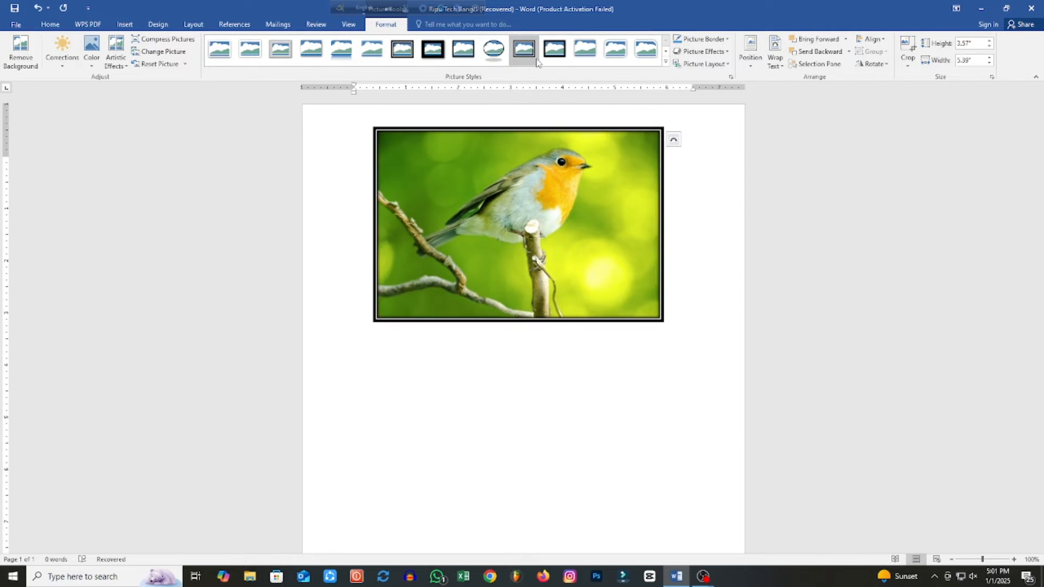
Apply the backward-tilted perspective style with a white border and move the bird picture lower on the page.
{"action": "left_click", "coordinate": [665, 64]}
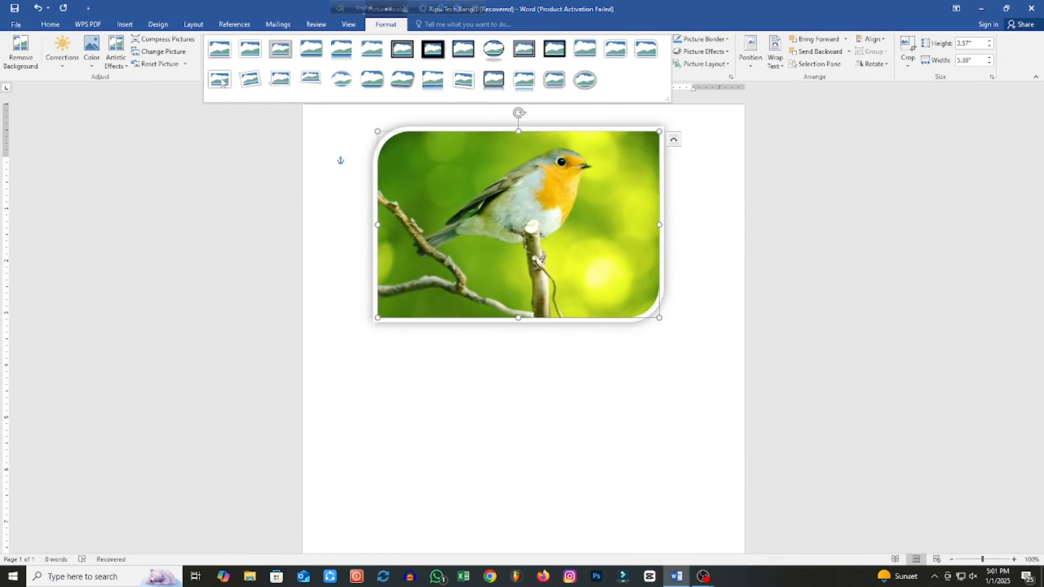
{"action": "left_click", "coordinate": [314, 79]}
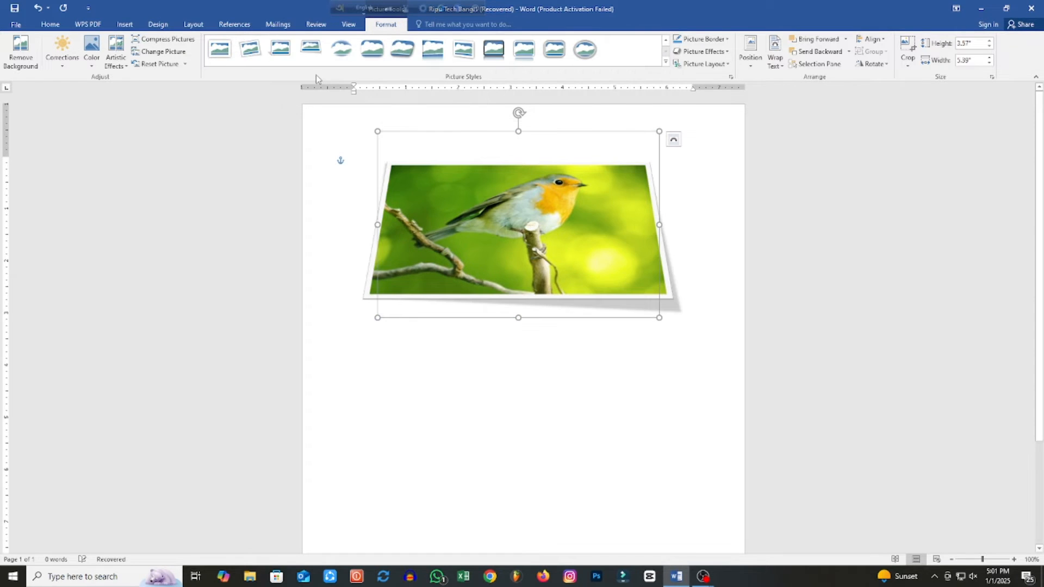
{"action": "left_click_drag", "start_coordinate": [572, 224], "coordinate": [560, 268]}
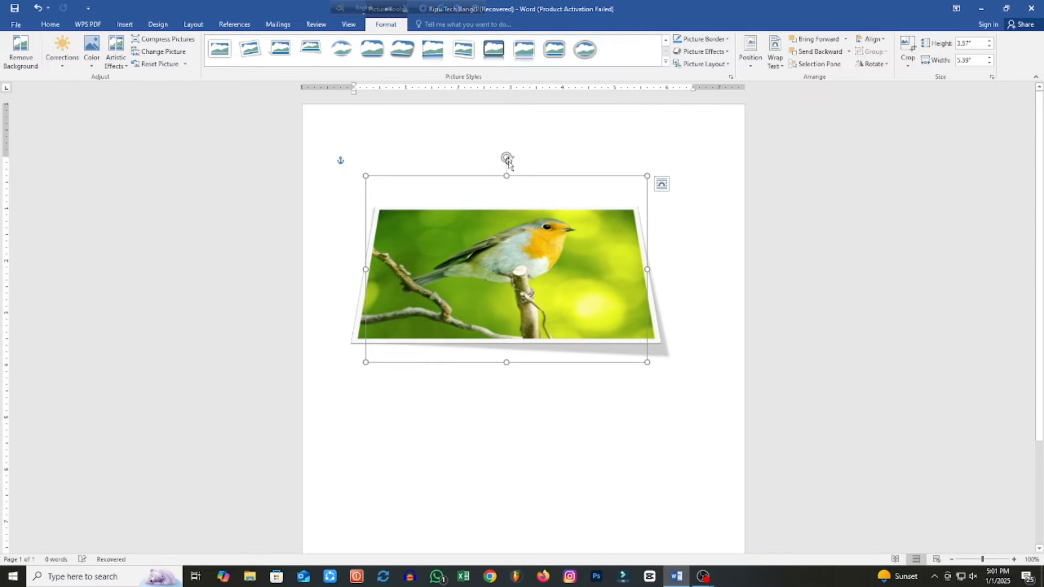
Give the bird picture the bevelled perspective style with rounded corners and a shadow.
{"action": "left_click", "coordinate": [665, 62]}
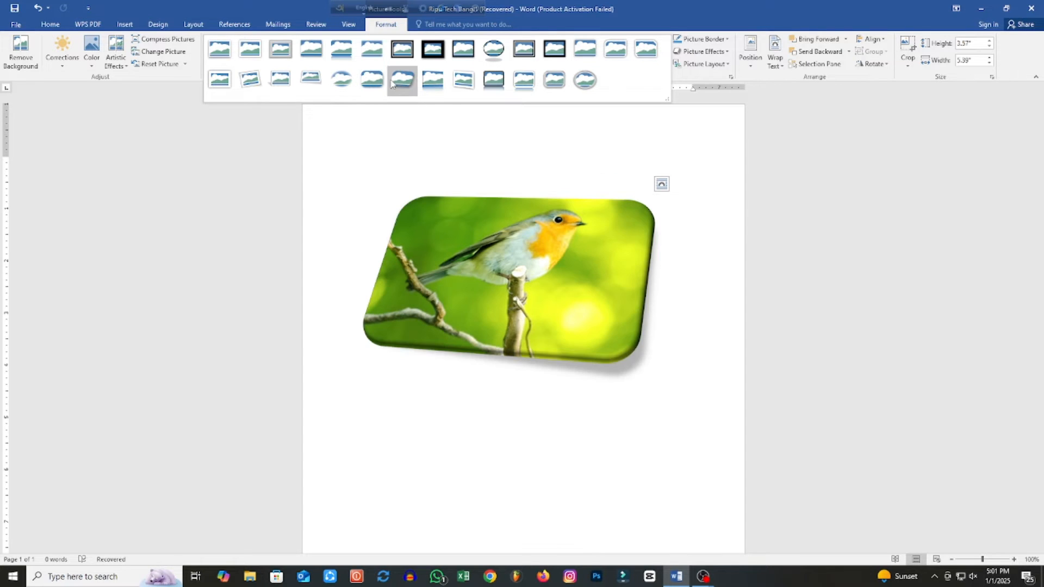
{"action": "left_click", "coordinate": [491, 141]}
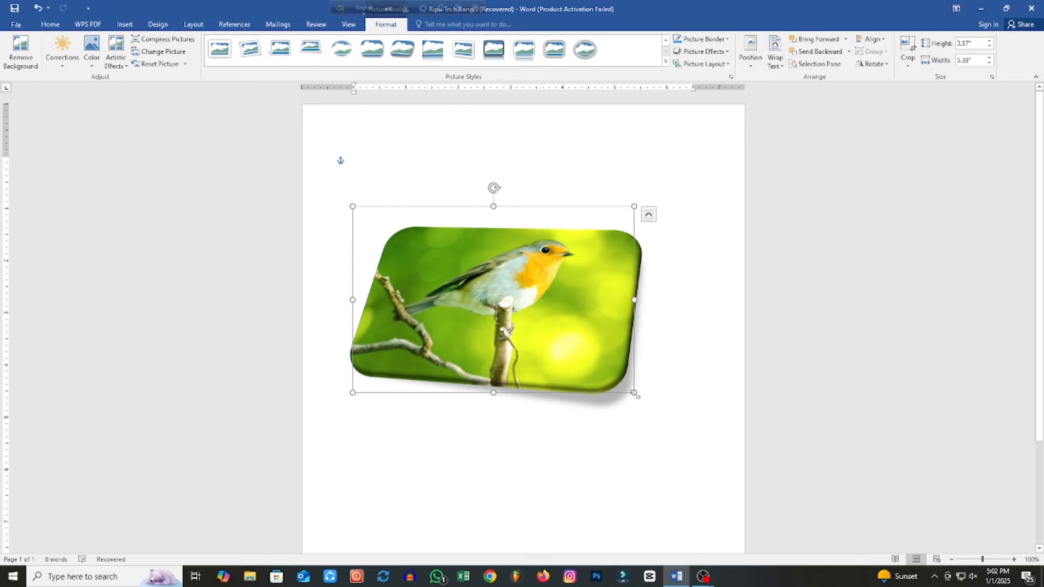
Give the bird picture the bevelled metal rounded-rectangle style and resize it to about 3" high by 4.53" wide.
{"action": "left_click_drag", "start_coordinate": [634, 393], "coordinate": [537, 328]}
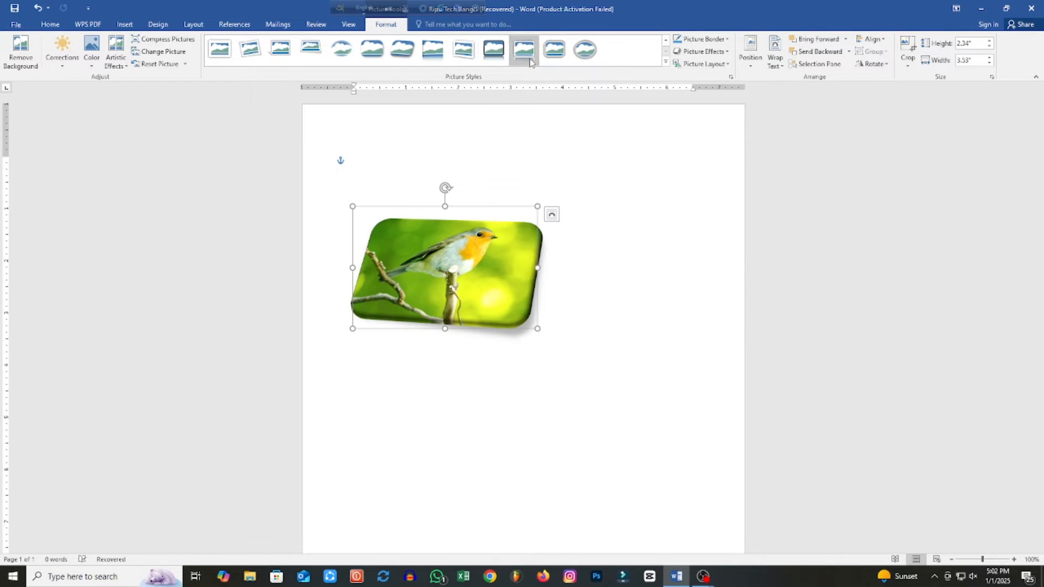
{"action": "left_click", "coordinate": [666, 62]}
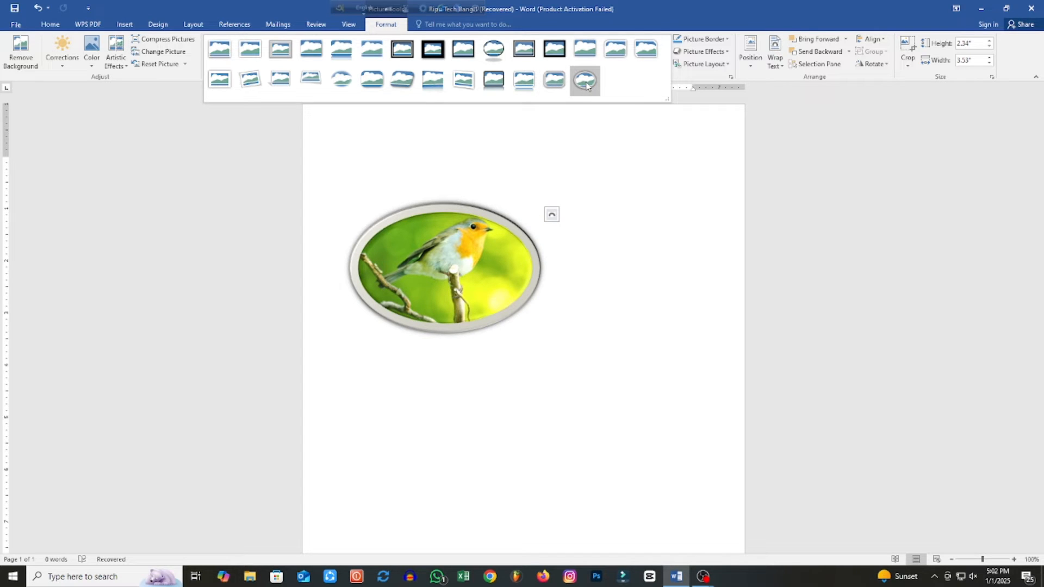
{"action": "left_click", "coordinate": [553, 80]}
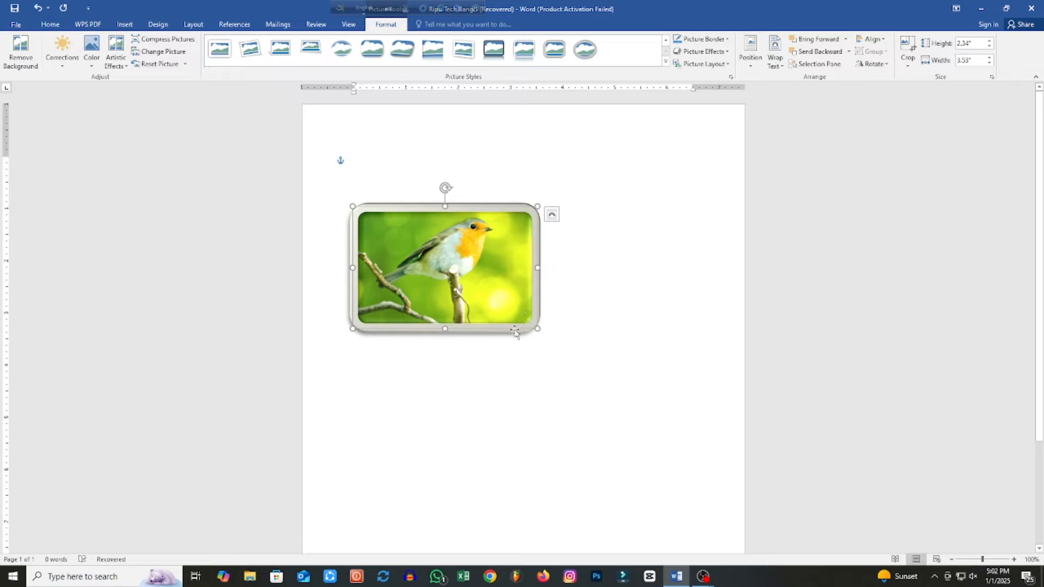
{"action": "left_click_drag", "start_coordinate": [542, 332], "coordinate": [590, 363]}
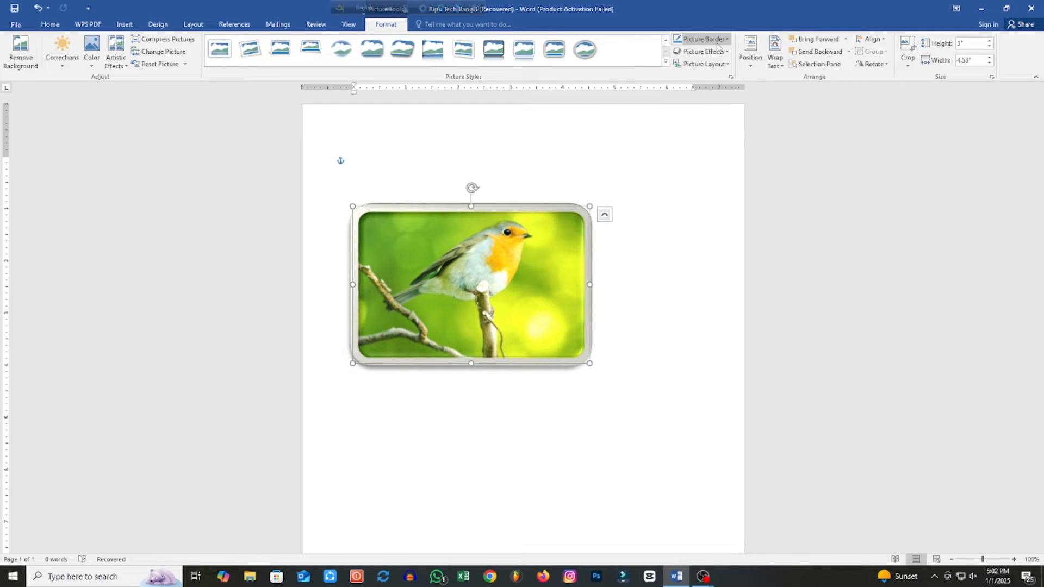
Colour the bird picture's border dark blue and add an orange glow around it.
{"action": "left_click", "coordinate": [720, 41]}
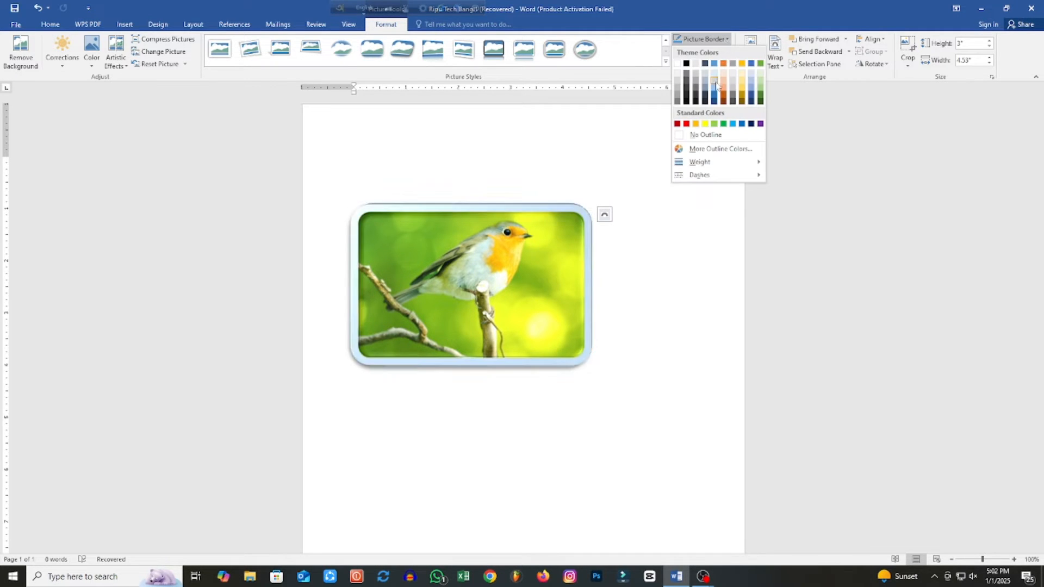
{"action": "left_click", "coordinate": [751, 124]}
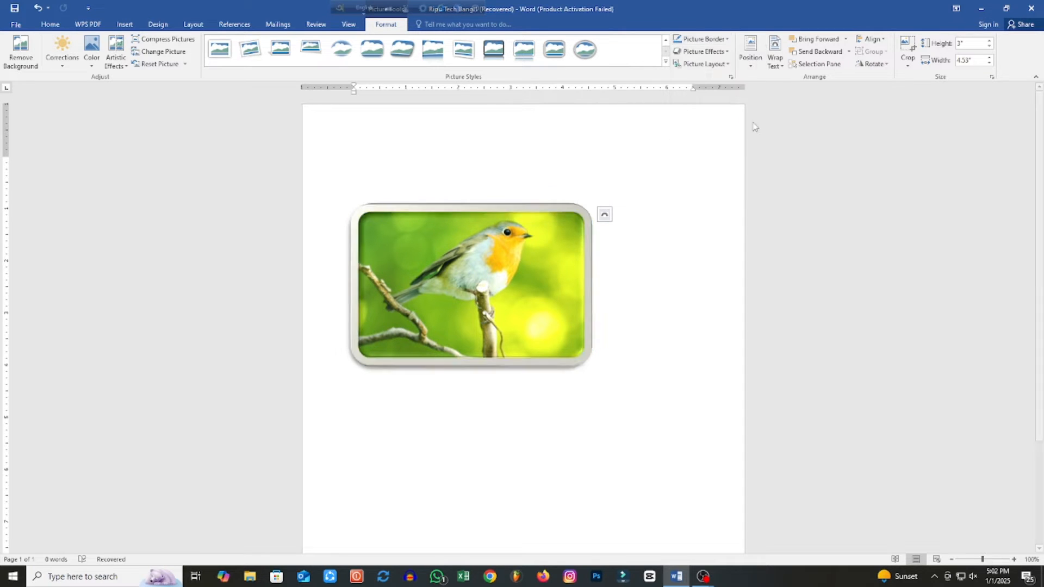
{"action": "left_click", "coordinate": [726, 52]}
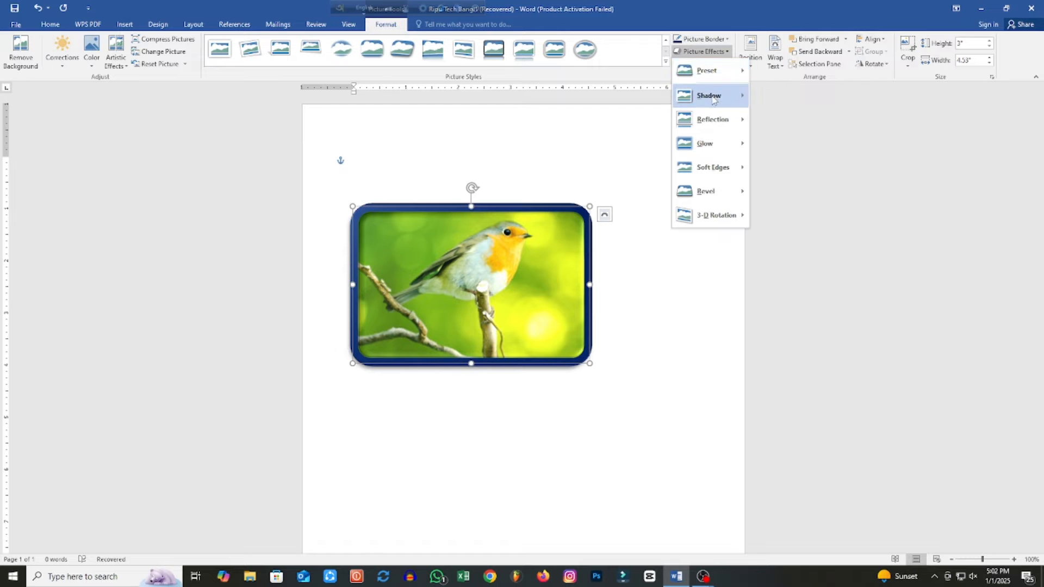
{"action": "mouse_move", "coordinate": [712, 98]}
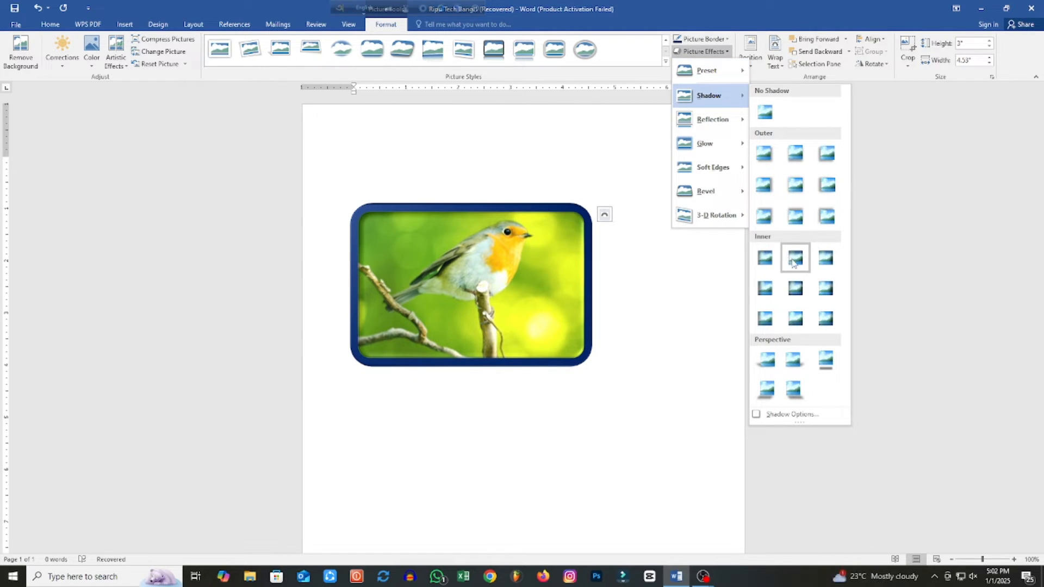
{"action": "mouse_move", "coordinate": [704, 122]}
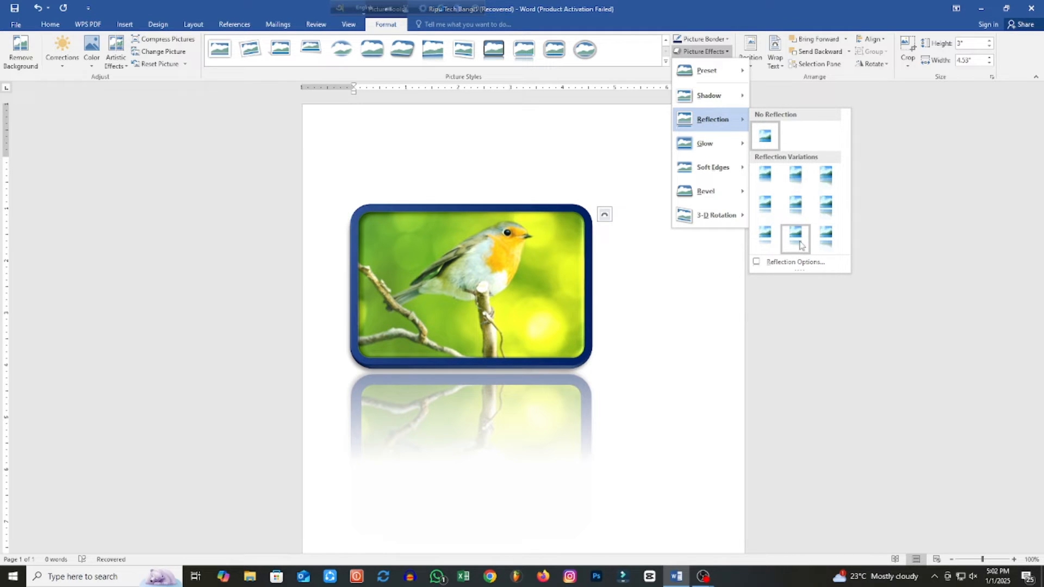
{"action": "mouse_move", "coordinate": [712, 143]}
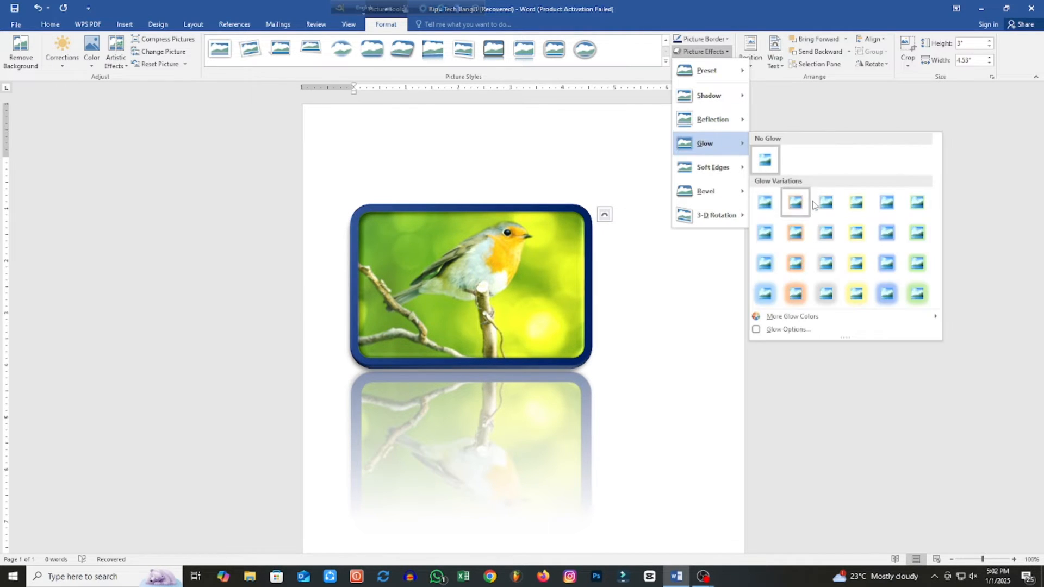
{"action": "left_click", "coordinate": [794, 263]}
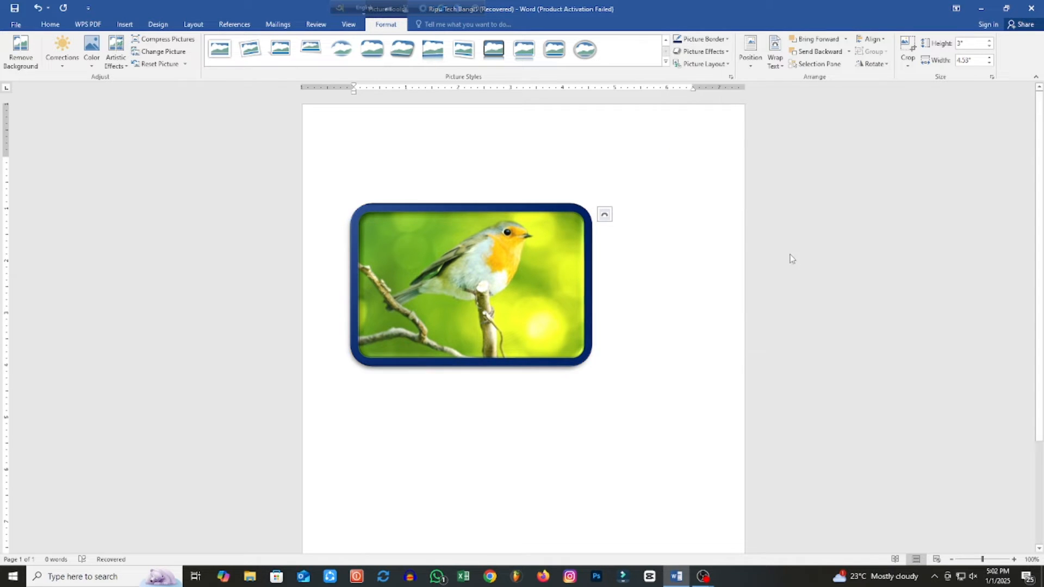
{"action": "left_click", "coordinate": [728, 53]}
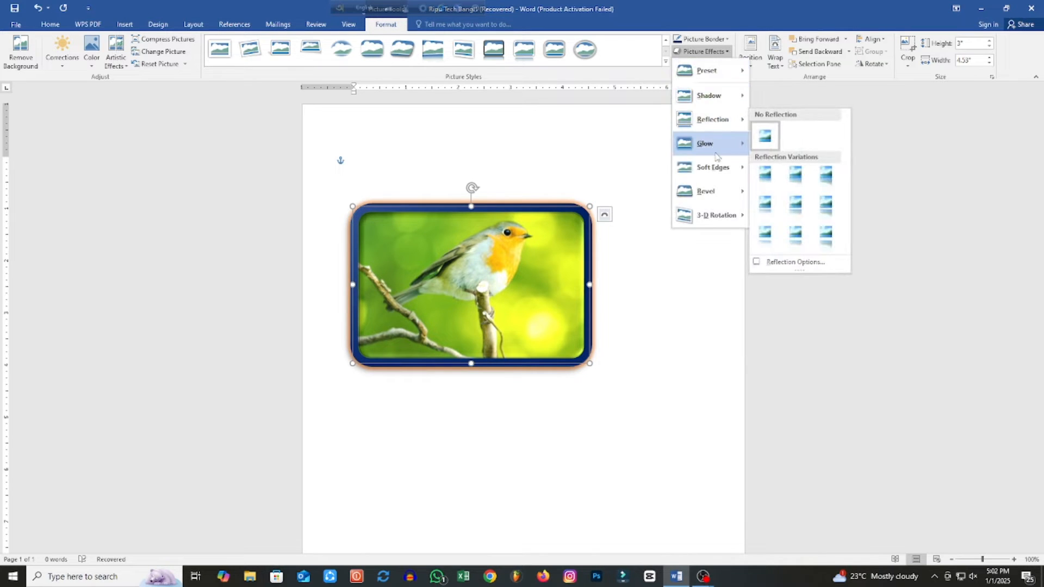
{"action": "mouse_move", "coordinate": [748, 174]}
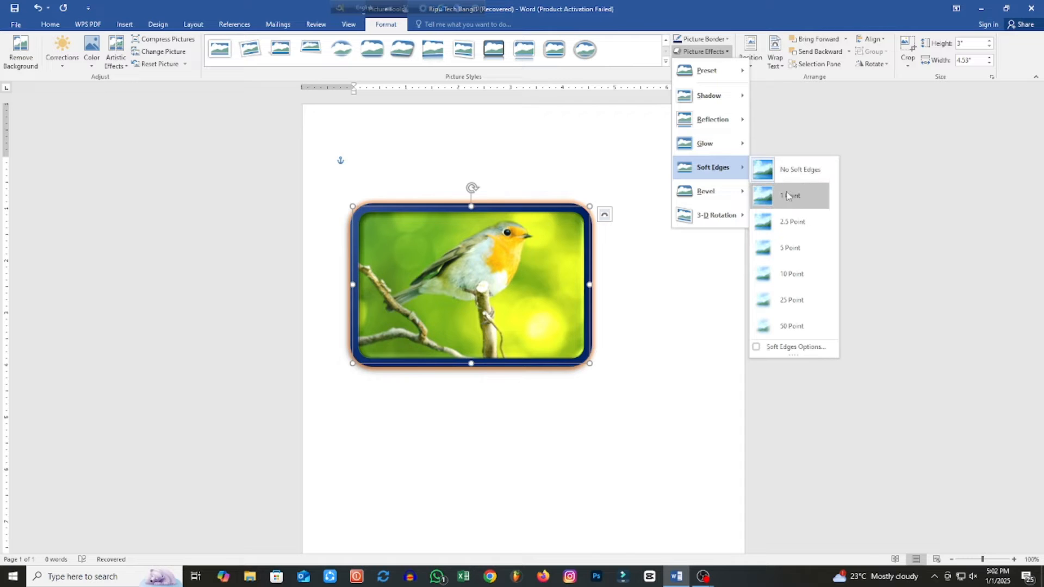
{"action": "mouse_move", "coordinate": [725, 193]}
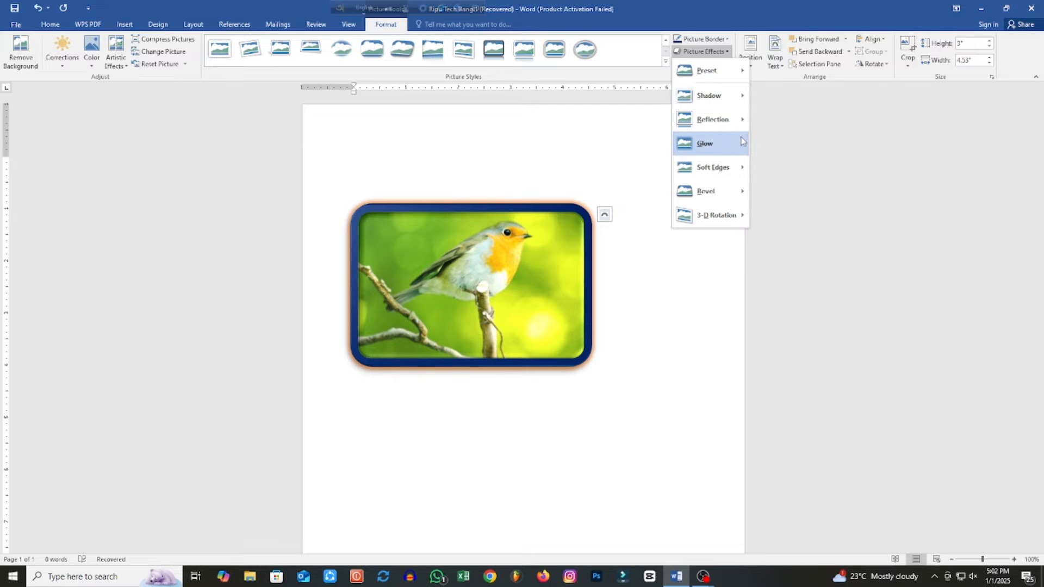
{"action": "mouse_move", "coordinate": [739, 143]}
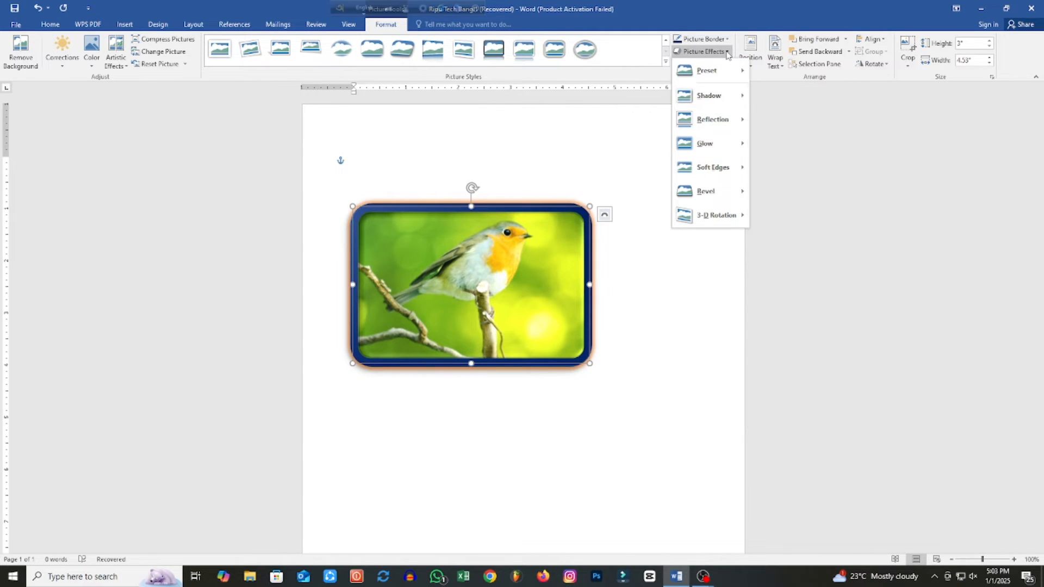
{"action": "left_click", "coordinate": [701, 53]}
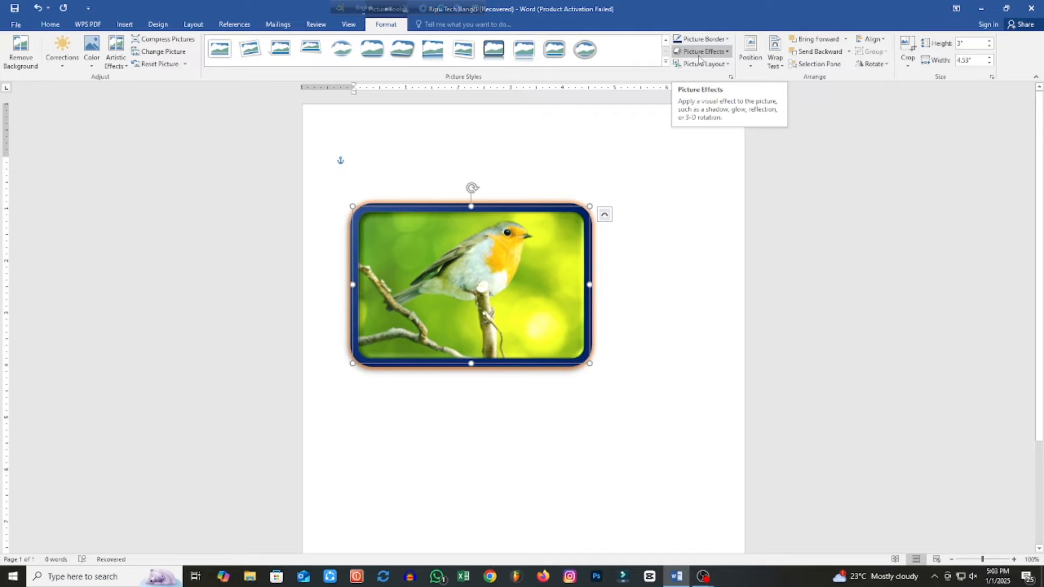
Convert the bird picture to the Bending Picture Semi-Transparent Text layout and caption it "Bird".
{"action": "left_click", "coordinate": [725, 64]}
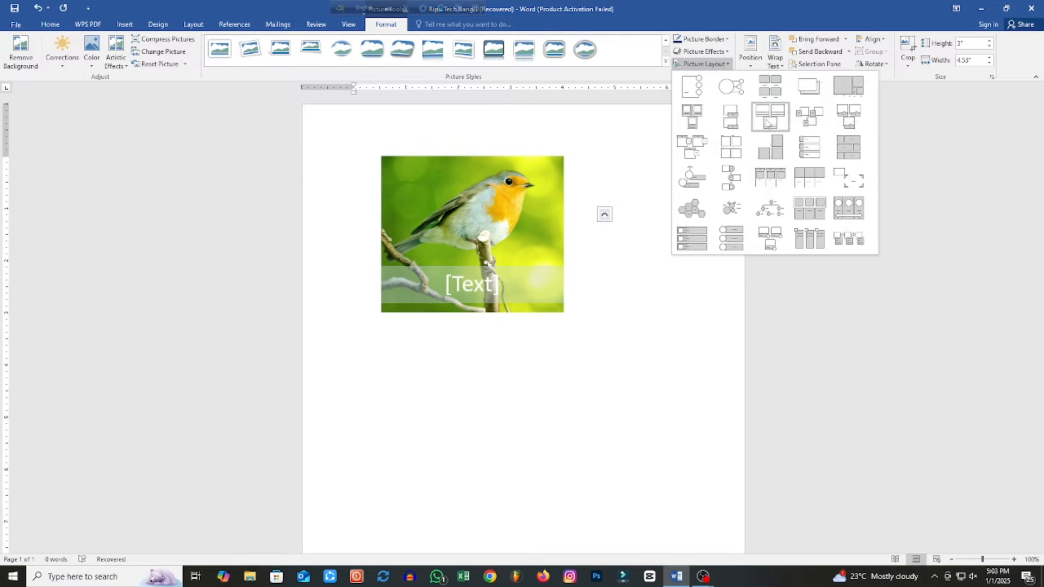
{"action": "left_click", "coordinate": [767, 120]}
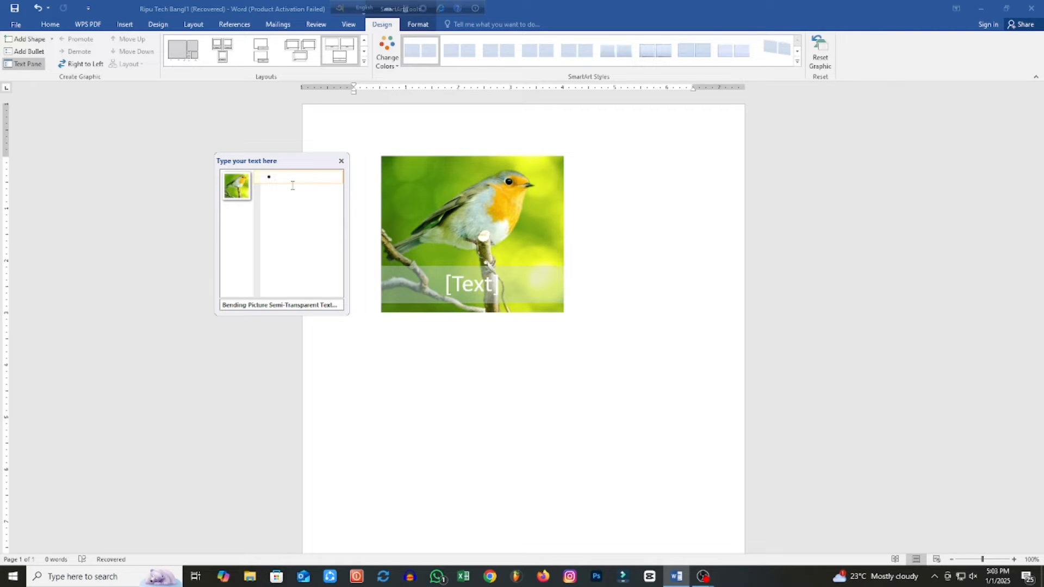
{"action": "type", "text": "Bird"}
{"action": "left_click", "coordinate": [646, 296]}
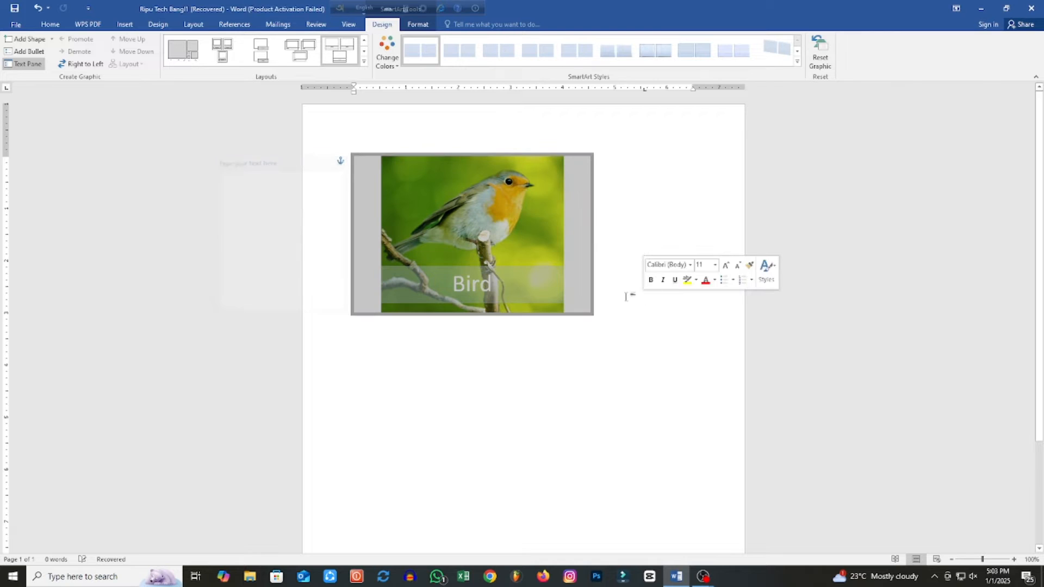
{"action": "left_click", "coordinate": [465, 213]}
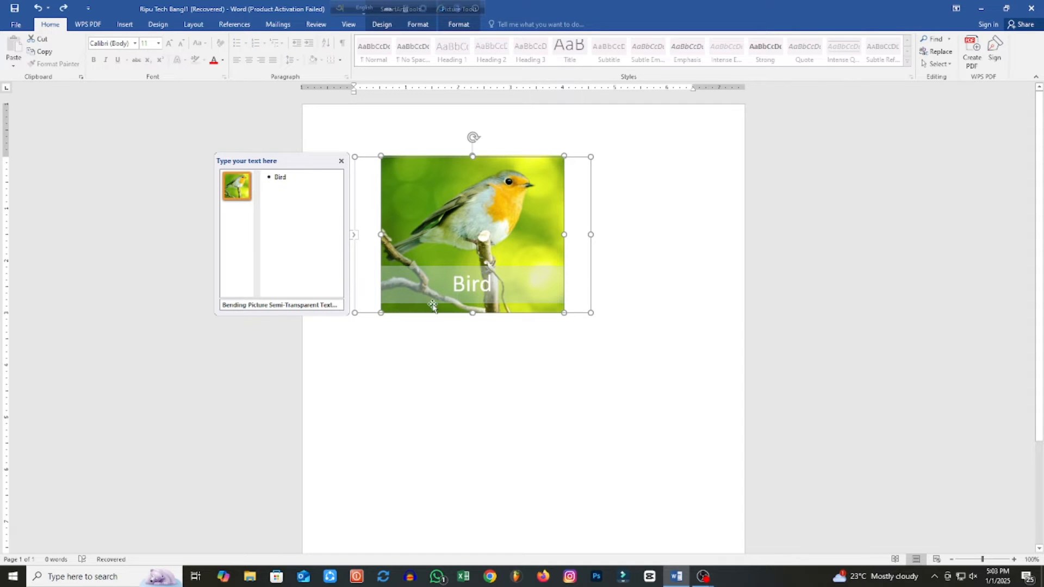
{"action": "left_click", "coordinate": [485, 321]}
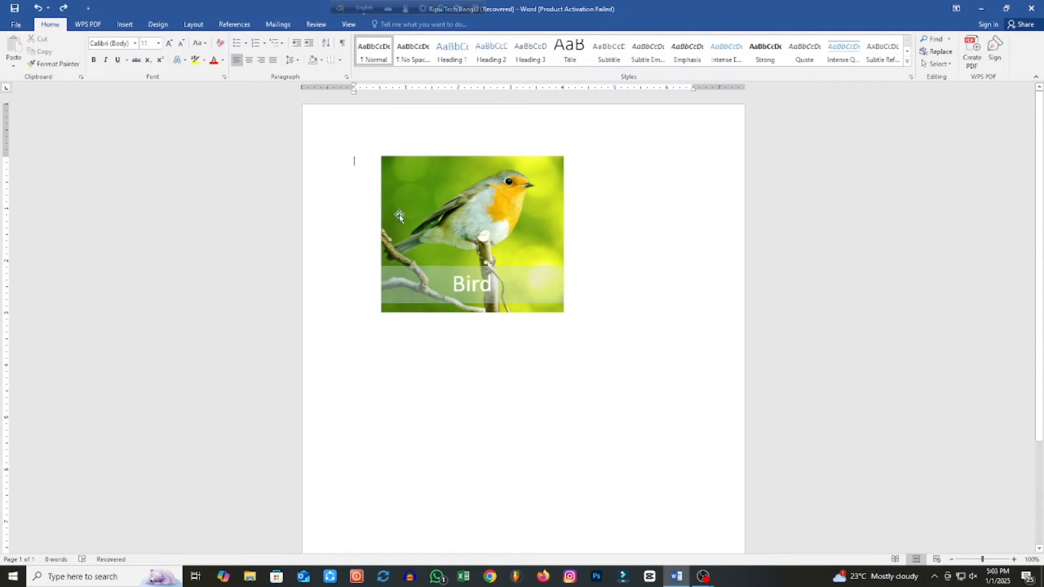
{"action": "left_click", "coordinate": [475, 228]}
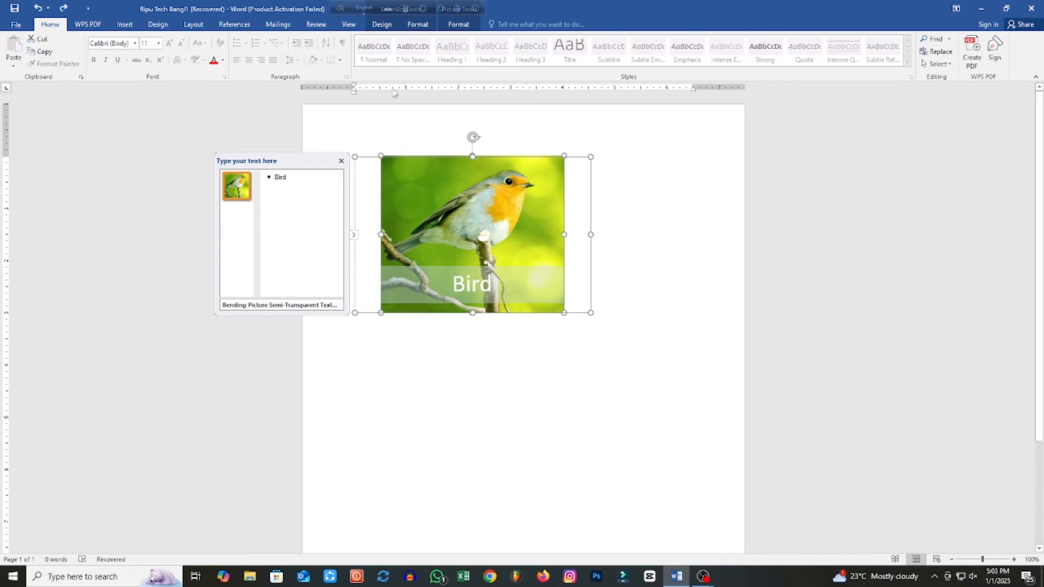
{"action": "left_click", "coordinate": [418, 24]}
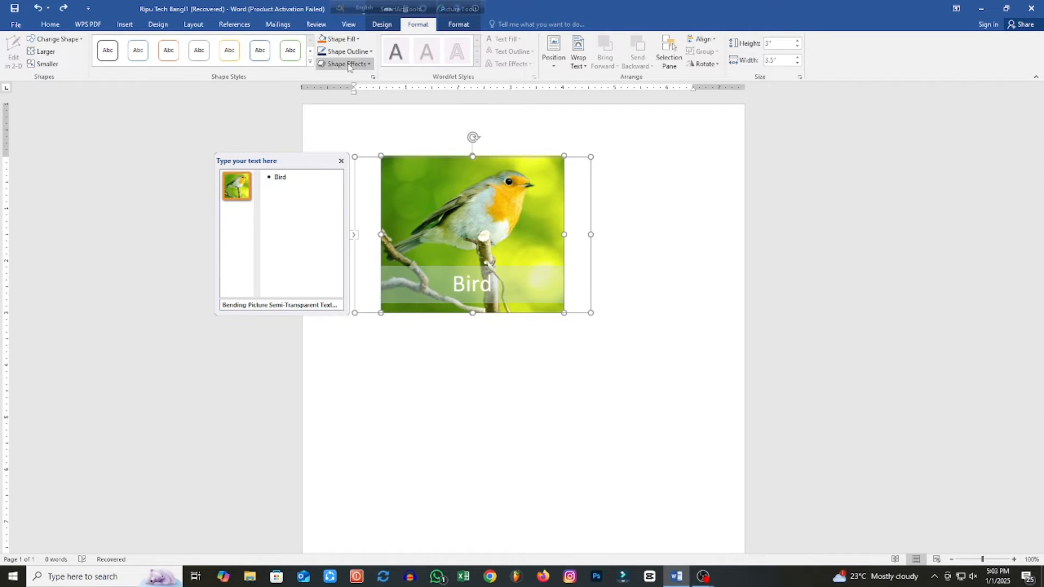
{"action": "left_click", "coordinate": [125, 24]}
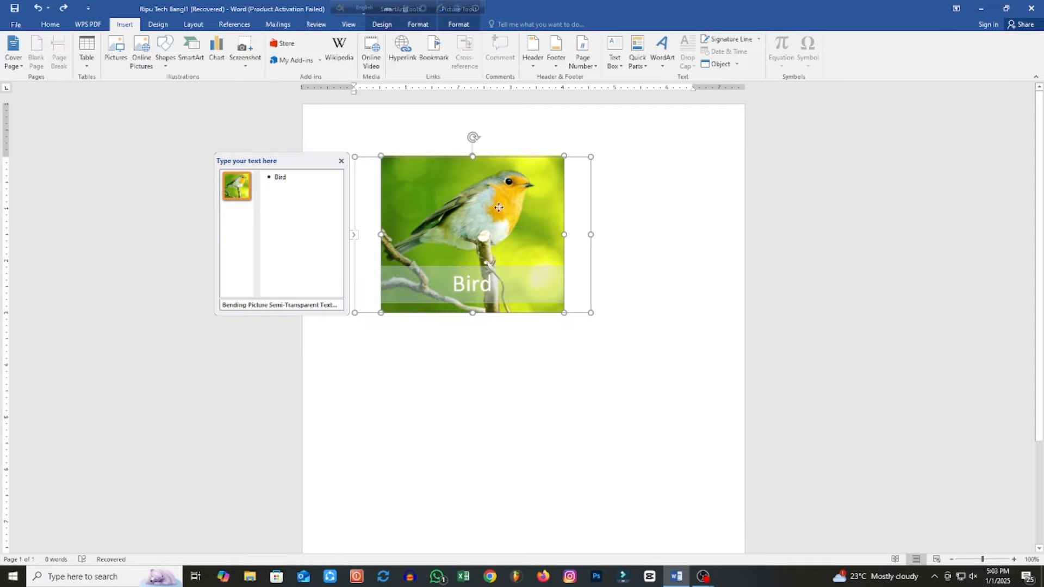
{"action": "left_click", "coordinate": [416, 25]}
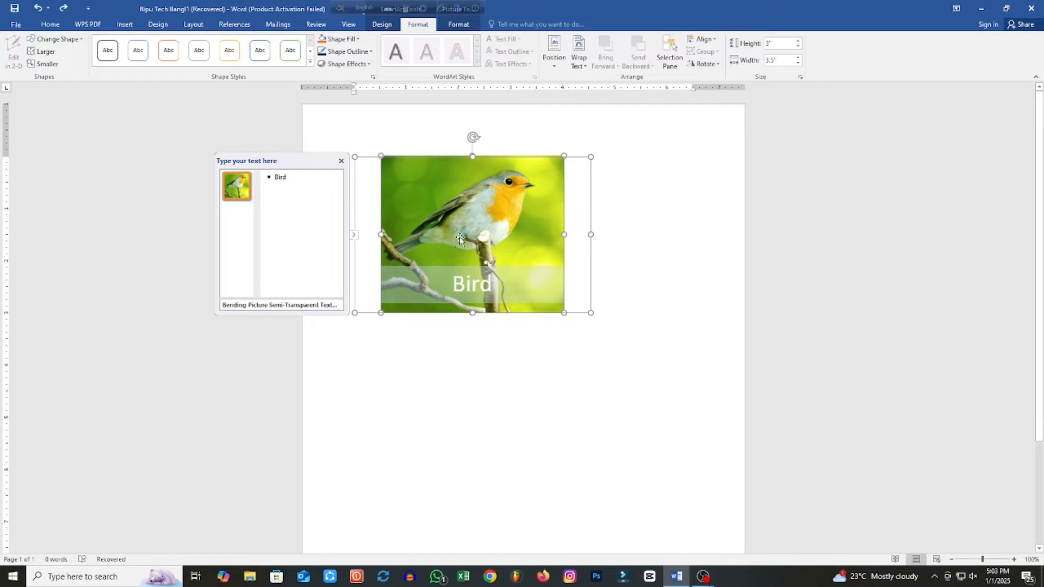
Close the graphic's text pane, shift the bird picture away from its caption and delete the picture.
{"action": "left_click", "coordinate": [341, 161]}
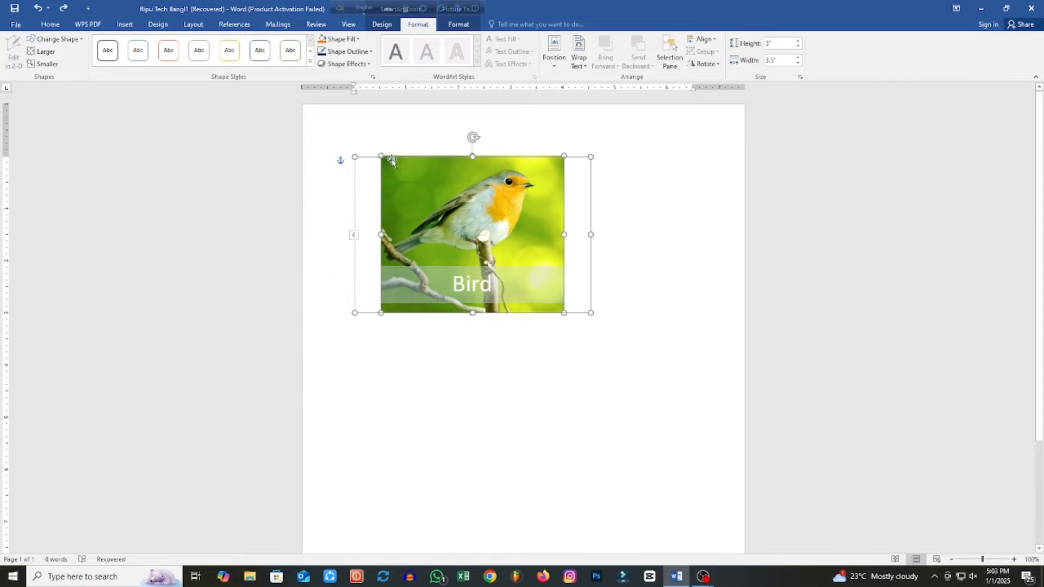
{"action": "left_click_drag", "start_coordinate": [461, 210], "coordinate": [484, 234]}
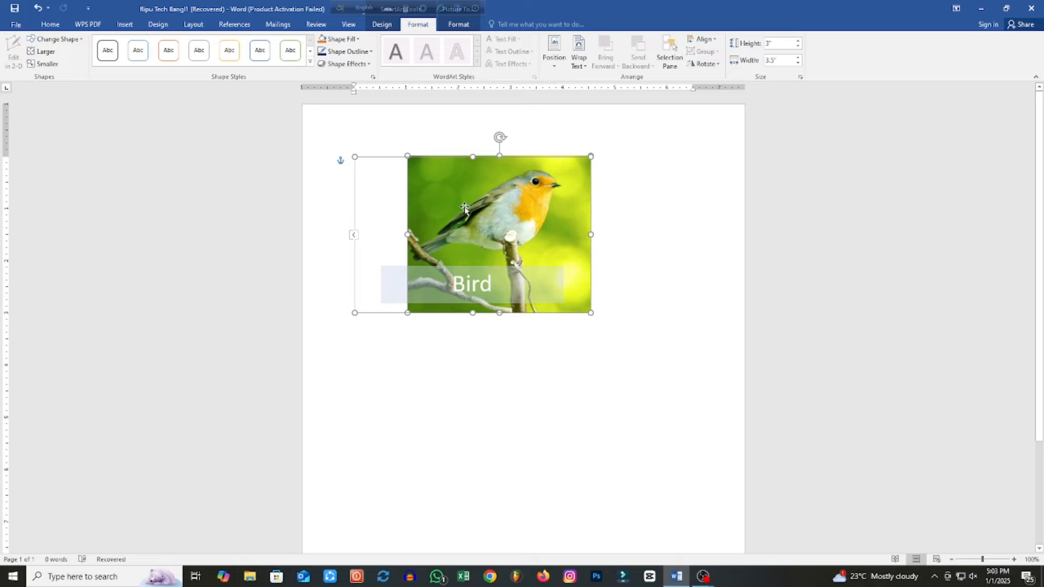
{"action": "key", "text": "Delete"}
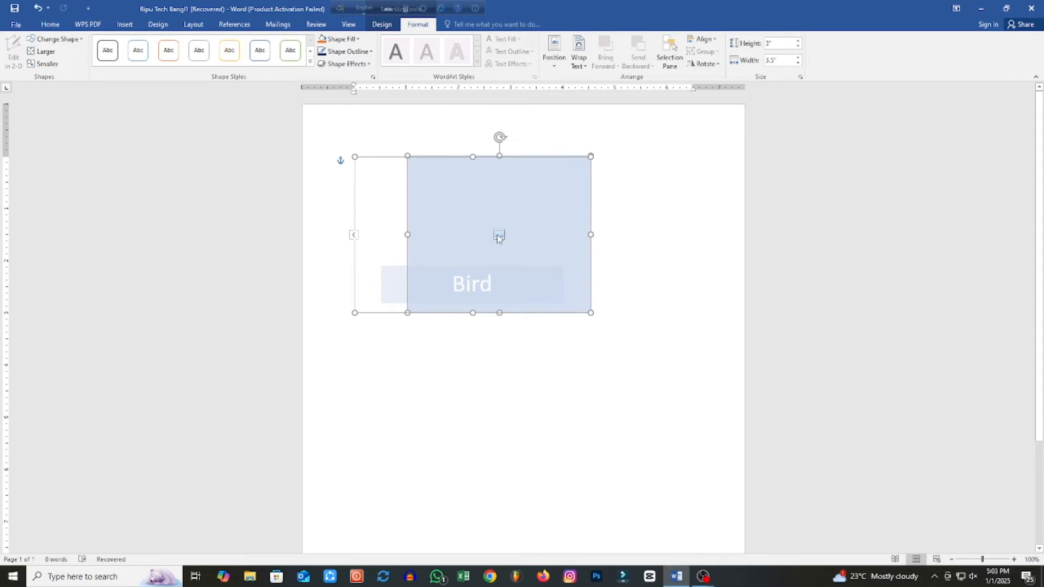
{"action": "right_click", "coordinate": [480, 234]}
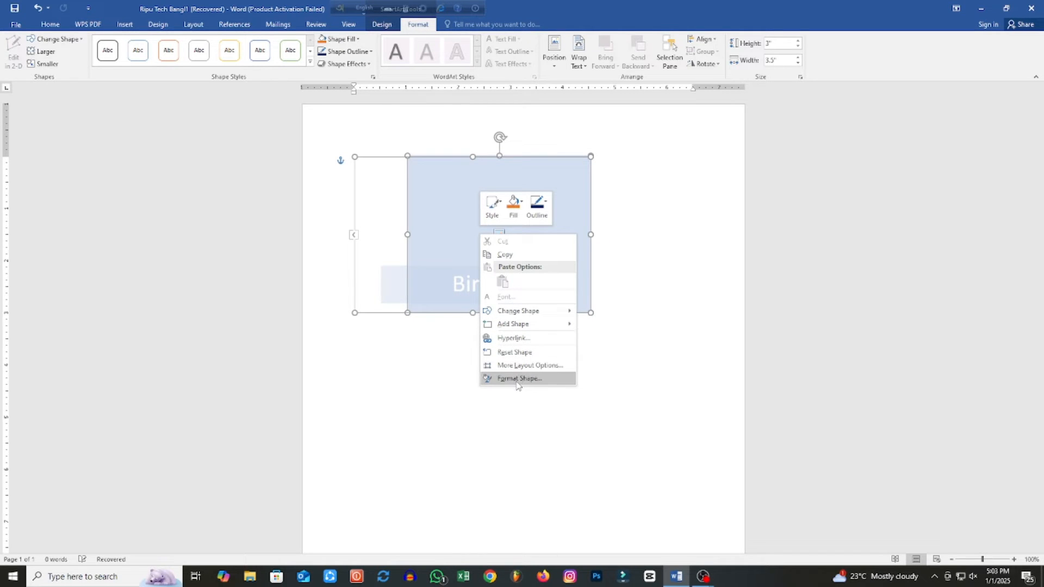
{"action": "left_click", "coordinate": [507, 228]}
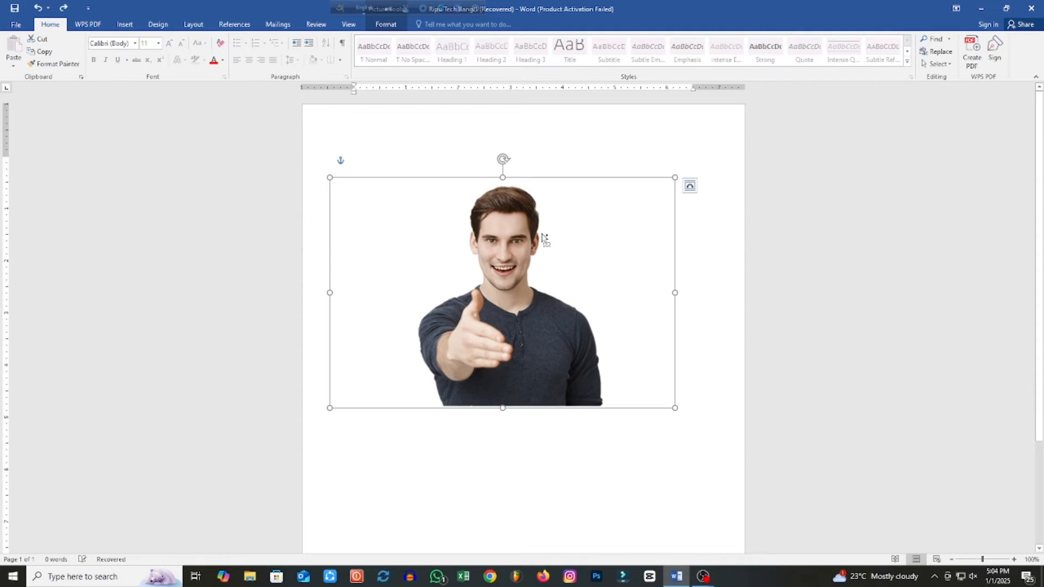
Delete the background-free picture of the man from the page.
{"action": "right_click", "coordinate": [465, 236]}
{"action": "left_click", "coordinate": [560, 363]}
{"action": "left_click_drag", "start_coordinate": [502, 159], "coordinate": [502, 233]}
{"action": "key", "text": "Delete"}
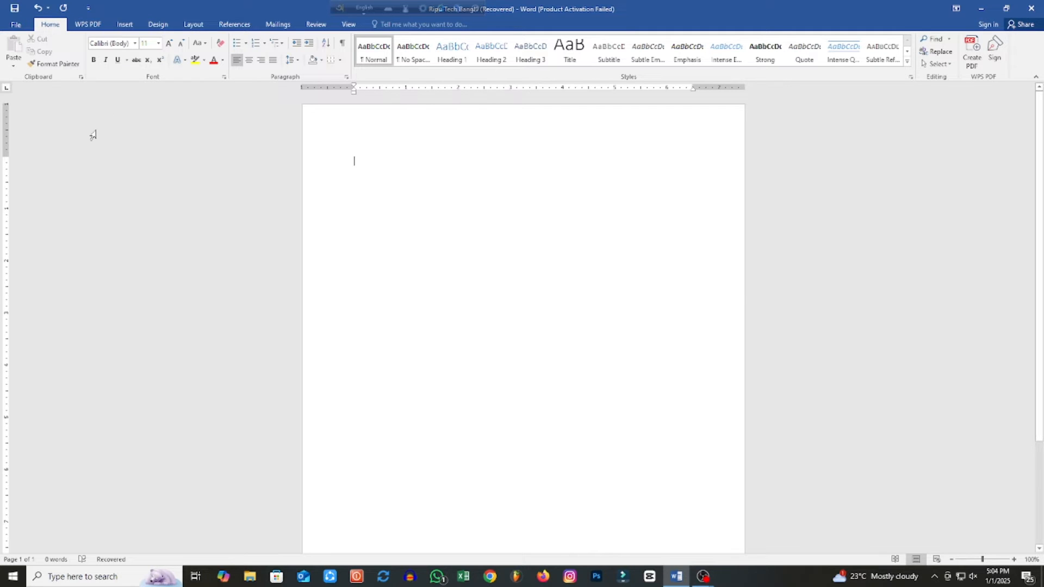
Draw a rectangle about 2.79" high and 6.74" wide on the blank page and move it near the page's upper margin.
{"action": "left_click", "coordinate": [124, 25]}
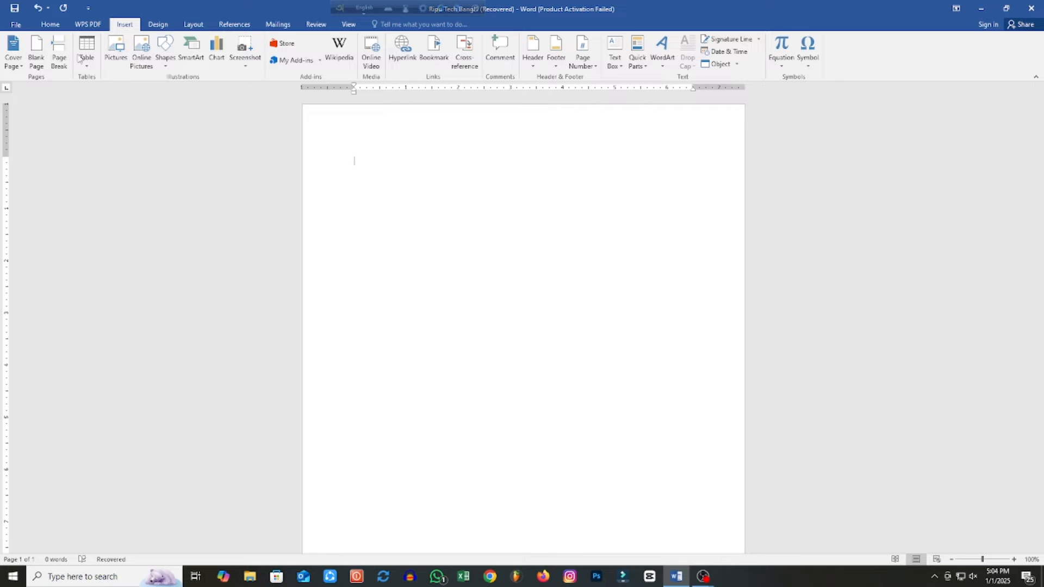
{"action": "left_click", "coordinate": [114, 61]}
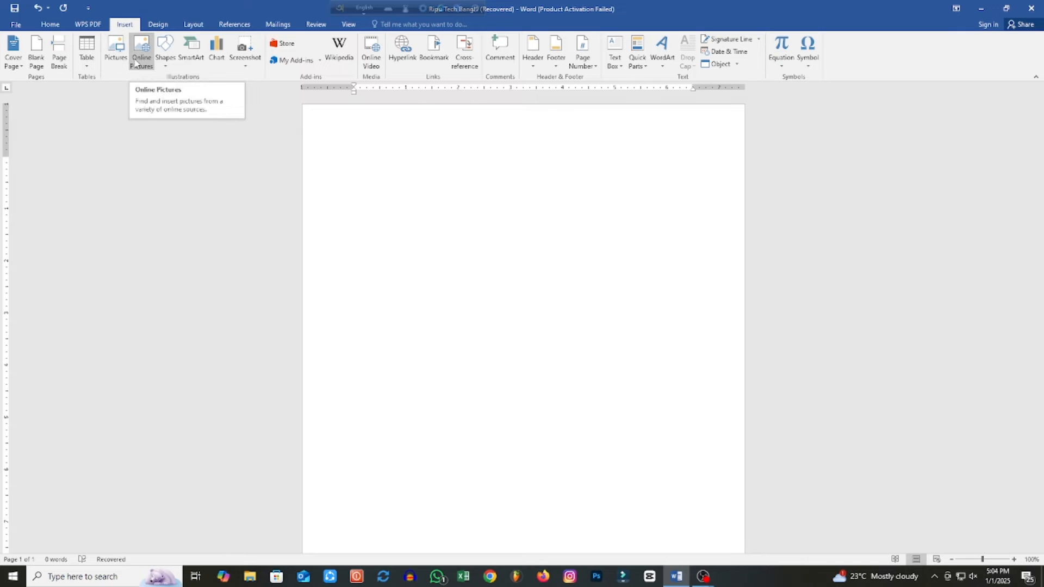
{"action": "left_click", "coordinate": [166, 64]}
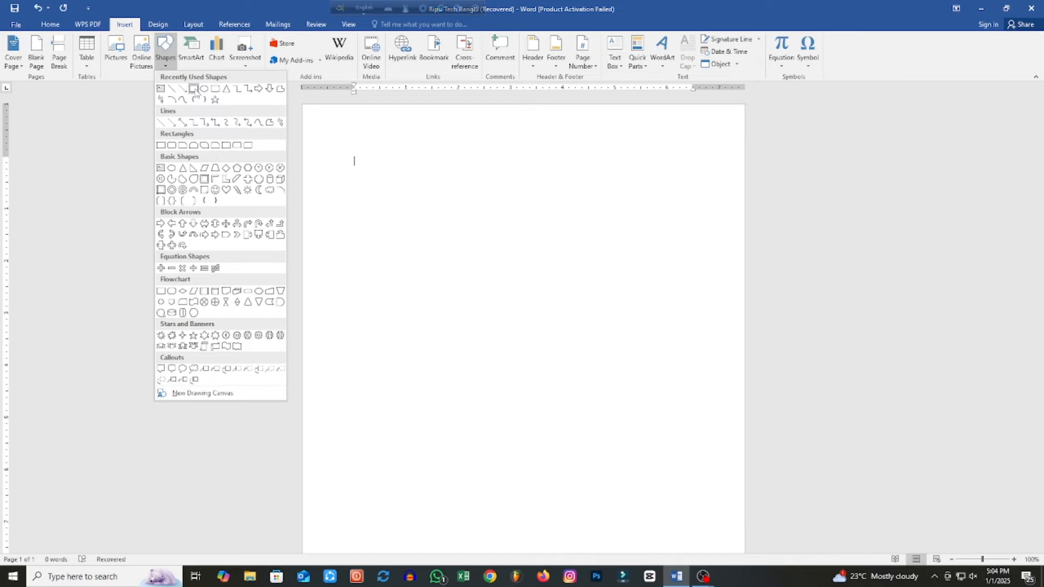
{"action": "left_click", "coordinate": [193, 90]}
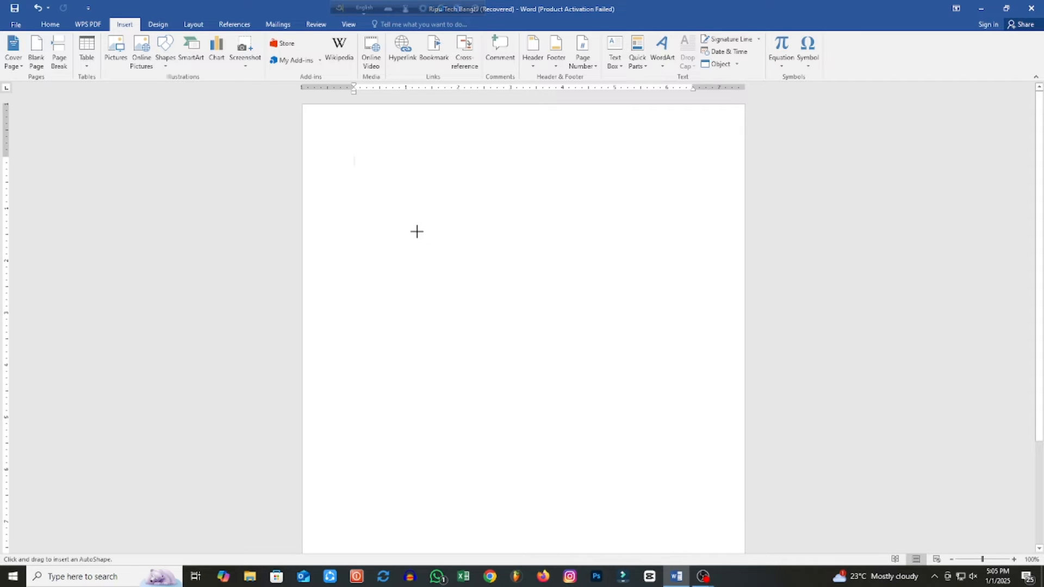
{"action": "left_click_drag", "start_coordinate": [383, 206], "coordinate": [735, 352]}
{"action": "left_click_drag", "start_coordinate": [579, 240], "coordinate": [550, 256]}
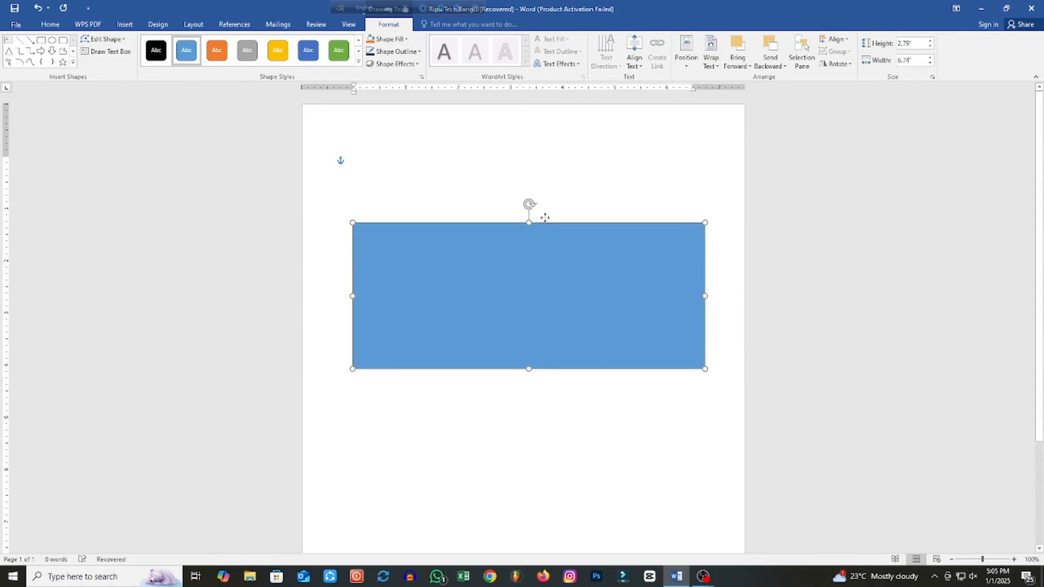
{"action": "left_click_drag", "start_coordinate": [545, 217], "coordinate": [534, 202]}
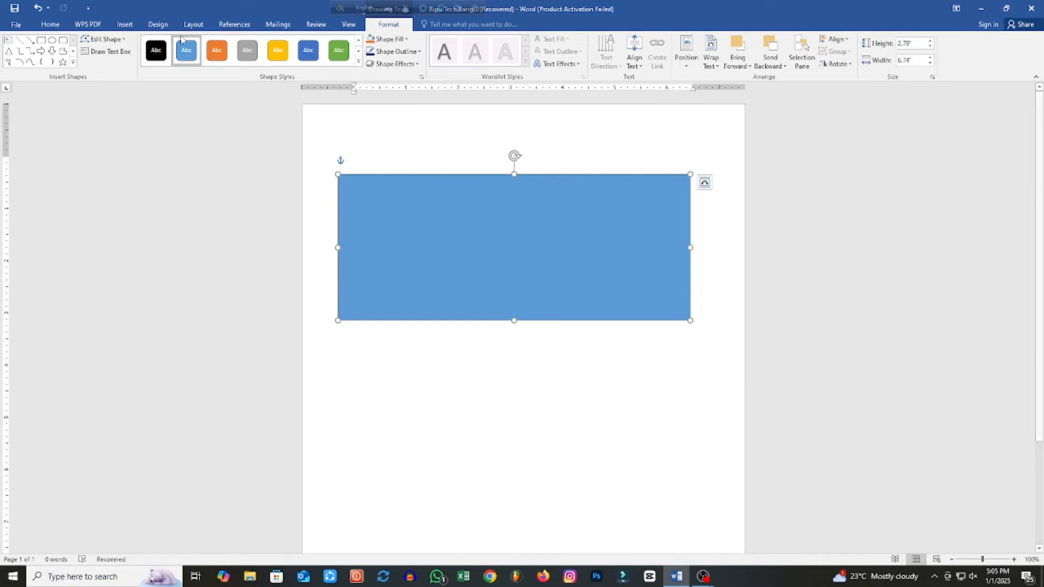
Apply the gold filled style to the rectangle and override it with a dark green fill and a red outline.
{"action": "left_click", "coordinate": [218, 54]}
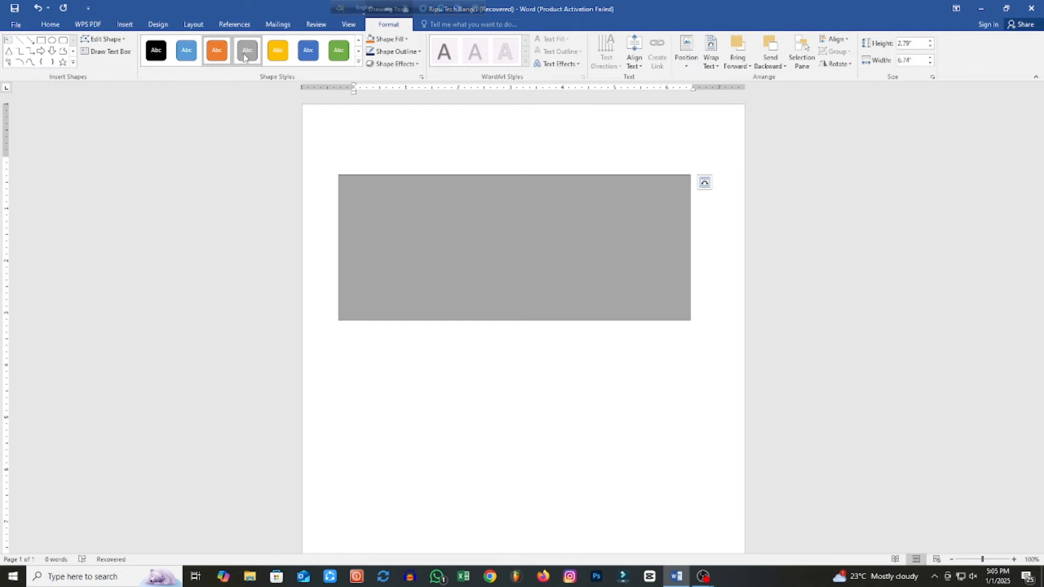
{"action": "left_click", "coordinate": [276, 53]}
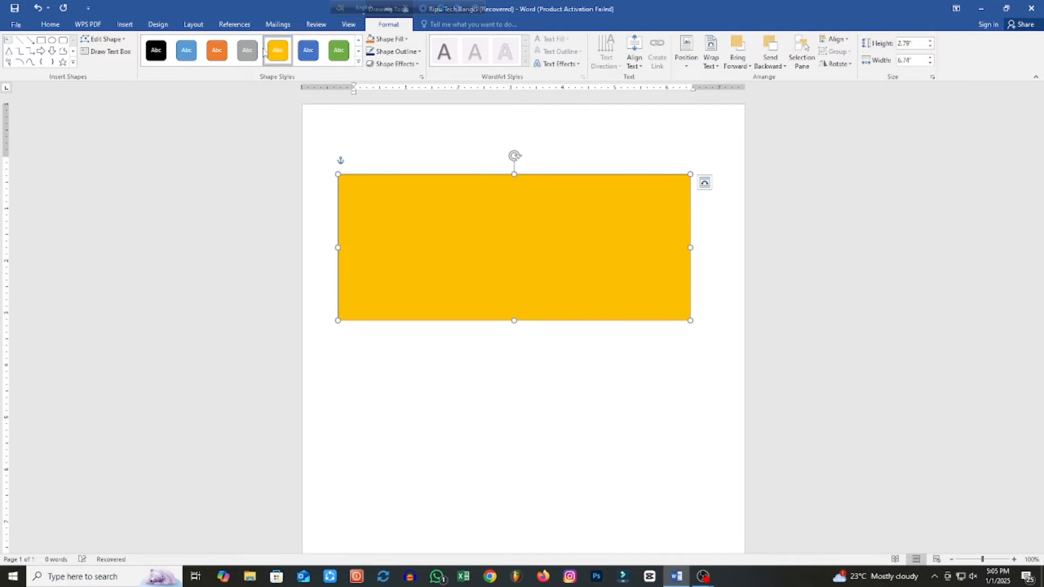
{"action": "left_click", "coordinate": [406, 40]}
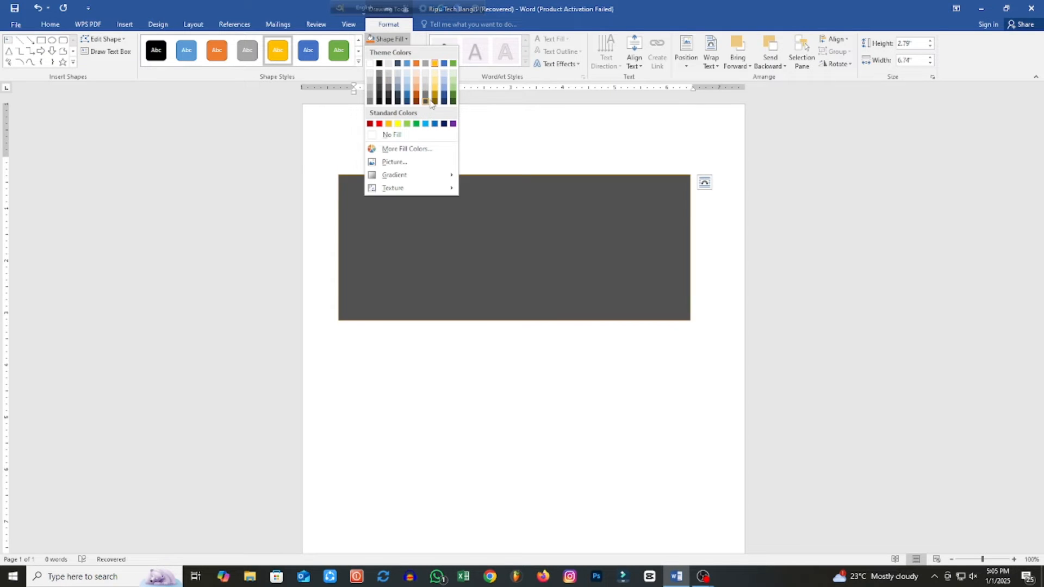
{"action": "left_click", "coordinate": [451, 100]}
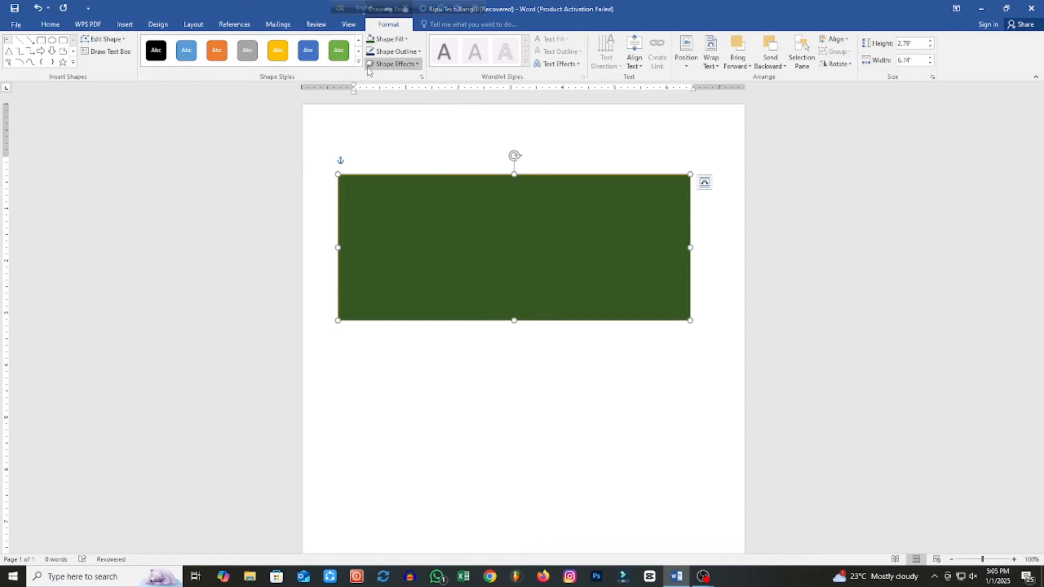
{"action": "left_click", "coordinate": [419, 54]}
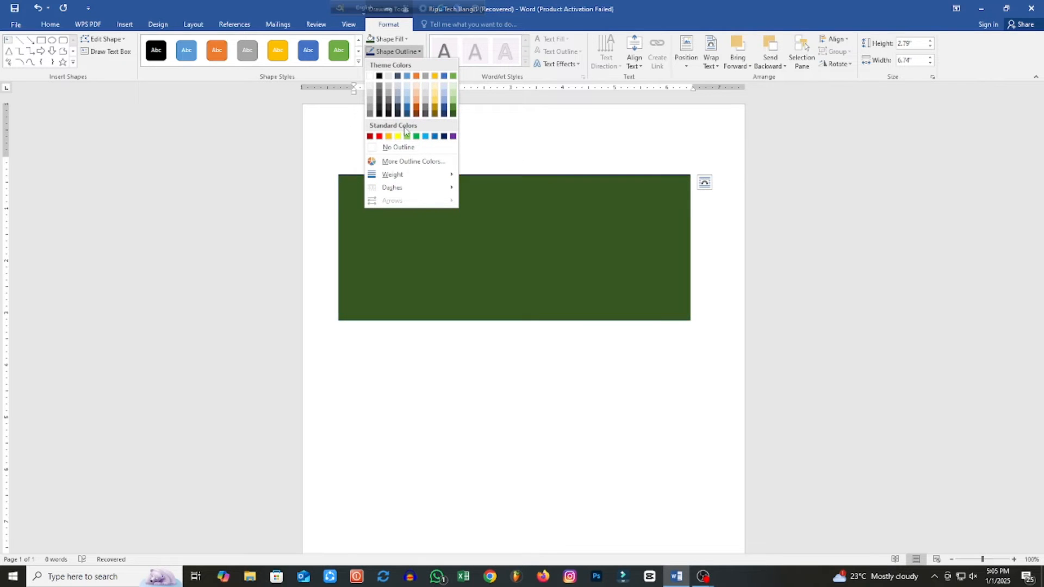
{"action": "left_click", "coordinate": [379, 136]}
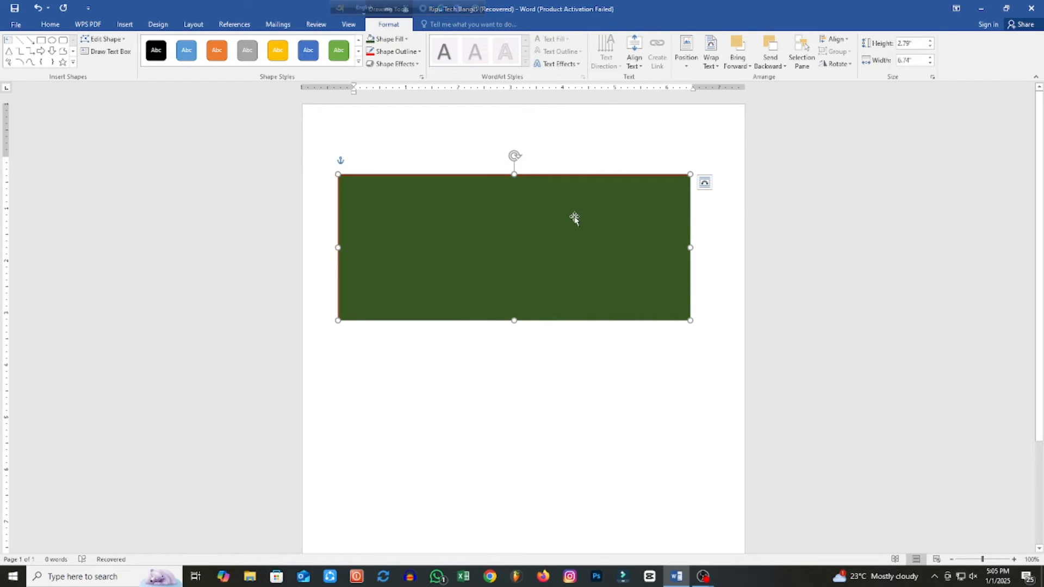
Shrink the green rectangle to about 1.93" high and 3.85" wide.
{"action": "left_click_drag", "start_coordinate": [515, 321], "coordinate": [502, 266]}
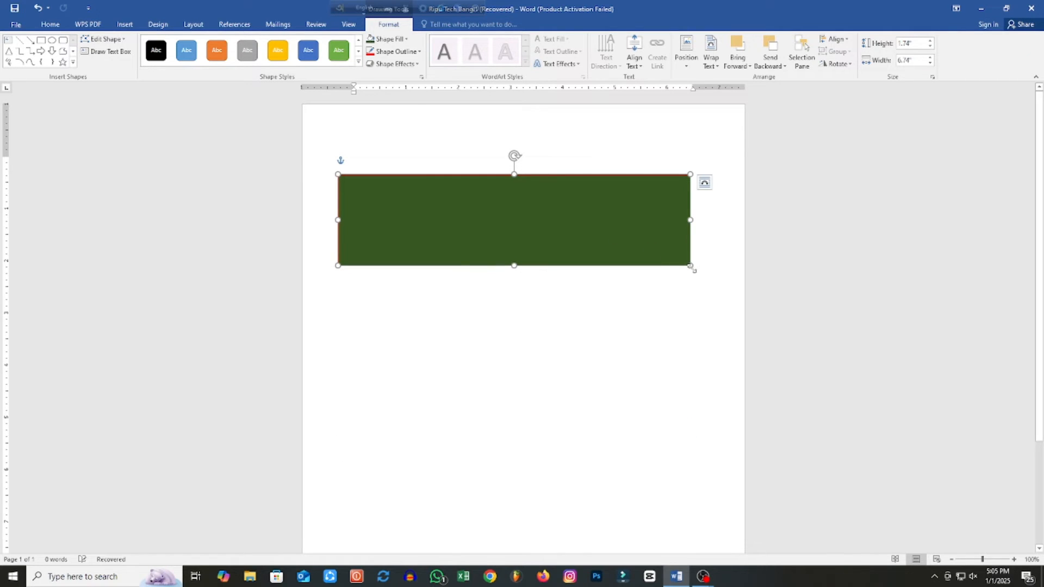
{"action": "left_click_drag", "start_coordinate": [690, 267], "coordinate": [529, 254]}
{"action": "left_click_drag", "start_coordinate": [474, 331], "coordinate": [539, 275]}
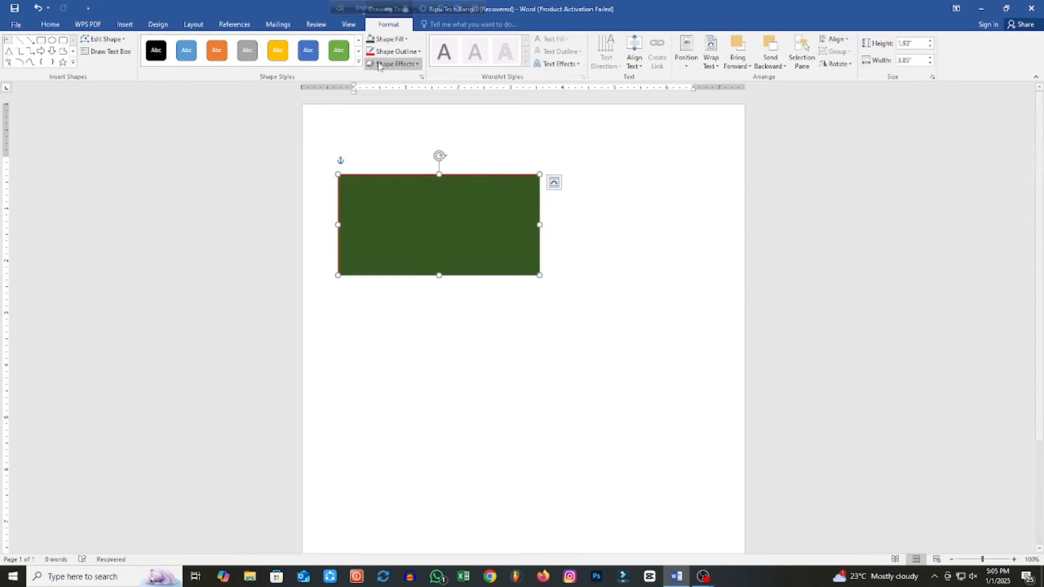
Add an outer shadow falling to the left of the green rectangle and deselect the shape.
{"action": "left_click", "coordinate": [407, 65]}
{"action": "mouse_move", "coordinate": [414, 111]}
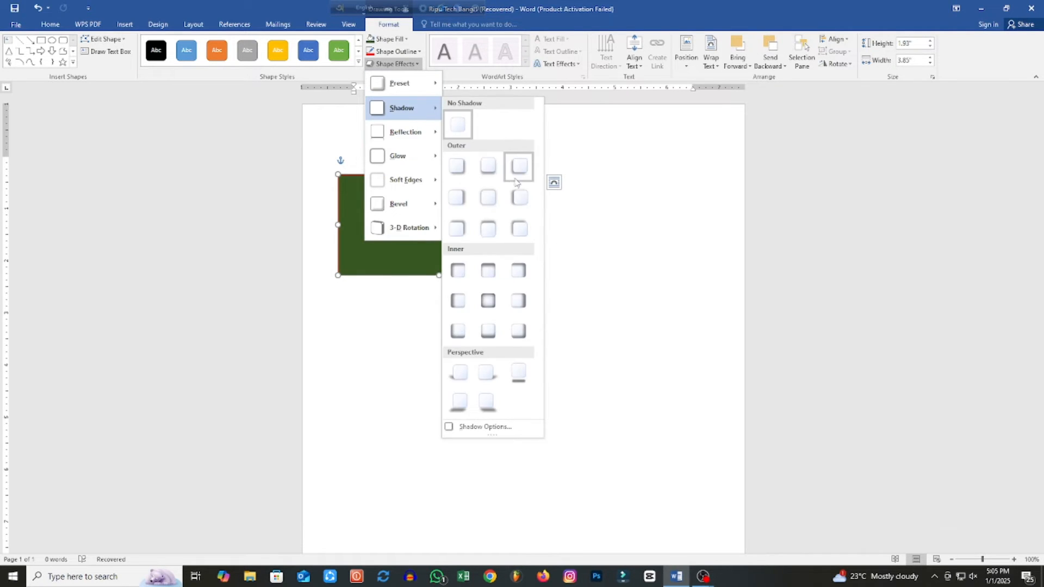
{"action": "left_click", "coordinate": [516, 198]}
{"action": "left_click", "coordinate": [557, 314]}
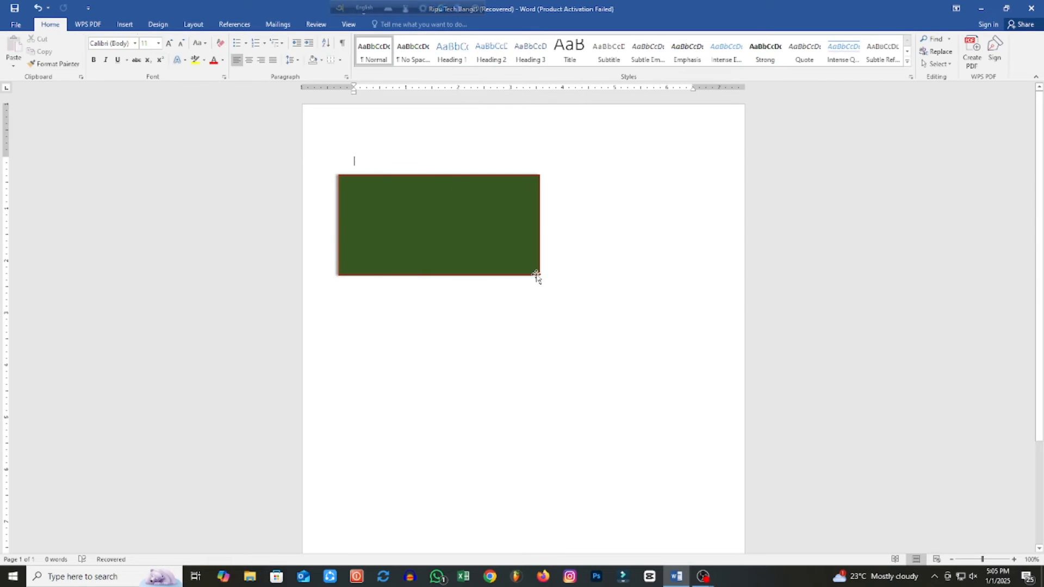
Delete the green rectangle from the page.
{"action": "left_click", "coordinate": [427, 215]}
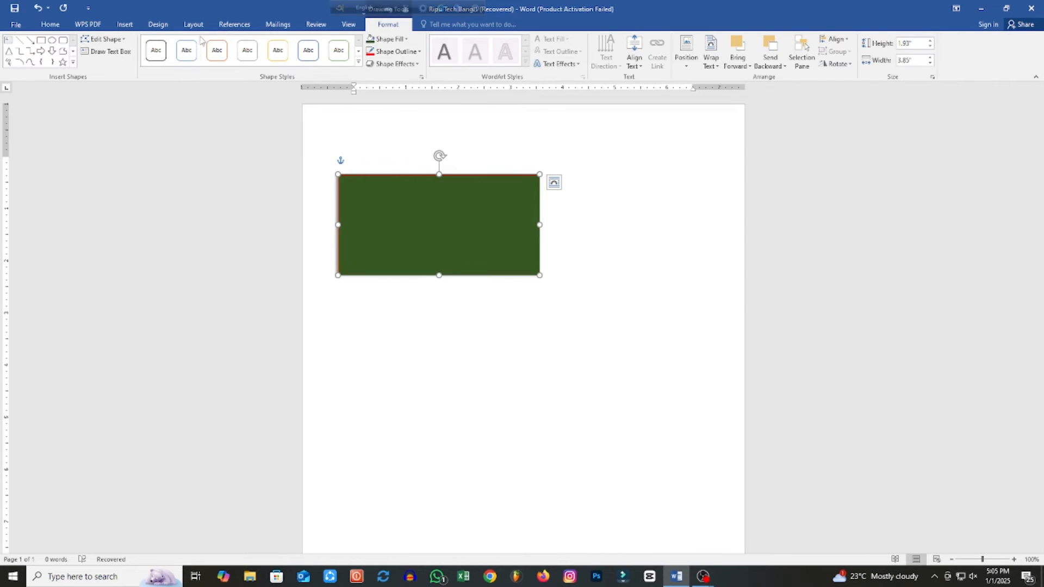
{"action": "left_click", "coordinate": [117, 26]}
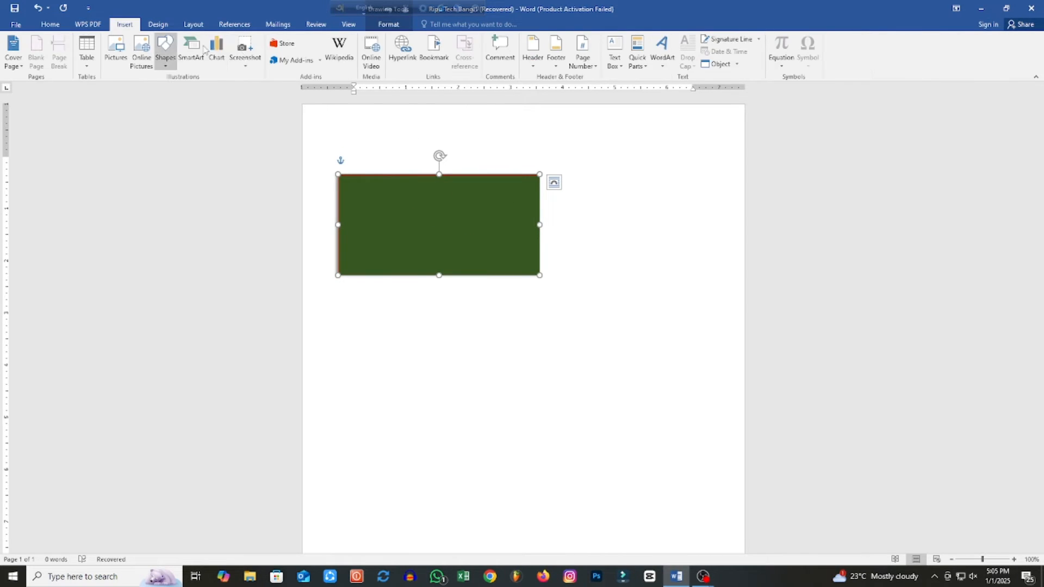
{"action": "left_click", "coordinate": [164, 64]}
{"action": "left_click", "coordinate": [474, 214]}
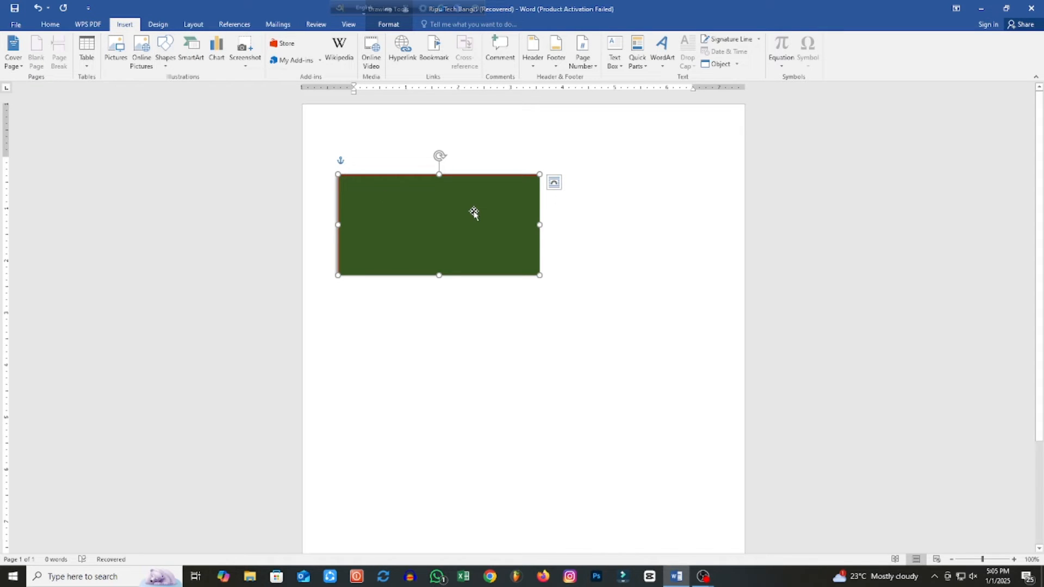
{"action": "key", "text": "Delete"}
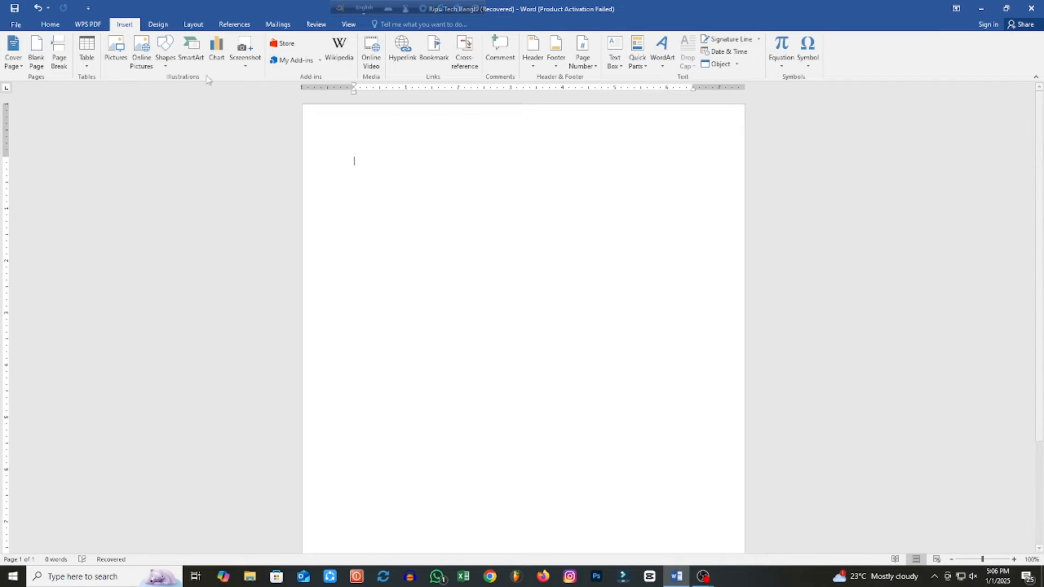
Draw a Wave banner shape about 2.65" high and 4.63" wide and move it up towards the page's right margin.
{"action": "left_click", "coordinate": [165, 60]}
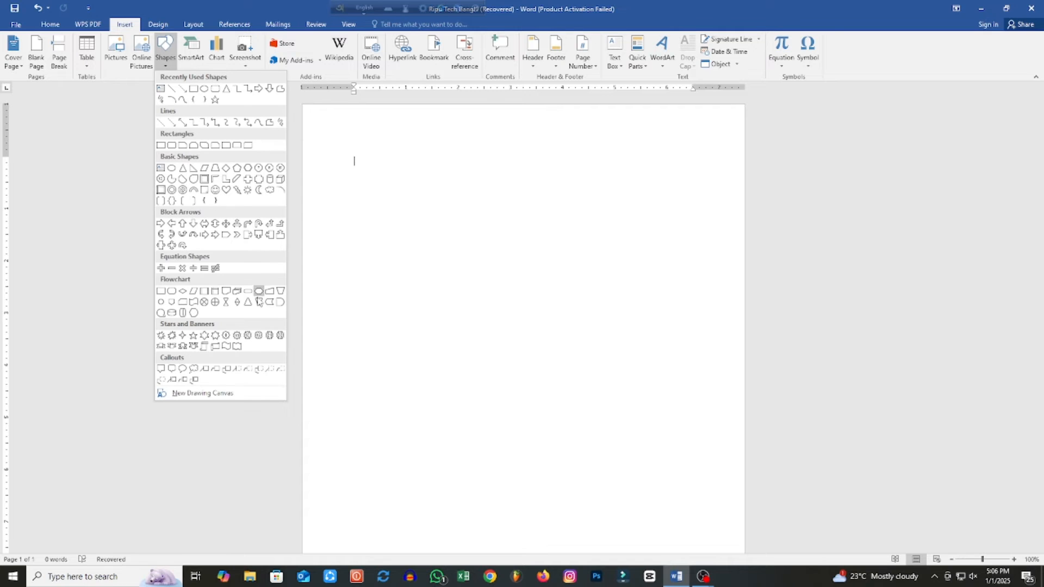
{"action": "left_click", "coordinate": [226, 346]}
{"action": "mouse_move", "coordinate": [378, 229]}
{"action": "left_mouse_down"}
{"action": "mouse_move", "coordinate": [487, 277]}
{"action": "mouse_move", "coordinate": [526, 319]}
{"action": "mouse_move", "coordinate": [560, 416]}
{"action": "mouse_move", "coordinate": [561, 168]}
{"action": "mouse_move", "coordinate": [696, 267]}
{"action": "mouse_move", "coordinate": [610, 384]}
{"action": "mouse_move", "coordinate": [621, 367]}
{"action": "left_mouse_up"}
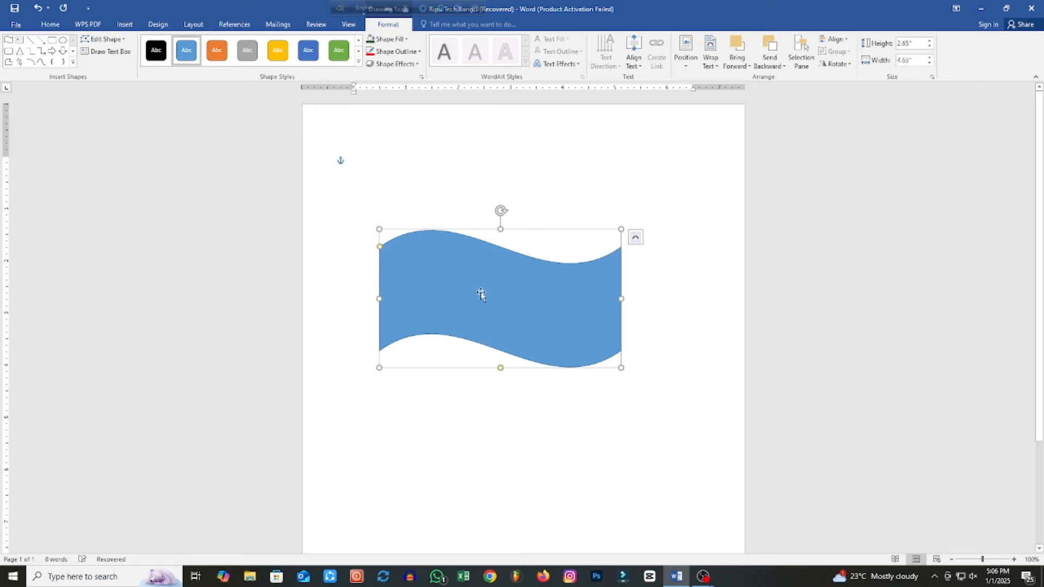
{"action": "left_click_drag", "start_coordinate": [446, 272], "coordinate": [558, 247]}
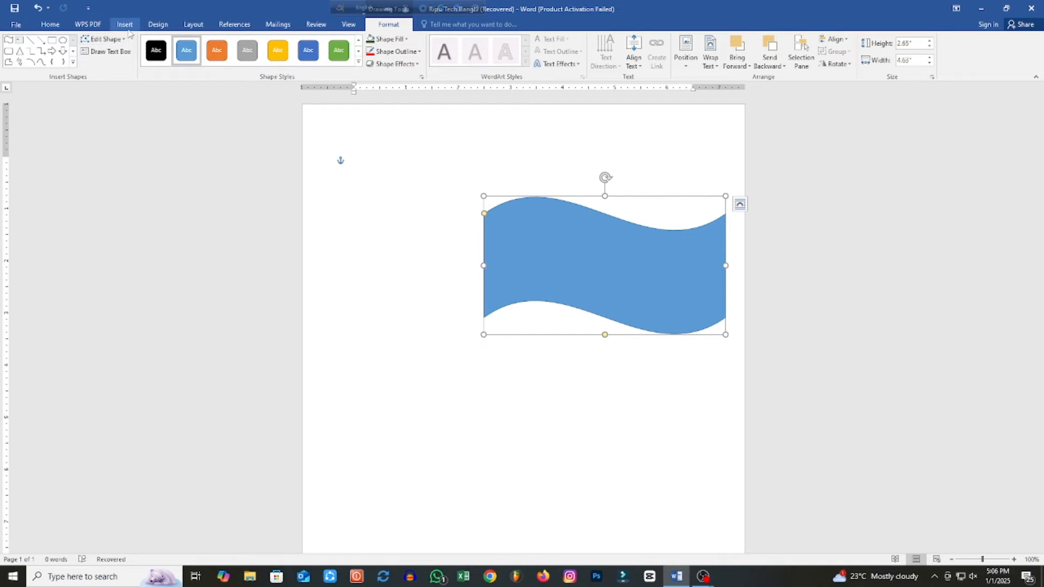
{"action": "left_click", "coordinate": [72, 62]}
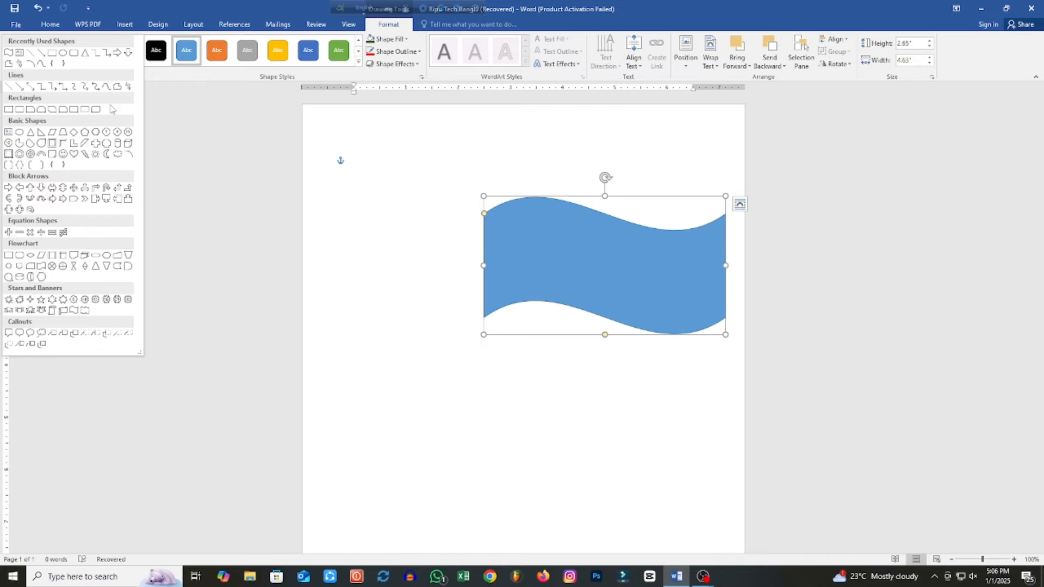
{"action": "left_click", "coordinate": [128, 26]}
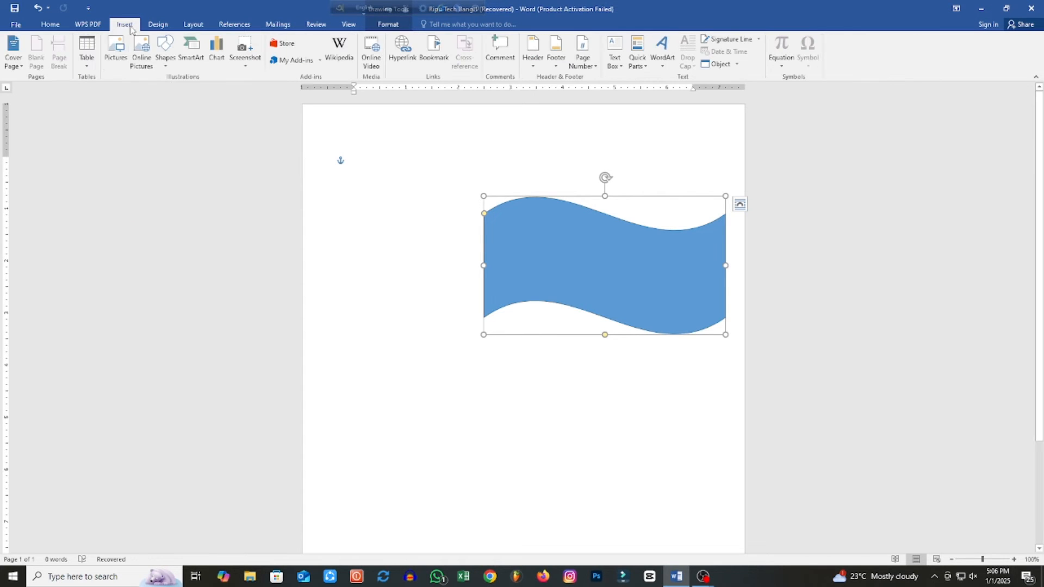
{"action": "left_click", "coordinate": [164, 64]}
{"action": "left_click", "coordinate": [645, 232]}
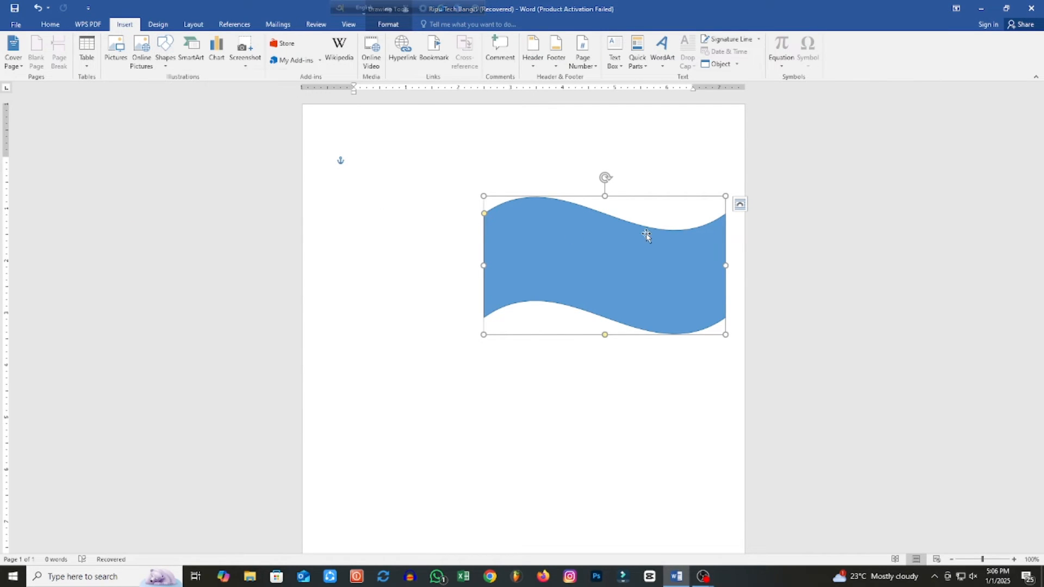
Draw a circle about 1.3" across on top of the wave shape and position it at the wave's centre.
{"action": "double_click", "coordinate": [585, 229]}
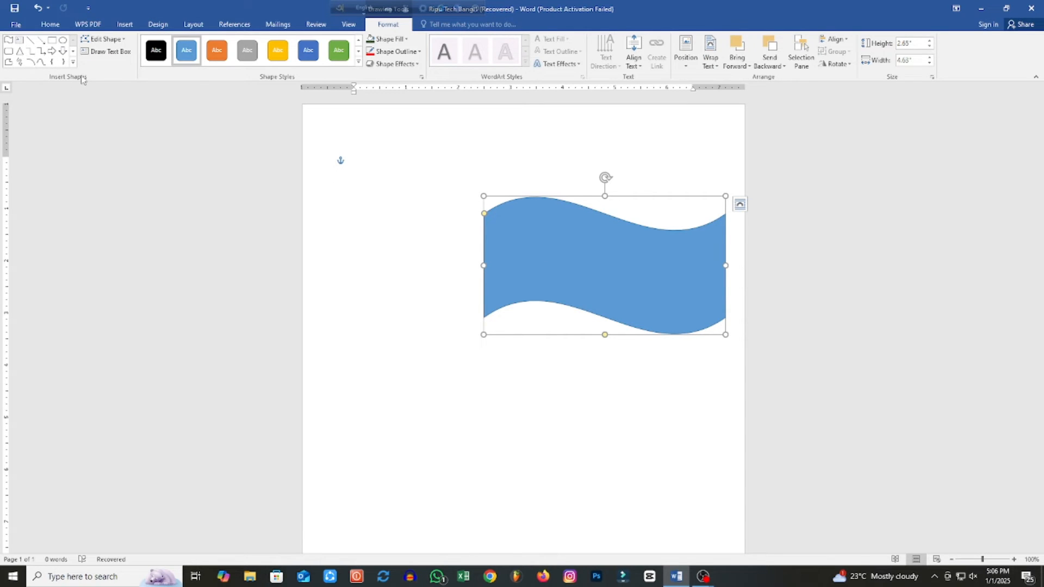
{"action": "left_click", "coordinate": [73, 61]}
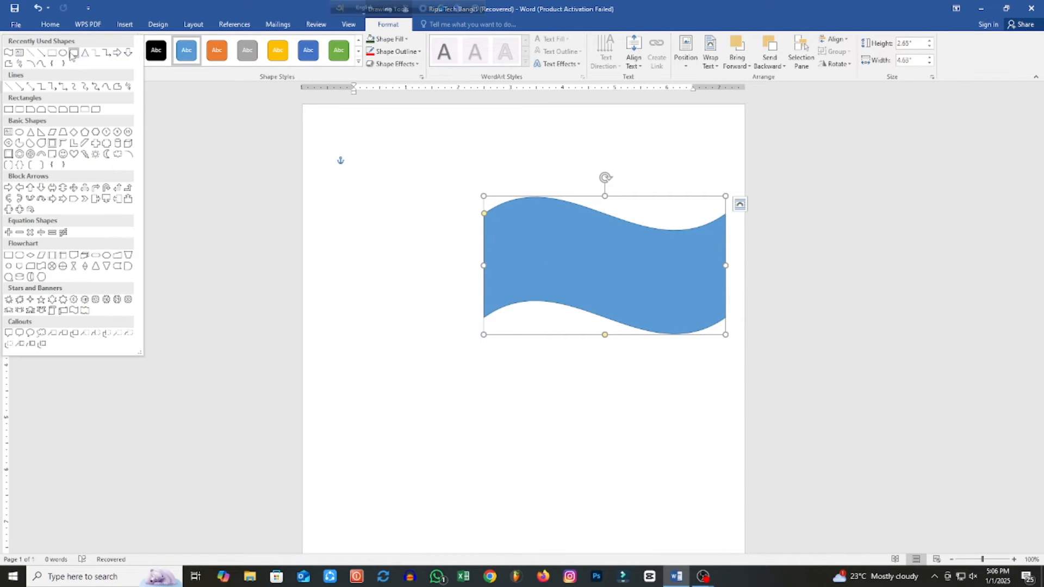
{"action": "left_click", "coordinate": [63, 52]}
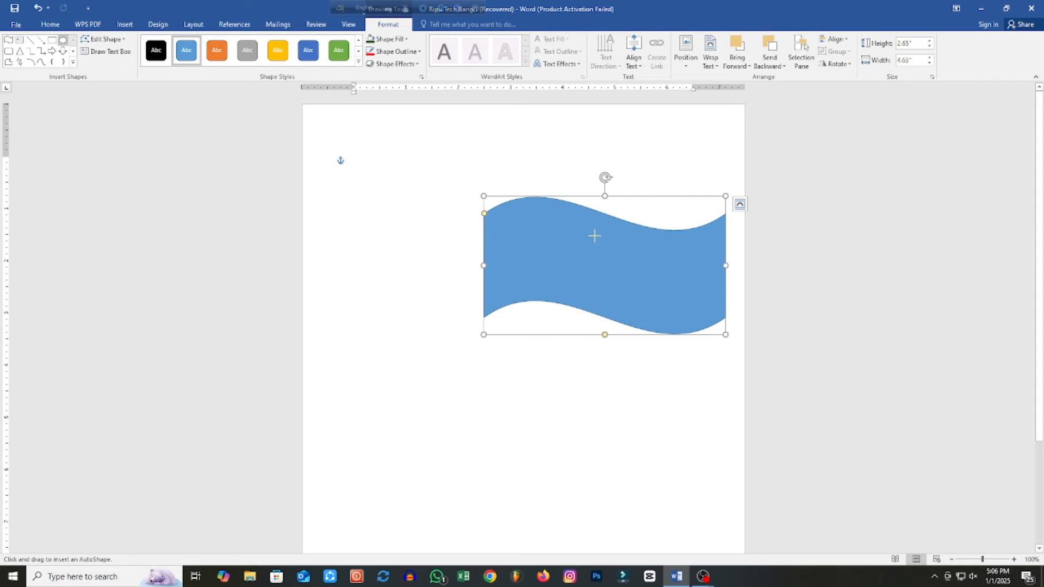
{"action": "left_click_drag", "start_coordinate": [597, 241], "coordinate": [623, 269]}
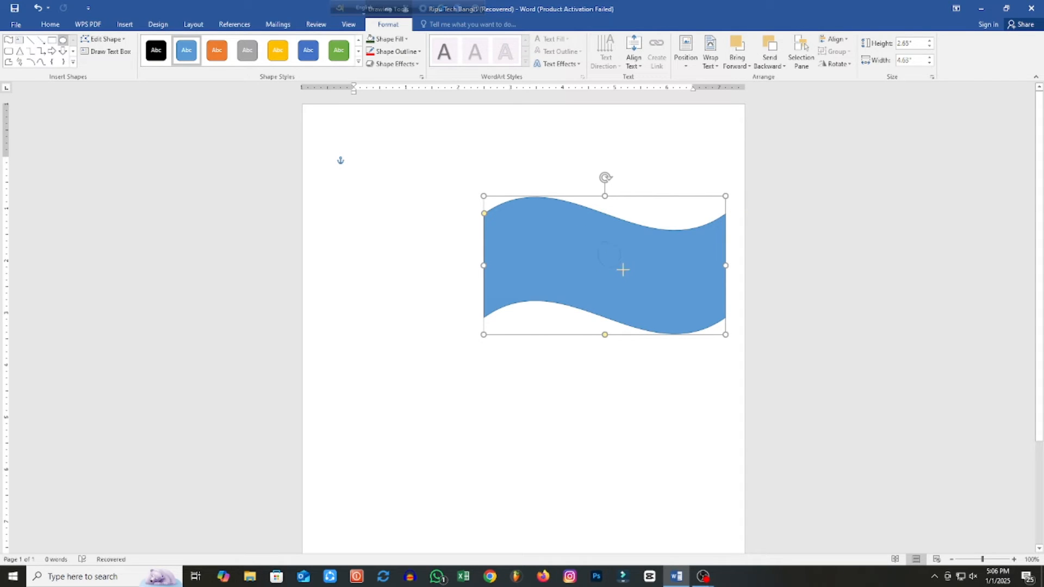
{"action": "left_click_drag", "start_coordinate": [660, 306], "coordinate": [664, 307]}
{"action": "mouse_move", "coordinate": [626, 274]}
{"action": "left_mouse_down"}
{"action": "mouse_move", "coordinate": [605, 266]}
{"action": "mouse_move", "coordinate": [614, 268]}
{"action": "left_mouse_up"}
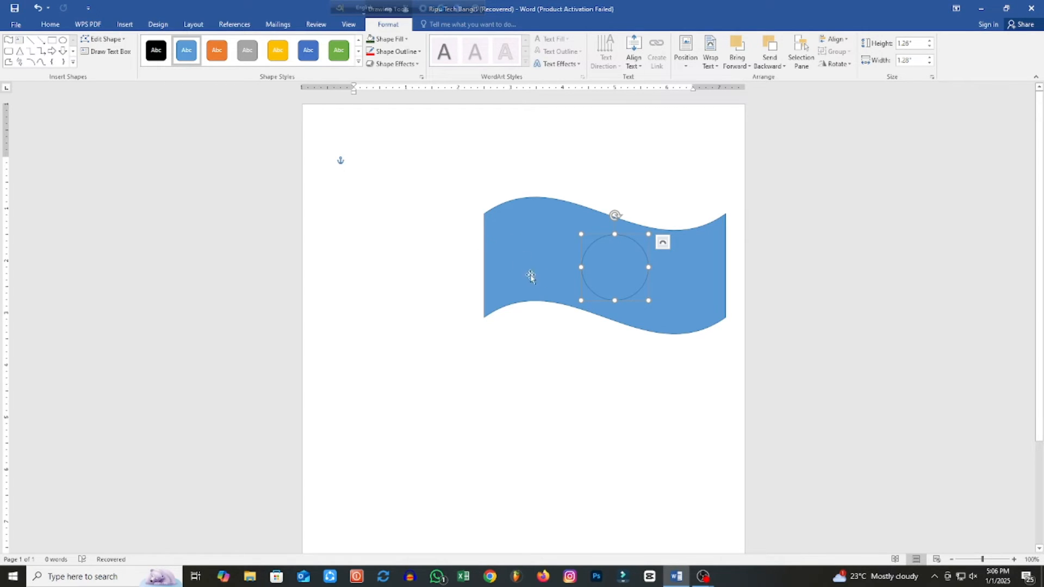
Apply the green outline-only theme style to the wave shape.
{"action": "left_click", "coordinate": [533, 236]}
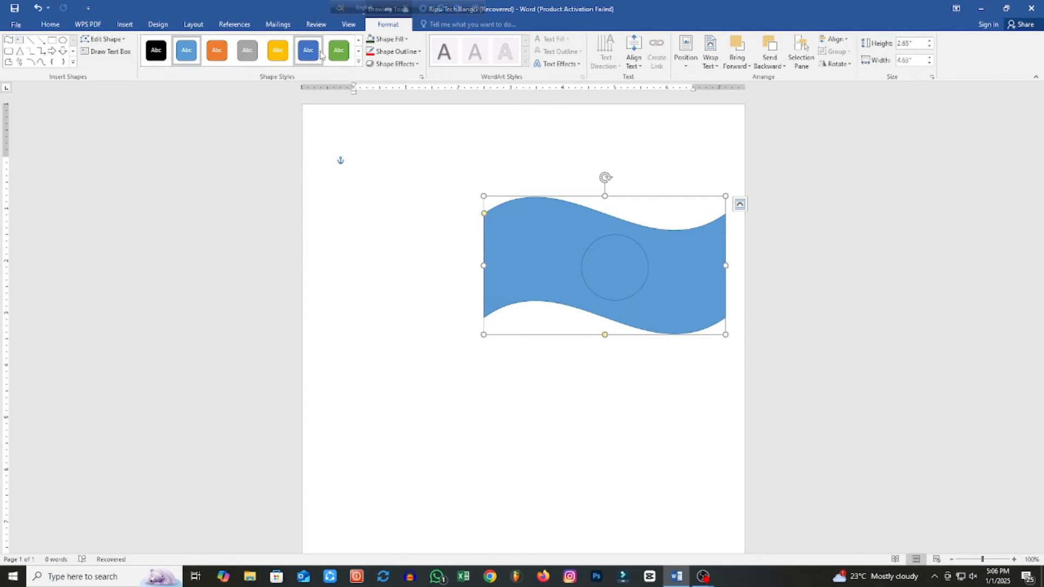
{"action": "left_click", "coordinate": [341, 52]}
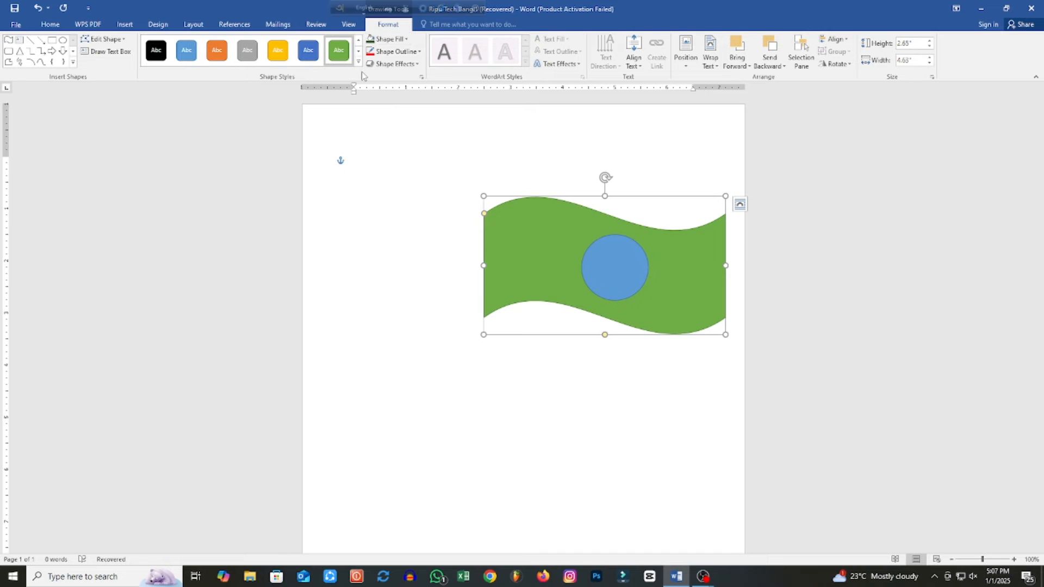
{"action": "left_click", "coordinate": [358, 64]}
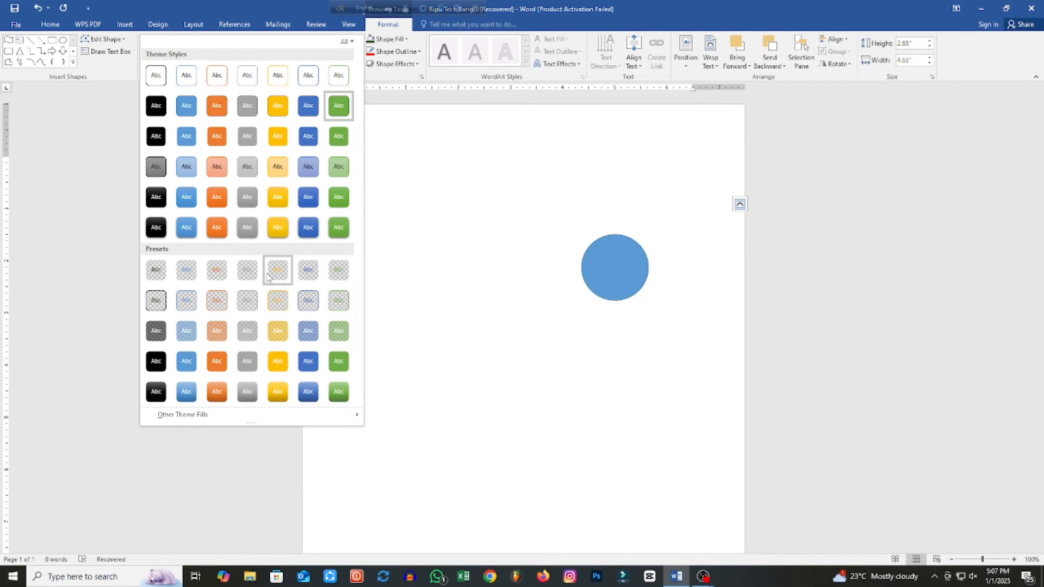
{"action": "mouse_move", "coordinate": [229, 419]}
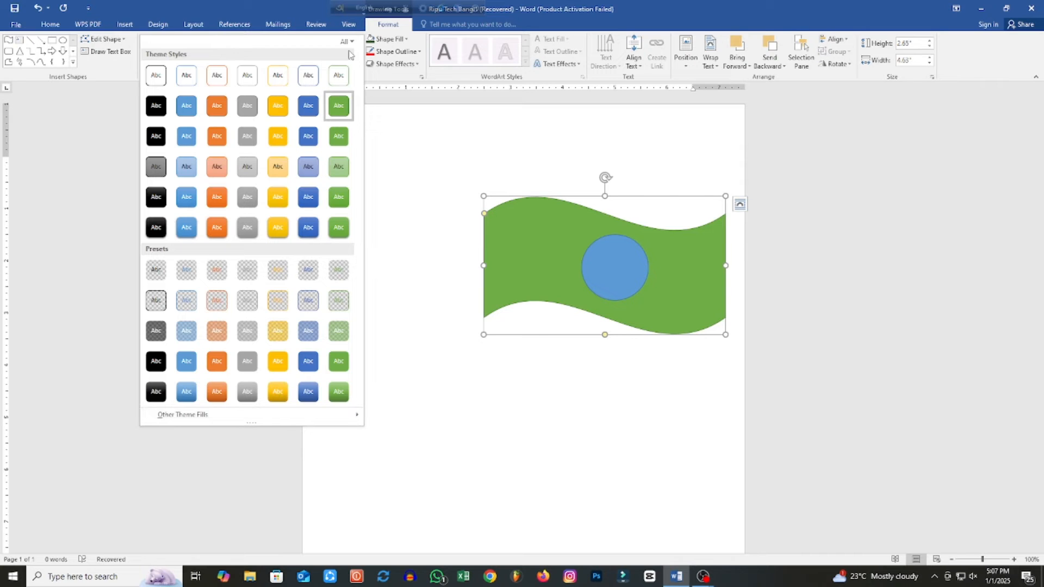
{"action": "left_click", "coordinate": [338, 75]}
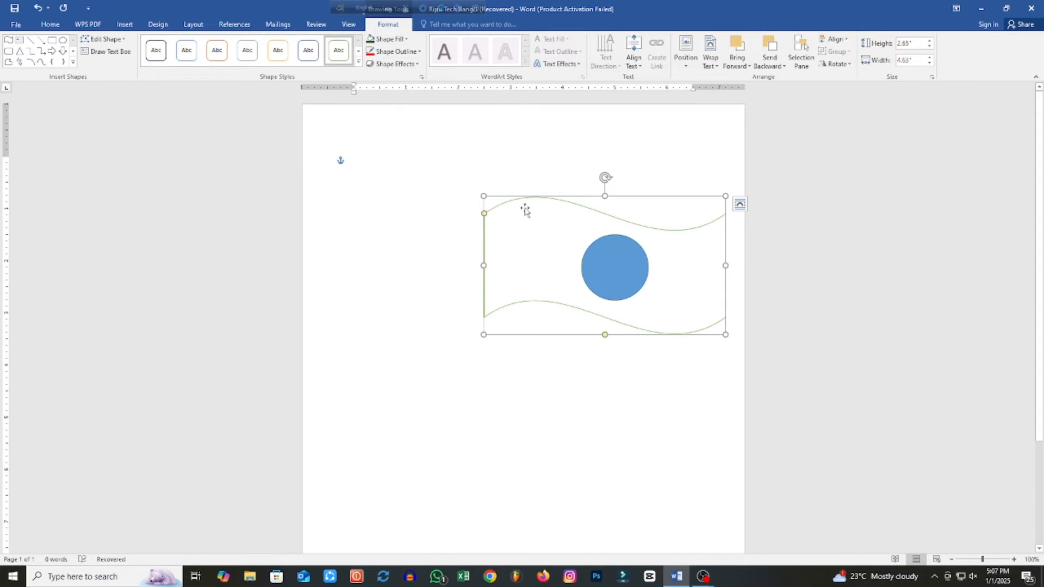
Fill the wave shape with a dark green picked from the extended standard color palette.
{"action": "left_click", "coordinate": [406, 39]}
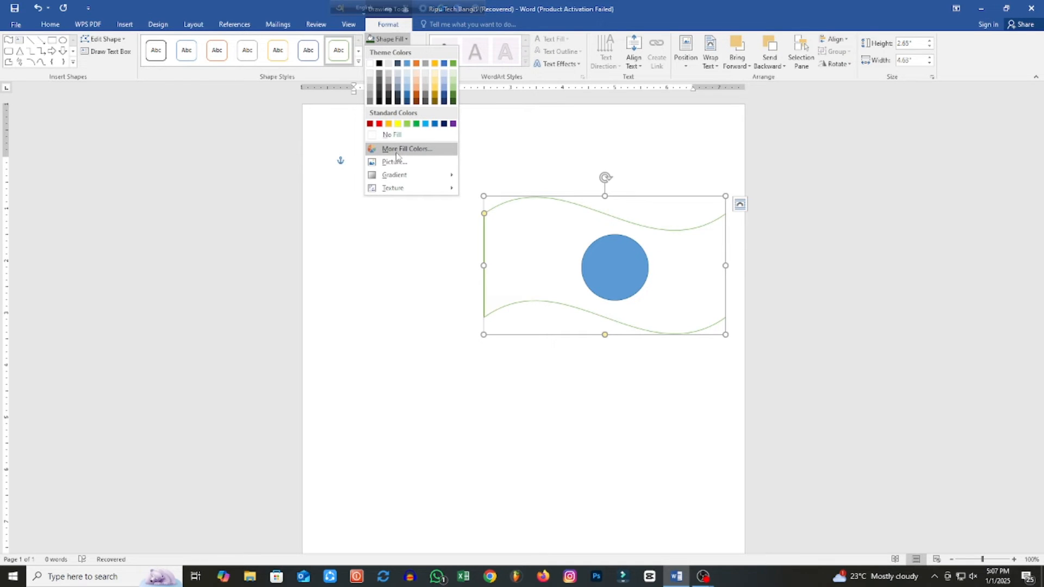
{"action": "left_click", "coordinate": [396, 151]}
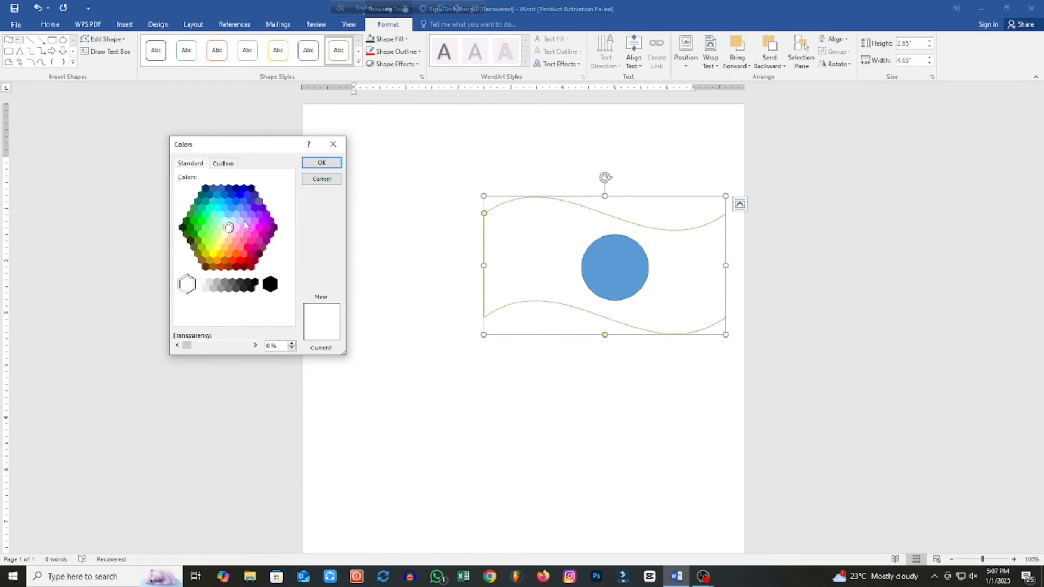
{"action": "left_click", "coordinate": [194, 235]}
{"action": "left_click", "coordinate": [190, 228]}
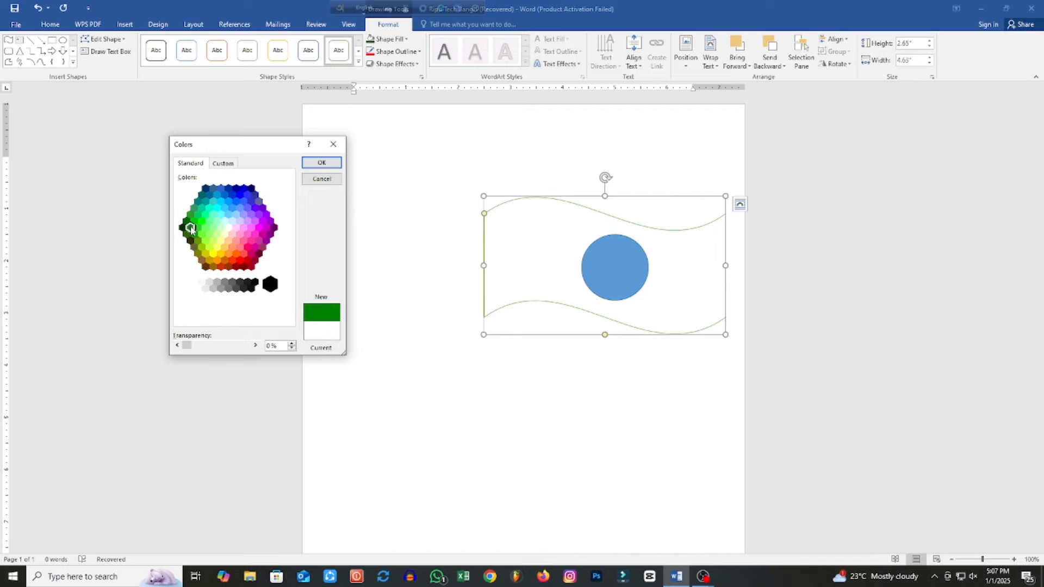
{"action": "left_click", "coordinate": [186, 221]}
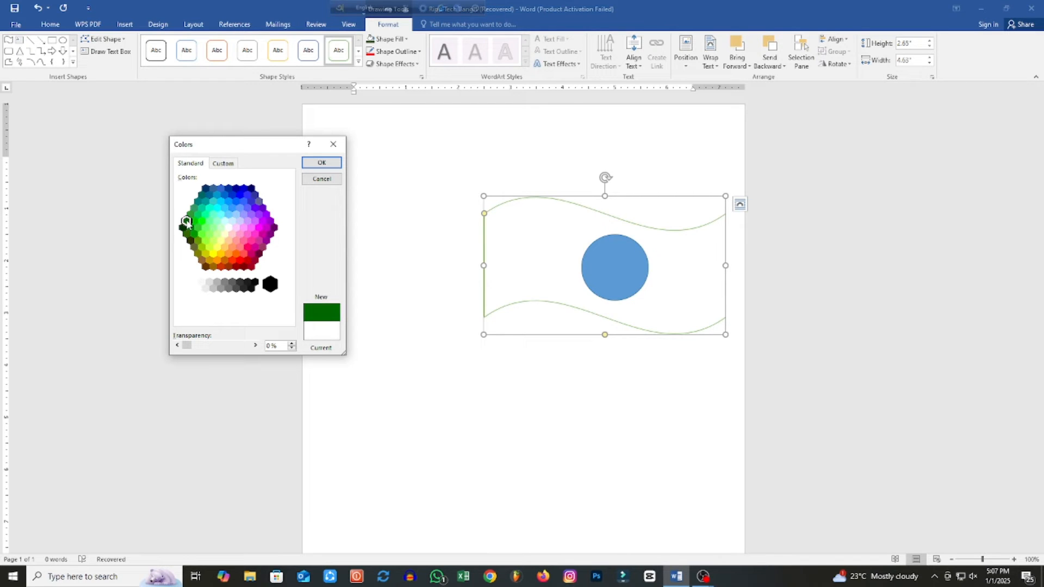
{"action": "left_click", "coordinate": [321, 163]}
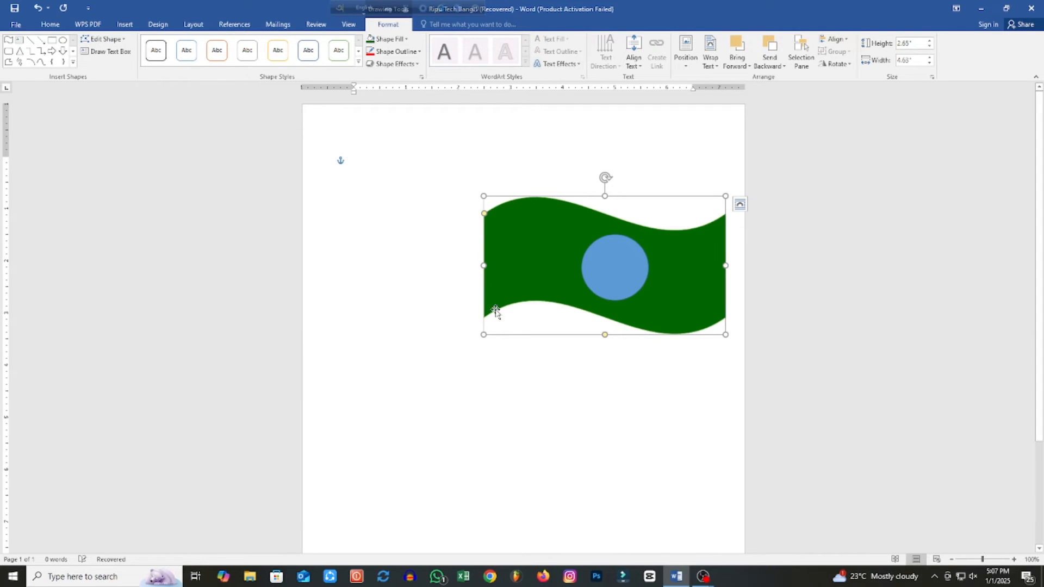
Fill the circle on the wave with standard red and enlarge it to about 1.52" high and 1.56" wide.
{"action": "left_click", "coordinate": [615, 271]}
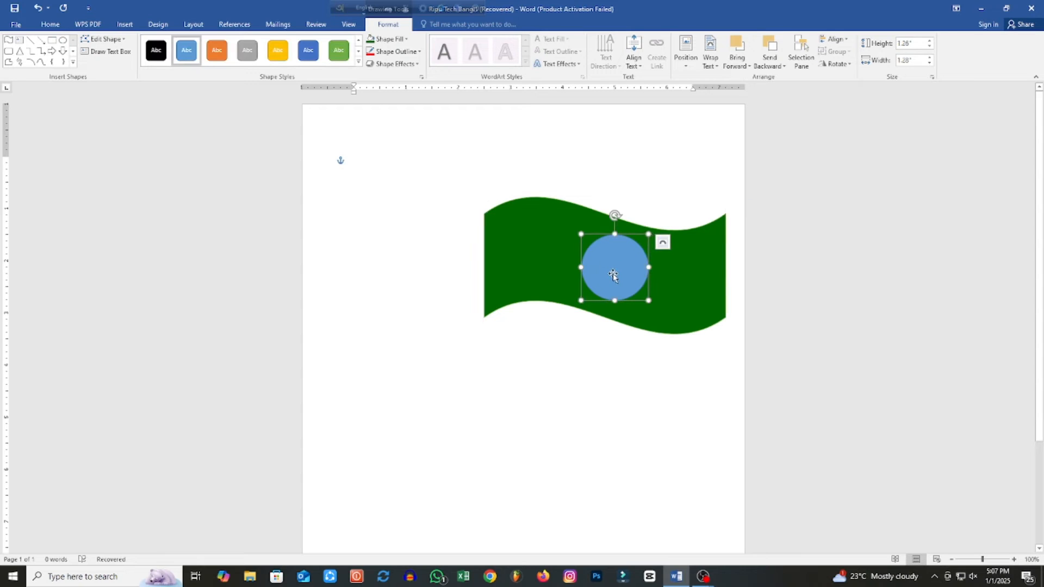
{"action": "mouse_move", "coordinate": [614, 272]}
{"action": "left_mouse_down"}
{"action": "mouse_move", "coordinate": [615, 260]}
{"action": "mouse_move", "coordinate": [617, 273]}
{"action": "left_mouse_up"}
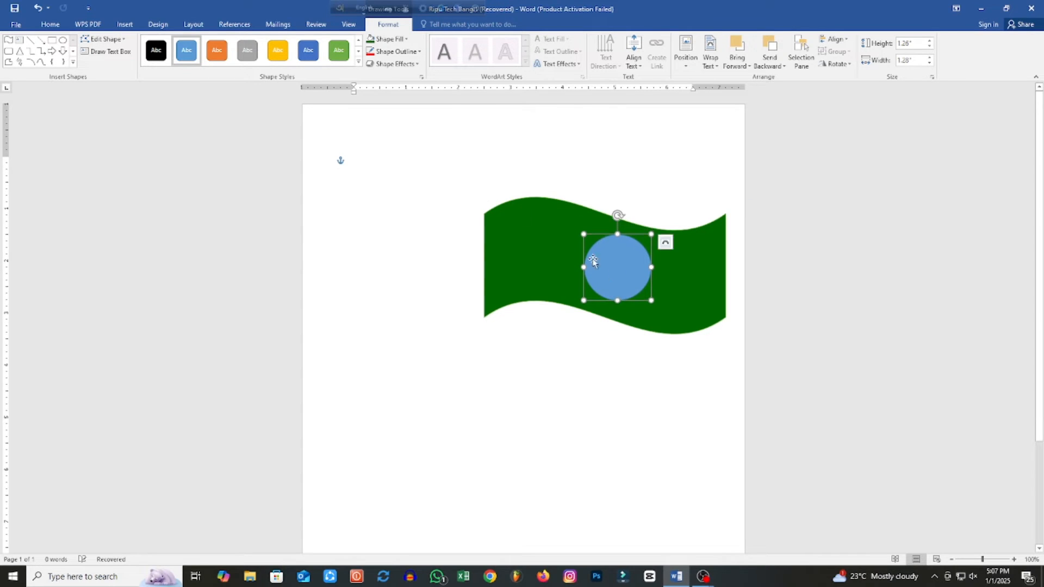
{"action": "left_click", "coordinate": [405, 40]}
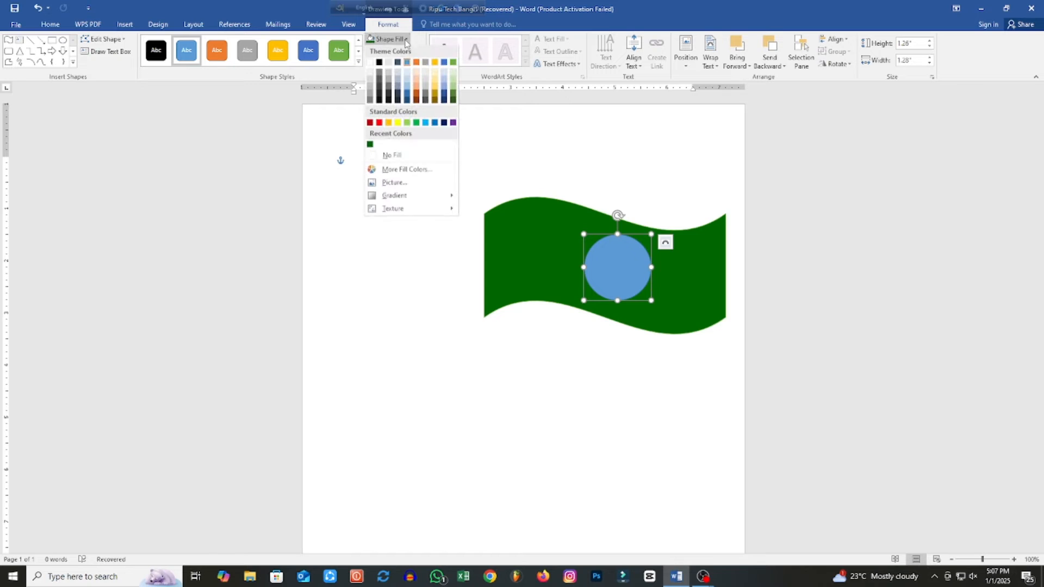
{"action": "left_click", "coordinate": [380, 124]}
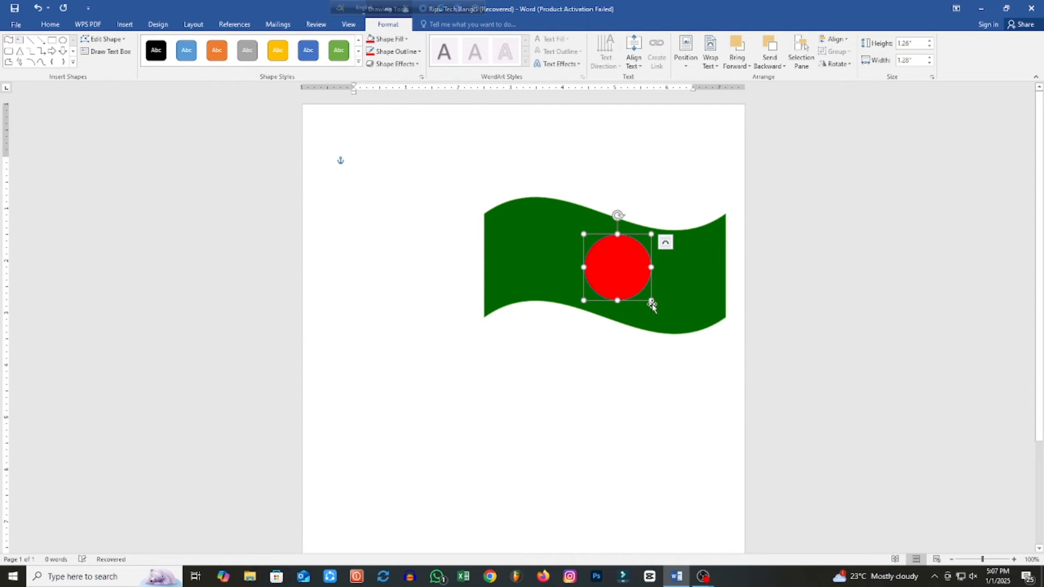
{"action": "left_click_drag", "start_coordinate": [651, 301], "coordinate": [629, 275]}
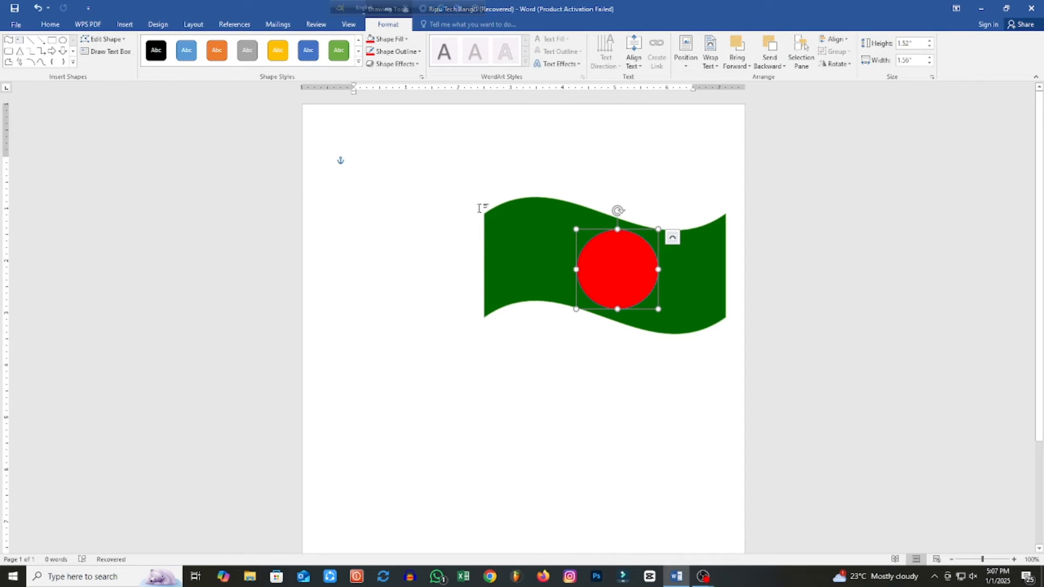
Draw a tall thin rectangle about 4.62" high and 0.21" wide and place it along the wave's left edge as a flagpole.
{"action": "left_click", "coordinate": [74, 63]}
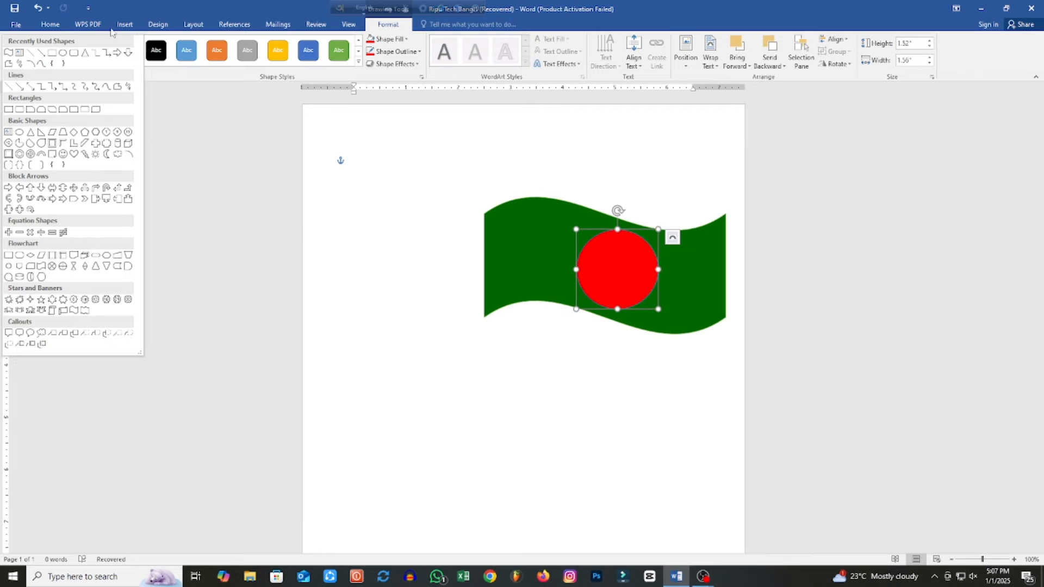
{"action": "left_click", "coordinate": [53, 53]}
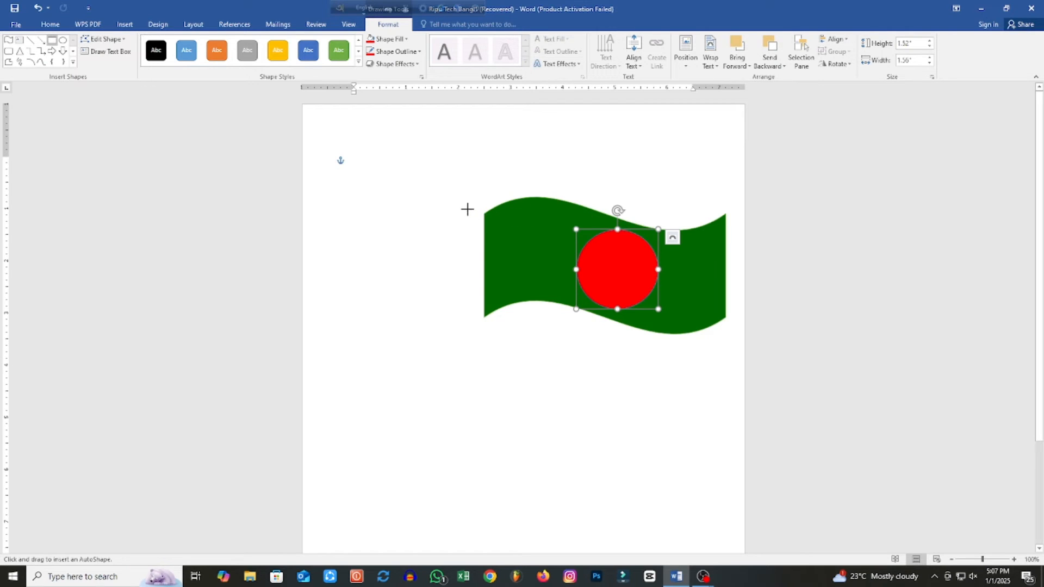
{"action": "left_click_drag", "start_coordinate": [421, 206], "coordinate": [431, 446]}
{"action": "left_click_drag", "start_coordinate": [423, 337], "coordinate": [481, 335]}
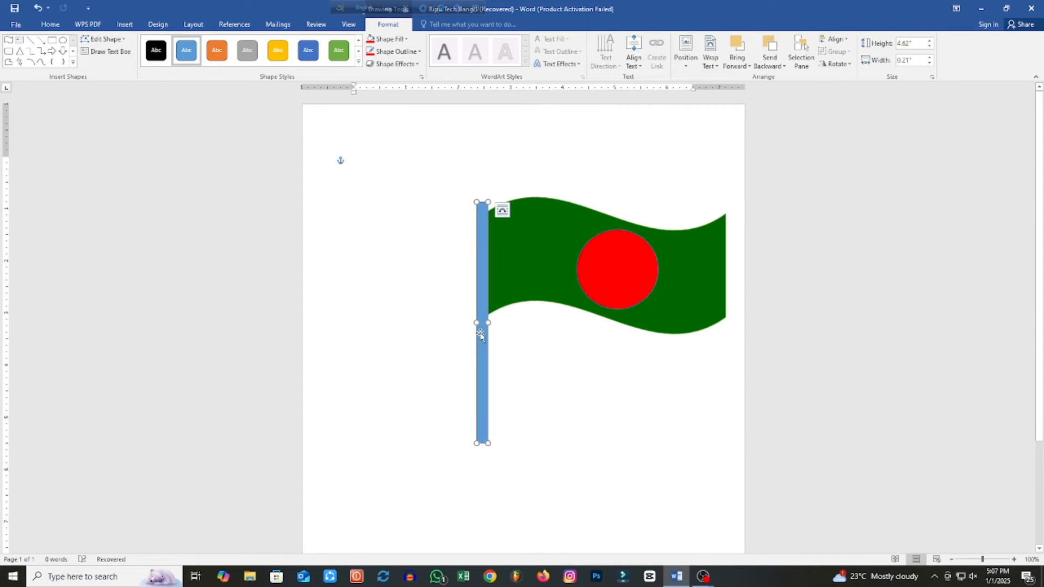
Fill the flagpole rectangle with standard dark blue and enlarge it to about 4.9" high and 0.27" wide.
{"action": "left_click", "coordinate": [391, 39]}
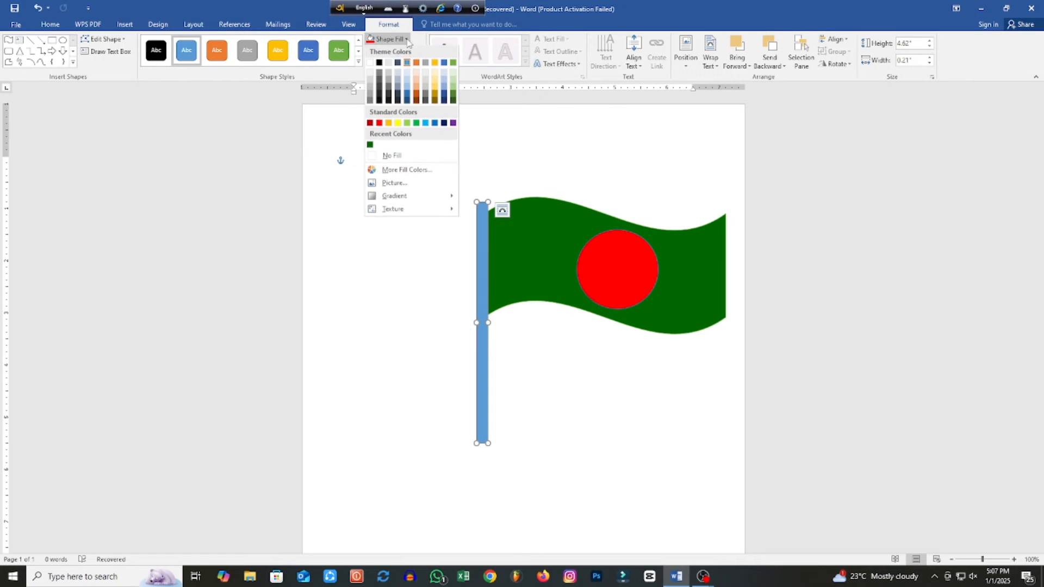
{"action": "left_click", "coordinate": [444, 124]}
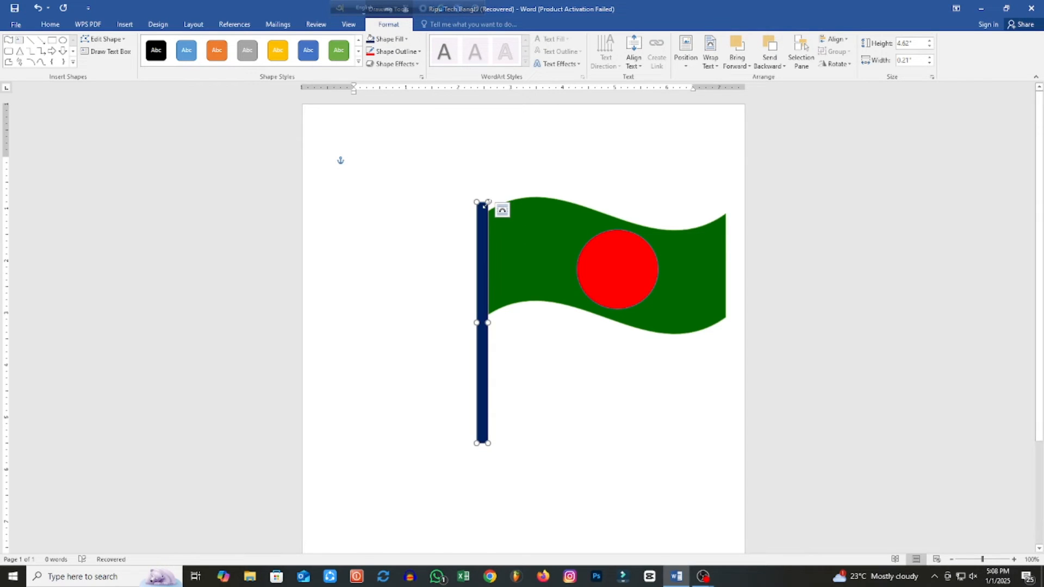
{"action": "left_click_drag", "start_coordinate": [488, 200], "coordinate": [488, 188]}
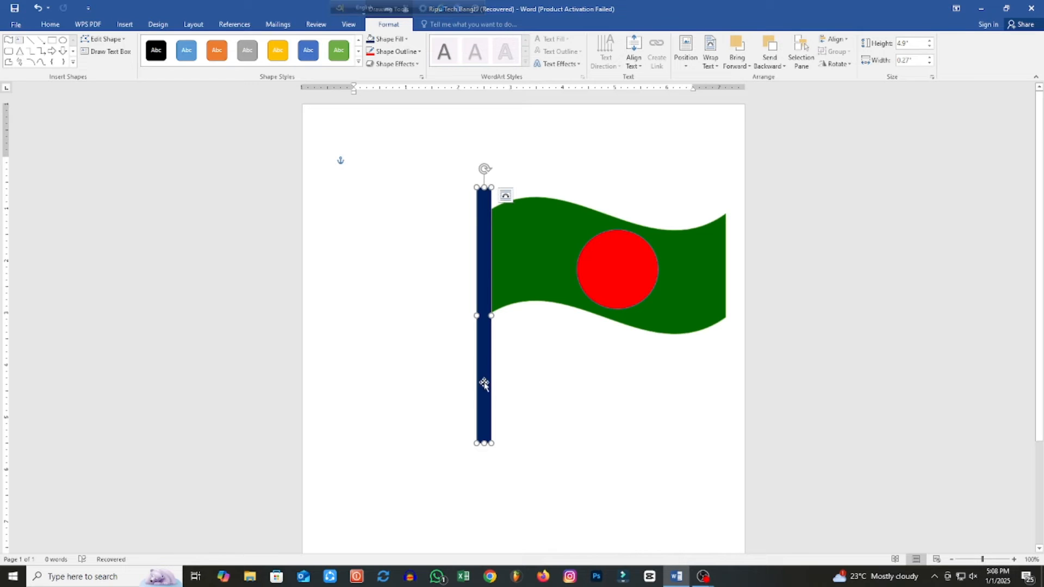
Add an outer shadow falling to the lower right of the flagpole and deselect it.
{"action": "left_click", "coordinate": [417, 65]}
{"action": "mouse_move", "coordinate": [414, 111]}
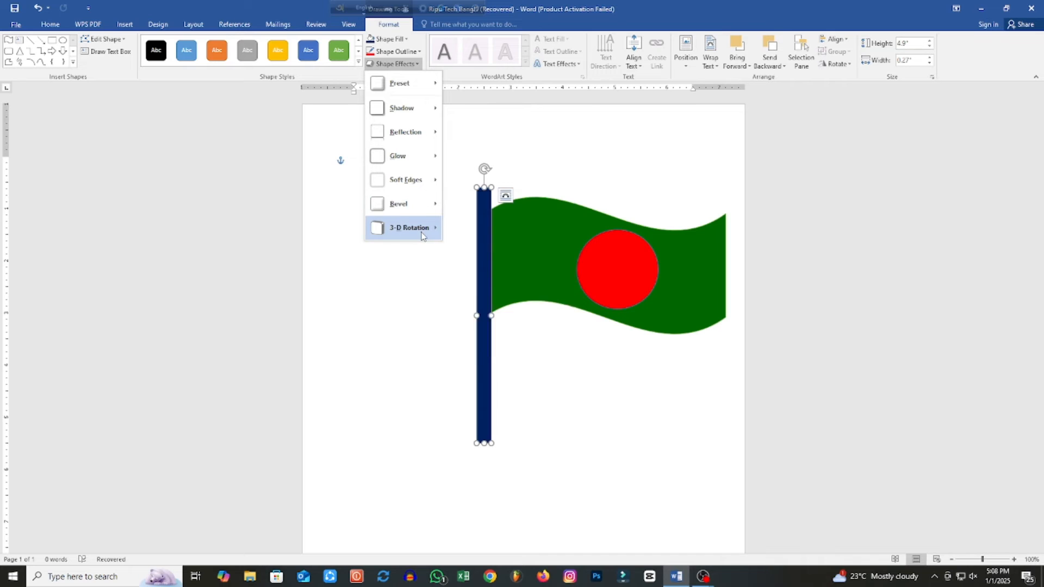
{"action": "mouse_move", "coordinate": [423, 235]}
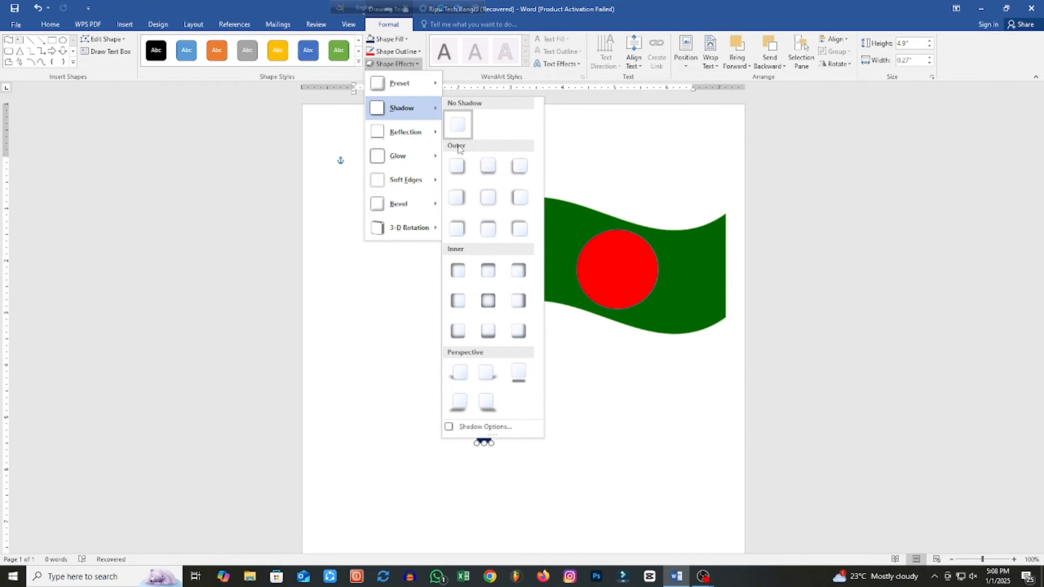
{"action": "left_click", "coordinate": [456, 166]}
{"action": "left_click", "coordinate": [419, 267]}
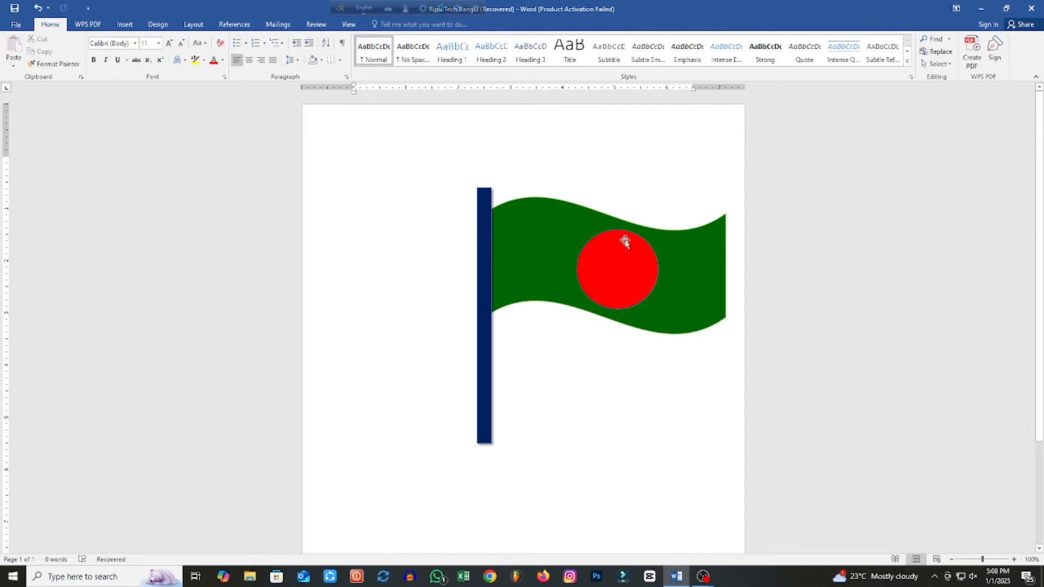
Draw a flowchart cylinder about 1.06" high and 1.97" wide and position it over the flagpole's lower end as a base.
{"action": "left_click", "coordinate": [529, 255]}
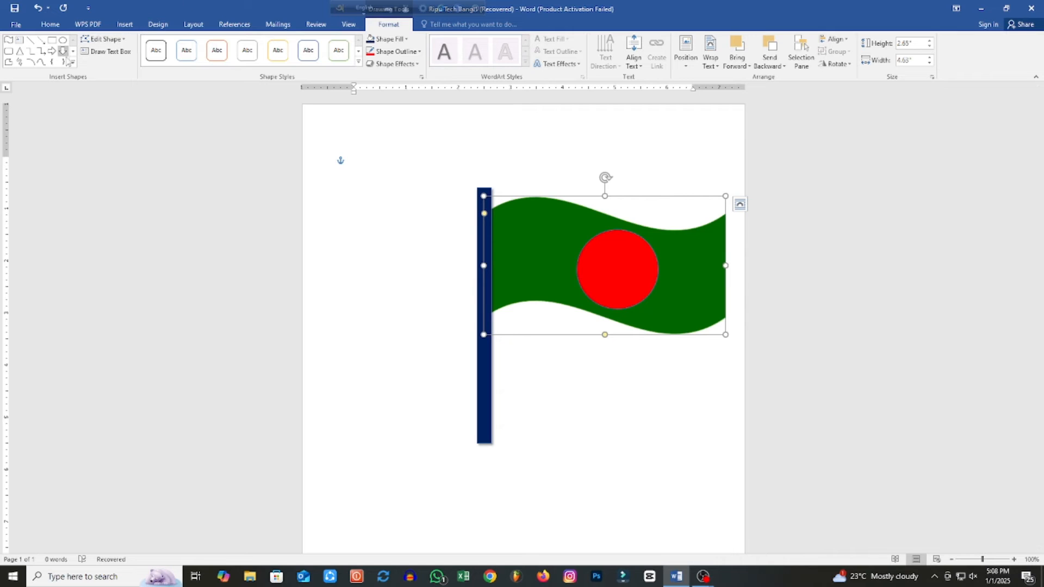
{"action": "left_click", "coordinate": [73, 63]}
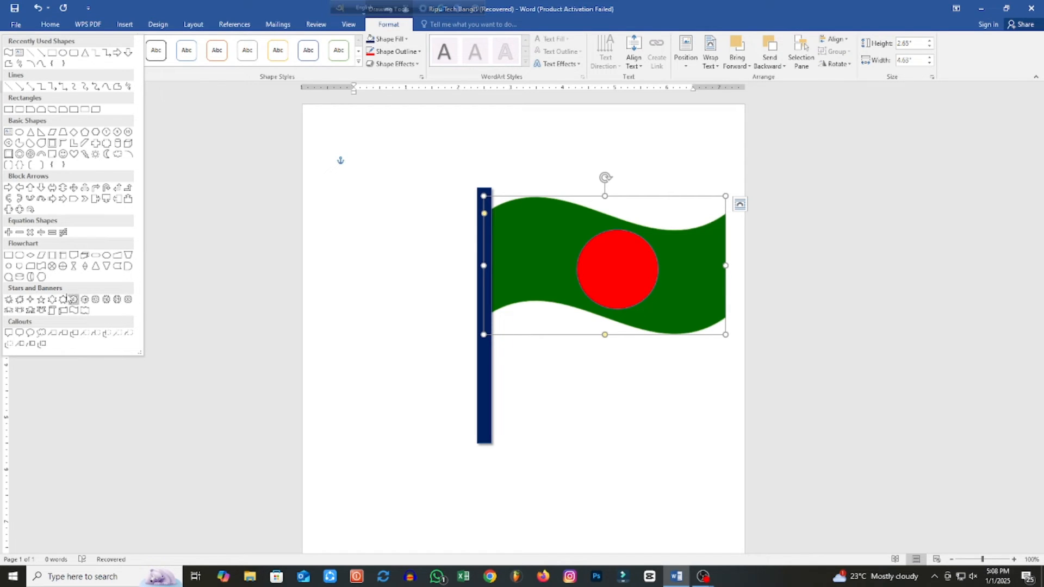
{"action": "left_click", "coordinate": [19, 277]}
{"action": "left_click_drag", "start_coordinate": [444, 449], "coordinate": [546, 503]}
{"action": "left_click_drag", "start_coordinate": [500, 473], "coordinate": [493, 461]}
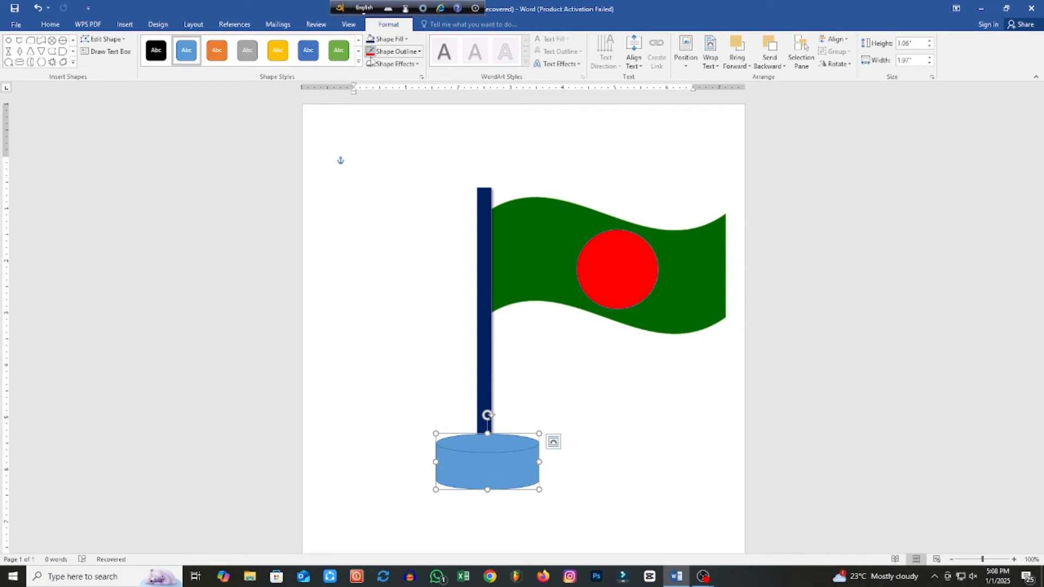
Fill the cylinder base with standard dark blue and leave all shapes deselected.
{"action": "left_click", "coordinate": [407, 39]}
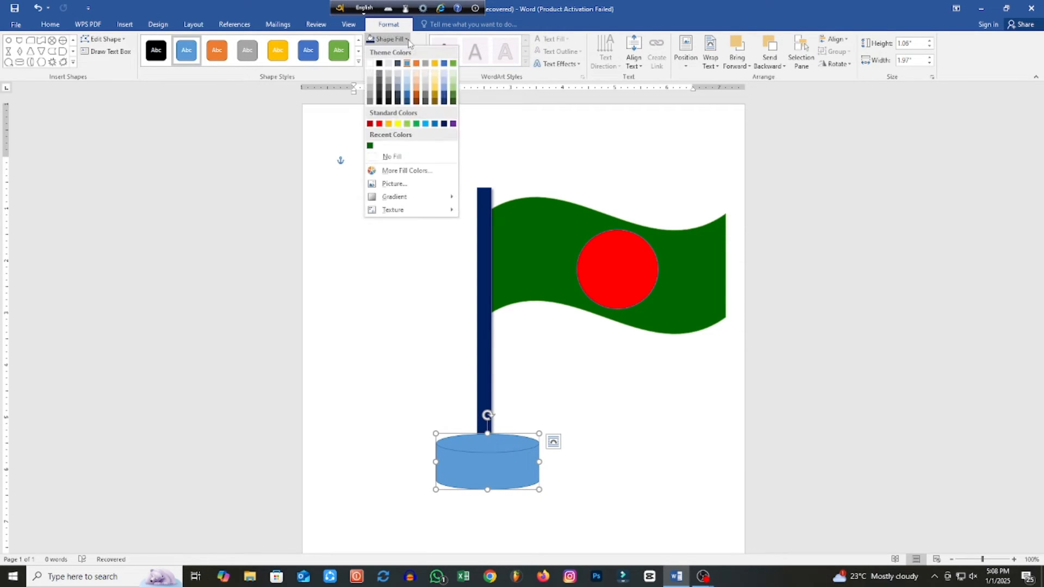
{"action": "left_click", "coordinate": [443, 124]}
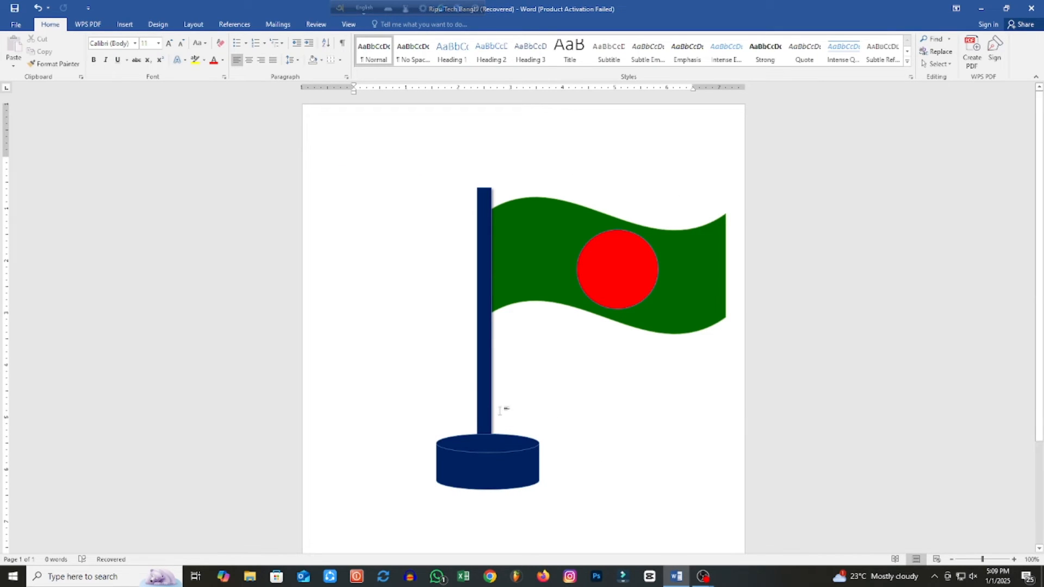
{"action": "left_click", "coordinate": [489, 397]}
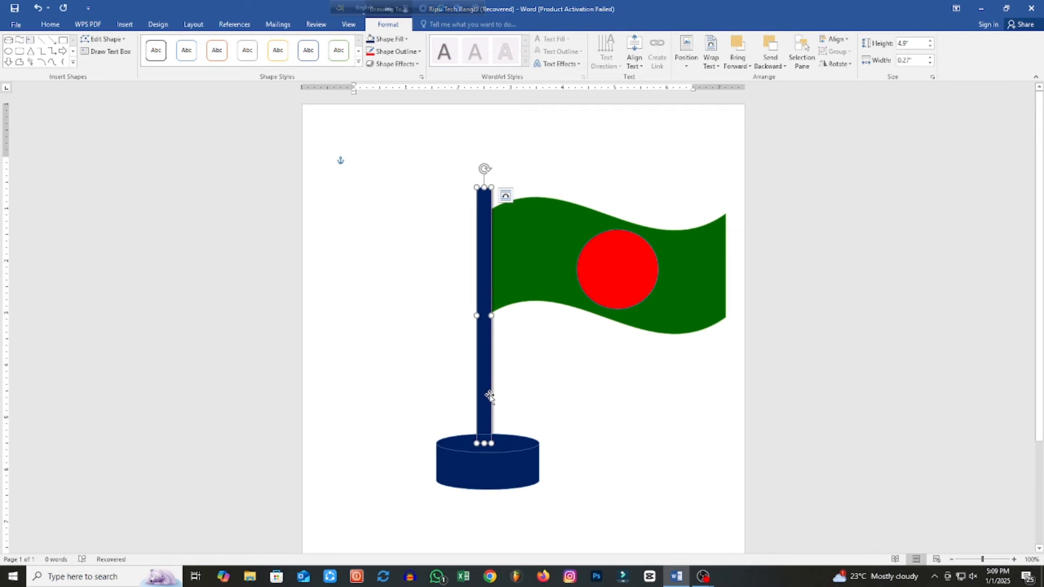
{"action": "left_click", "coordinate": [665, 359]}
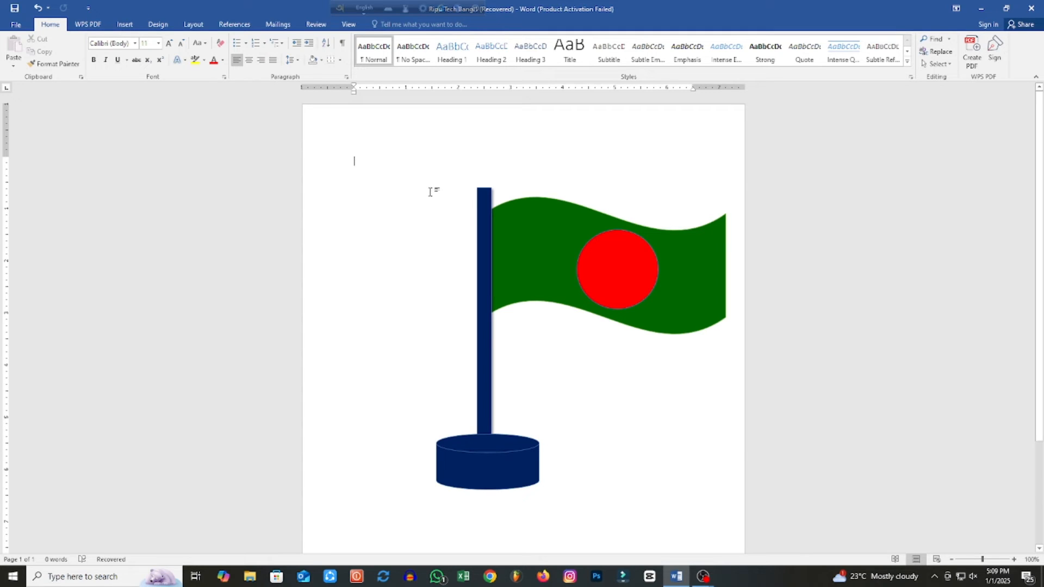
Delete the green wave, the red circle, the flagpole and the cylinder base to leave the page empty.
{"action": "left_click", "coordinate": [568, 242]}
{"action": "key", "text": "Delete"}
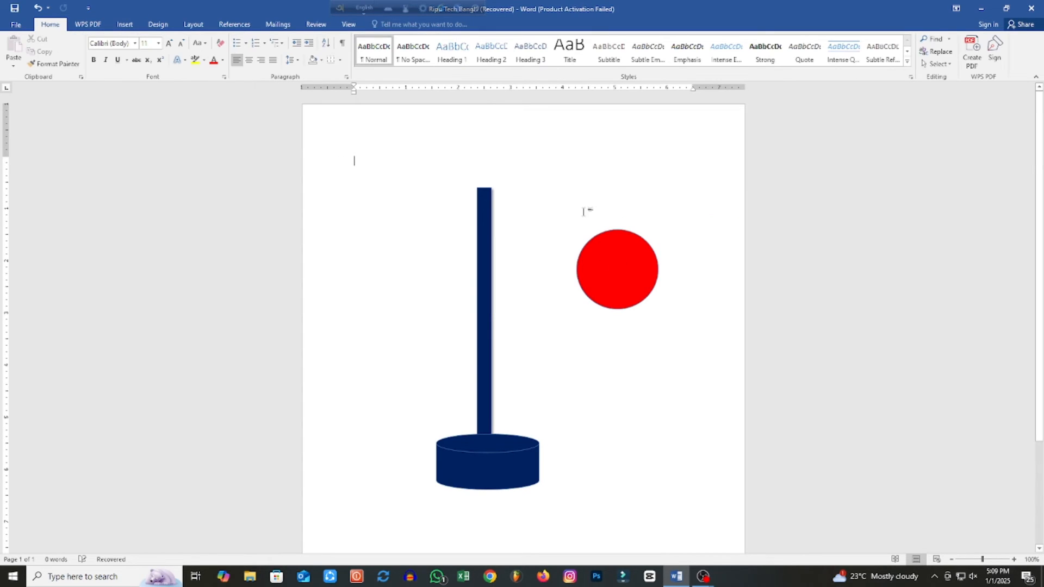
{"action": "left_click", "coordinate": [626, 282]}
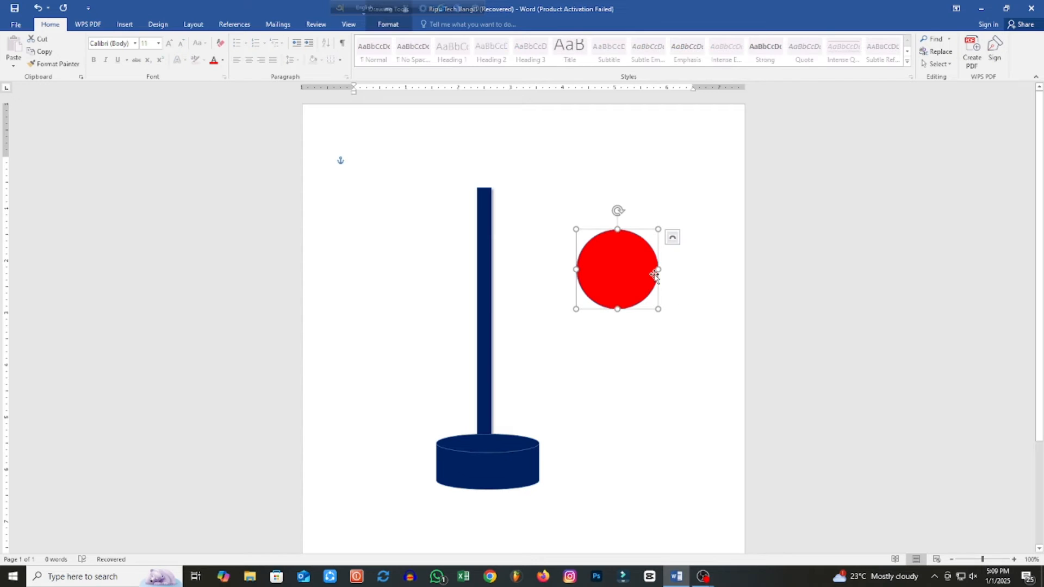
{"action": "key", "text": "Delete"}
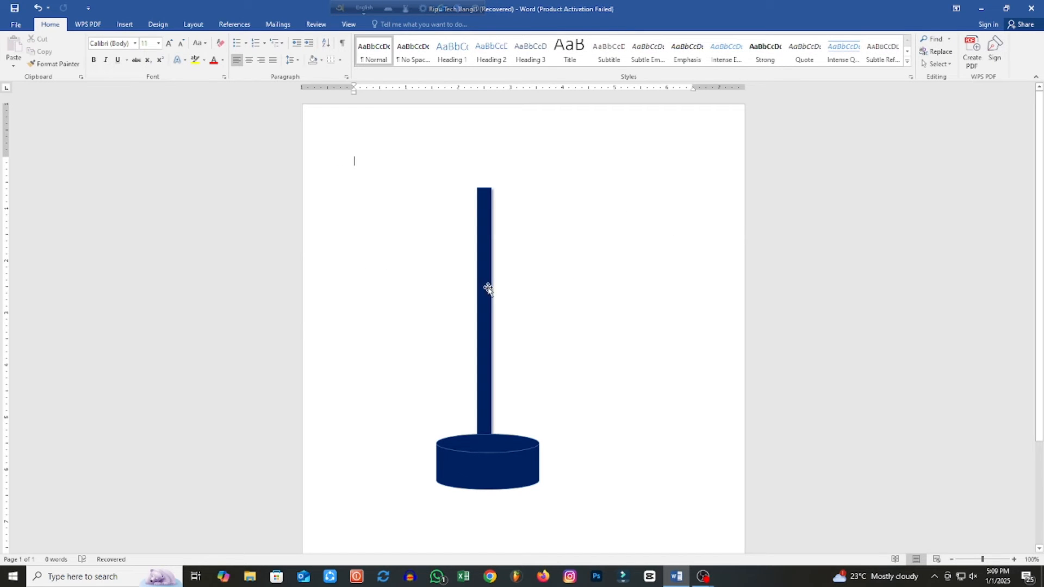
{"action": "left_click", "coordinate": [488, 288]}
{"action": "key", "text": "Delete"}
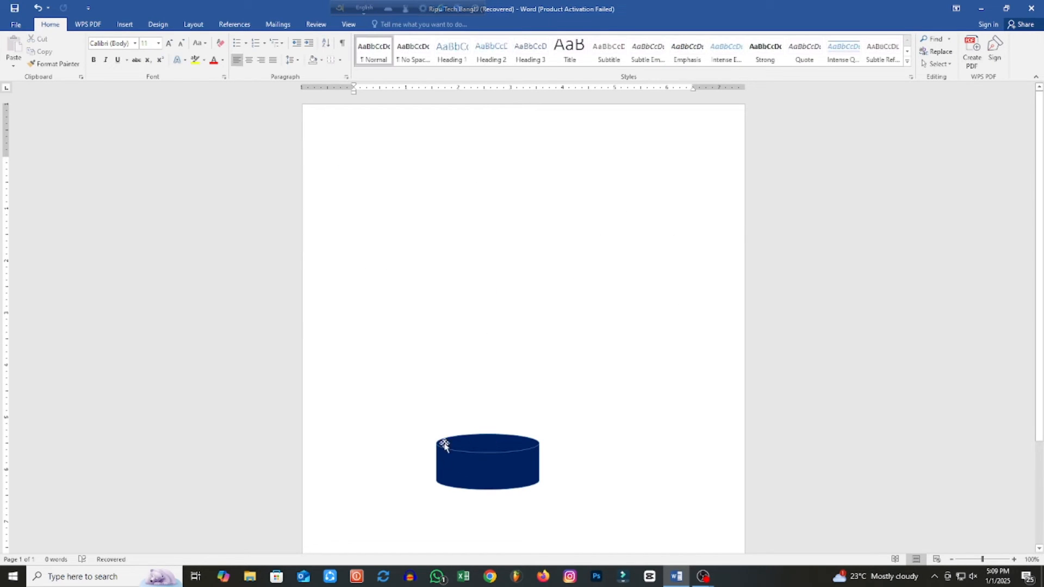
{"action": "left_click", "coordinate": [505, 462]}
{"action": "key", "text": "Delete"}
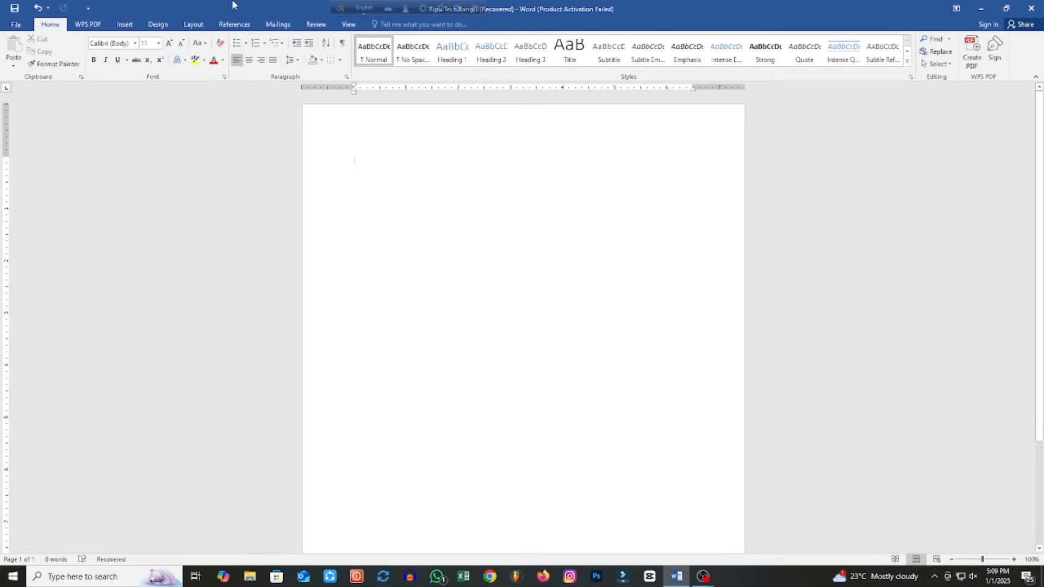
Draw a Moon shape about 5.15" high and 1.88" wide and shift it up toward the page's centre.
{"action": "left_click", "coordinate": [124, 24]}
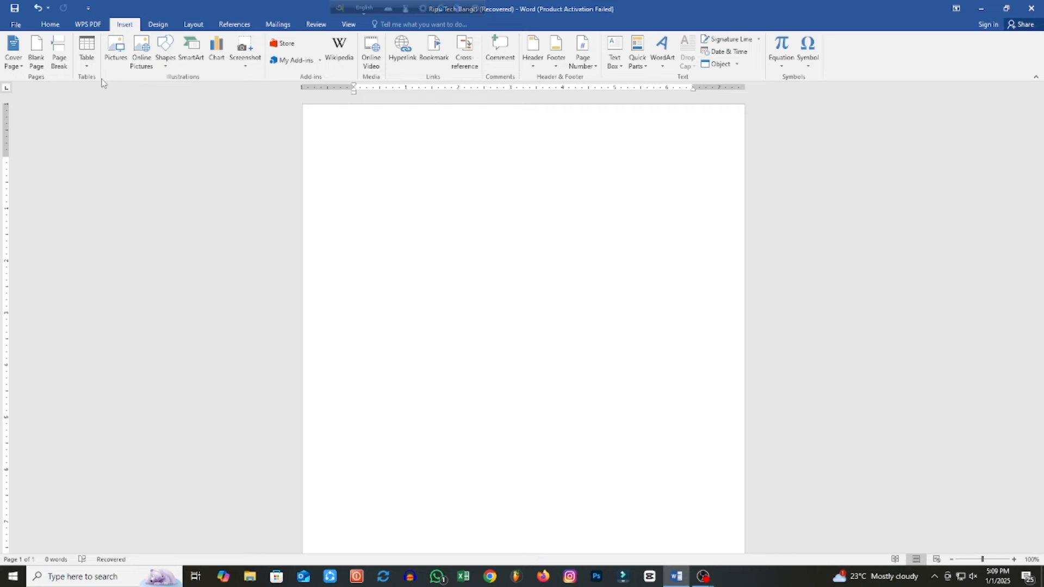
{"action": "left_click", "coordinate": [164, 66]}
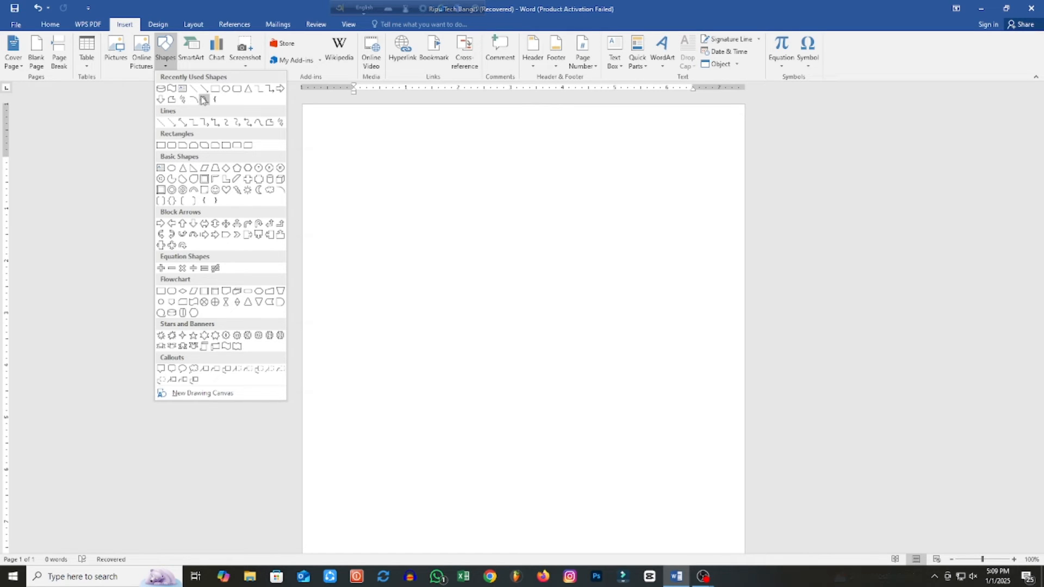
{"action": "left_click", "coordinate": [258, 190]}
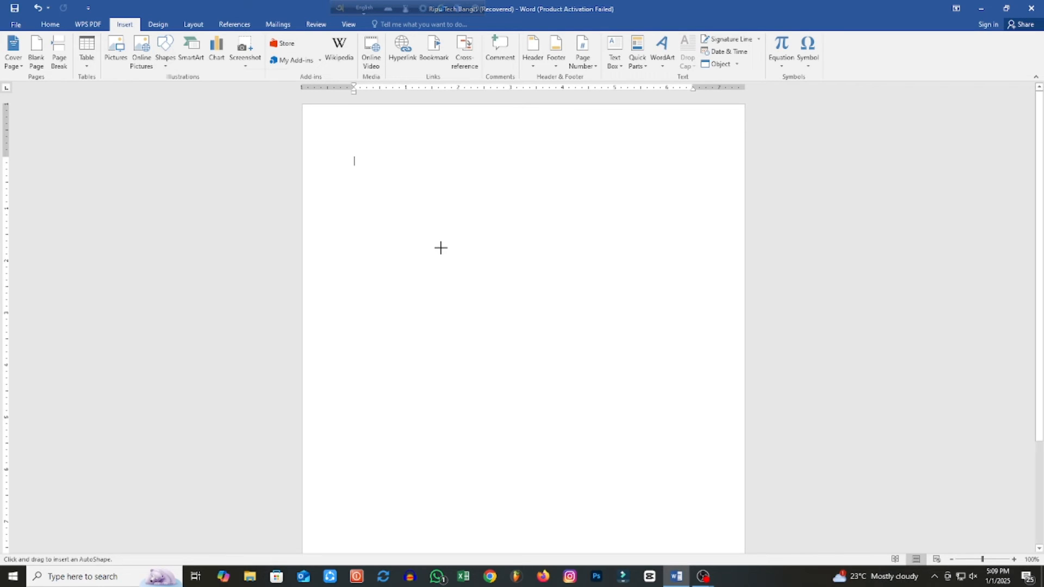
{"action": "mouse_move", "coordinate": [422, 217]}
{"action": "left_mouse_down"}
{"action": "mouse_move", "coordinate": [461, 401]}
{"action": "mouse_move", "coordinate": [512, 414]}
{"action": "mouse_move", "coordinate": [709, 275]}
{"action": "mouse_move", "coordinate": [398, 435]}
{"action": "mouse_move", "coordinate": [560, 441]}
{"action": "mouse_move", "coordinate": [529, 451]}
{"action": "mouse_move", "coordinate": [545, 461]}
{"action": "mouse_move", "coordinate": [519, 485]}
{"action": "left_mouse_up"}
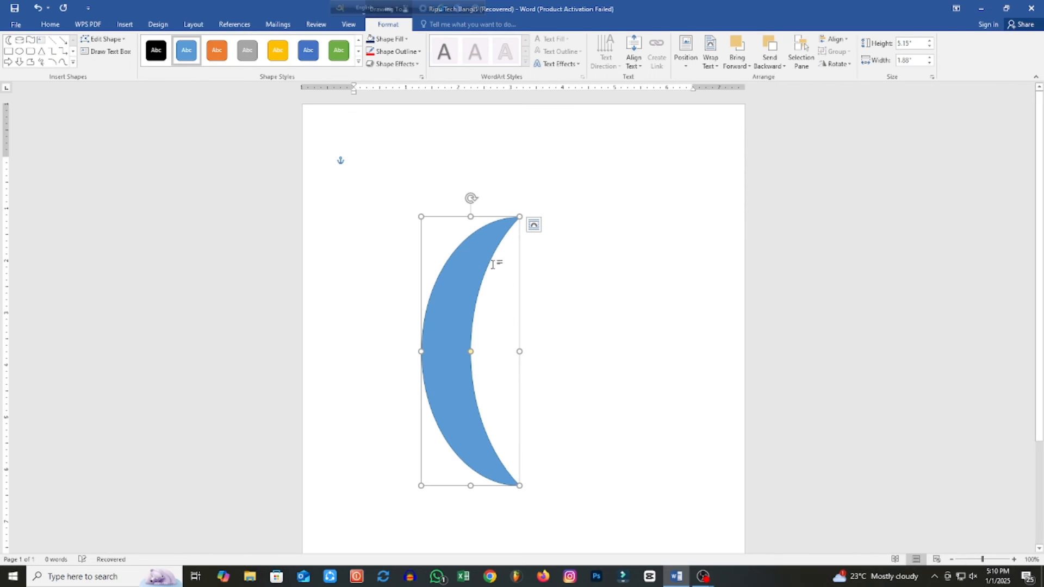
{"action": "left_click_drag", "start_coordinate": [460, 324], "coordinate": [487, 275]}
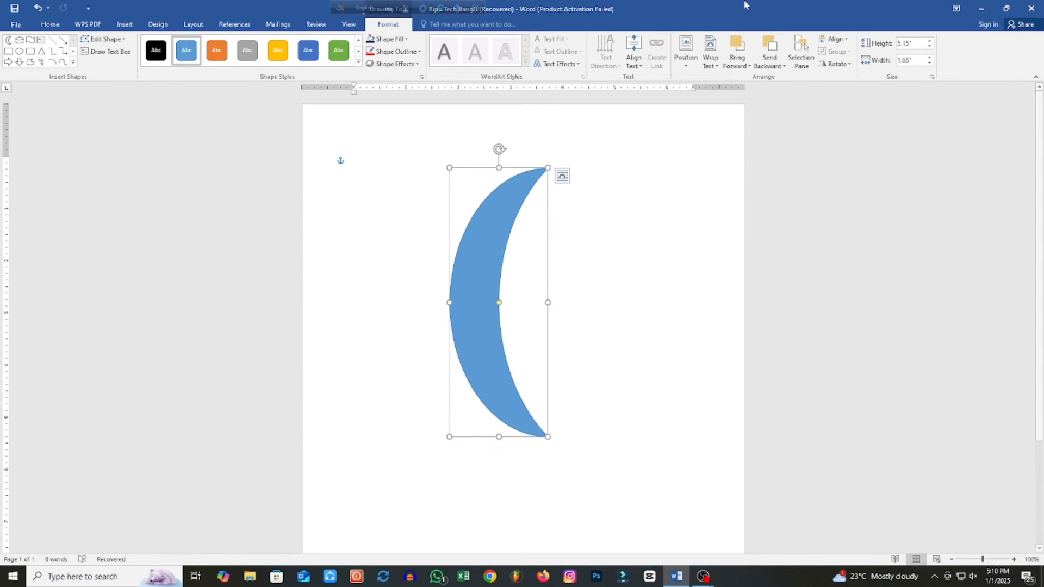
Rotate the moon a quarter turn so its tips point up, enlarge it to about 6.14" by 2.55" and centre it across the page.
{"action": "left_click_drag", "start_coordinate": [499, 150], "coordinate": [413, 301]}
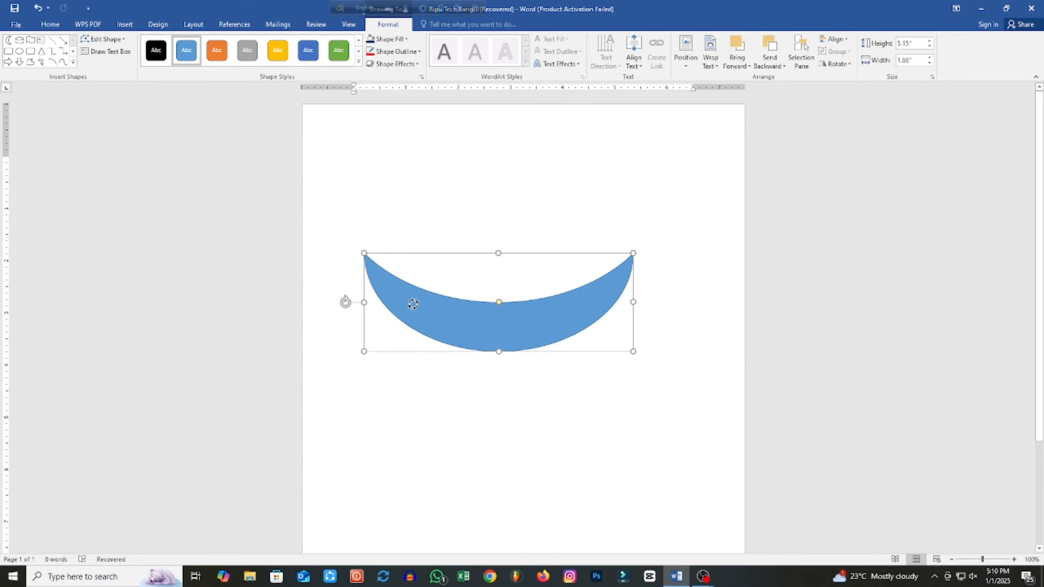
{"action": "mouse_move", "coordinate": [477, 321]}
{"action": "left_mouse_down"}
{"action": "mouse_move", "coordinate": [535, 293]}
{"action": "mouse_move", "coordinate": [511, 320]}
{"action": "mouse_move", "coordinate": [477, 326]}
{"action": "left_mouse_up"}
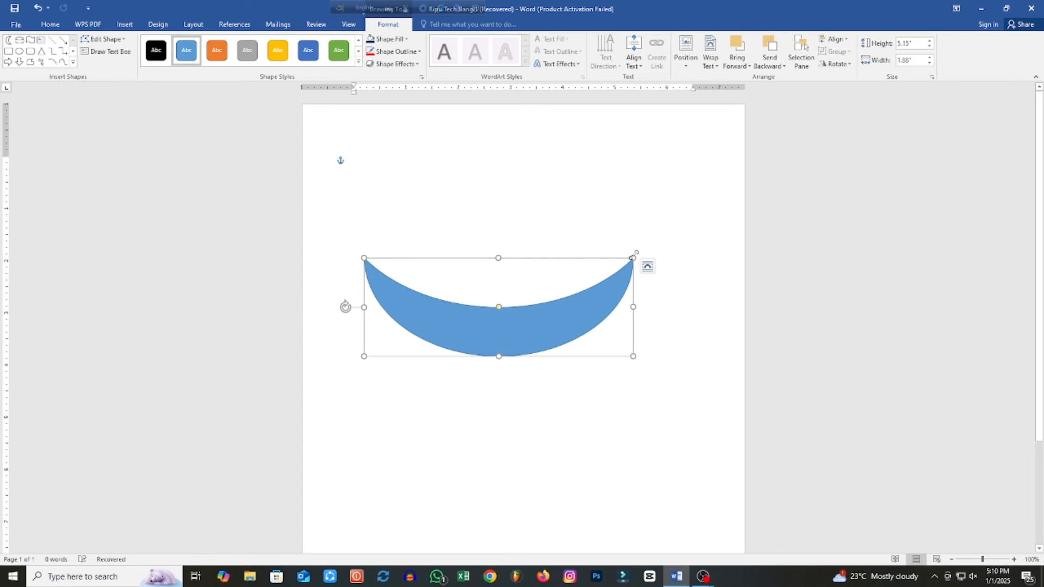
{"action": "left_click_drag", "start_coordinate": [632, 258], "coordinate": [680, 224]}
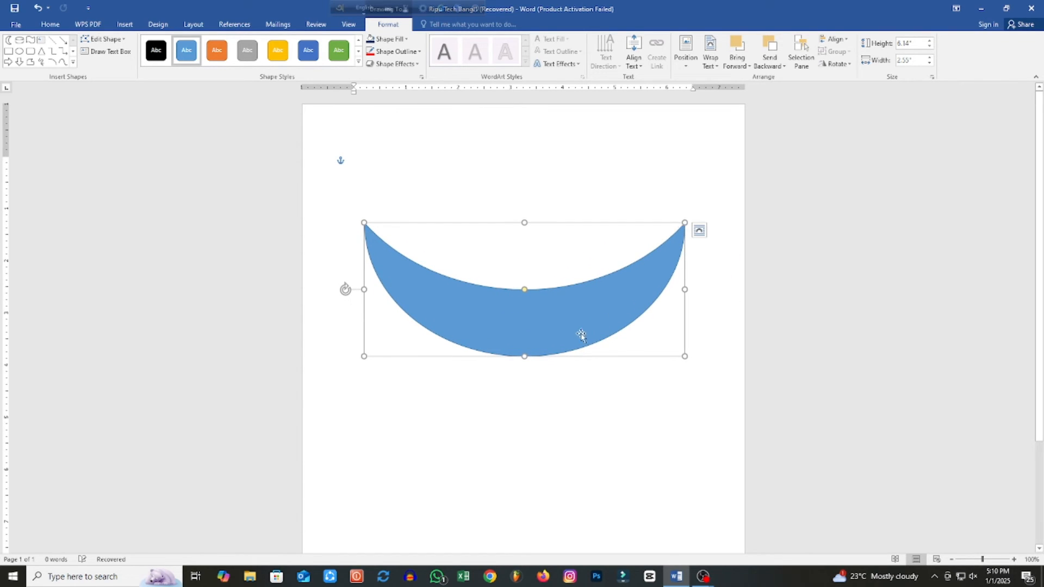
{"action": "left_click_drag", "start_coordinate": [559, 326], "coordinate": [552, 328]}
{"action": "left_click", "coordinate": [563, 160]}
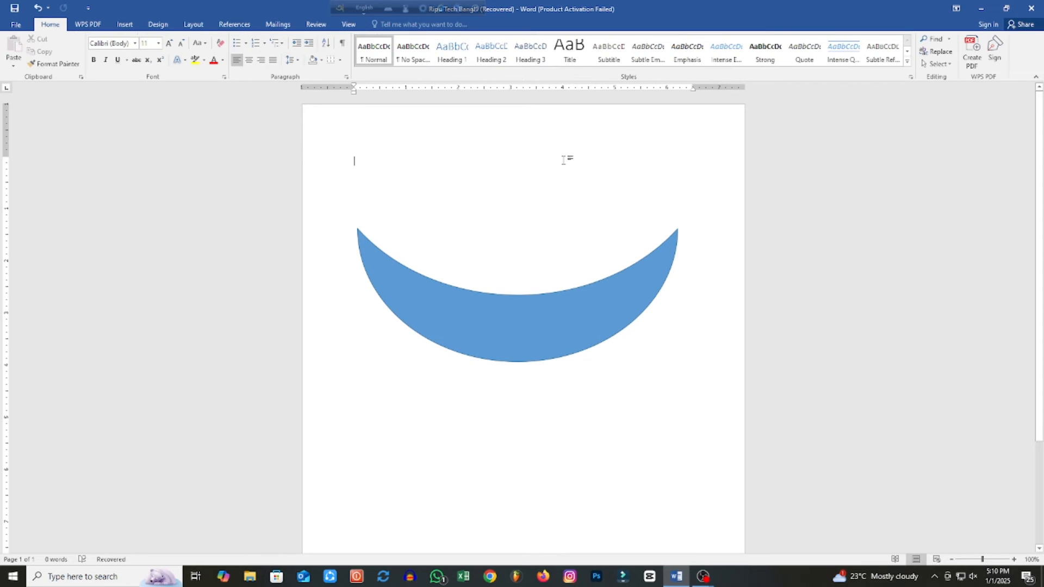
Draw a flowchart Direct Access Storage cylinder and place it lying over the crescent's hollow.
{"action": "left_click", "coordinate": [505, 321]}
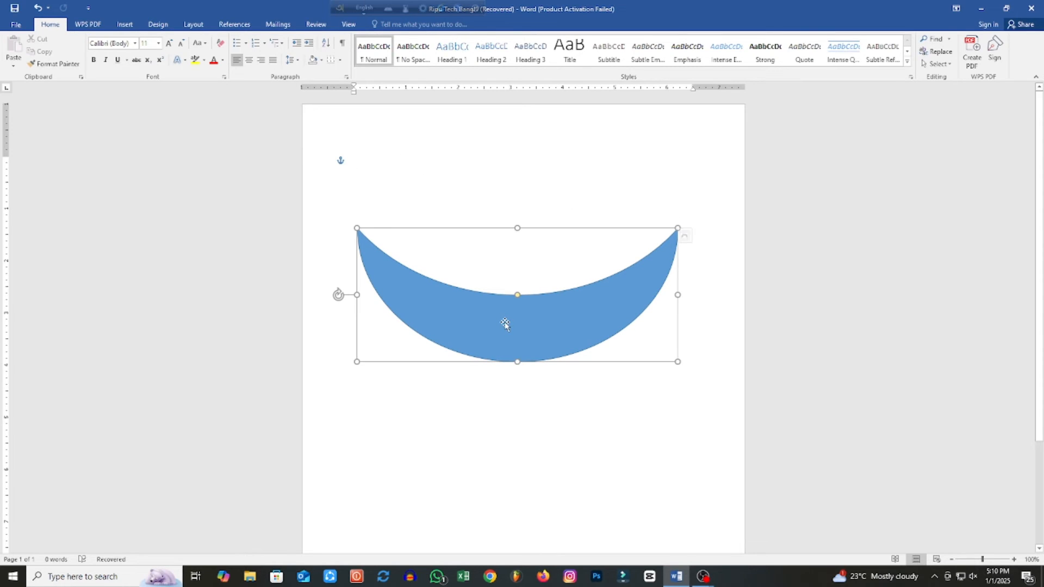
{"action": "left_click", "coordinate": [126, 26]}
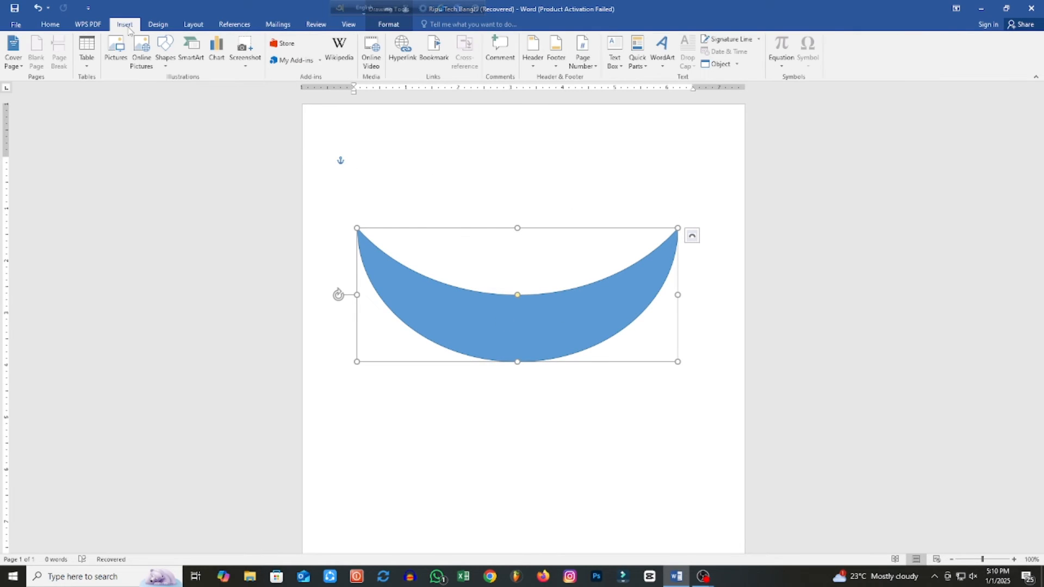
{"action": "left_click", "coordinate": [516, 318]}
{"action": "left_click", "coordinate": [73, 64]}
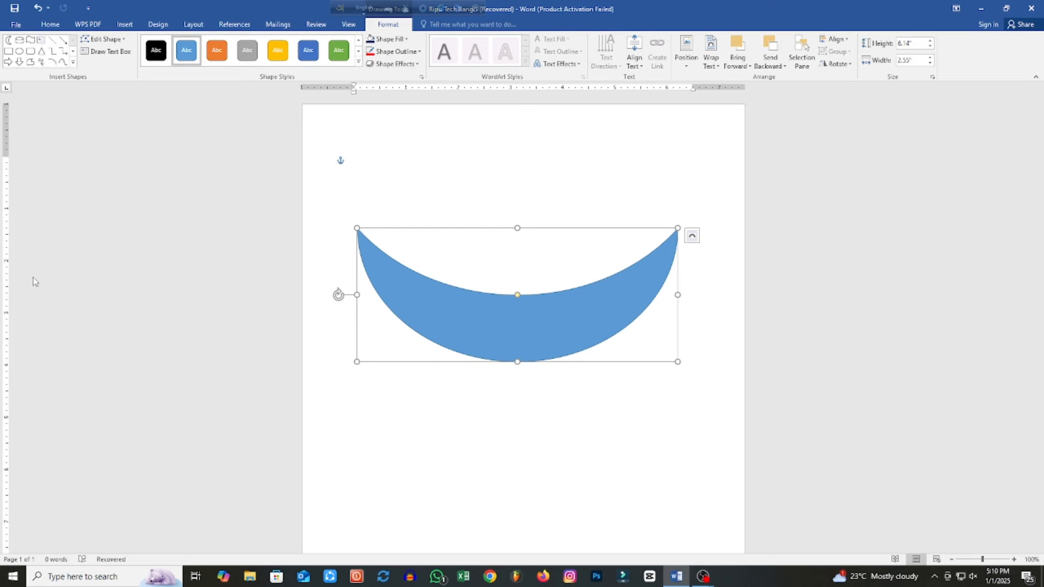
{"action": "left_click", "coordinate": [30, 277]}
{"action": "left_click_drag", "start_coordinate": [440, 170], "coordinate": [592, 246]}
{"action": "left_click_drag", "start_coordinate": [517, 153], "coordinate": [516, 143]}
{"action": "left_click_drag", "start_coordinate": [519, 199], "coordinate": [515, 251]}
Enlarge and reposition the horizontal cylinder over the crescent's middle, and delete it.
{"action": "left_click_drag", "start_coordinate": [591, 220], "coordinate": [626, 188]}
{"action": "left_click_drag", "start_coordinate": [539, 239], "coordinate": [512, 239]}
{"action": "left_click_drag", "start_coordinate": [504, 191], "coordinate": [504, 211]}
{"action": "mouse_move", "coordinate": [508, 270]}
{"action": "left_mouse_down"}
{"action": "mouse_move", "coordinate": [486, 259]}
{"action": "mouse_move", "coordinate": [501, 268]}
{"action": "left_mouse_up"}
{"action": "left_click", "coordinate": [714, 389]}
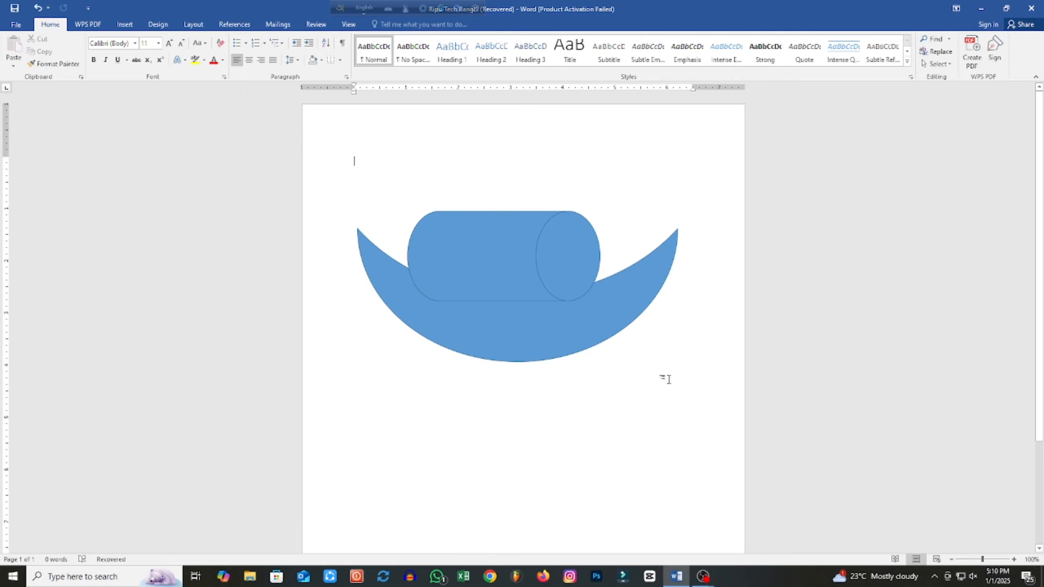
{"action": "left_click", "coordinate": [514, 243]}
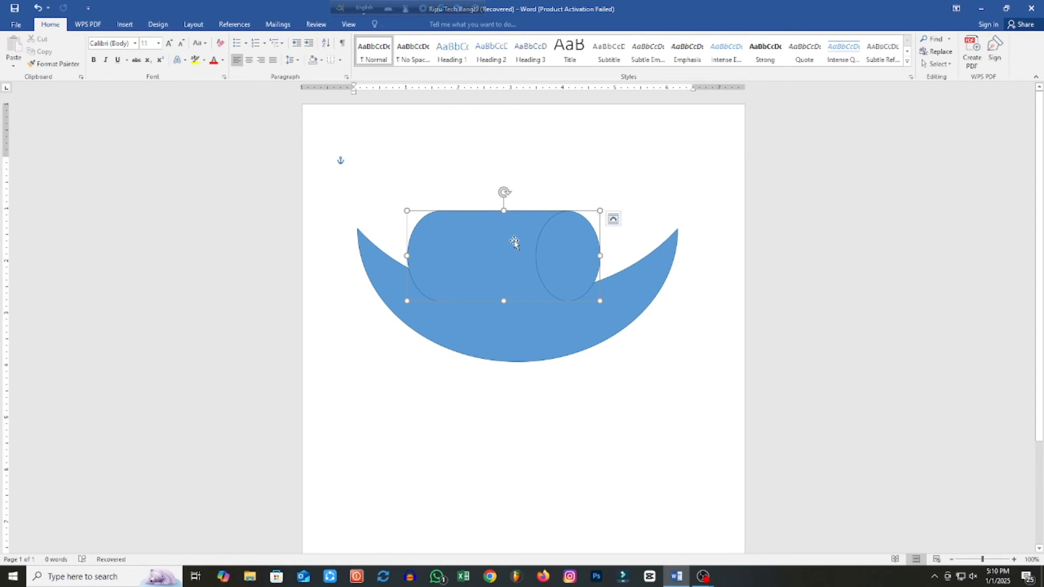
{"action": "key", "text": "Delete"}
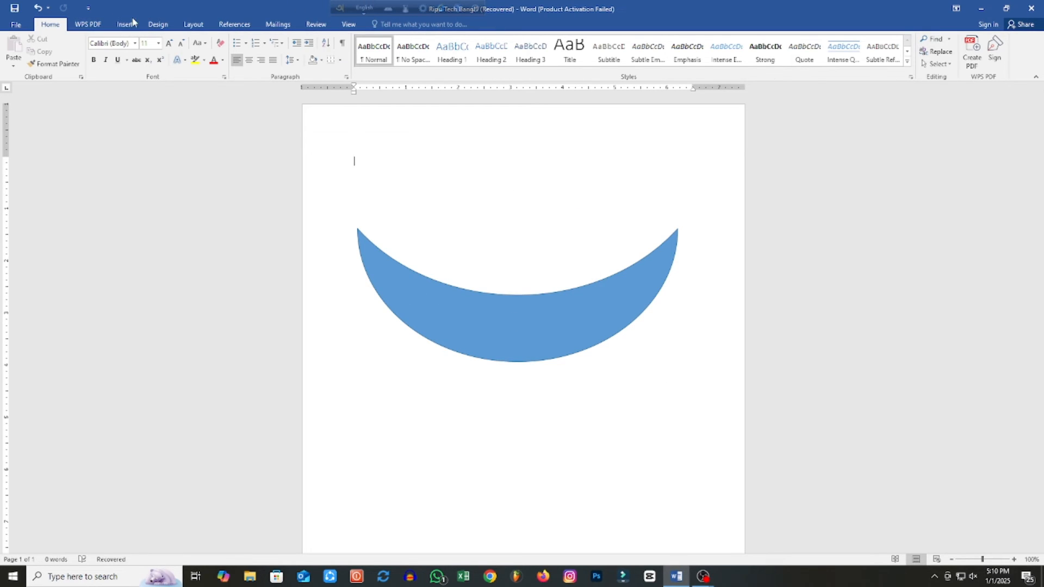
Draw a flowchart Magnetic Disk cylinder about 4.17" high and 1.64" wide and rotate it a quarter turn counterclockwise.
{"action": "left_click", "coordinate": [125, 24]}
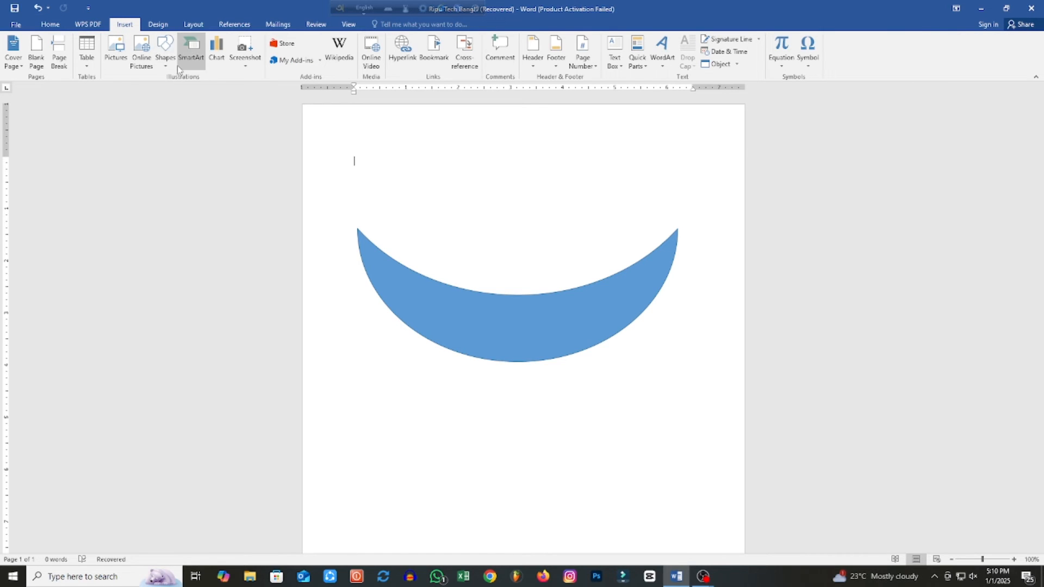
{"action": "left_click", "coordinate": [165, 52]}
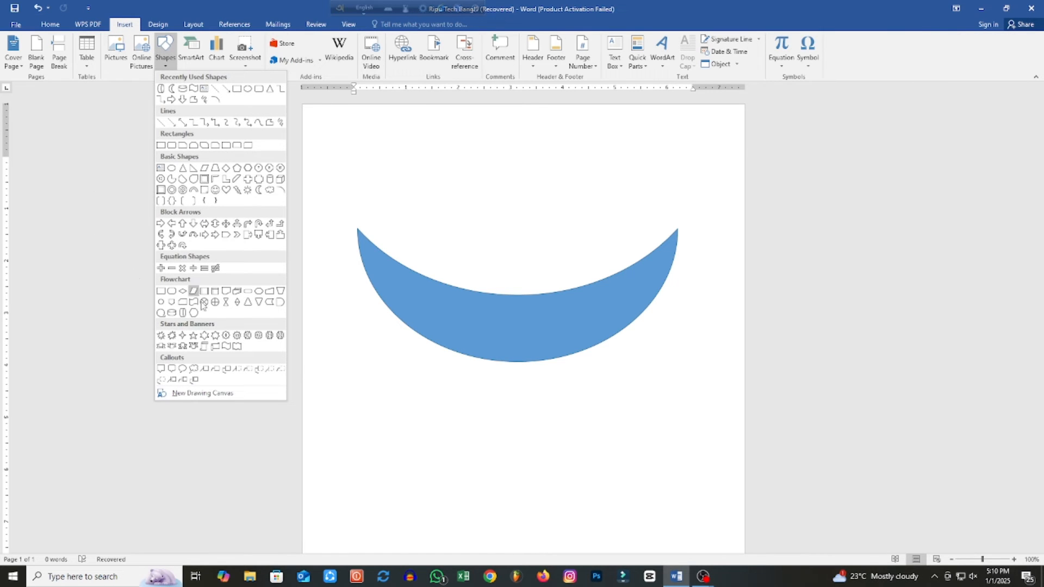
{"action": "left_click", "coordinate": [171, 313]}
{"action": "mouse_move", "coordinate": [427, 186]}
{"action": "left_mouse_down"}
{"action": "mouse_move", "coordinate": [575, 236]}
{"action": "mouse_move", "coordinate": [587, 263]}
{"action": "mouse_move", "coordinate": [511, 354]}
{"action": "mouse_move", "coordinate": [513, 403]}
{"action": "left_mouse_up"}
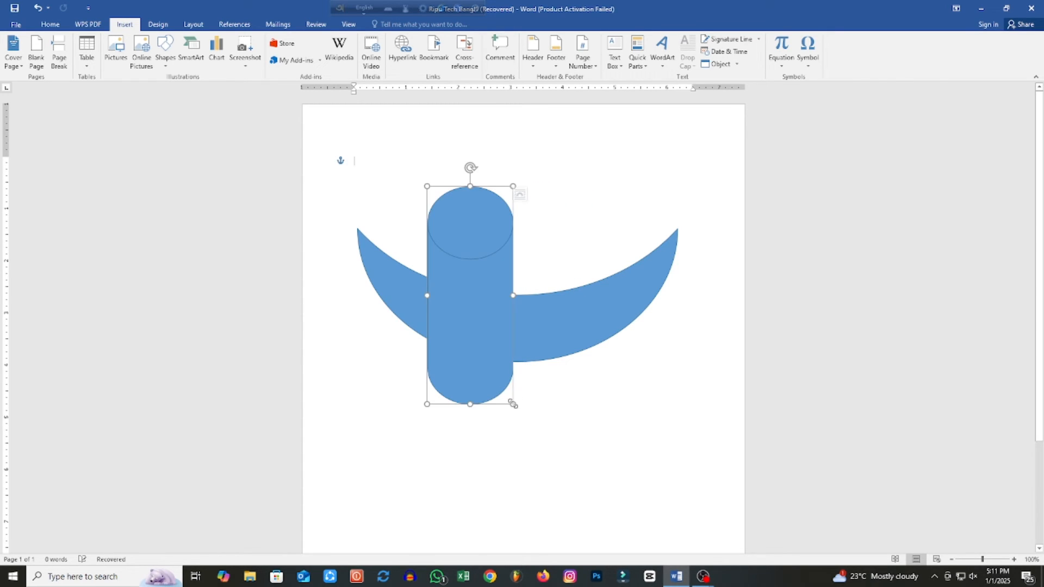
{"action": "left_click_drag", "start_coordinate": [435, 168], "coordinate": [396, 294]}
Position the horizontal cylinder in the crescent's hollow, shorten it to about 3.78" and leave it deselected.
{"action": "left_click_drag", "start_coordinate": [569, 285], "coordinate": [612, 246]}
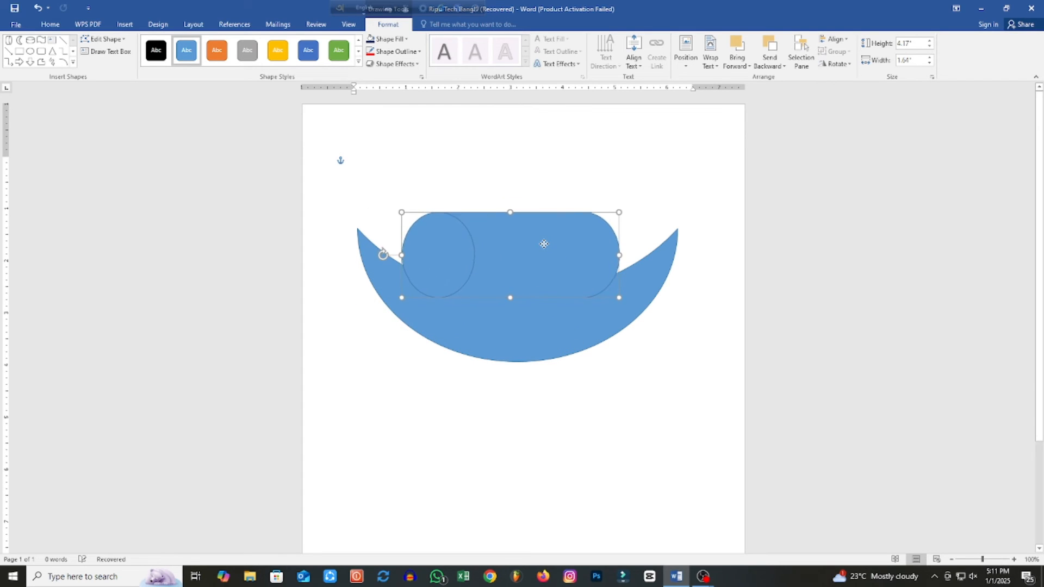
{"action": "left_click_drag", "start_coordinate": [407, 256], "coordinate": [459, 254]}
{"action": "mouse_move", "coordinate": [578, 263]}
{"action": "left_mouse_down"}
{"action": "mouse_move", "coordinate": [486, 246]}
{"action": "mouse_move", "coordinate": [503, 267]}
{"action": "mouse_move", "coordinate": [634, 256]}
{"action": "mouse_move", "coordinate": [568, 261]}
{"action": "left_mouse_up"}
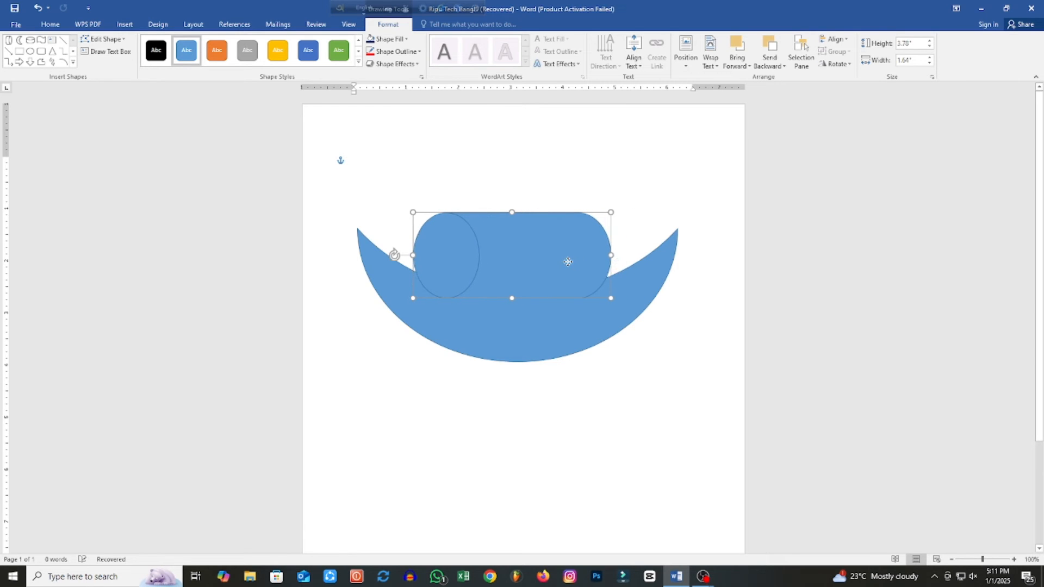
{"action": "left_click", "coordinate": [654, 166]}
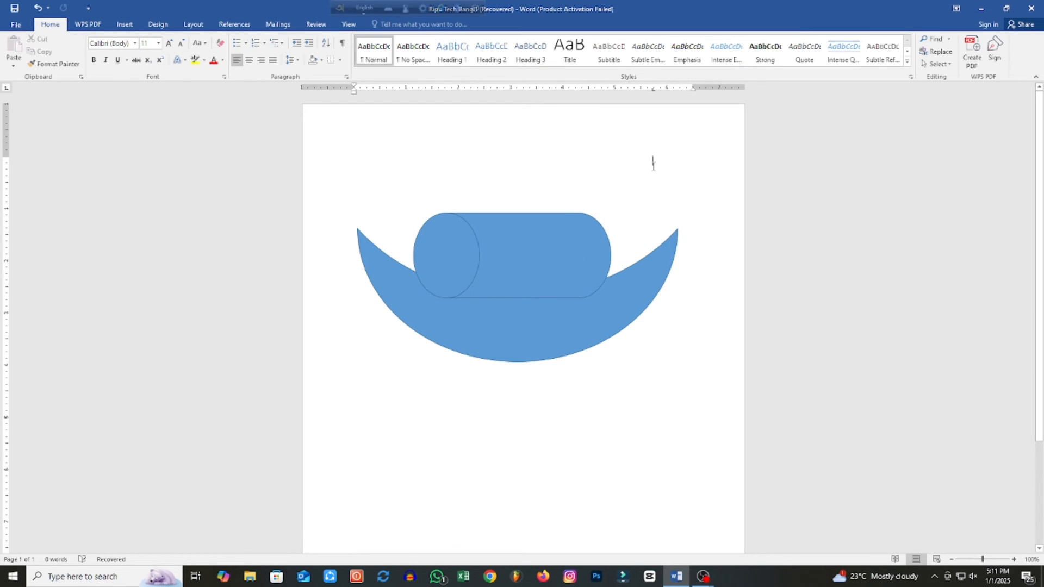
Draw a narrow rectangle about 4.08" long and 0.56" wide and tilt it diagonally over the crescent's right end.
{"action": "left_click", "coordinate": [543, 258]}
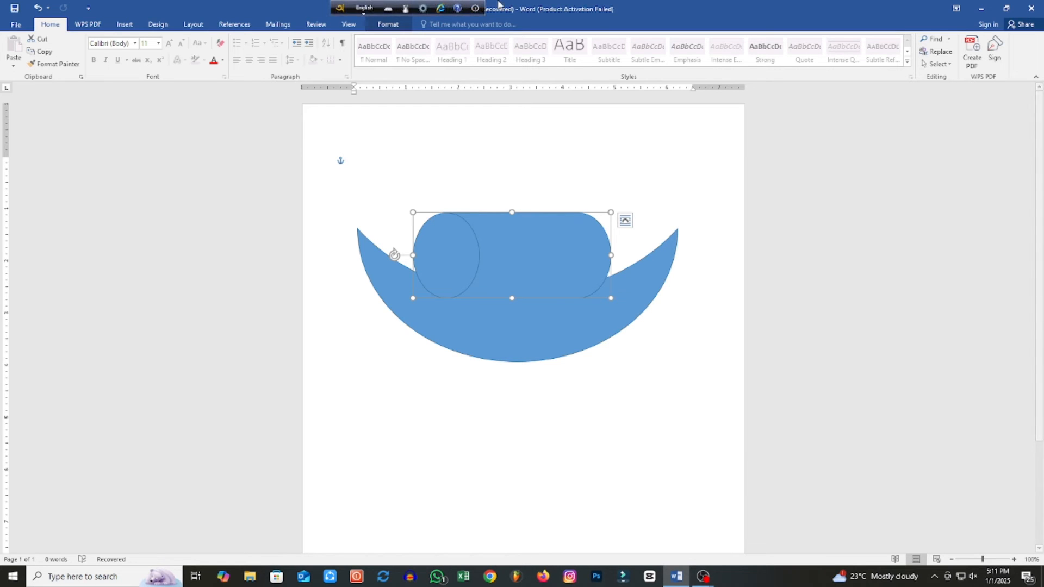
{"action": "left_click", "coordinate": [124, 25]}
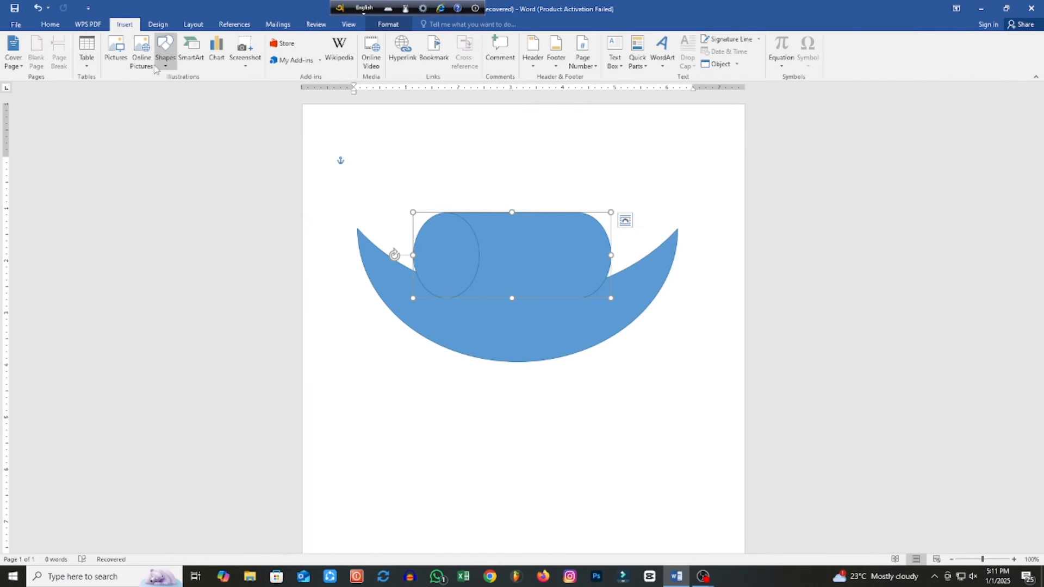
{"action": "left_click", "coordinate": [165, 51]}
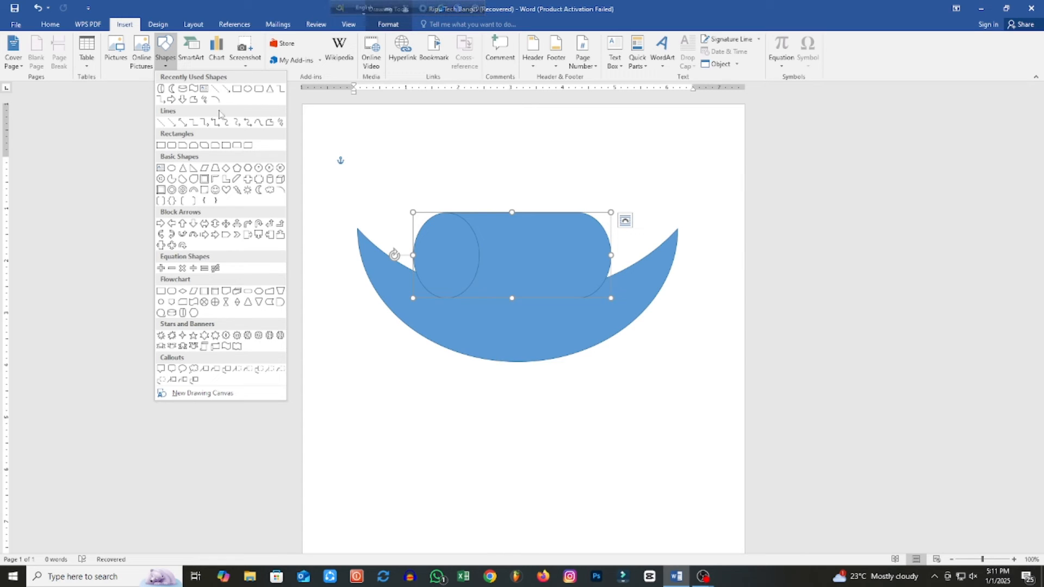
{"action": "left_click", "coordinate": [242, 93]}
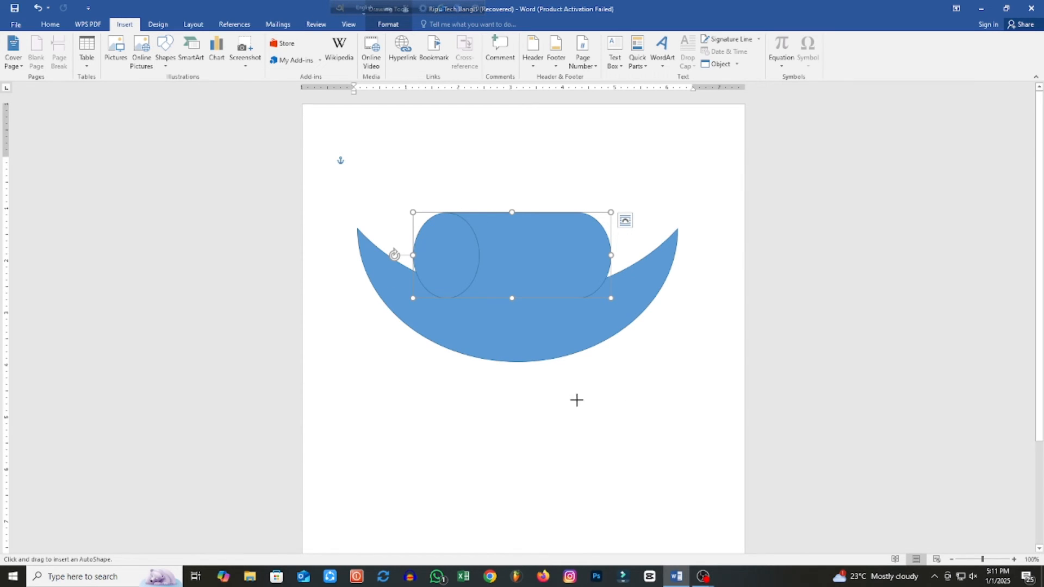
{"action": "left_click_drag", "start_coordinate": [577, 400], "coordinate": [605, 526]}
{"action": "left_click_drag", "start_coordinate": [591, 294], "coordinate": [627, 298]}
{"action": "left_click_drag", "start_coordinate": [618, 356], "coordinate": [661, 144]}
{"action": "left_click_drag", "start_coordinate": [674, 104], "coordinate": [587, 162]}
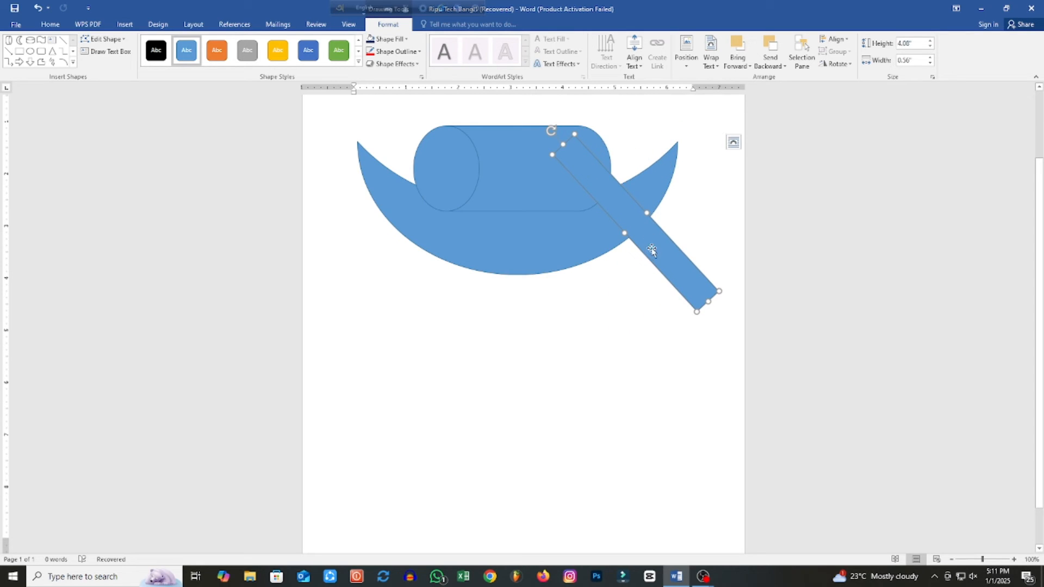
Move the tilted bar across the crescent's right tip, slim it to about 3.38" by 0.29" and make its tilt steeper.
{"action": "left_click_drag", "start_coordinate": [652, 250], "coordinate": [679, 218]}
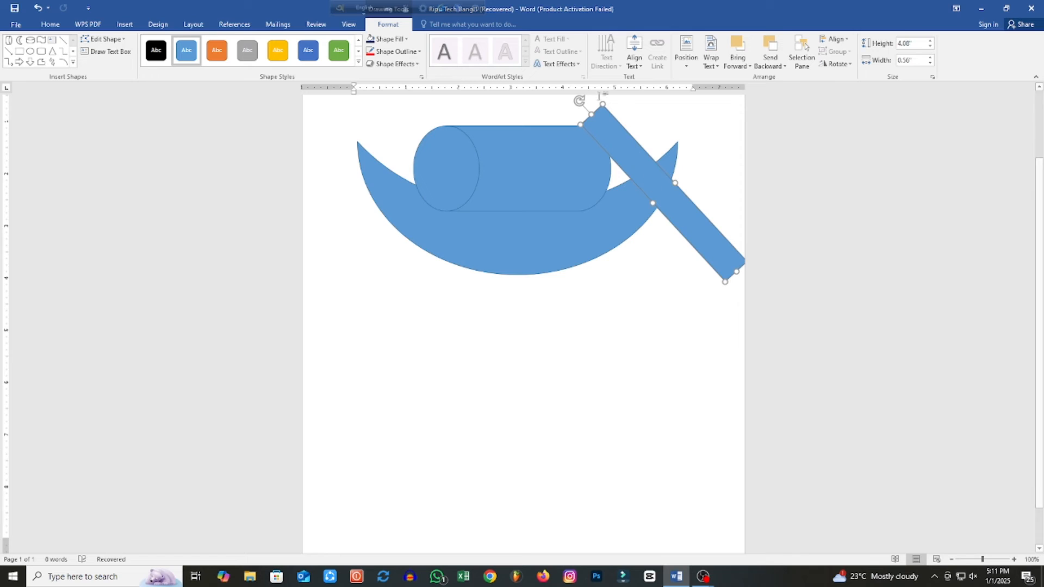
{"action": "left_click_drag", "start_coordinate": [604, 104], "coordinate": [616, 140]}
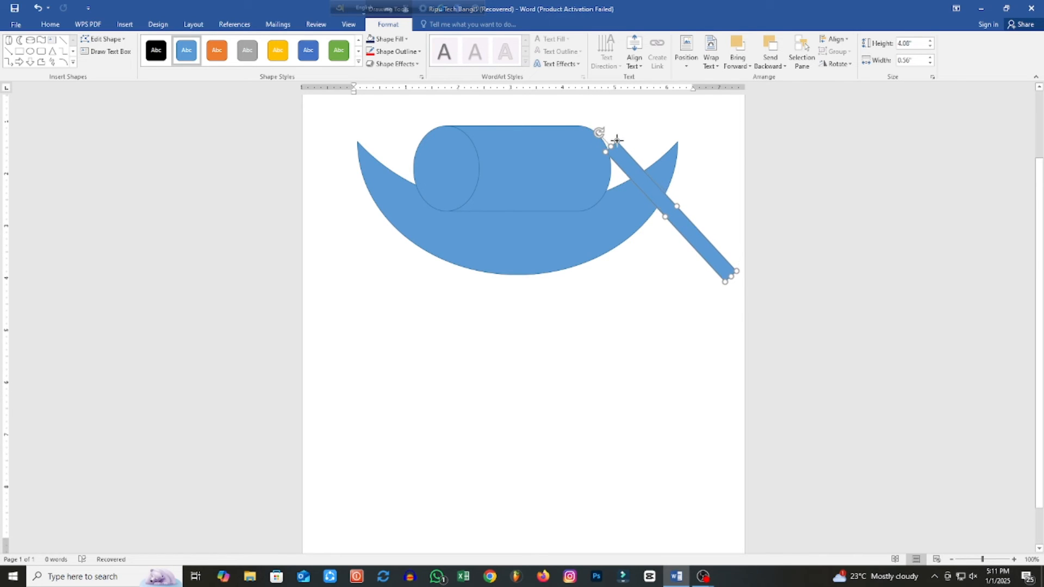
{"action": "left_click_drag", "start_coordinate": [696, 240], "coordinate": [695, 229]}
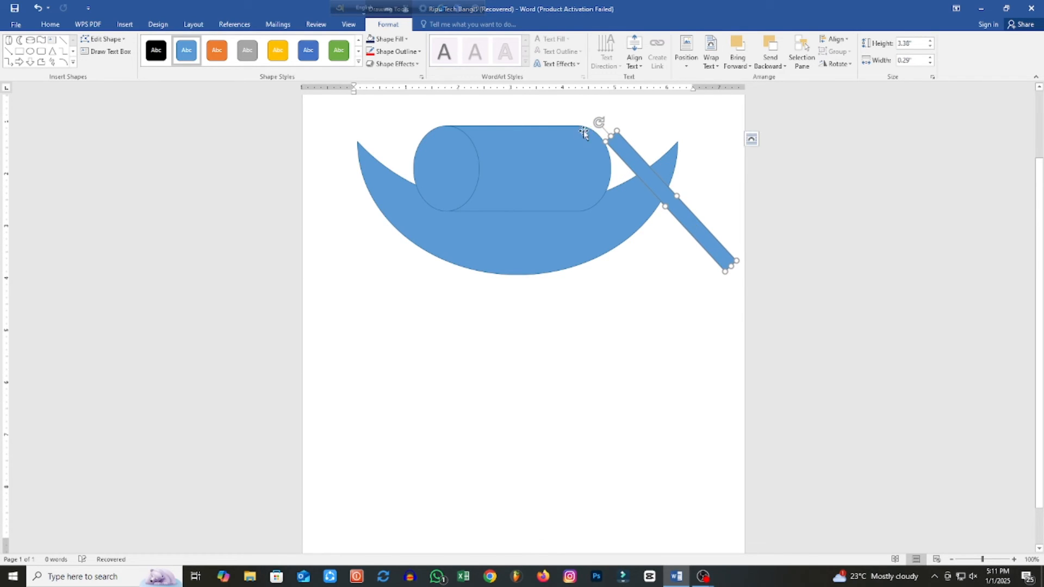
{"action": "left_click_drag", "start_coordinate": [599, 120], "coordinate": [603, 173]}
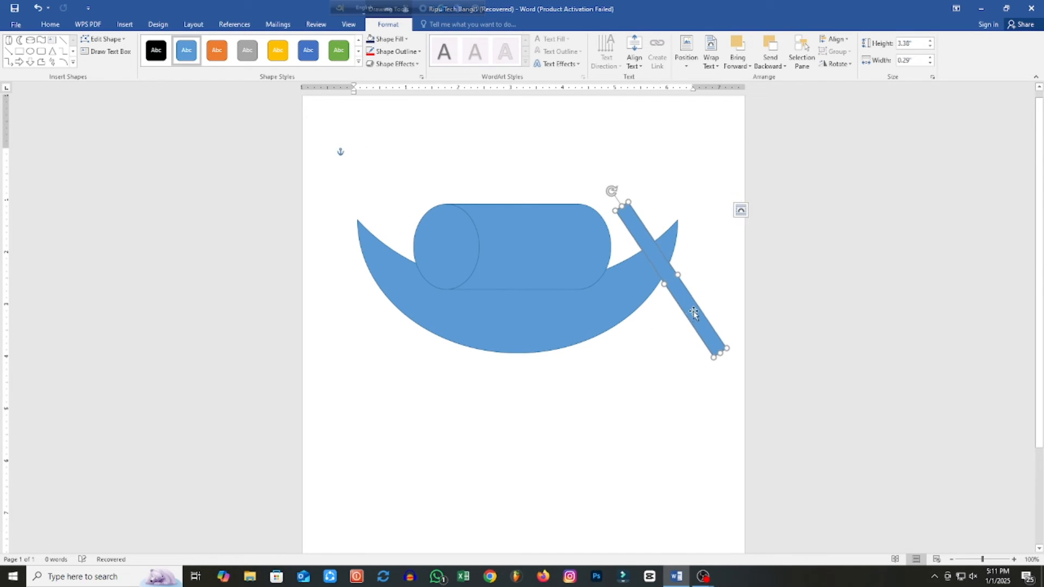
Lower the tilted bar slightly and shift the cylinder a little toward the crescent's left tip.
{"action": "left_click_drag", "start_coordinate": [688, 318], "coordinate": [689, 327]}
{"action": "left_click_drag", "start_coordinate": [514, 249], "coordinate": [492, 248]}
{"action": "left_click", "coordinate": [677, 253]}
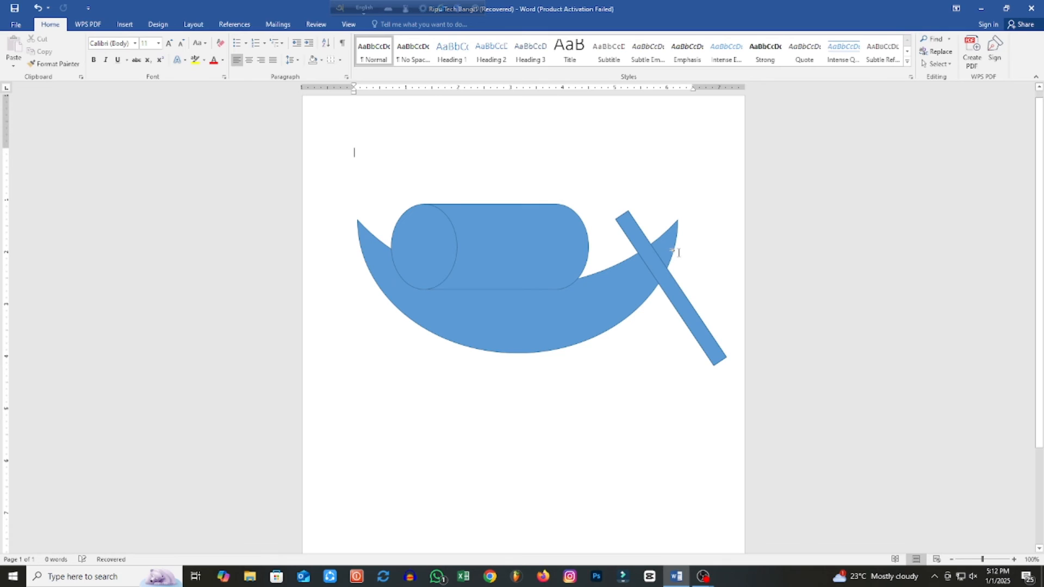
Make the bar's tilt steeper and move it slightly inward from the crescent's right tip.
{"action": "left_click", "coordinate": [685, 313]}
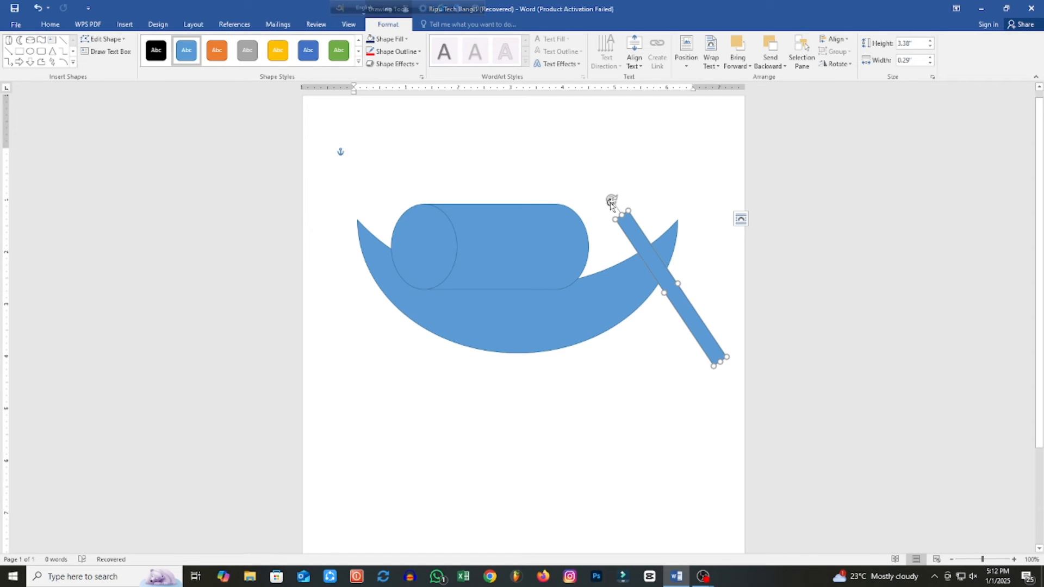
{"action": "left_click_drag", "start_coordinate": [611, 203], "coordinate": [619, 180]}
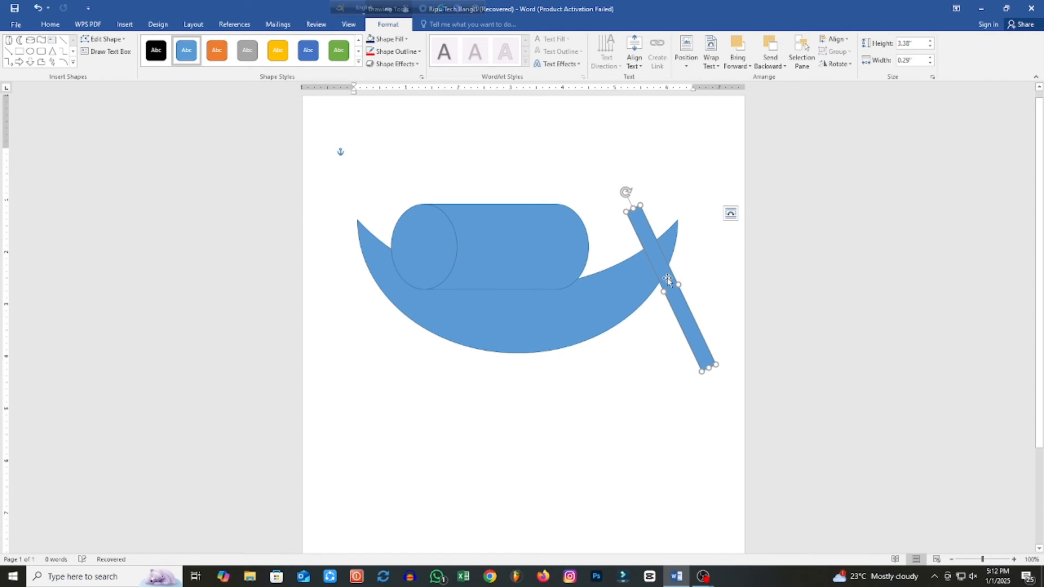
{"action": "left_click_drag", "start_coordinate": [667, 280], "coordinate": [651, 279]}
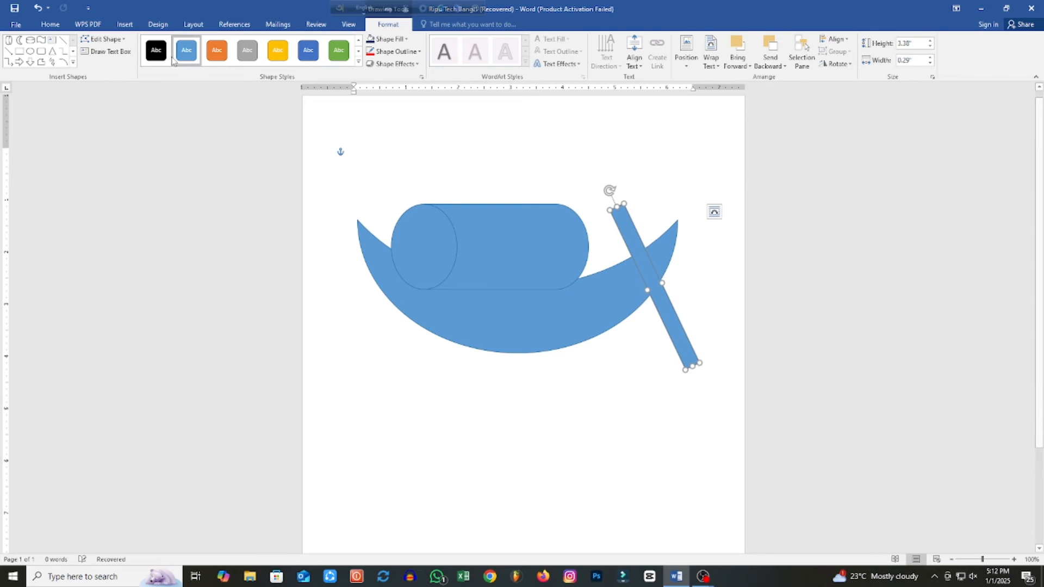
Draw a triangle about 1.16" high and 1.44" wide, rotate it counterclockwise and place it as a paddle blade on the bar's lower end.
{"action": "left_click", "coordinate": [125, 24]}
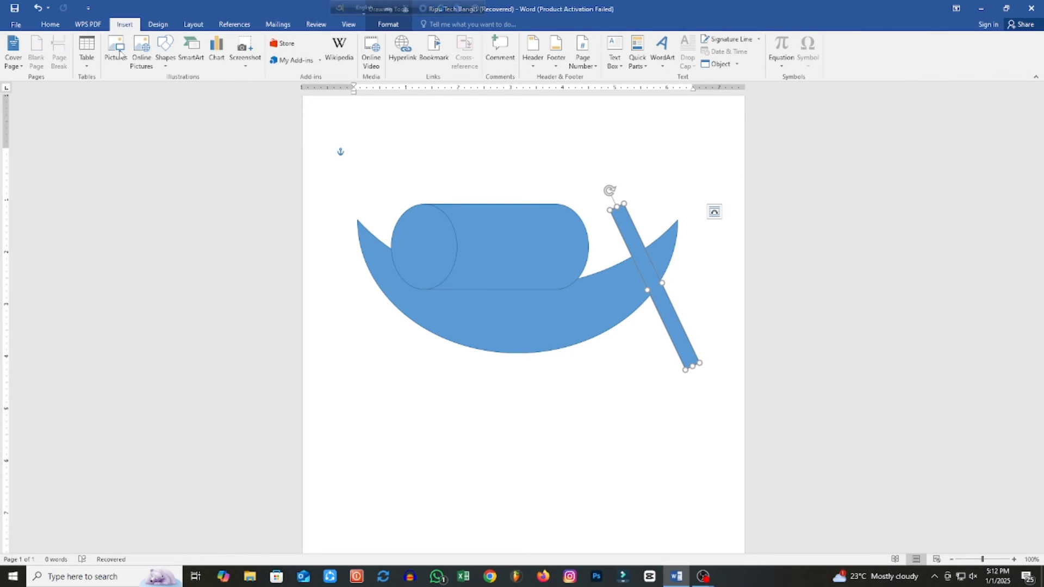
{"action": "left_click", "coordinate": [165, 60]}
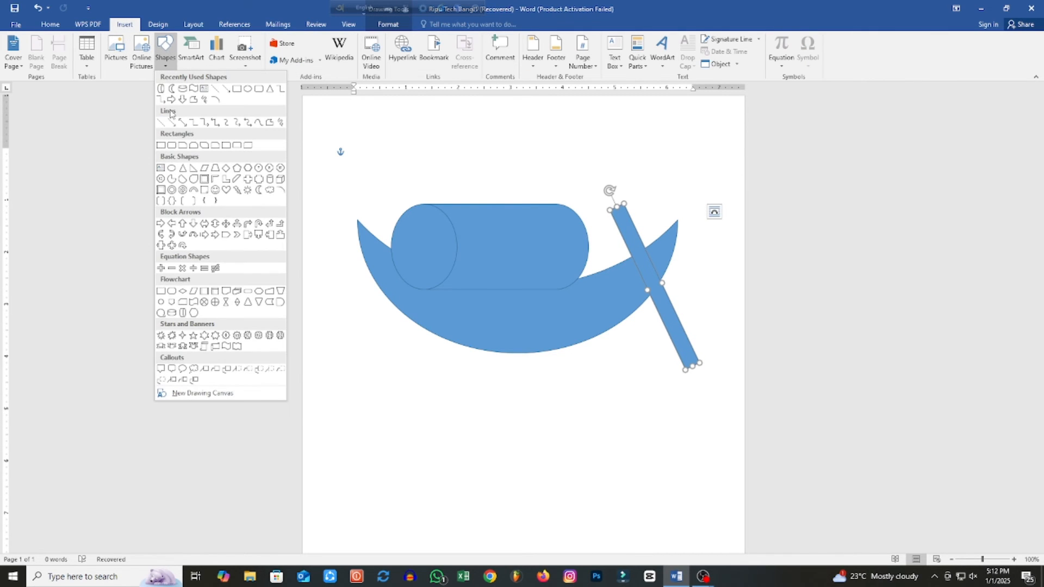
{"action": "left_click", "coordinate": [270, 89]}
{"action": "left_click_drag", "start_coordinate": [543, 417], "coordinate": [618, 477]}
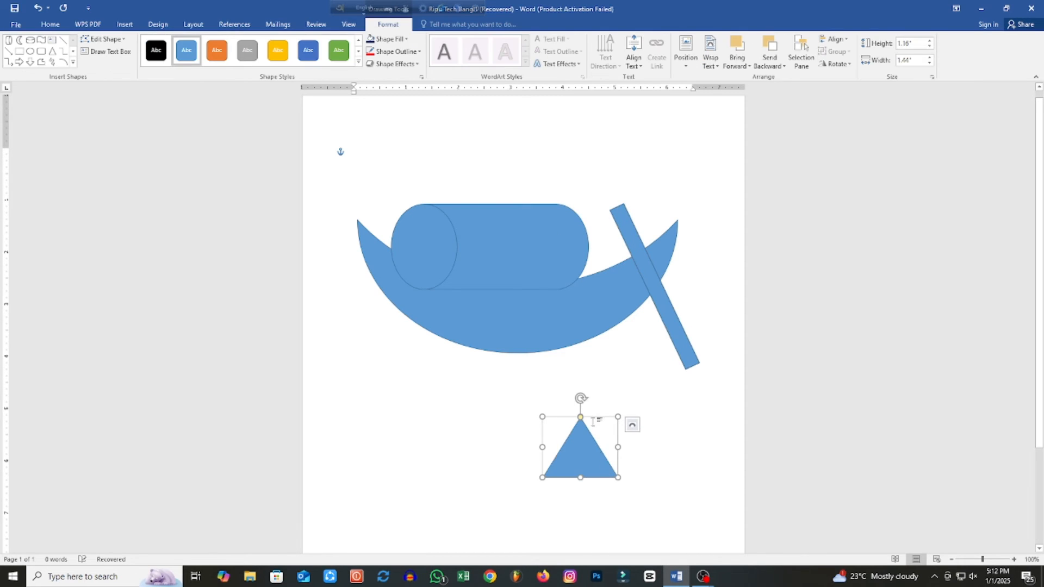
{"action": "left_click_drag", "start_coordinate": [580, 399], "coordinate": [568, 400]}
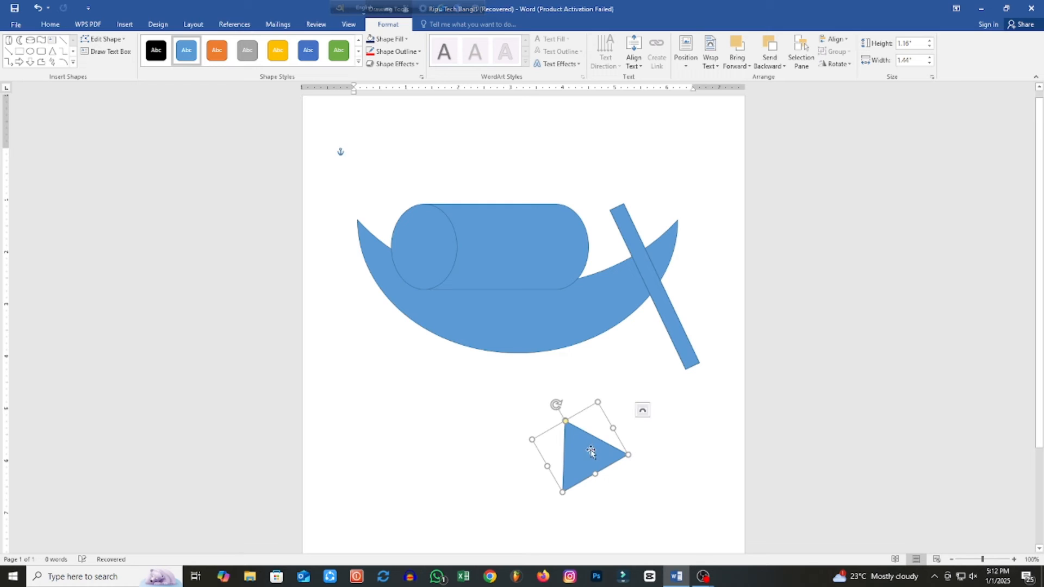
{"action": "left_click_drag", "start_coordinate": [590, 447], "coordinate": [696, 375]}
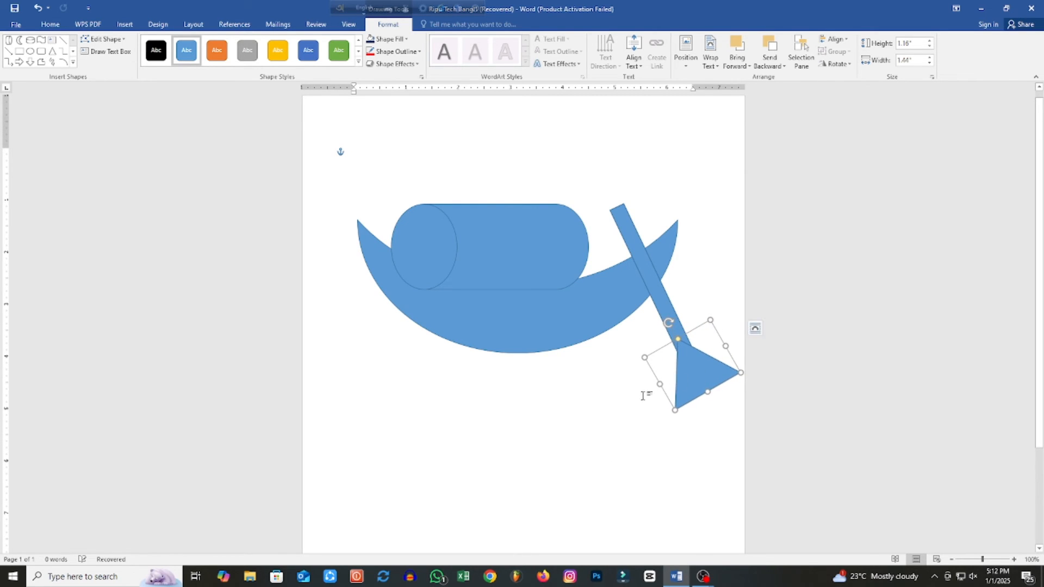
{"action": "left_click", "coordinate": [609, 407]}
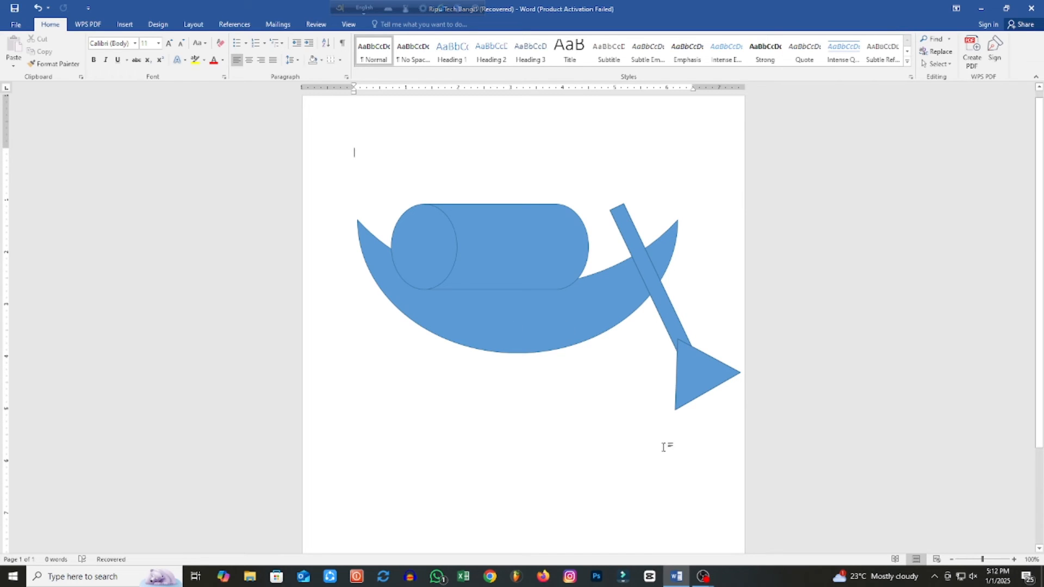
Apply the green preset shape style to both the triangular blade and the tilted bar.
{"action": "left_click", "coordinate": [701, 400]}
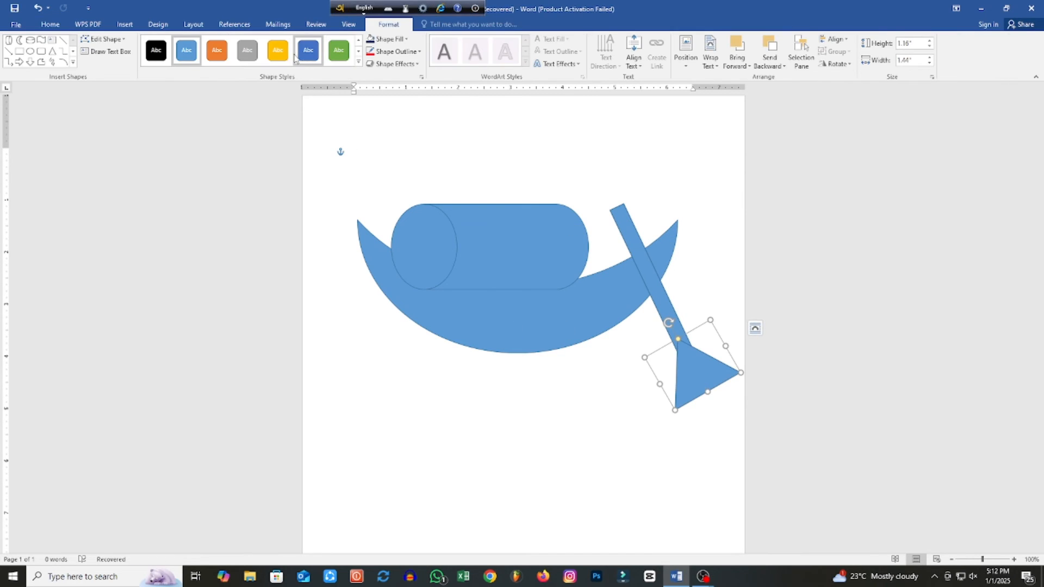
{"action": "left_click", "coordinate": [282, 56]}
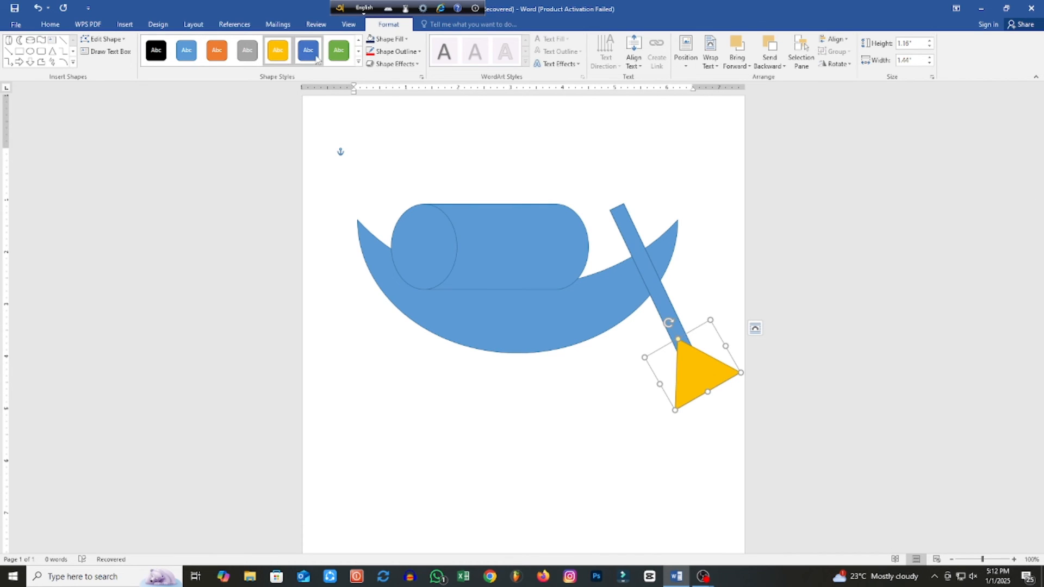
{"action": "left_click", "coordinate": [309, 53]}
{"action": "left_click", "coordinate": [337, 54]}
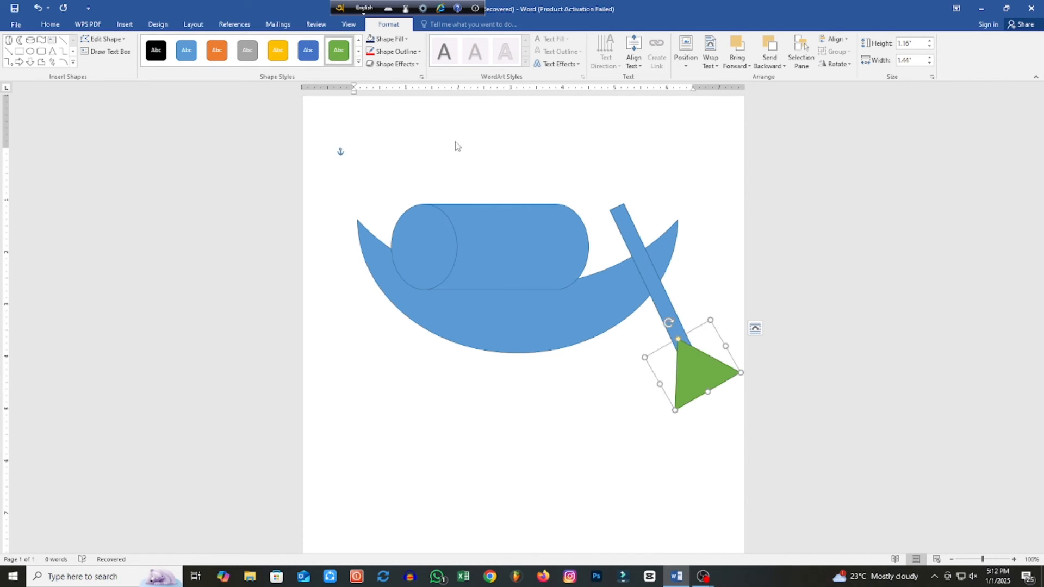
{"action": "left_click", "coordinate": [607, 142]}
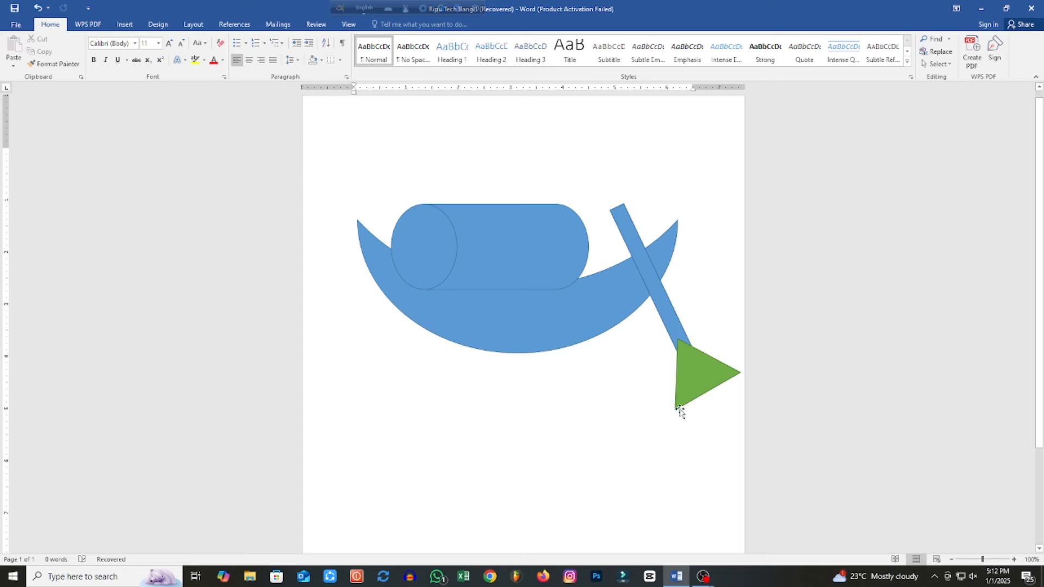
{"action": "left_click", "coordinate": [668, 313]}
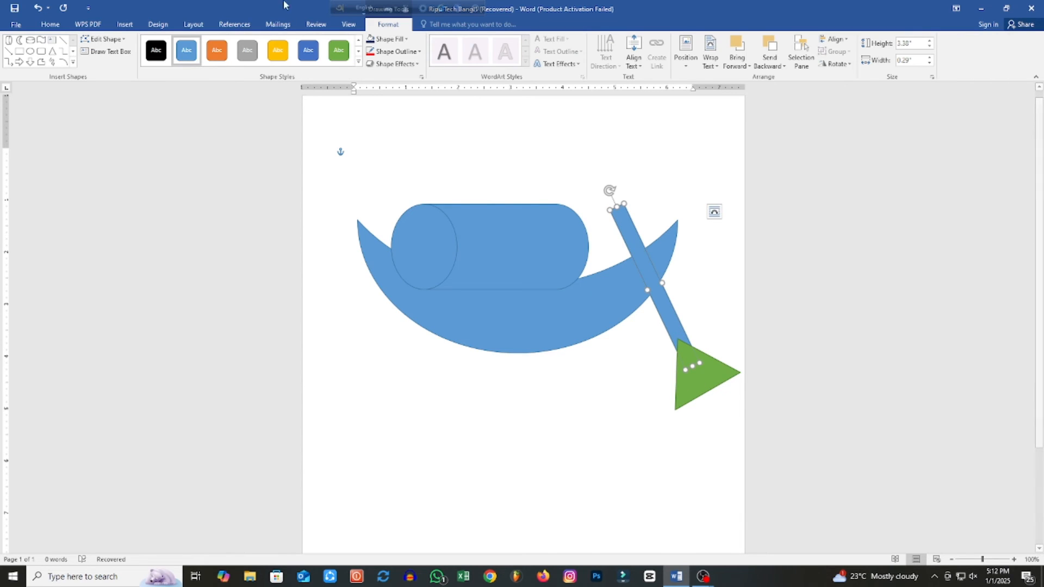
{"action": "left_click", "coordinate": [338, 50]}
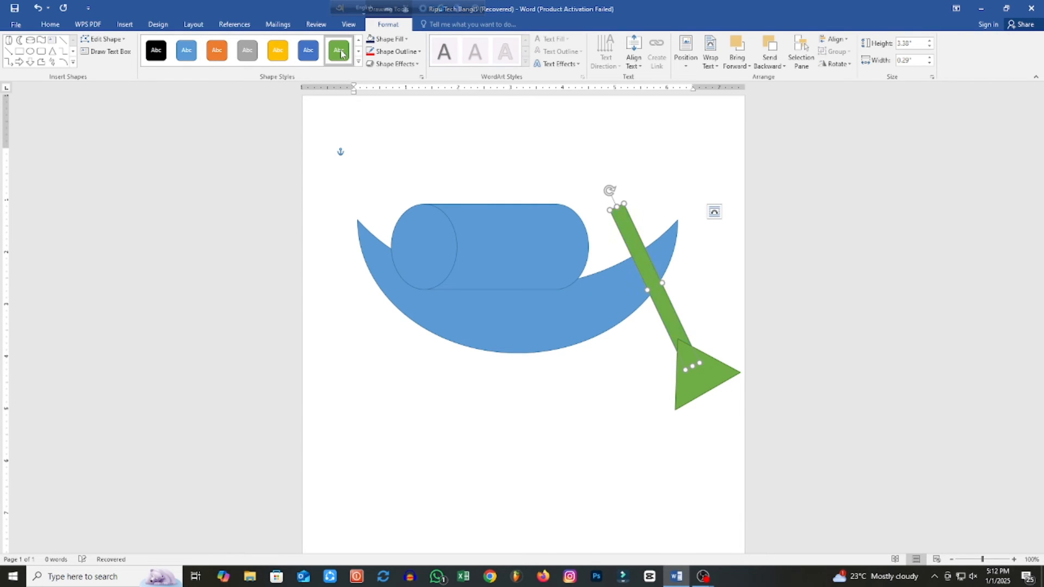
{"action": "left_click", "coordinate": [705, 249]}
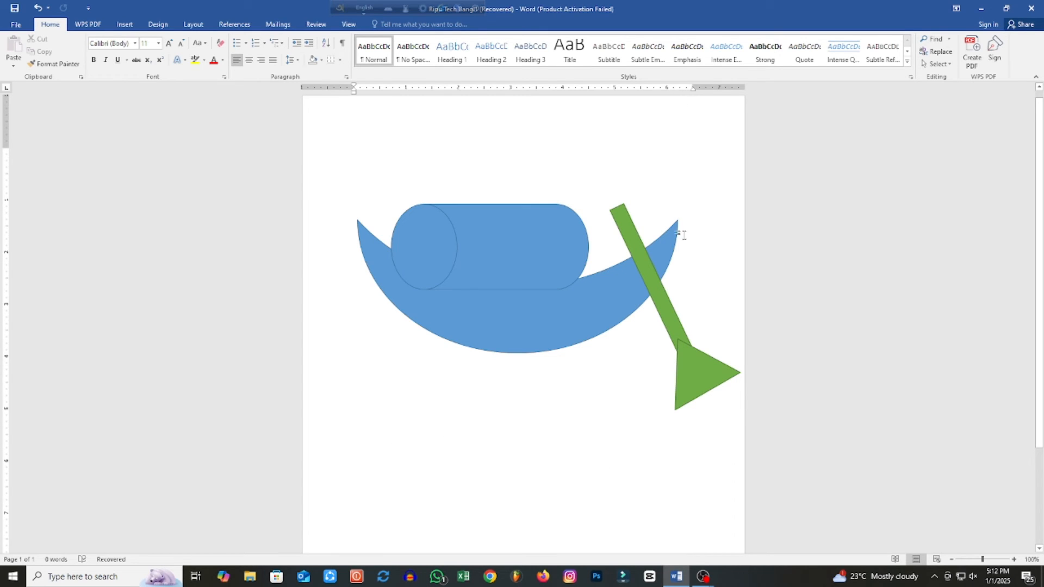
Shift the cylinder slightly to the right to centre it better in the crescent's hollow.
{"action": "left_click", "coordinate": [520, 238]}
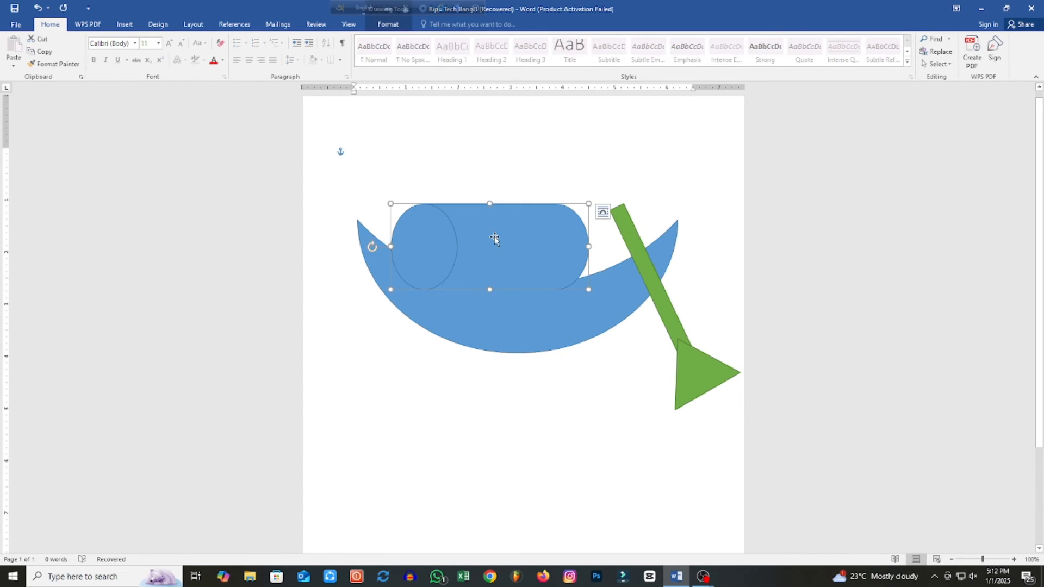
{"action": "left_click_drag", "start_coordinate": [491, 236], "coordinate": [501, 238]}
{"action": "left_click", "coordinate": [543, 143]}
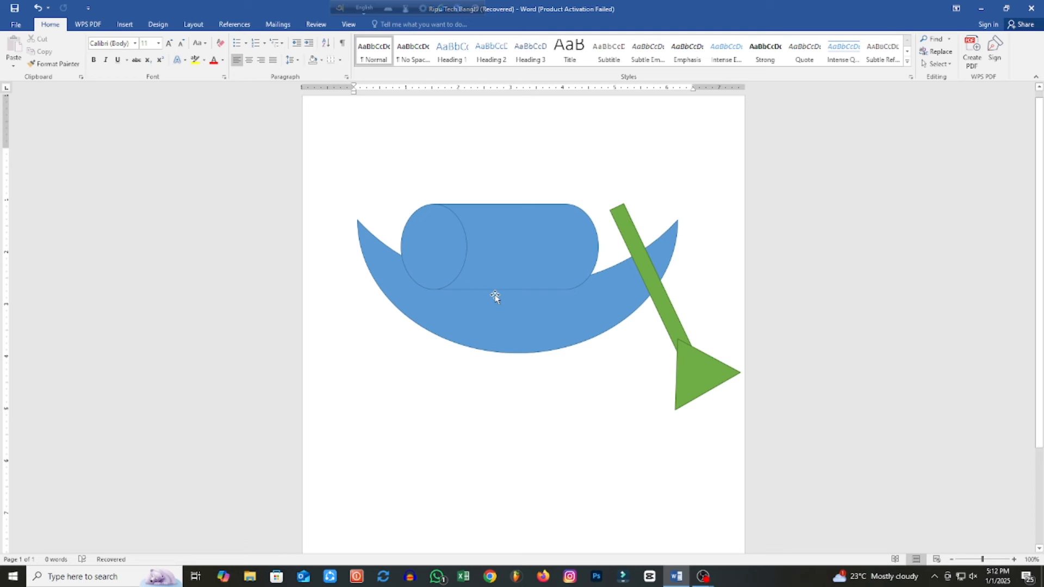
Delete the cylinder, the crescent and the tilted bar, keeping only the green triangle on the page.
{"action": "left_click", "coordinate": [530, 256]}
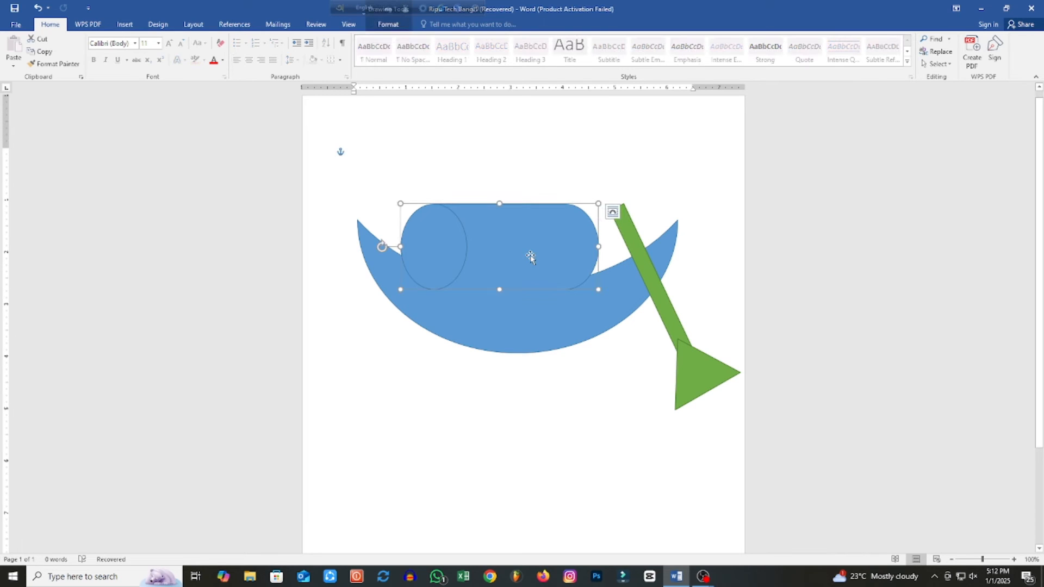
{"action": "key", "text": "Delete"}
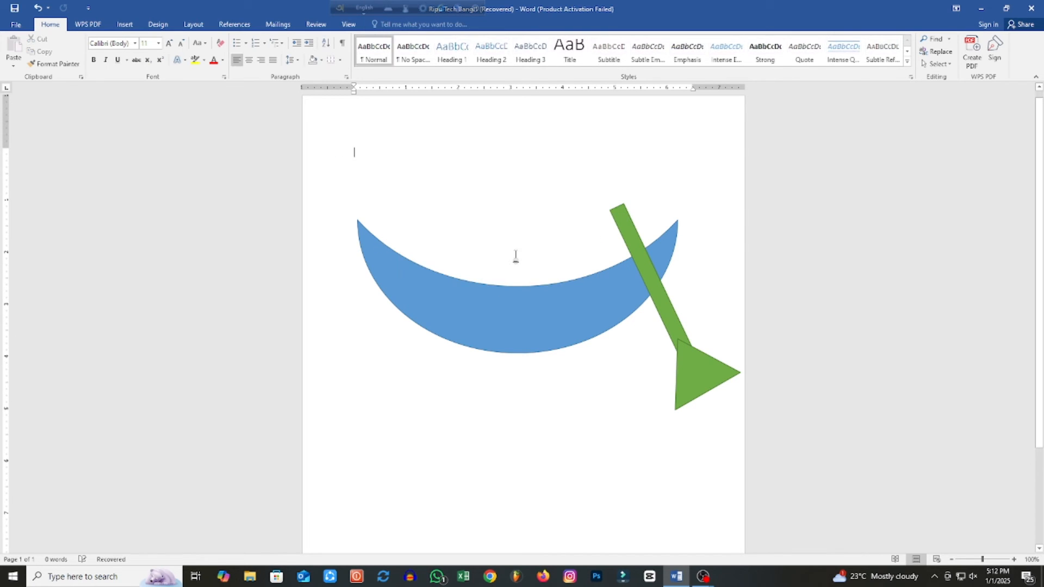
{"action": "left_click", "coordinate": [526, 307]}
{"action": "key", "text": "Delete"}
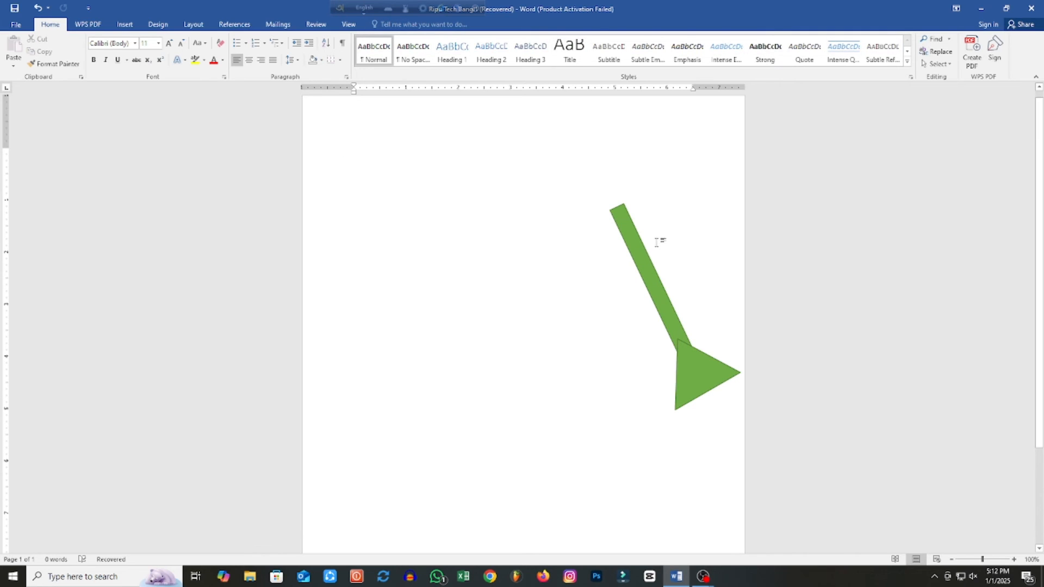
{"action": "left_click", "coordinate": [647, 273]}
{"action": "key", "text": "Delete"}
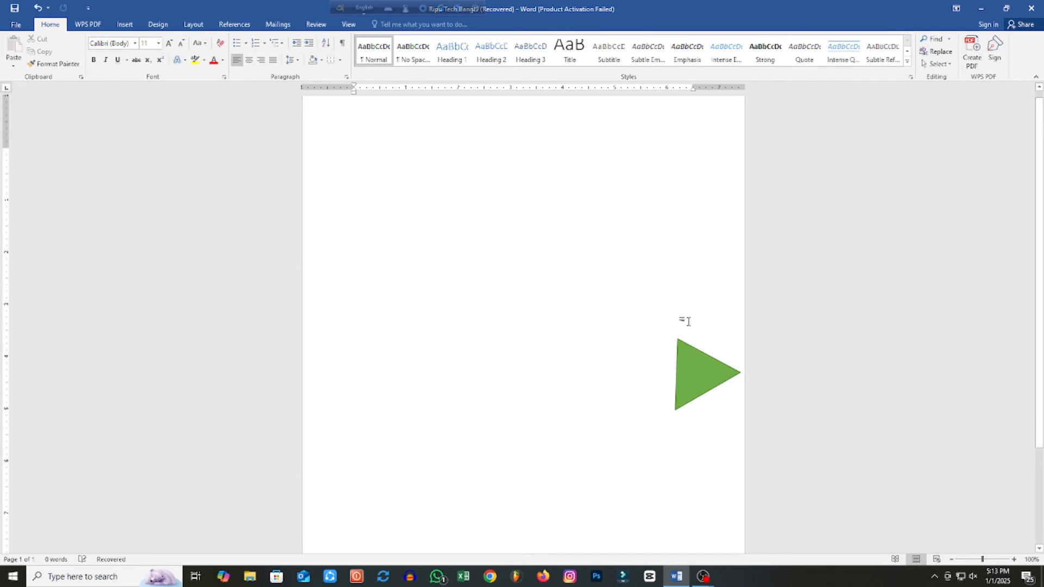
Move the green triangle to the upper middle of the page and rotate it nearly upright.
{"action": "left_click", "coordinate": [693, 374]}
{"action": "left_click_drag", "start_coordinate": [693, 374], "coordinate": [552, 297]}
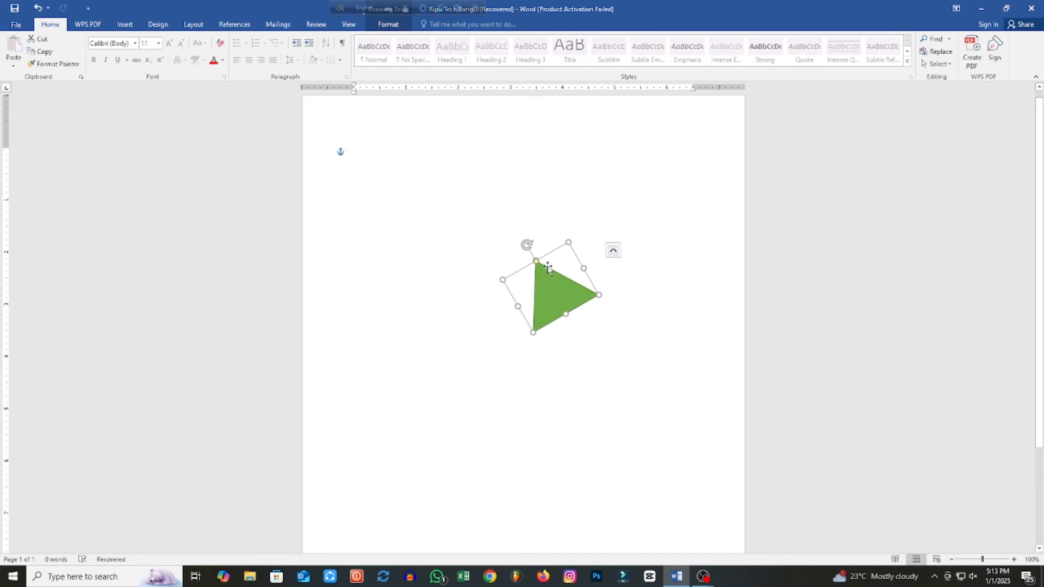
{"action": "left_click_drag", "start_coordinate": [526, 244], "coordinate": [551, 222]}
{"action": "left_click_drag", "start_coordinate": [553, 278], "coordinate": [507, 235]}
Draw a rectangle about 2.74" high and 6.05" wide and position it directly beneath the green triangle.
{"action": "left_click", "coordinate": [124, 24]}
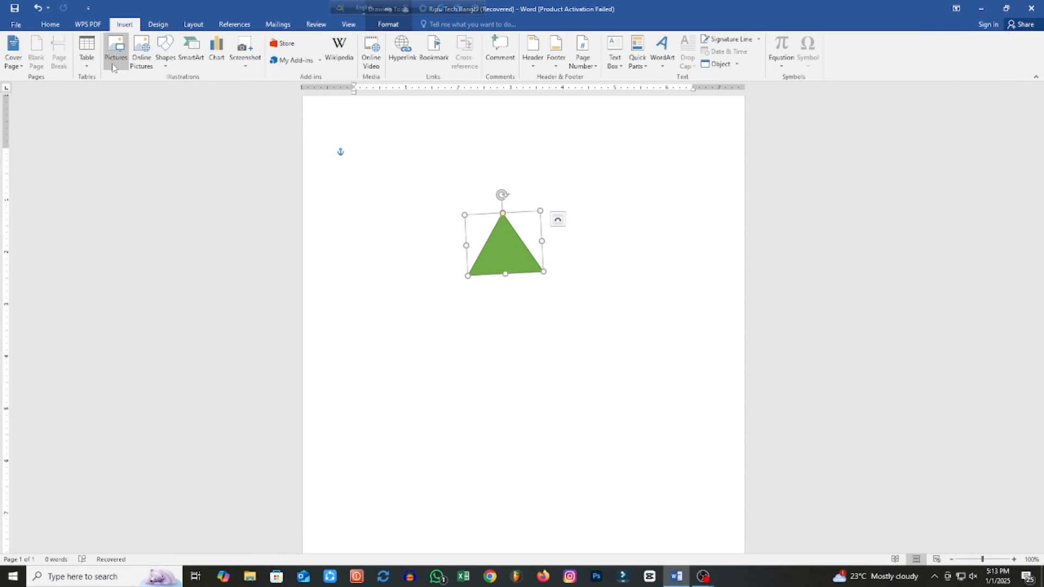
{"action": "left_click", "coordinate": [166, 55]}
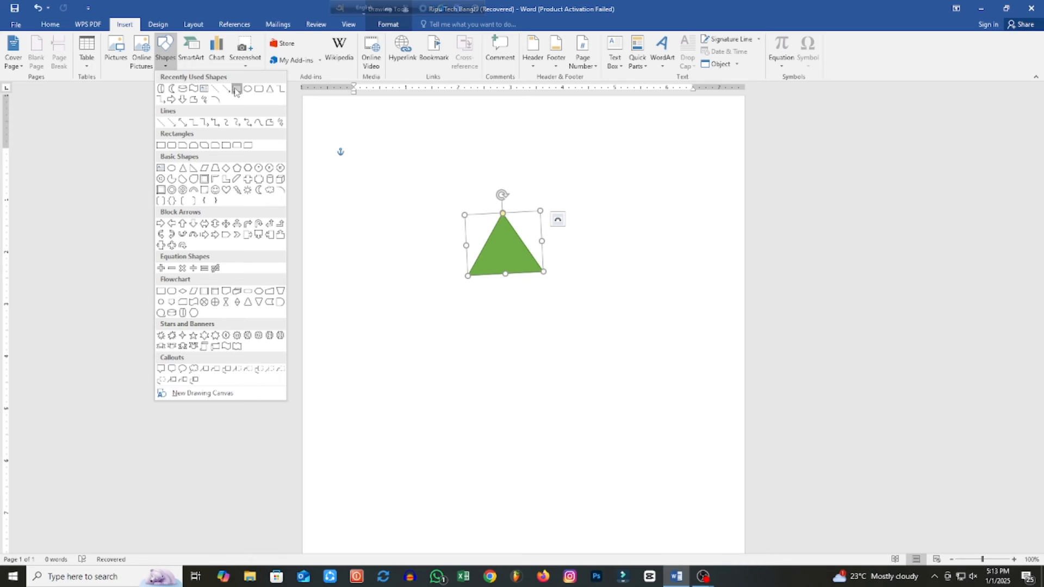
{"action": "left_click", "coordinate": [236, 88]}
{"action": "mouse_move", "coordinate": [397, 284]}
{"action": "left_mouse_down"}
{"action": "mouse_move", "coordinate": [711, 391]}
{"action": "mouse_move", "coordinate": [712, 428]}
{"action": "left_mouse_up"}
{"action": "left_click_drag", "start_coordinate": [641, 377], "coordinate": [598, 361]}
Enlarge the green triangle to about 1.99" by 5.61", level it and centre it on the rectangle's top edge as a roof.
{"action": "left_click", "coordinate": [507, 240]}
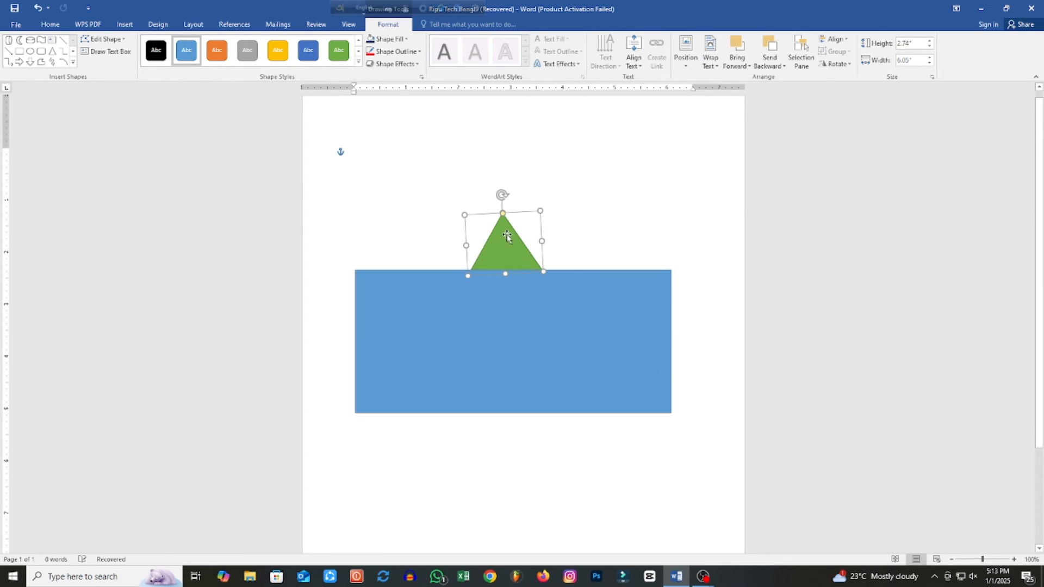
{"action": "left_click_drag", "start_coordinate": [544, 208], "coordinate": [754, 158]}
{"action": "left_click_drag", "start_coordinate": [659, 247], "coordinate": [553, 232]}
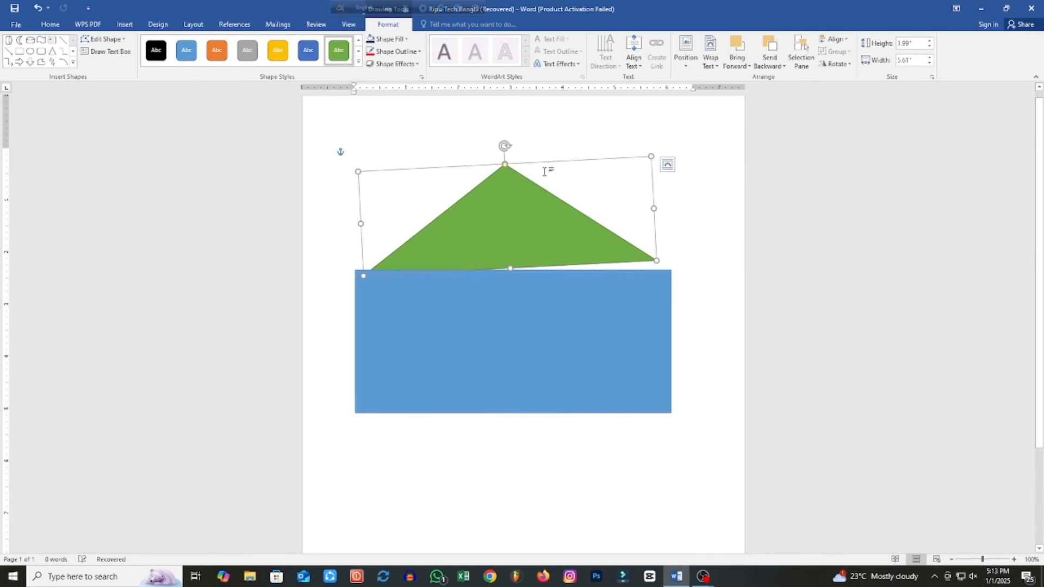
{"action": "left_click_drag", "start_coordinate": [501, 147], "coordinate": [508, 145]}
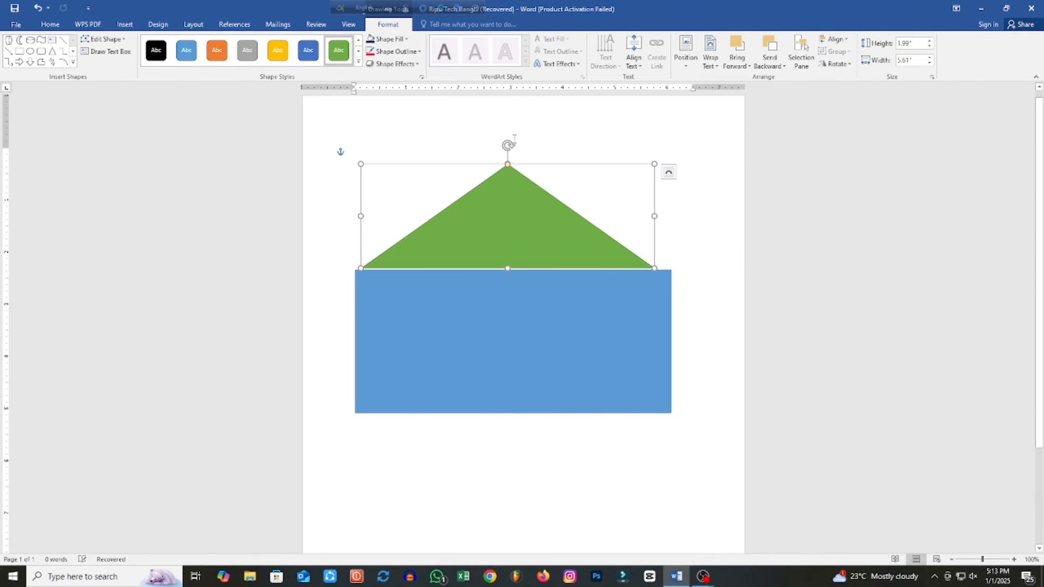
{"action": "left_click_drag", "start_coordinate": [528, 216], "coordinate": [532, 215]}
Narrow the blue rectangle to about 4.63" from both sides and centre it under the green roof.
{"action": "left_click", "coordinate": [643, 321]}
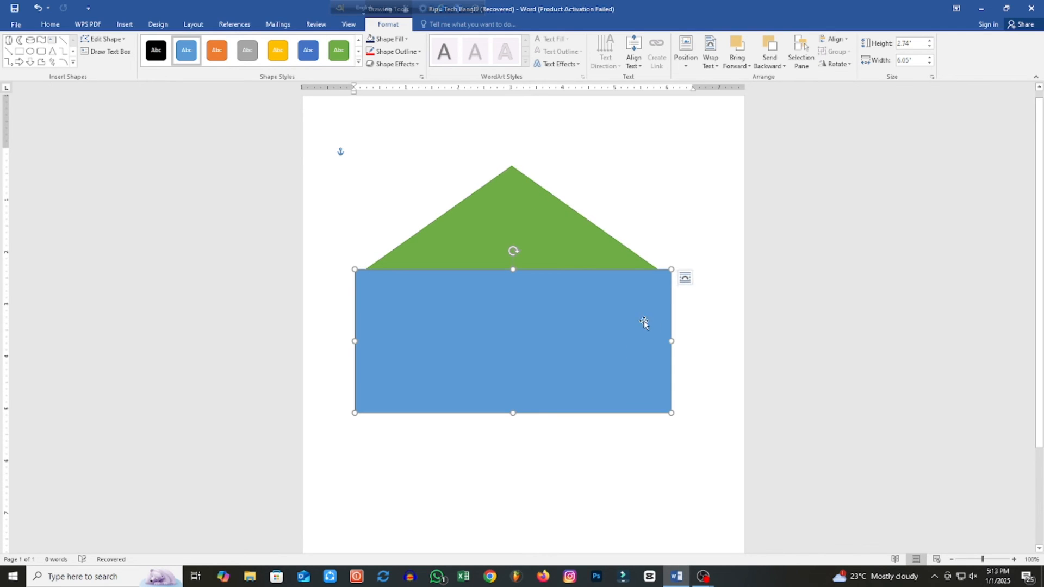
{"action": "left_click_drag", "start_coordinate": [674, 340], "coordinate": [634, 340]}
{"action": "left_click_drag", "start_coordinate": [356, 340], "coordinate": [396, 341]}
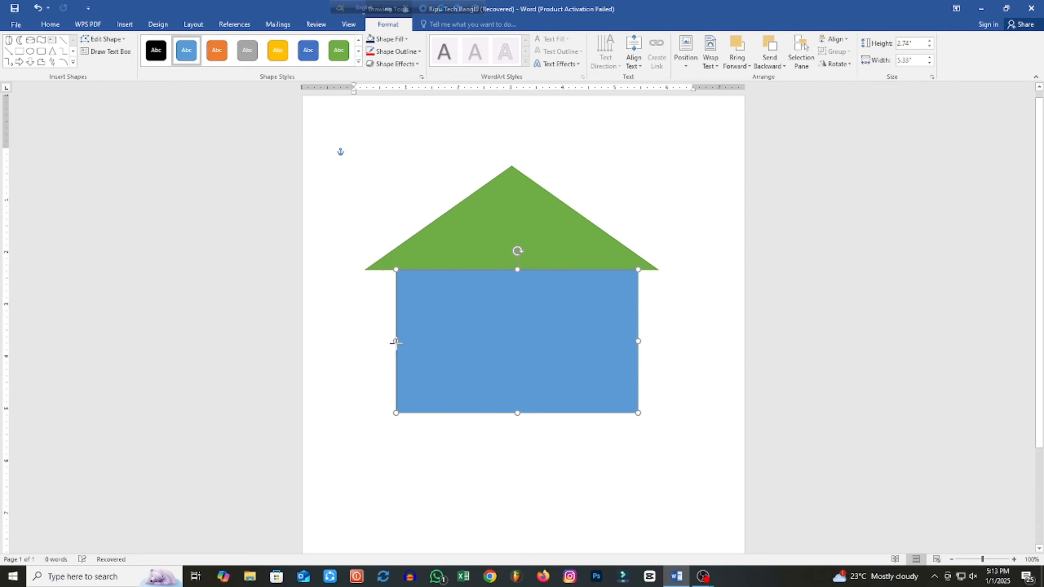
{"action": "left_click_drag", "start_coordinate": [532, 325], "coordinate": [536, 321]}
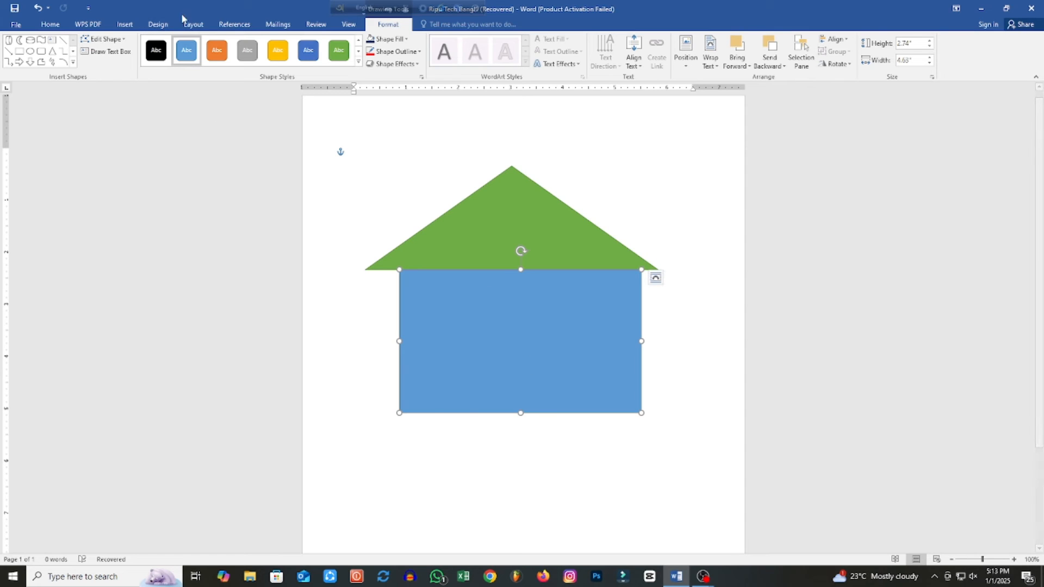
Draw a window rectangle about 1.05" high and 0.71" wide on the wall's upper left and give it the orange style with white outline.
{"action": "left_click", "coordinate": [124, 24]}
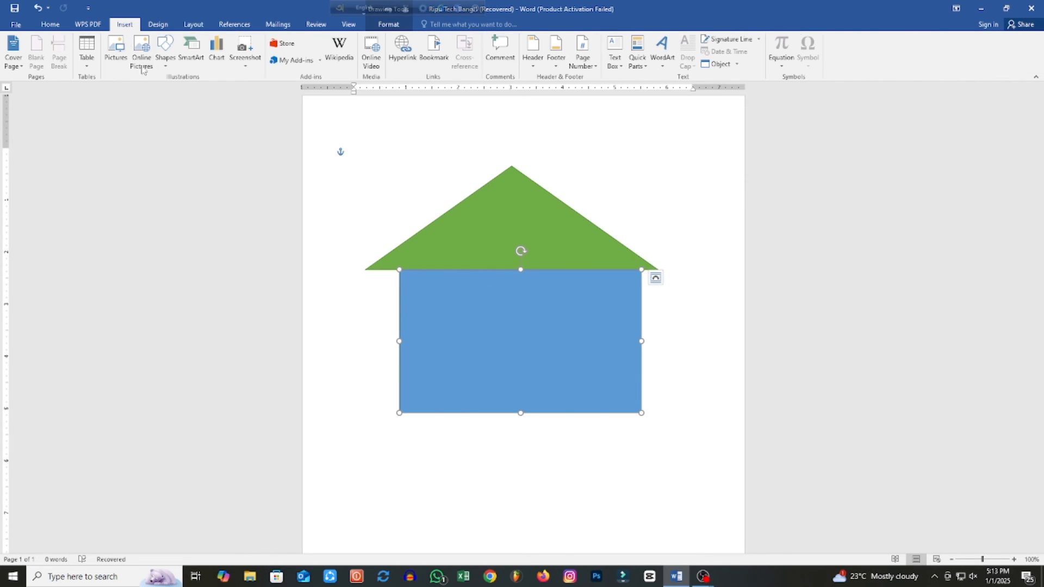
{"action": "left_click", "coordinate": [166, 60]}
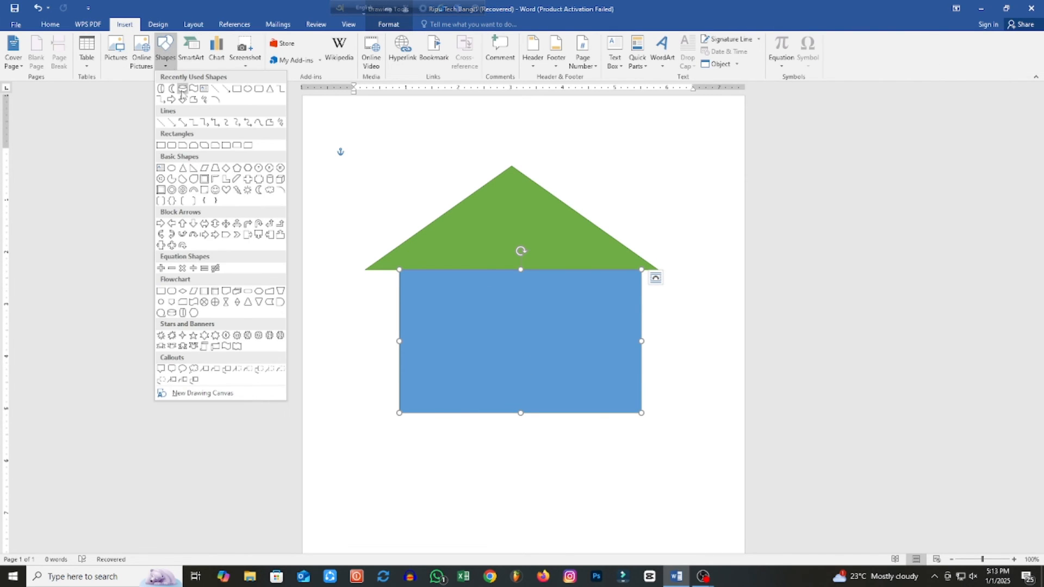
{"action": "left_click", "coordinate": [236, 89]}
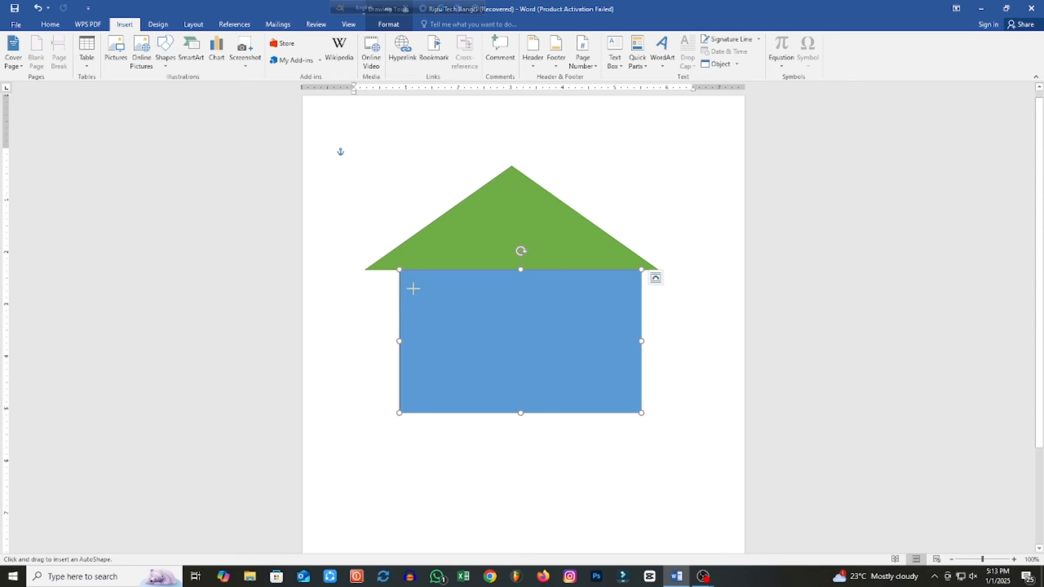
{"action": "left_click_drag", "start_coordinate": [413, 289], "coordinate": [450, 344]}
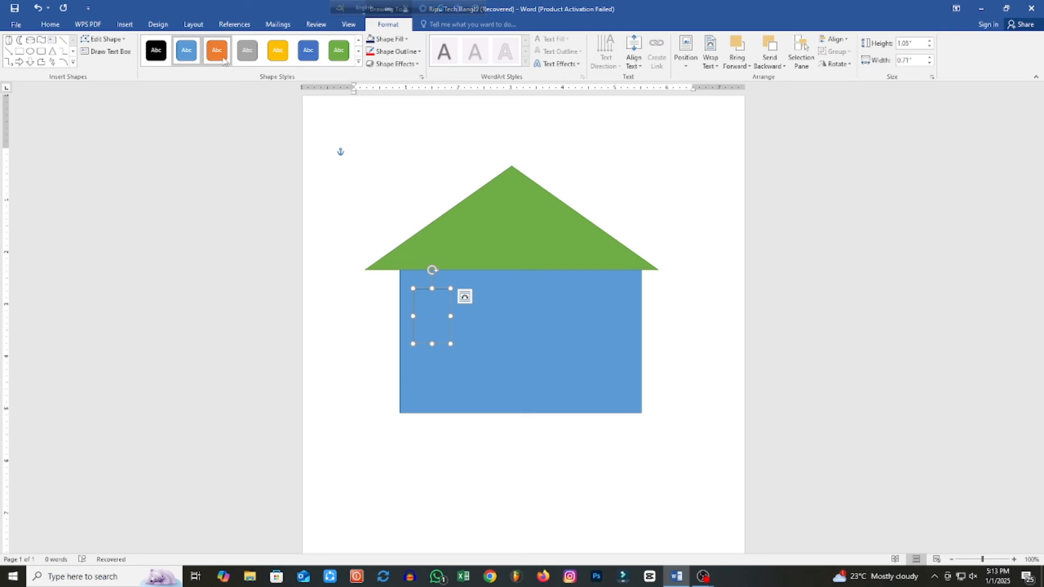
{"action": "left_click", "coordinate": [358, 64]}
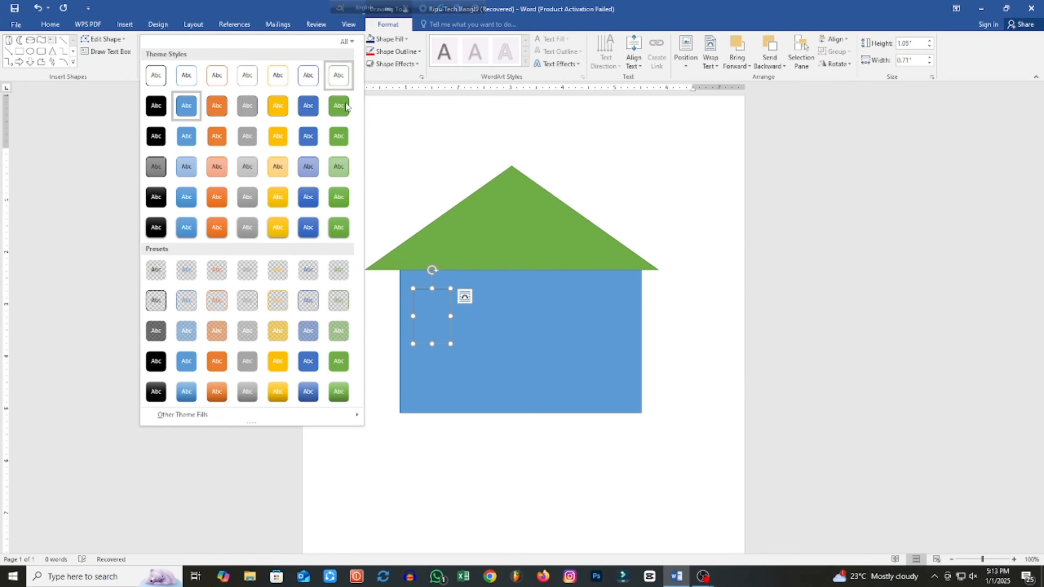
{"action": "left_click", "coordinate": [219, 140]}
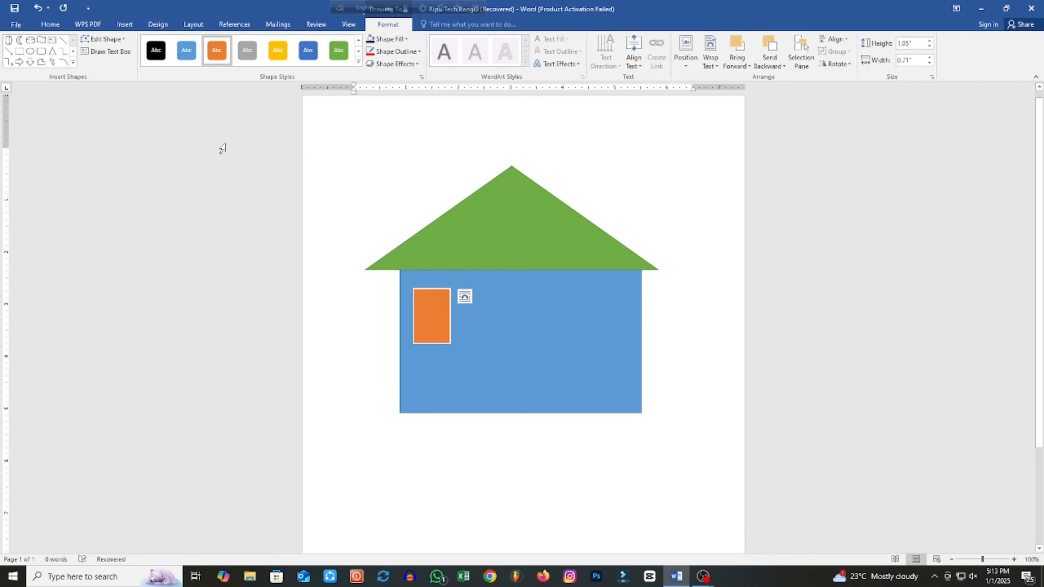
{"action": "right_click", "coordinate": [432, 309]}
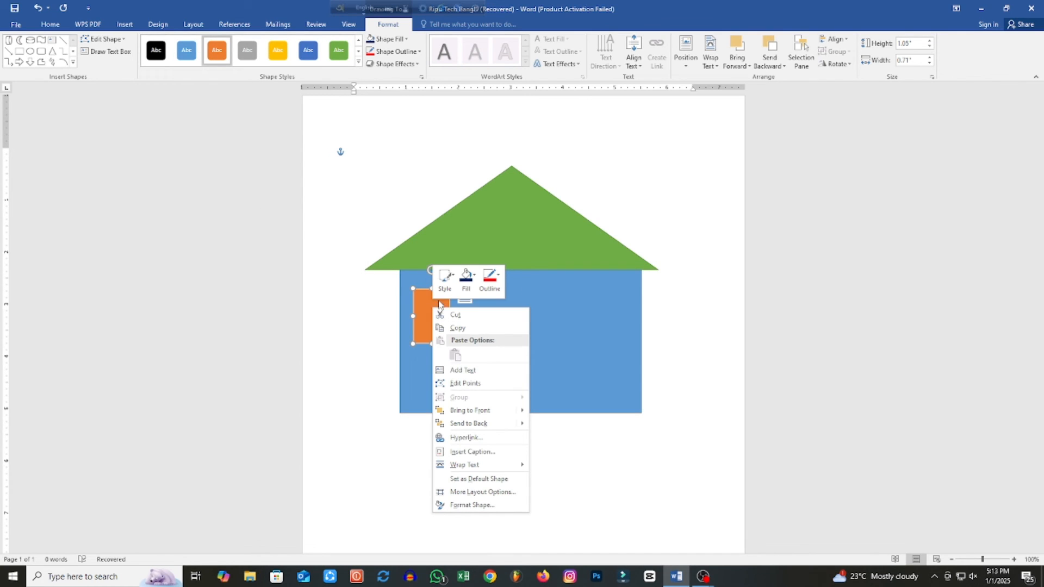
Add a second orange, white-outlined window about 0.97" high on the wall's upper right, widen it to 0.71" and level it with the first window.
{"action": "left_click", "coordinate": [125, 25]}
{"action": "left_click", "coordinate": [165, 51]}
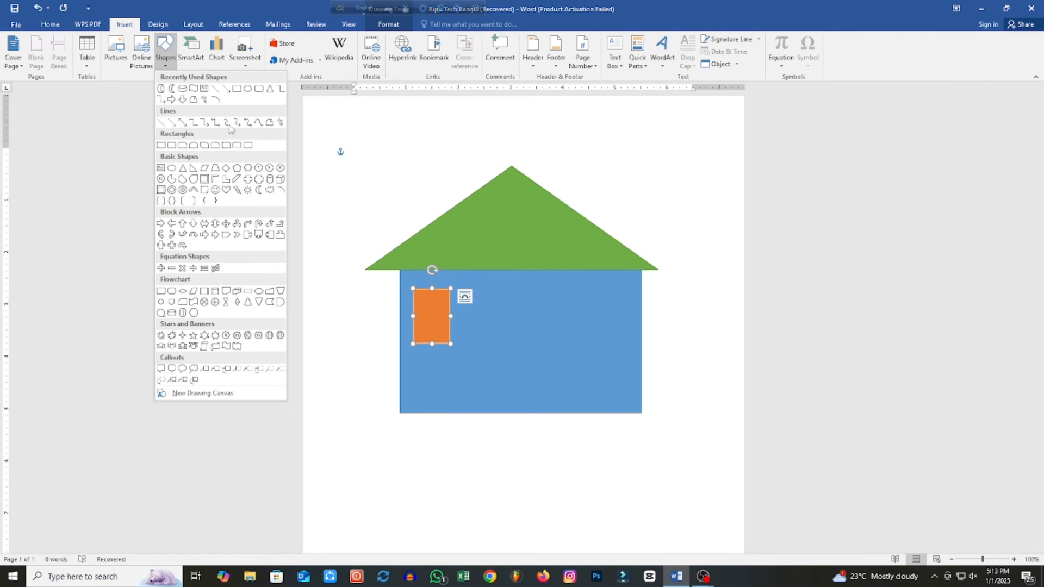
{"action": "left_click", "coordinate": [237, 89]}
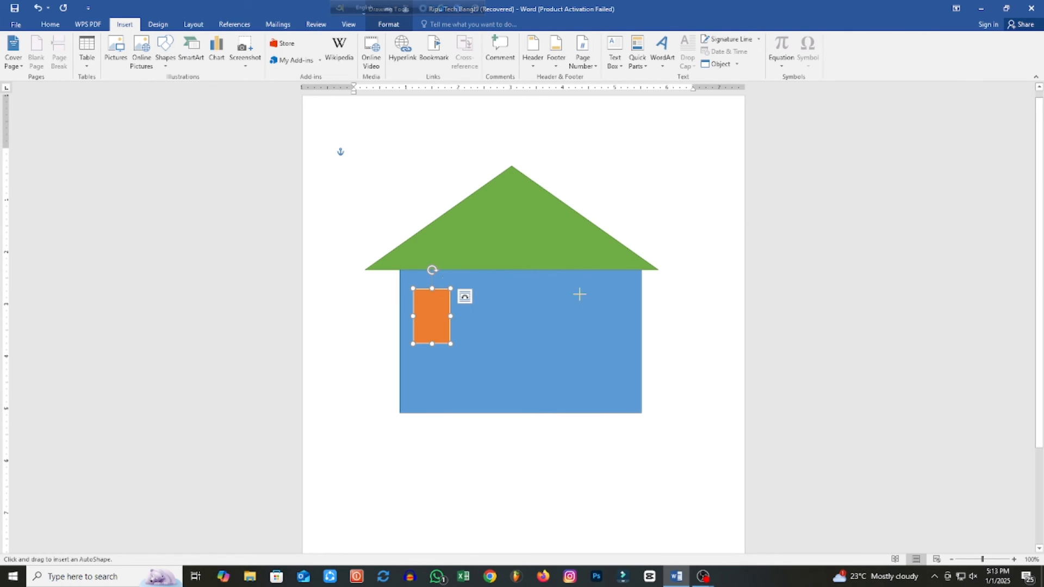
{"action": "mouse_move", "coordinate": [578, 299]}
{"action": "left_mouse_down"}
{"action": "mouse_move", "coordinate": [607, 356]}
{"action": "mouse_move", "coordinate": [596, 321]}
{"action": "left_mouse_up"}
{"action": "left_click", "coordinate": [217, 50]}
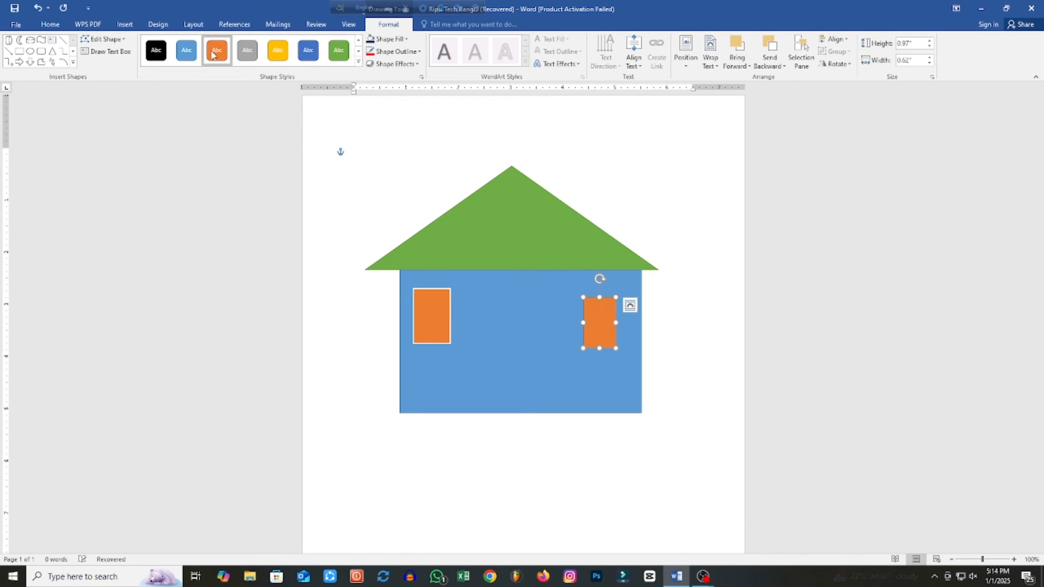
{"action": "left_click", "coordinate": [359, 63]}
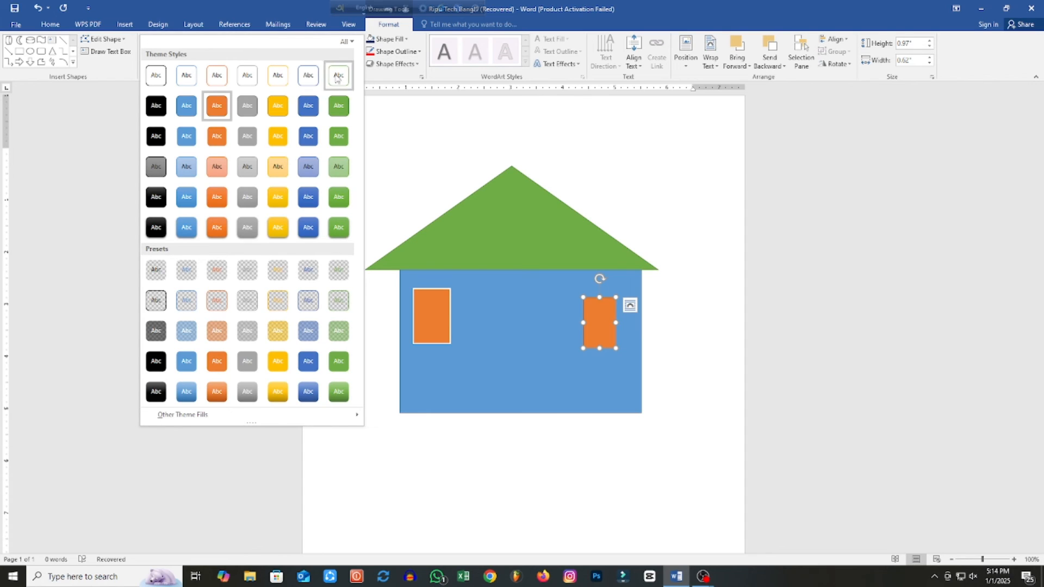
{"action": "left_click", "coordinate": [212, 134]}
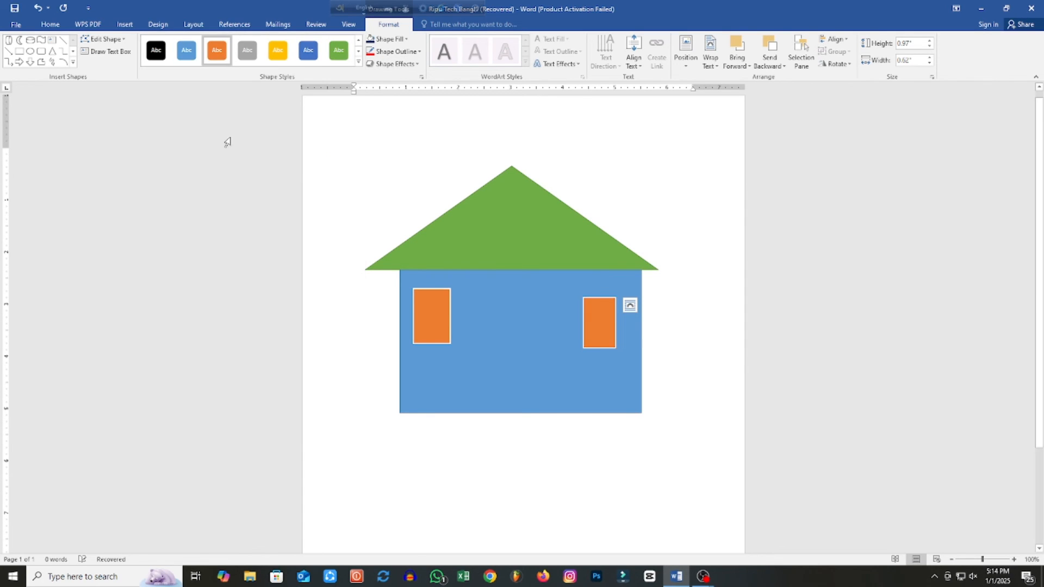
{"action": "left_click", "coordinate": [603, 324]}
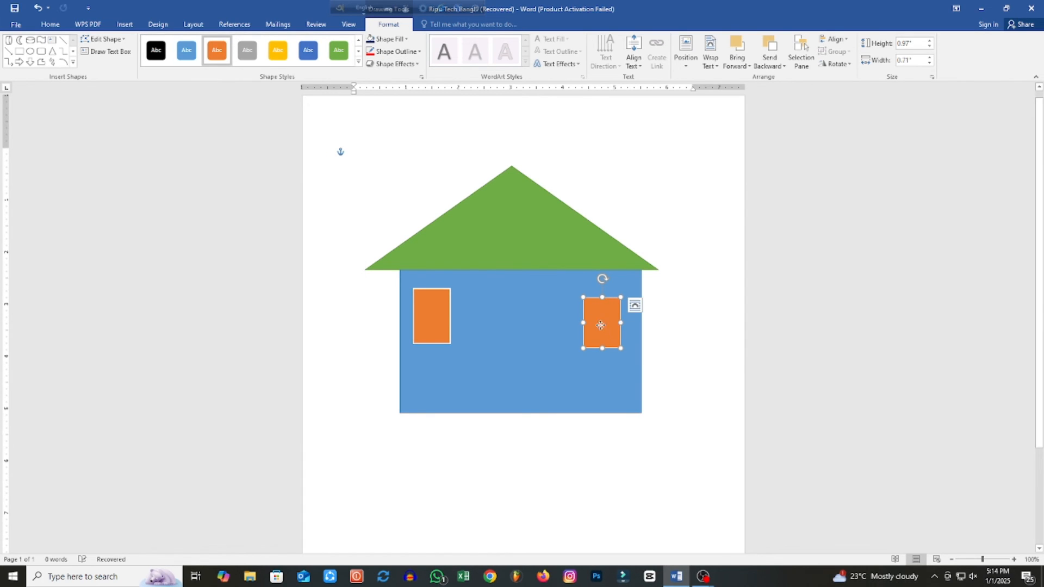
{"action": "left_click_drag", "start_coordinate": [600, 329], "coordinate": [600, 321]}
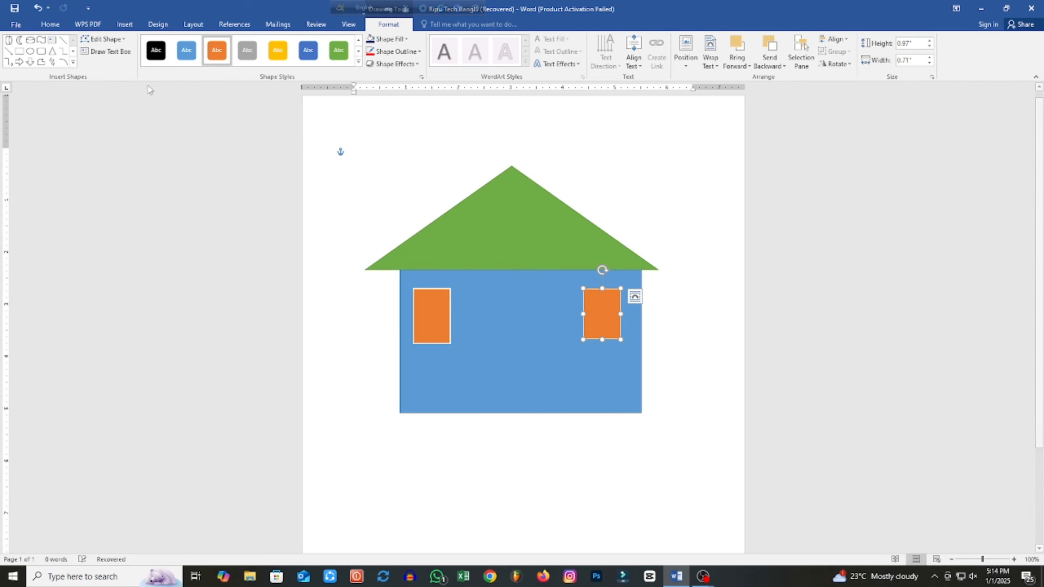
Draw a door rectangle about 1.65" high and 0.77" wide at the middle of the wall, reaching down to its bottom edge.
{"action": "left_click", "coordinate": [125, 24]}
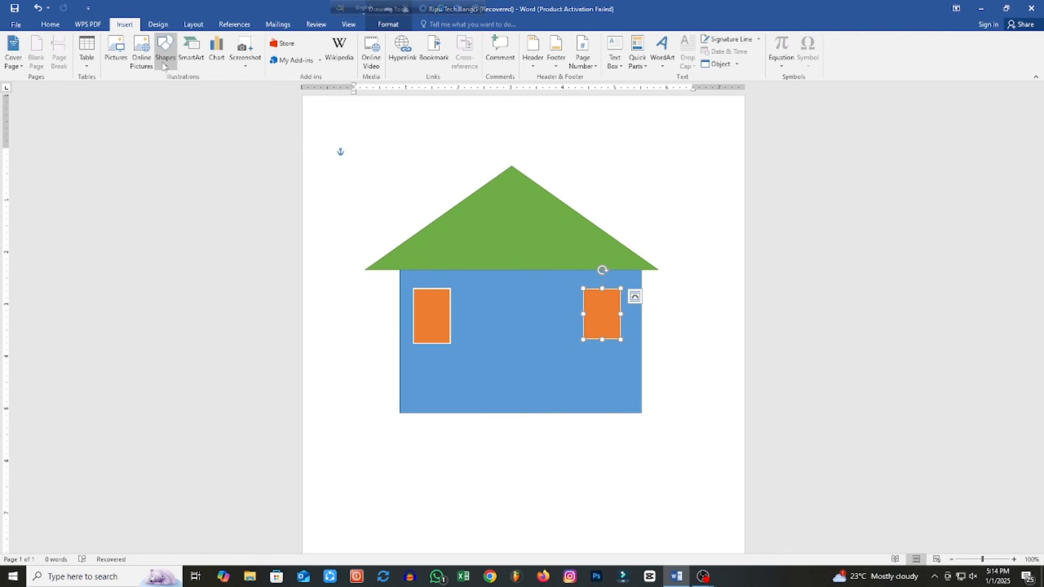
{"action": "left_click", "coordinate": [165, 53]}
{"action": "left_click", "coordinate": [236, 91]}
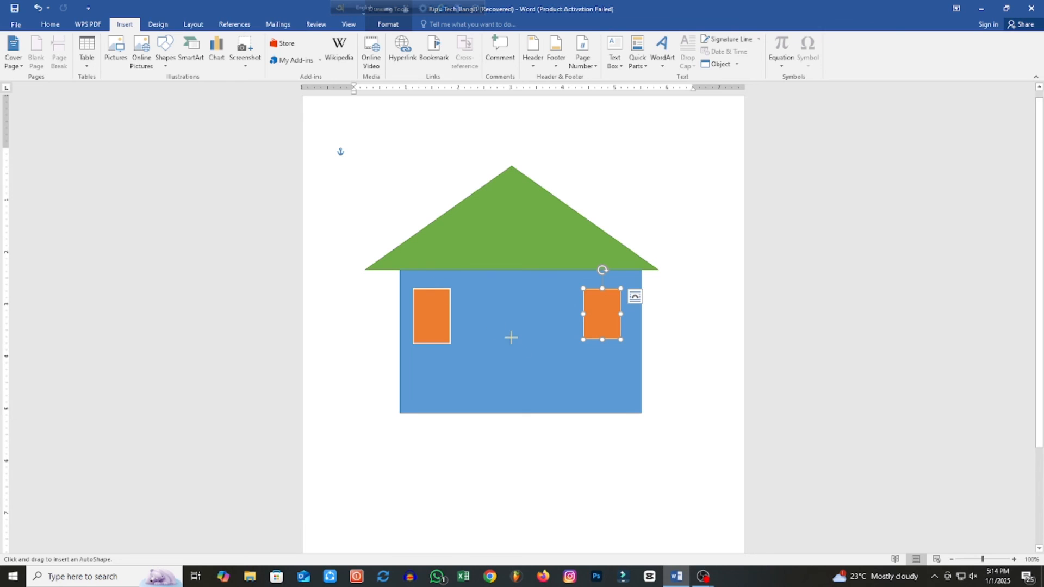
{"action": "left_click_drag", "start_coordinate": [501, 326], "coordinate": [541, 413]}
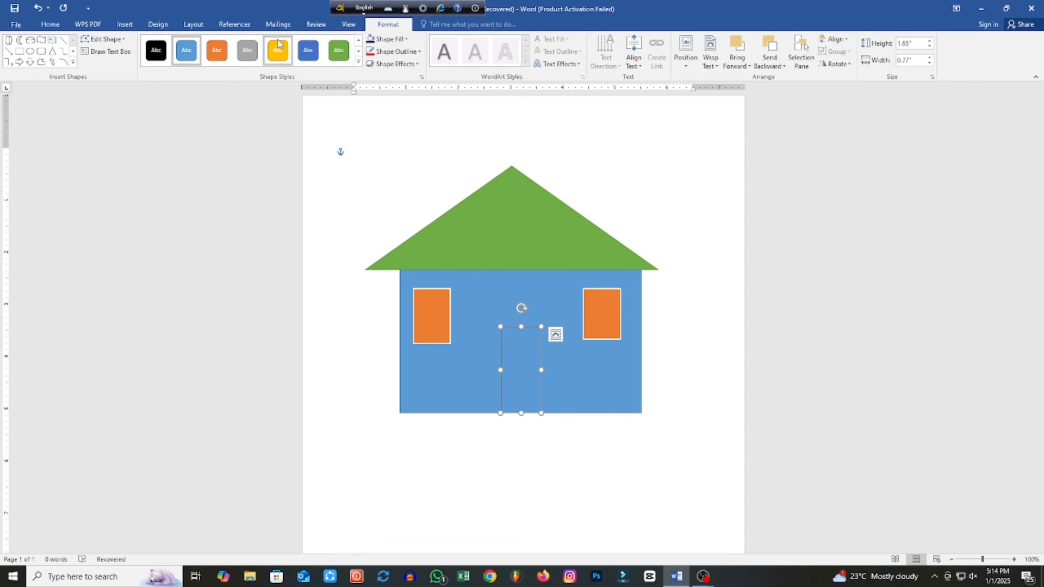
Fill the door with a dark navy blue from the standard colour palette and shift it slightly left to centre it between the windows.
{"action": "left_click", "coordinate": [358, 61]}
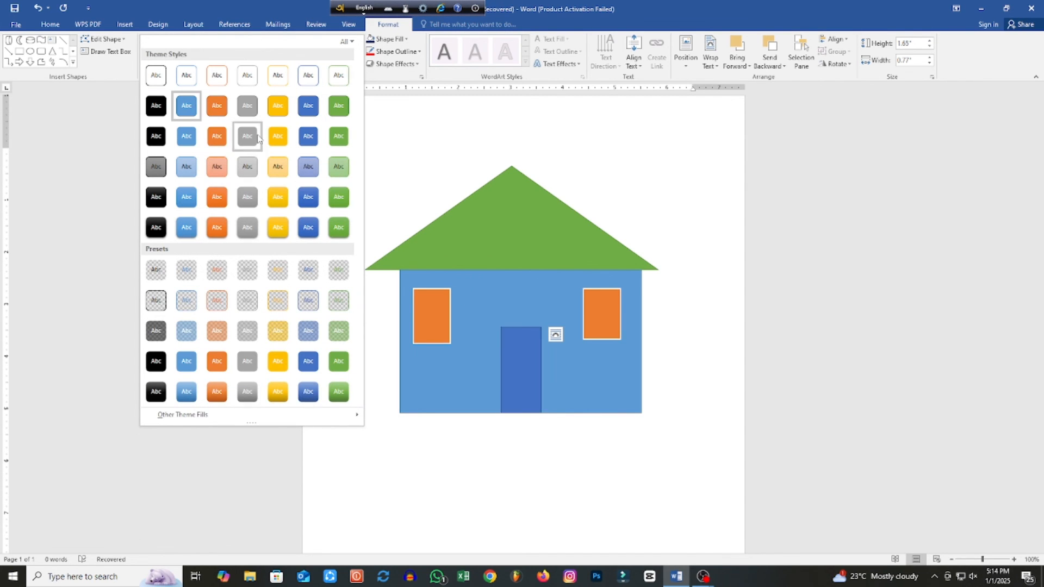
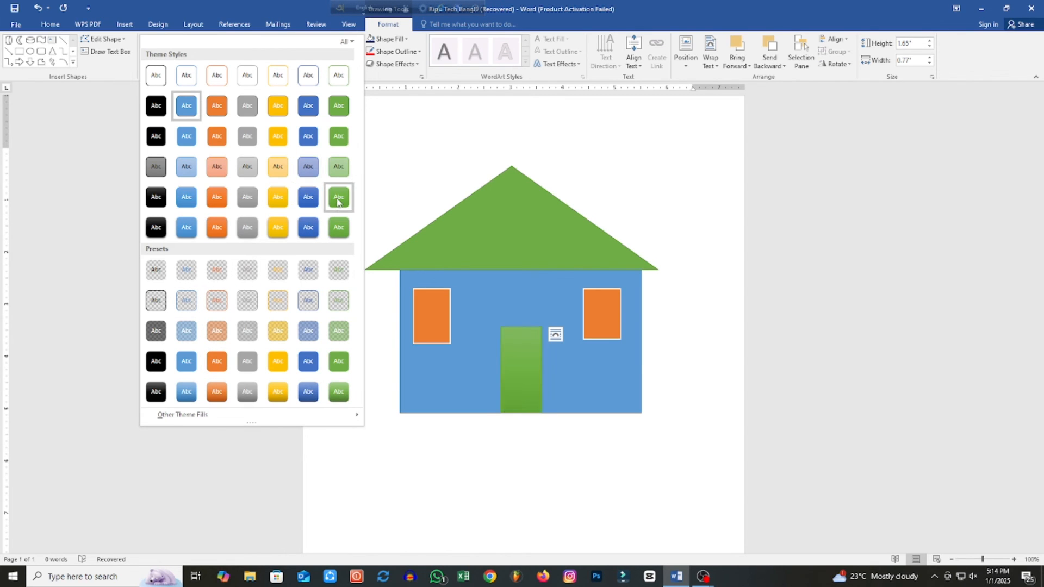
{"action": "left_click", "coordinate": [405, 39]}
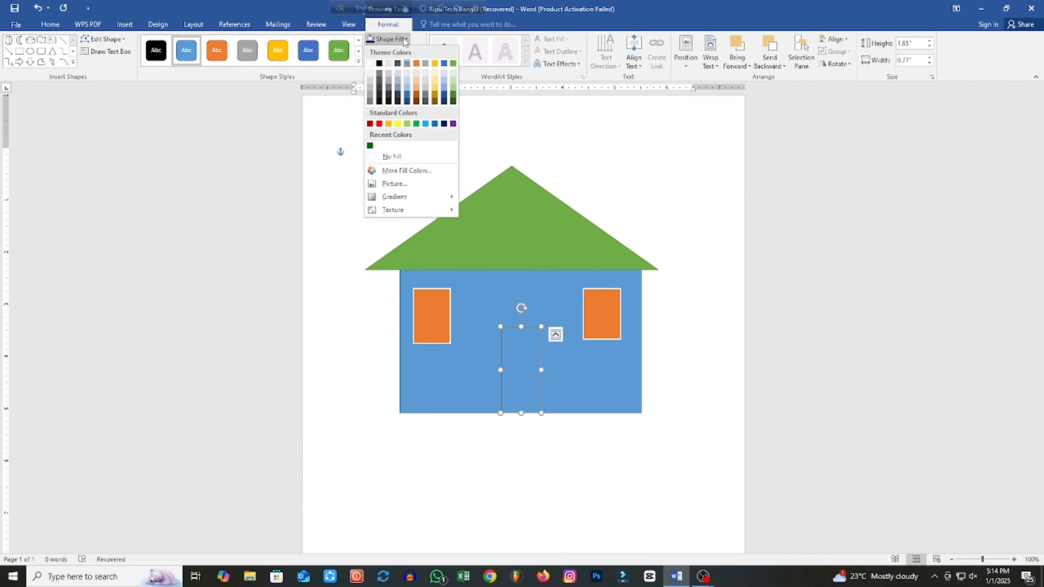
{"action": "left_click", "coordinate": [405, 170]}
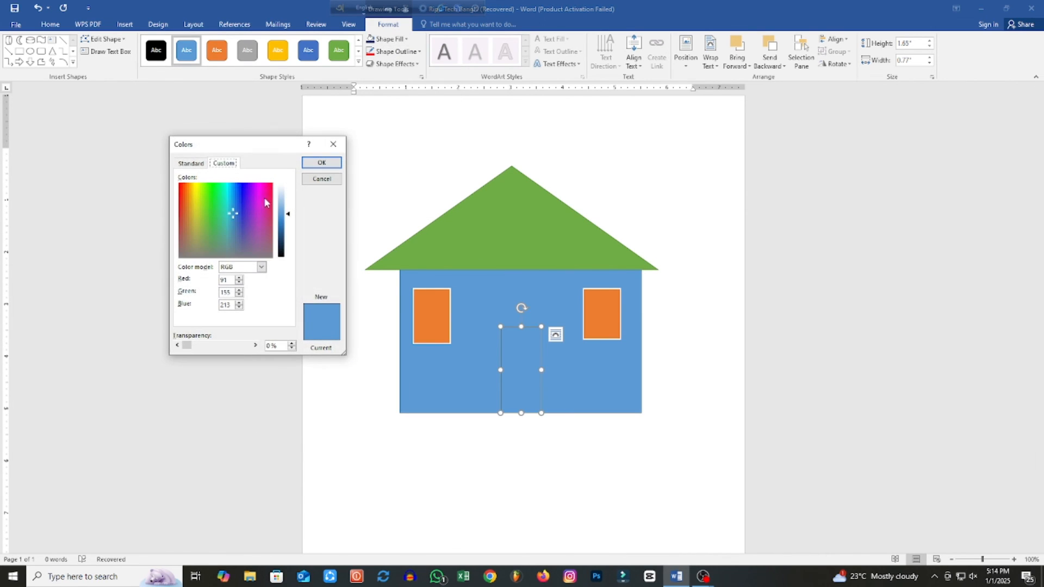
{"action": "left_click", "coordinate": [198, 201]}
{"action": "left_click", "coordinate": [186, 163]}
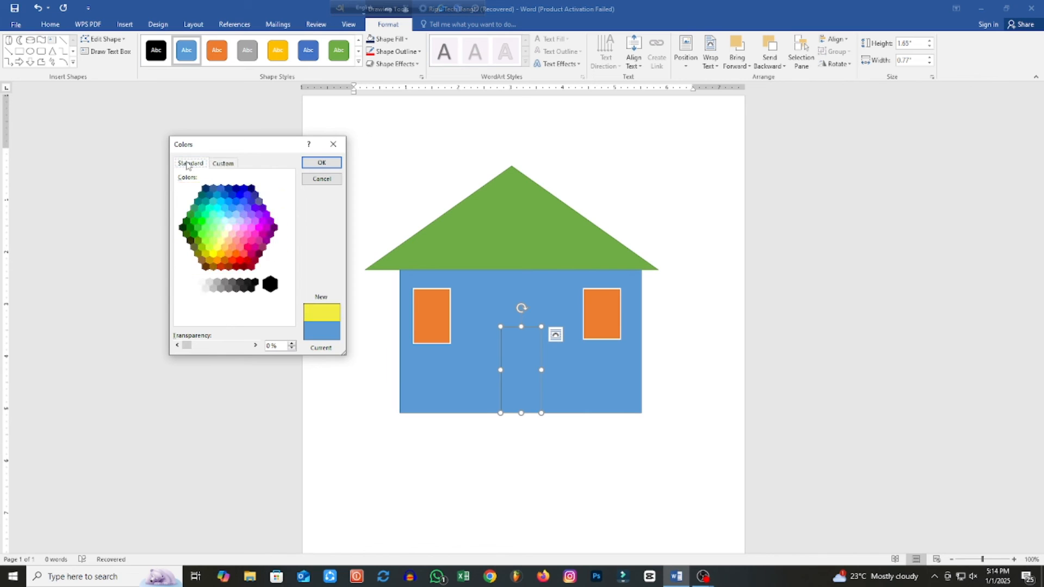
{"action": "left_click", "coordinate": [205, 202]}
{"action": "left_click", "coordinate": [206, 189]}
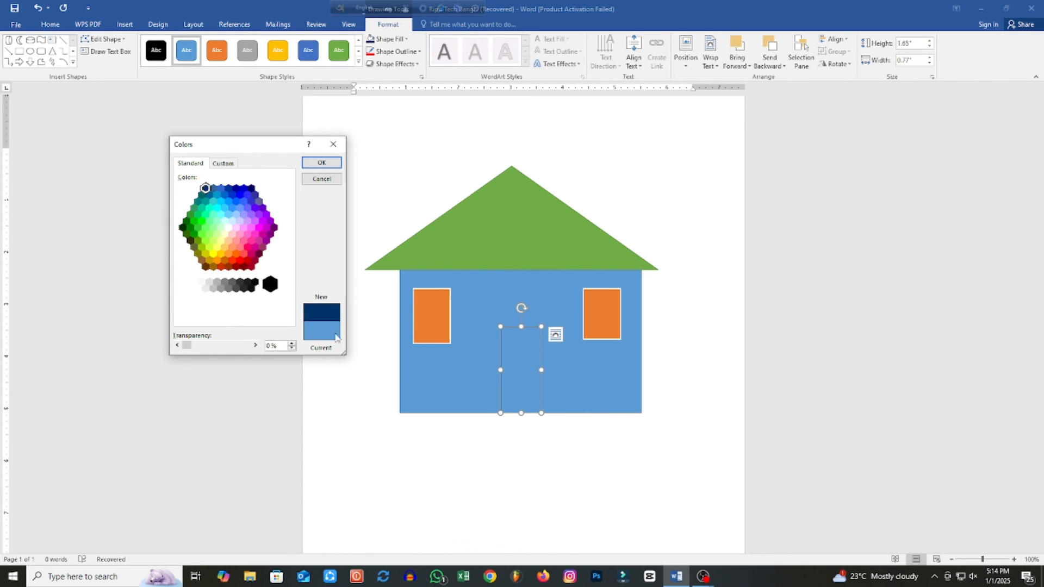
{"action": "left_click", "coordinate": [321, 162]}
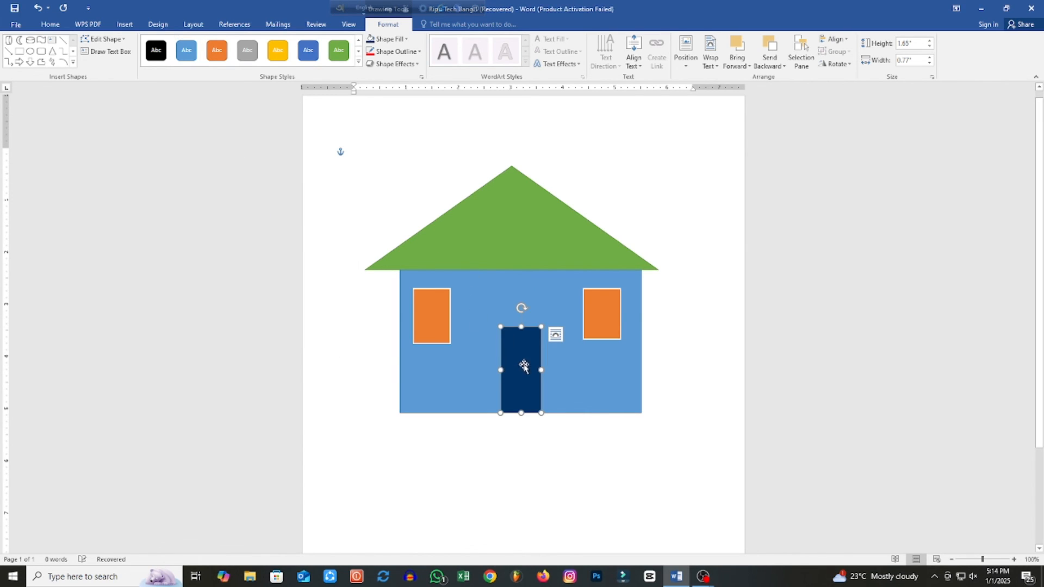
{"action": "left_click_drag", "start_coordinate": [524, 365], "coordinate": [516, 364]}
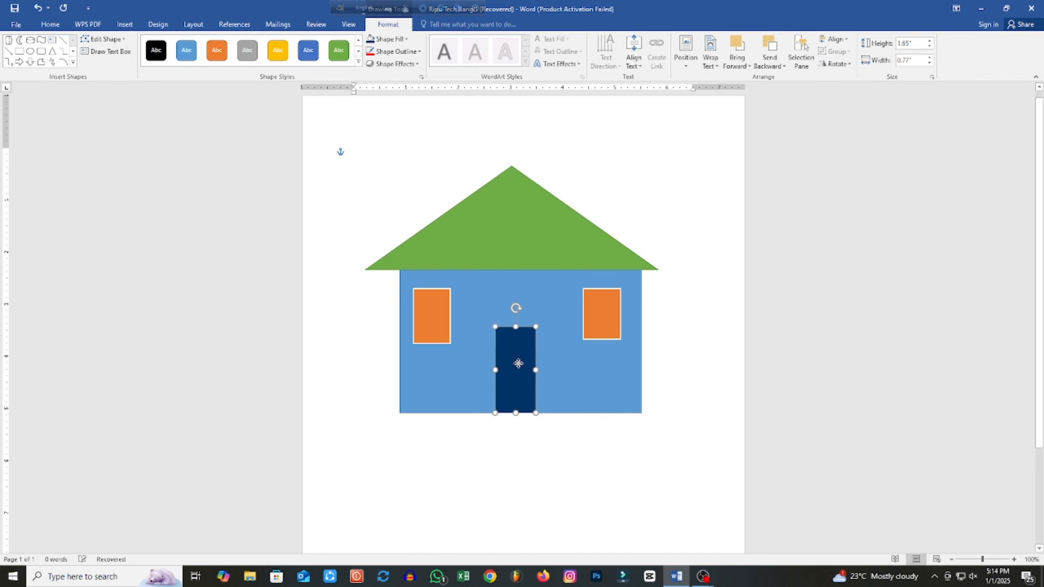
Draw a narrow vertical strip about 1.65" high and 0.09" wide down the middle of the door and shift it slightly left.
{"action": "left_click", "coordinate": [58, 25]}
{"action": "left_click", "coordinate": [124, 24]}
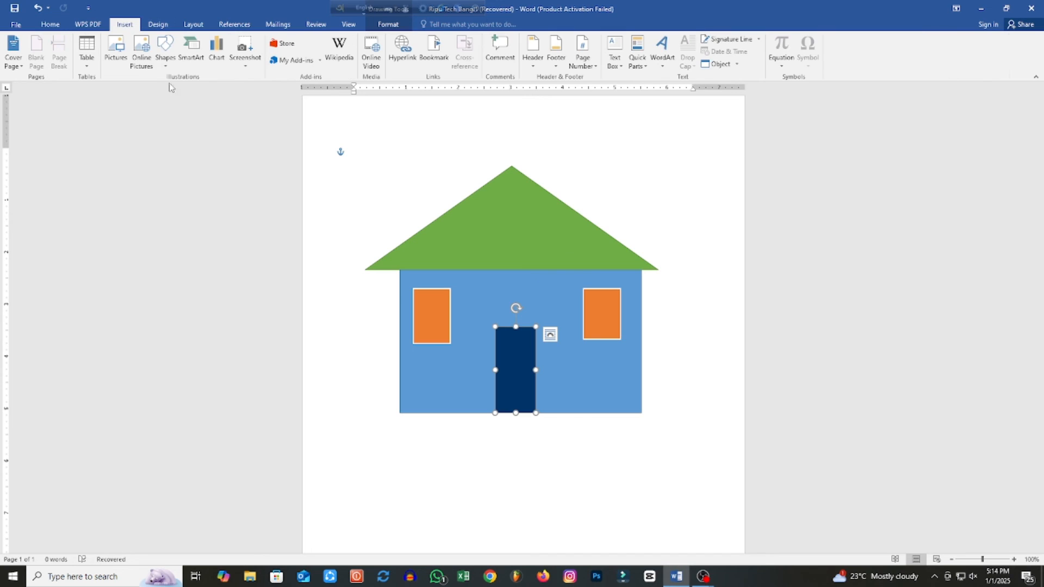
{"action": "left_click", "coordinate": [167, 61]}
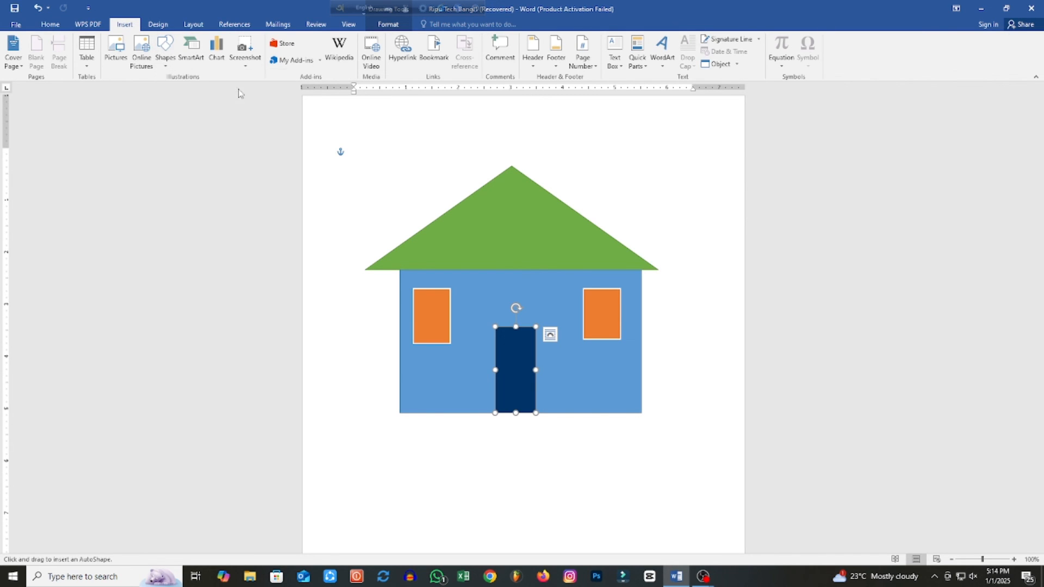
{"action": "left_click", "coordinate": [249, 89]}
{"action": "left_click_drag", "start_coordinate": [514, 327], "coordinate": [516, 398]}
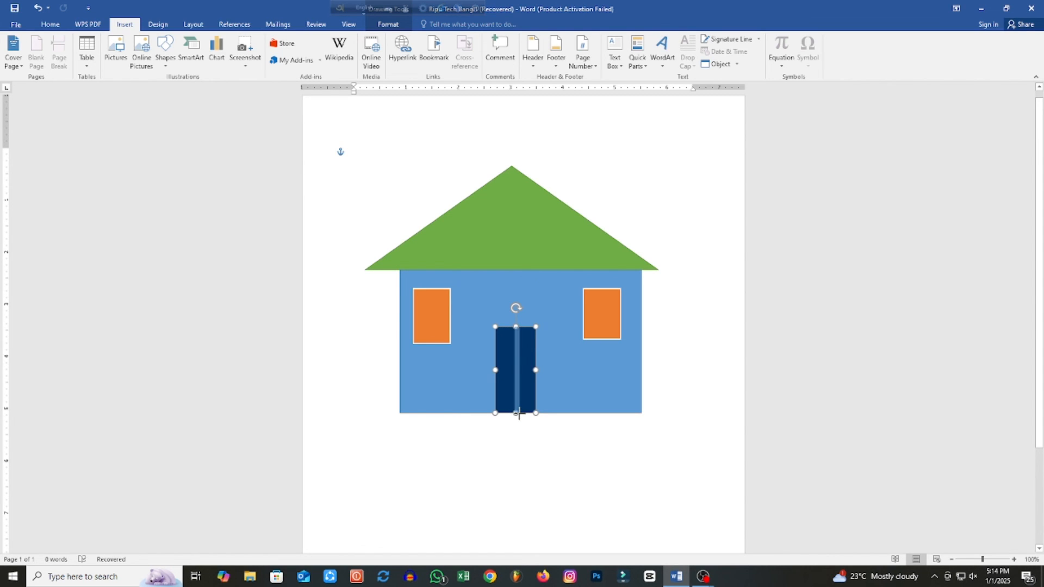
{"action": "left_click_drag", "start_coordinate": [519, 413], "coordinate": [516, 413]}
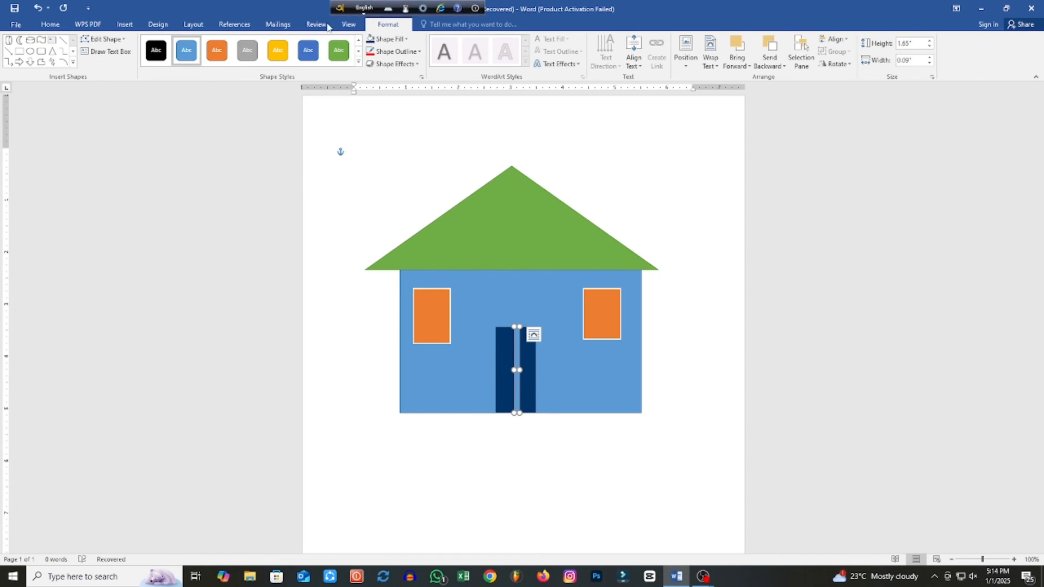
{"action": "left_click", "coordinate": [834, 317]}
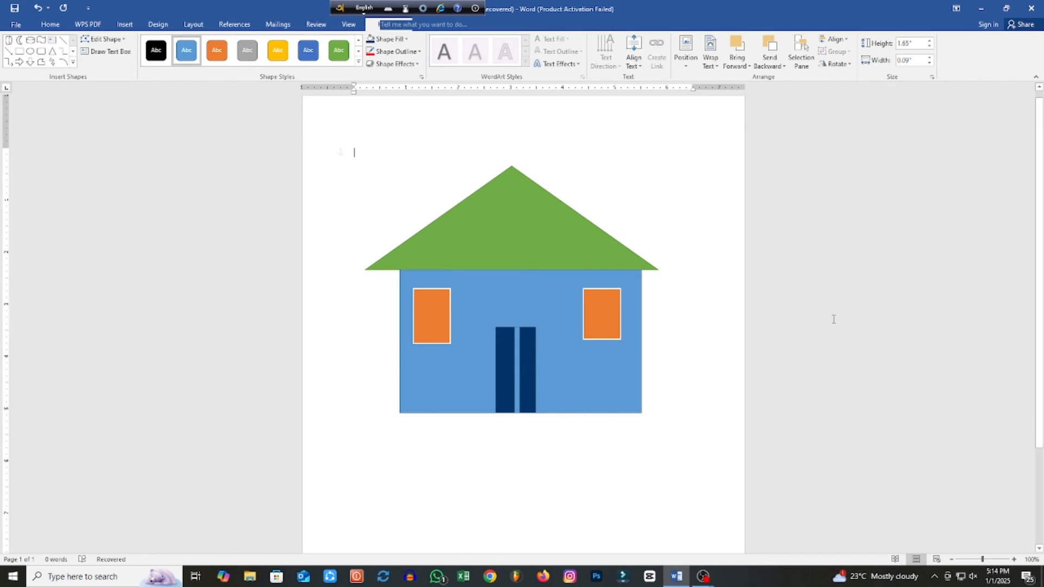
{"action": "left_click_drag", "start_coordinate": [517, 382], "coordinate": [513, 381]}
{"action": "left_click", "coordinate": [776, 335]}
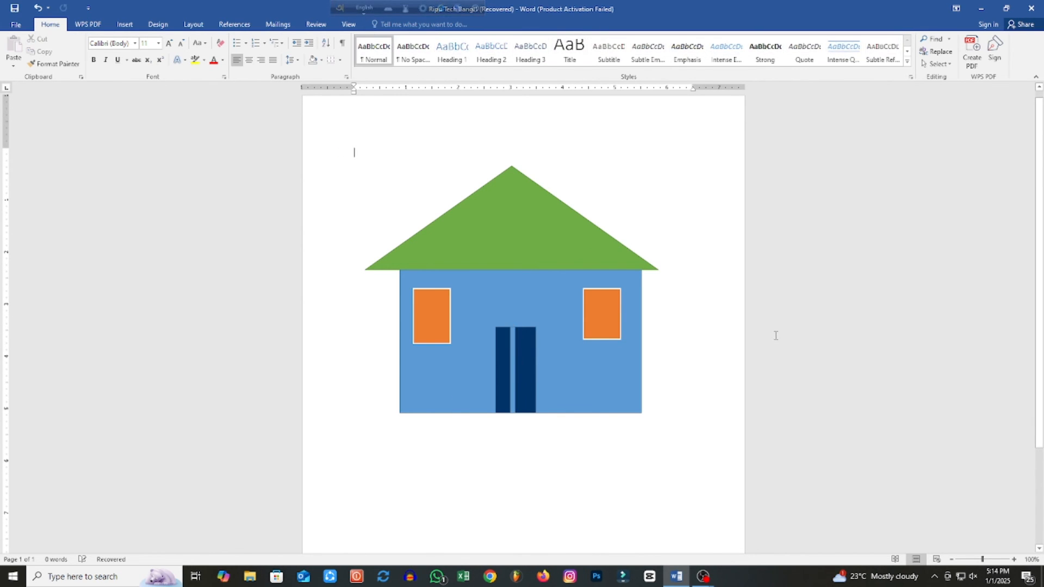
Nudge the green roof triangle slightly to the right so it sits centred over the blue wall.
{"action": "left_click", "coordinate": [633, 358]}
{"action": "left_click", "coordinate": [584, 242]}
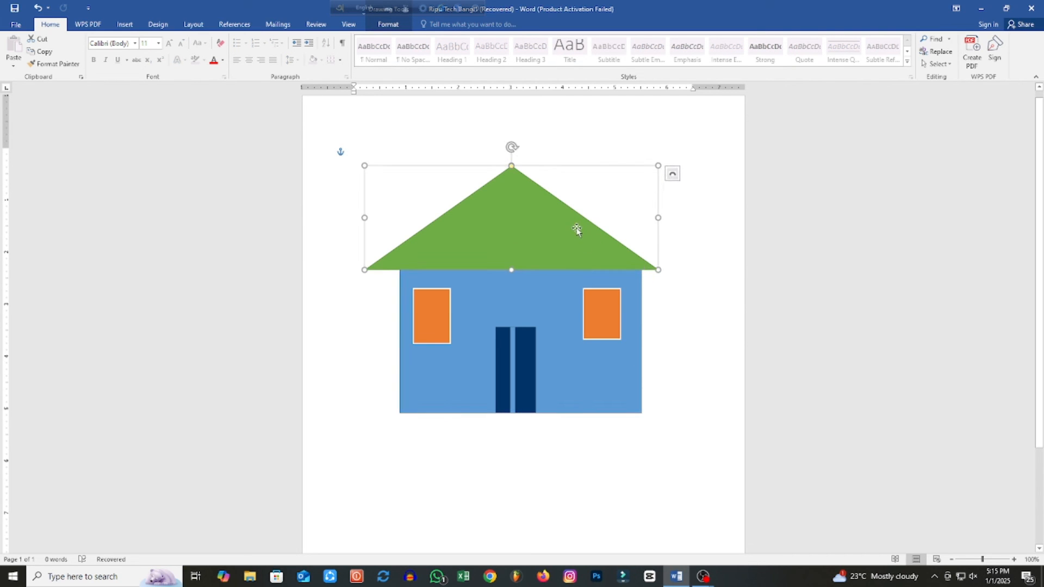
{"action": "key", "text": "Right"}
{"action": "left_click", "coordinate": [899, 280]}
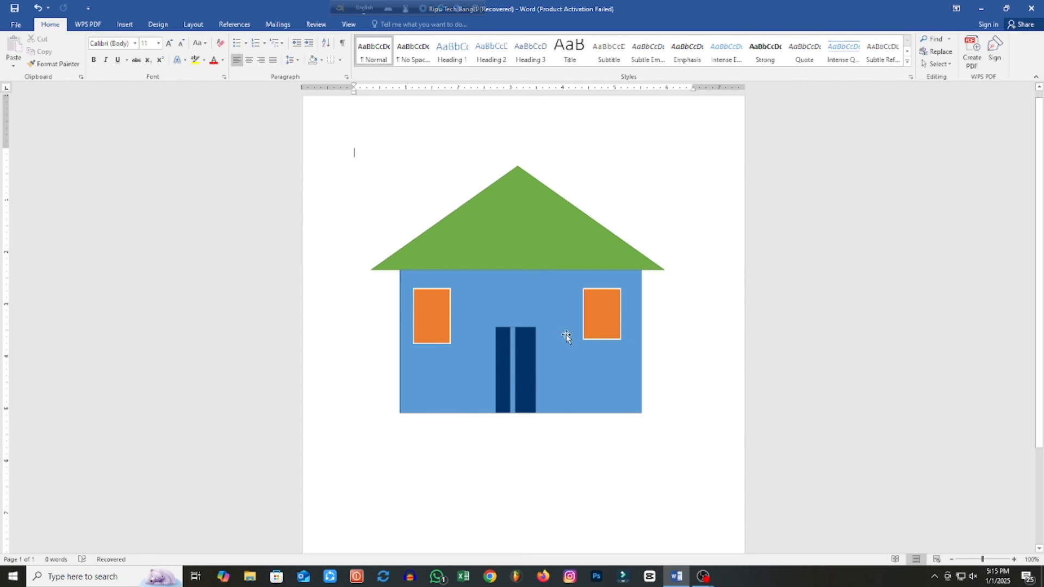
Apply the solid black theme shape style to the door, after trying the orange and blue filled styles on it.
{"action": "left_click", "coordinate": [528, 369]}
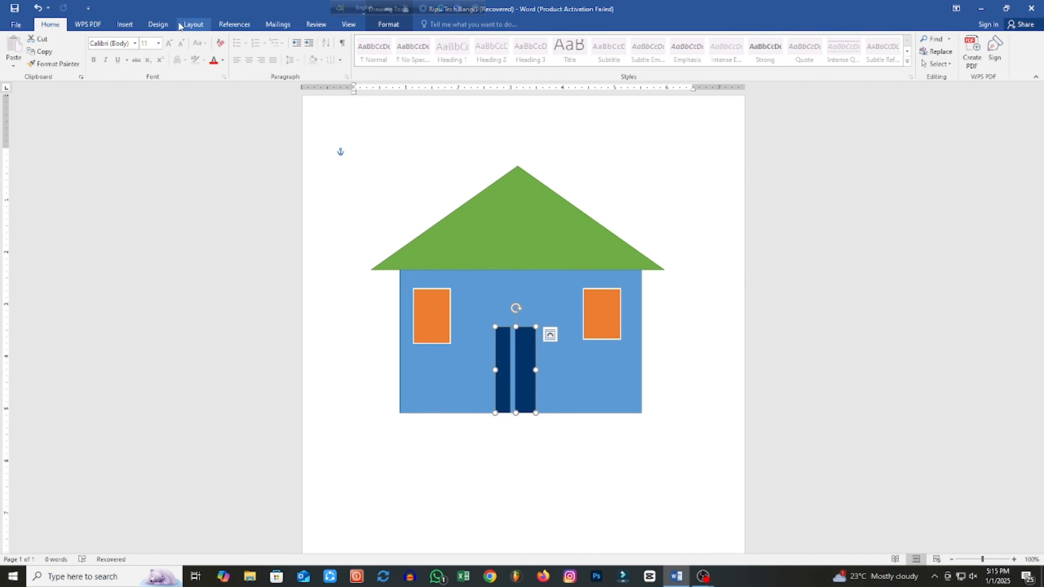
{"action": "left_click", "coordinate": [123, 24]}
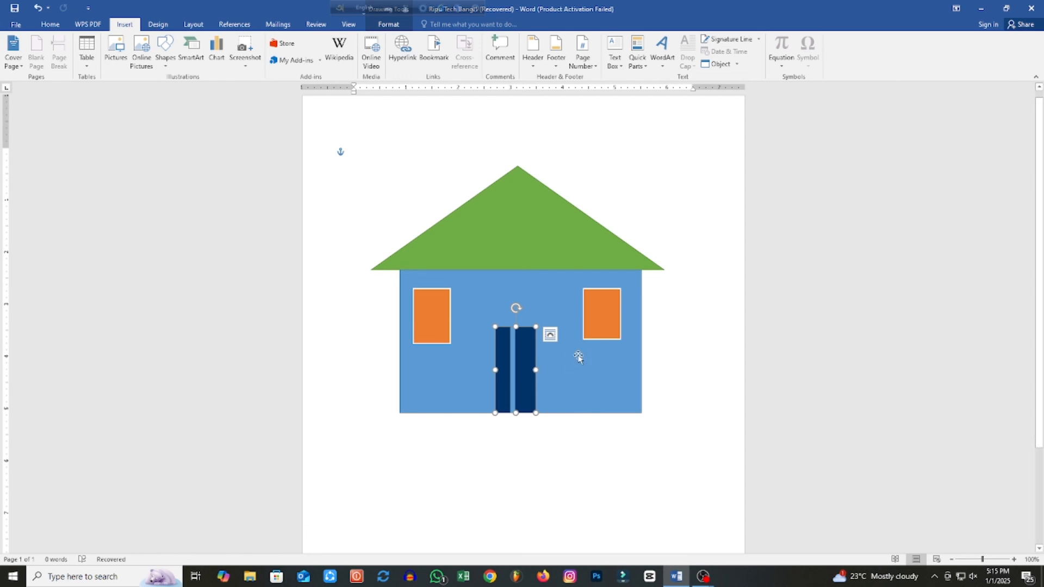
{"action": "double_click", "coordinate": [528, 374]}
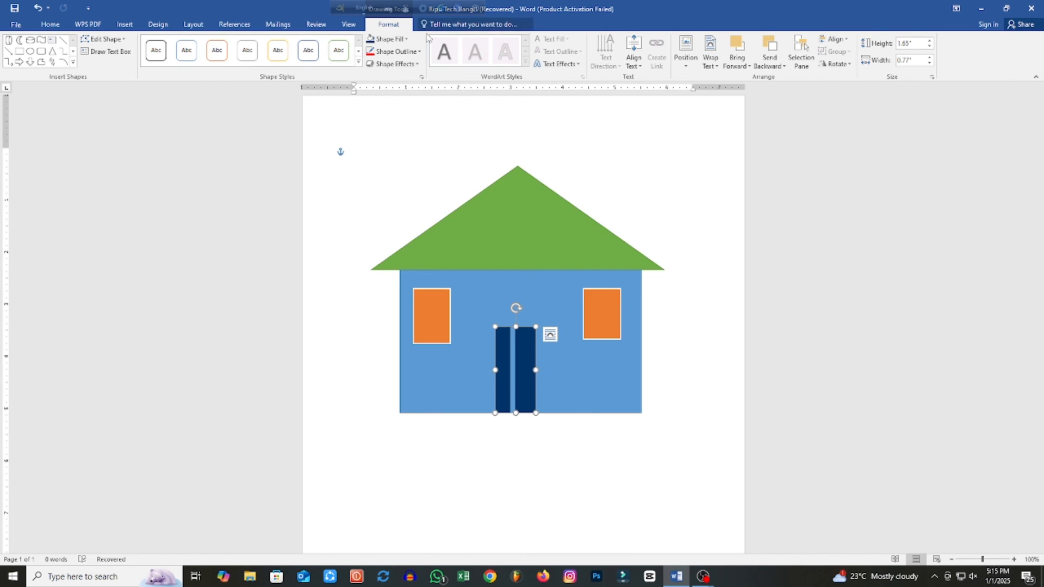
{"action": "left_click", "coordinate": [405, 39]}
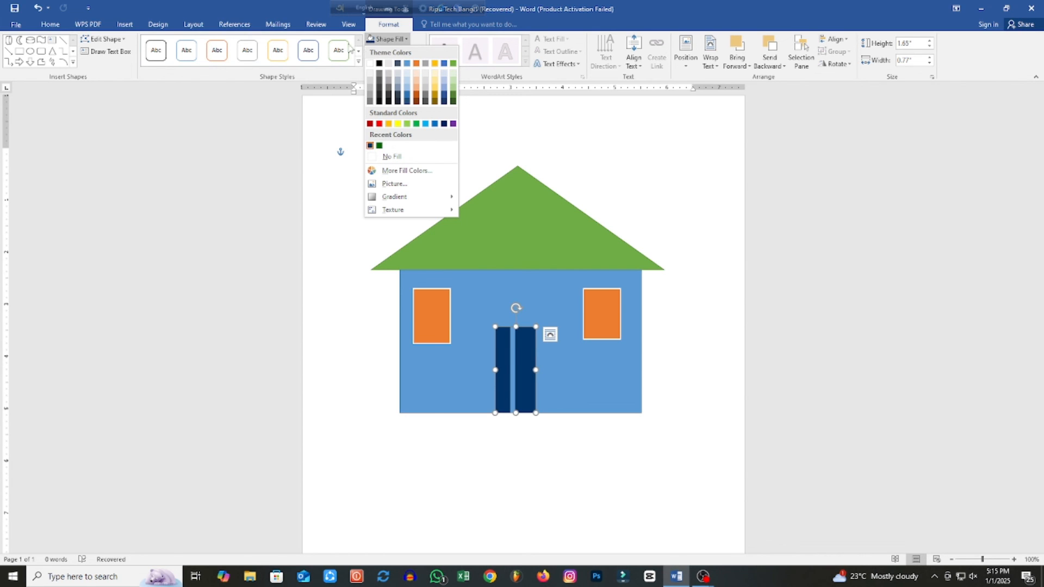
{"action": "left_click", "coordinate": [358, 64]}
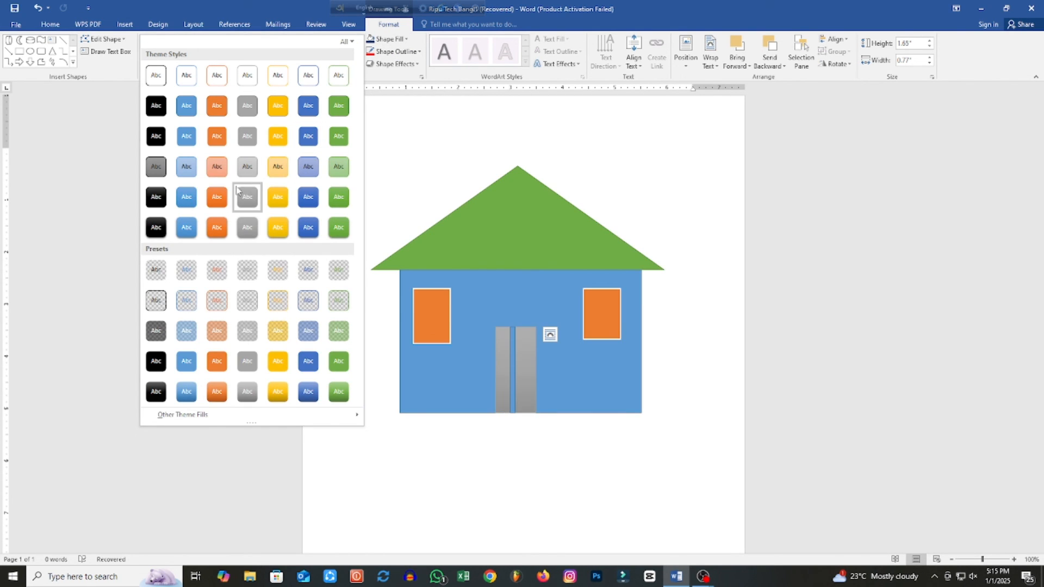
{"action": "left_click", "coordinate": [216, 139]}
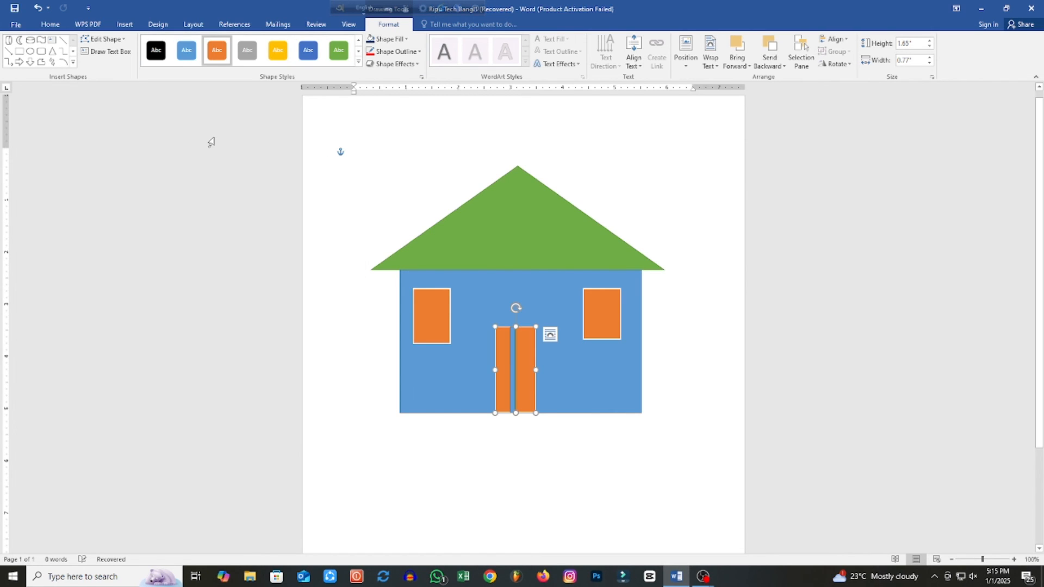
{"action": "left_click", "coordinate": [308, 51]}
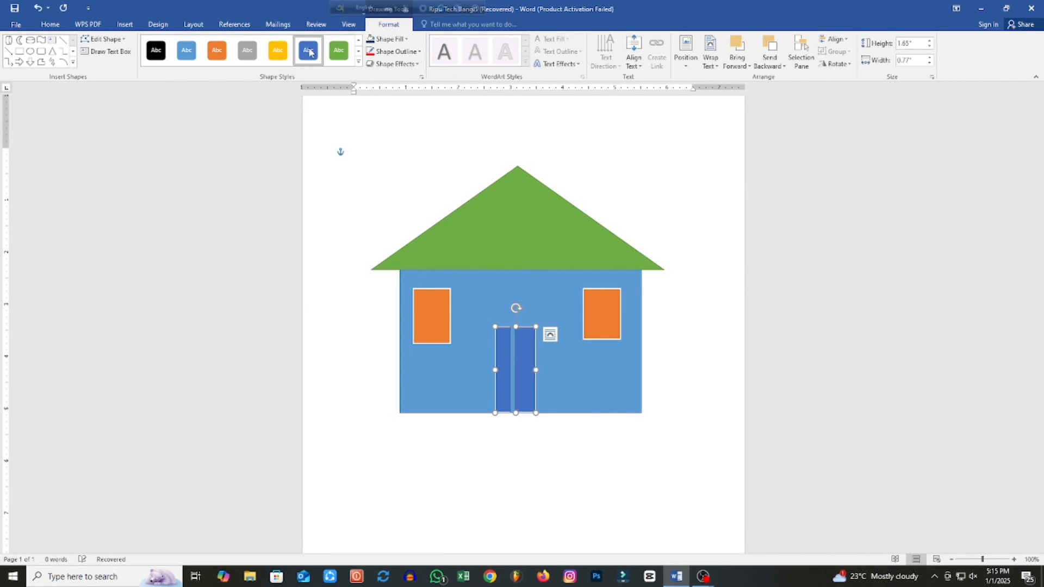
{"action": "left_click", "coordinate": [358, 62]}
{"action": "left_click", "coordinate": [157, 109]}
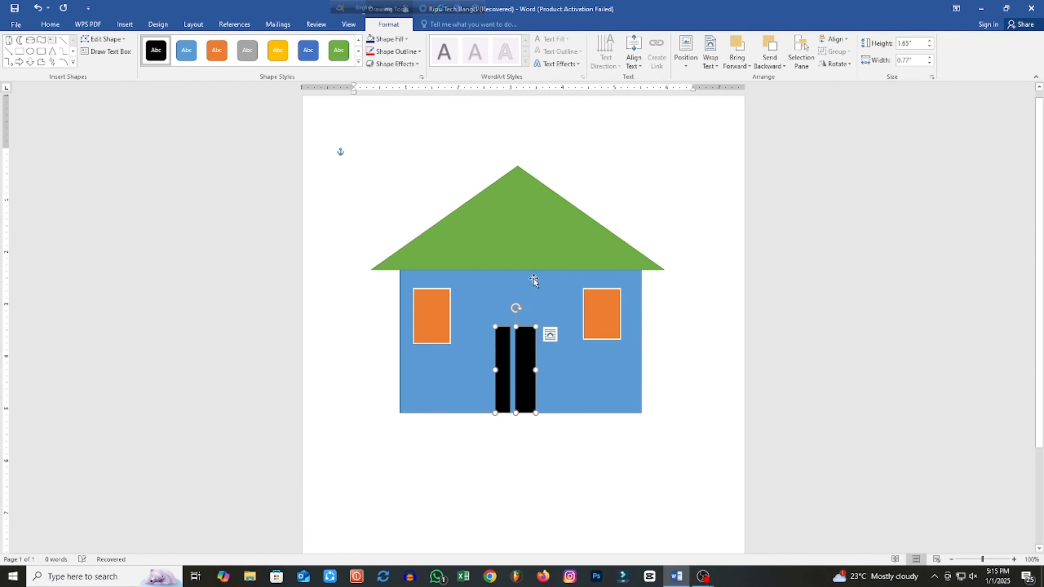
Shift the narrow strip in the door slightly to the right and apply the solid green theme shape style to it.
{"action": "left_click_drag", "start_coordinate": [514, 359], "coordinate": [518, 359]}
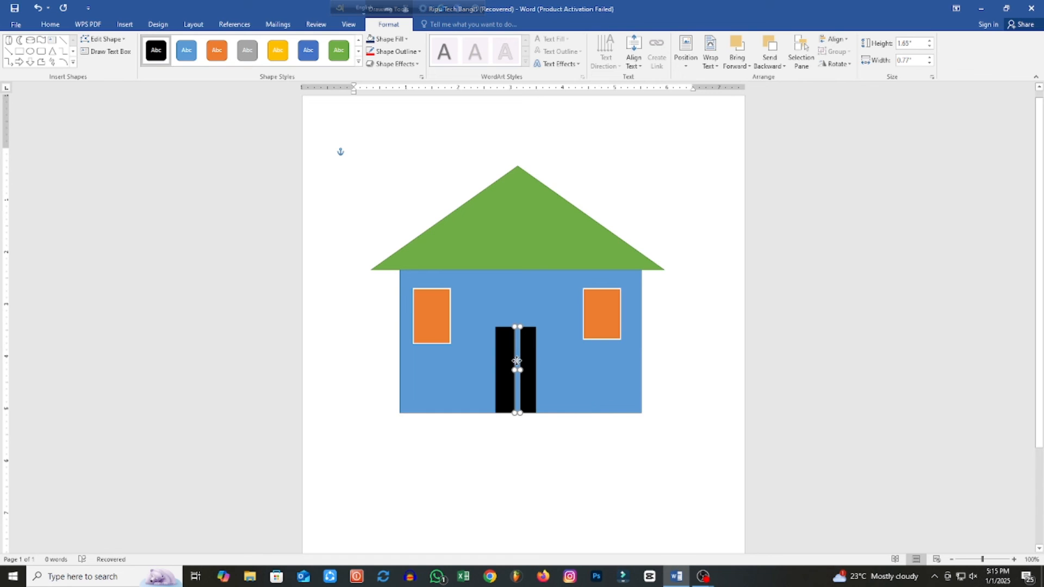
{"action": "left_click", "coordinate": [358, 62]}
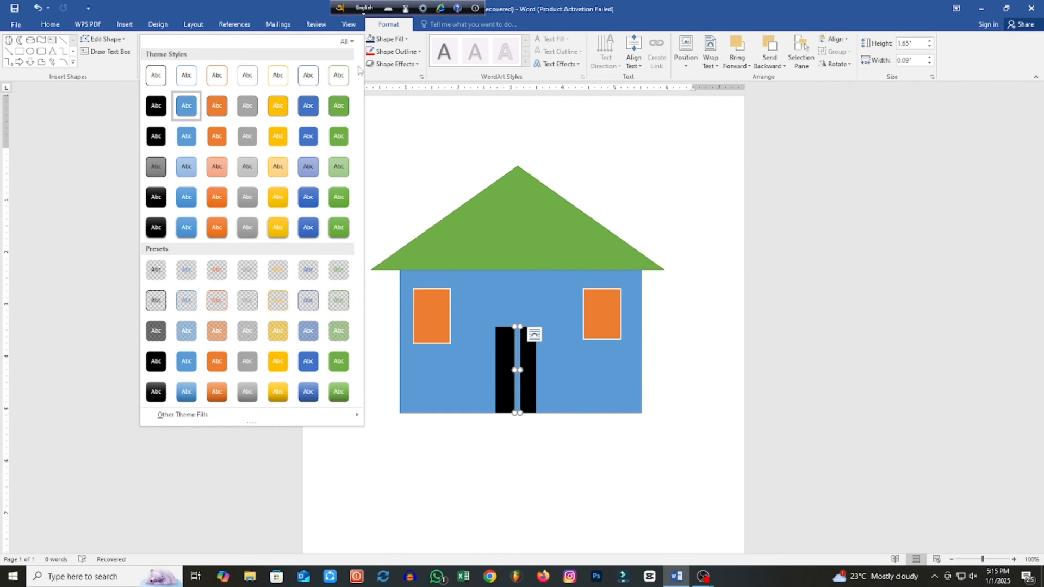
{"action": "left_click", "coordinate": [340, 105]}
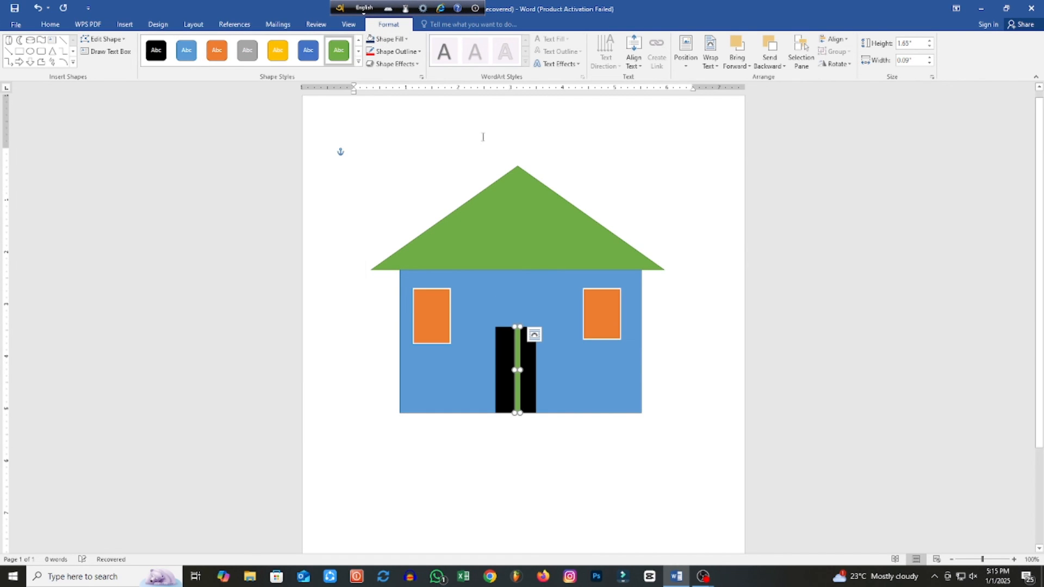
Nudge the green strip slightly to the left so it sits centred on the black door.
{"action": "left_click", "coordinate": [728, 238]}
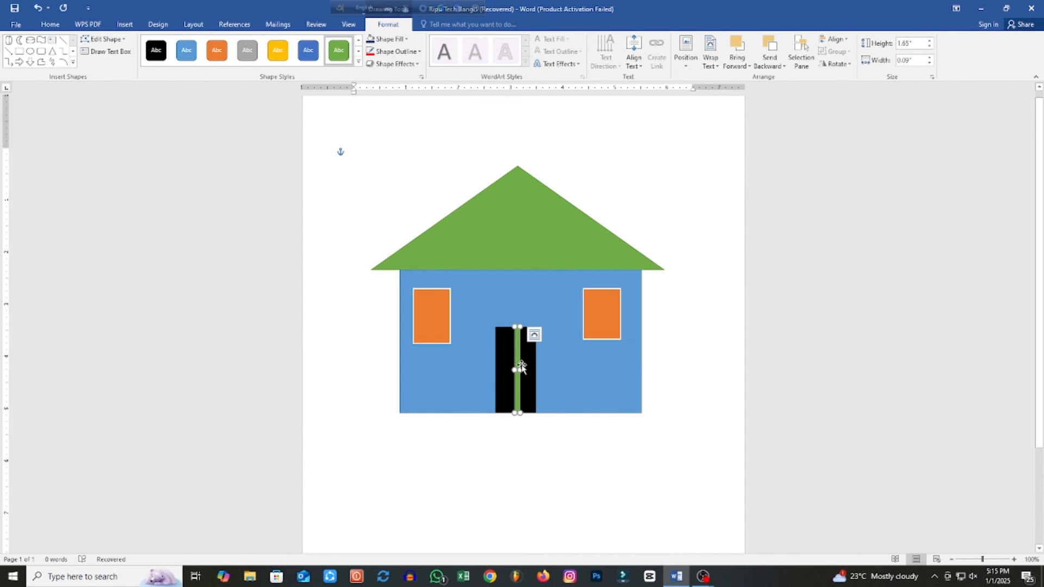
{"action": "key", "text": "Left"}
{"action": "key", "text": "Left"}
{"action": "key", "text": "Left"}
{"action": "left_click", "coordinate": [889, 165]}
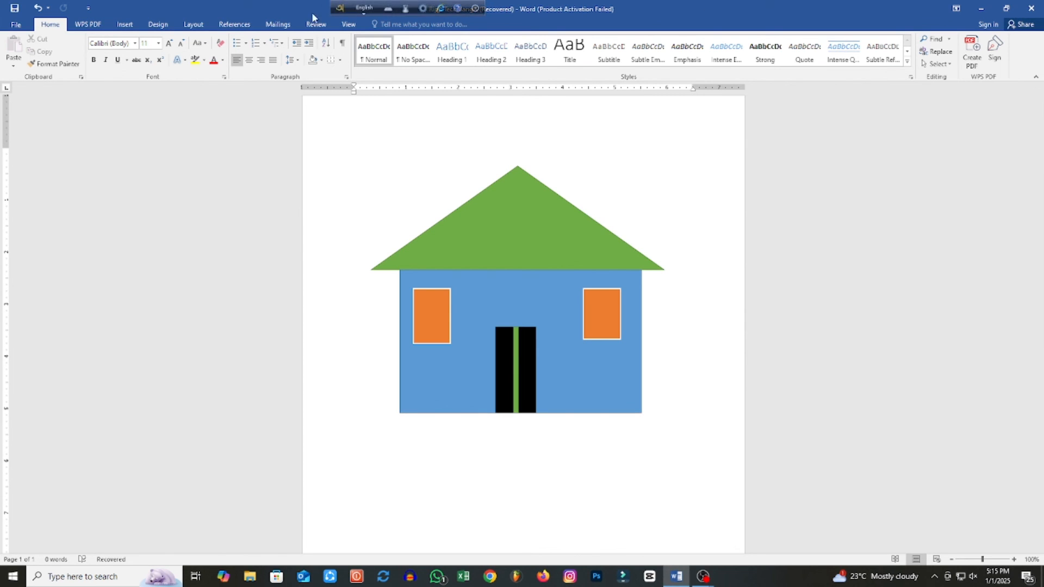
Draw a rectangle about 0.47" high and 2.3" wide directly below the door as the top step.
{"action": "left_click", "coordinate": [125, 24]}
{"action": "left_click", "coordinate": [163, 53]}
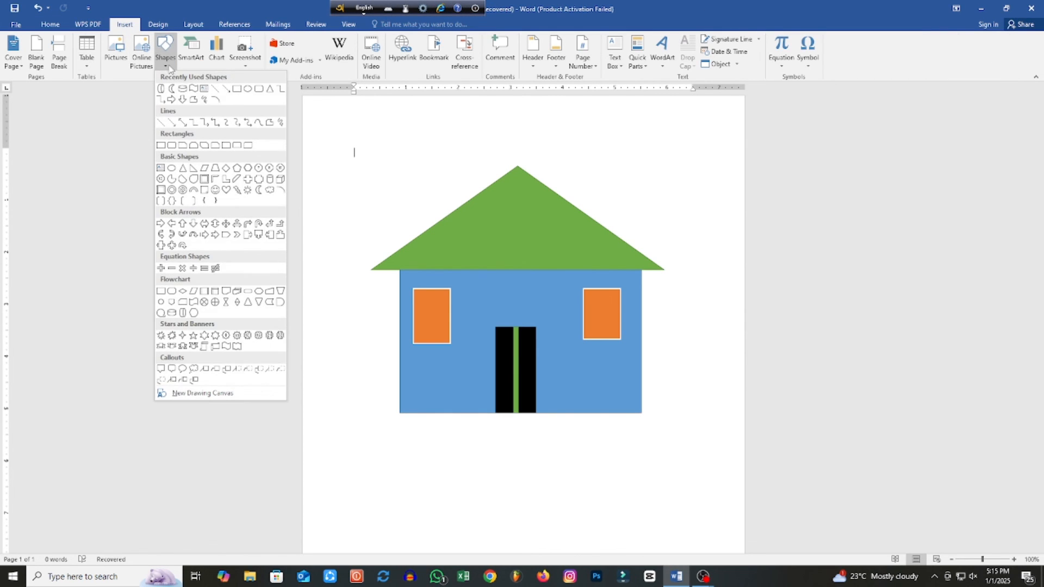
{"action": "left_click", "coordinate": [235, 89]}
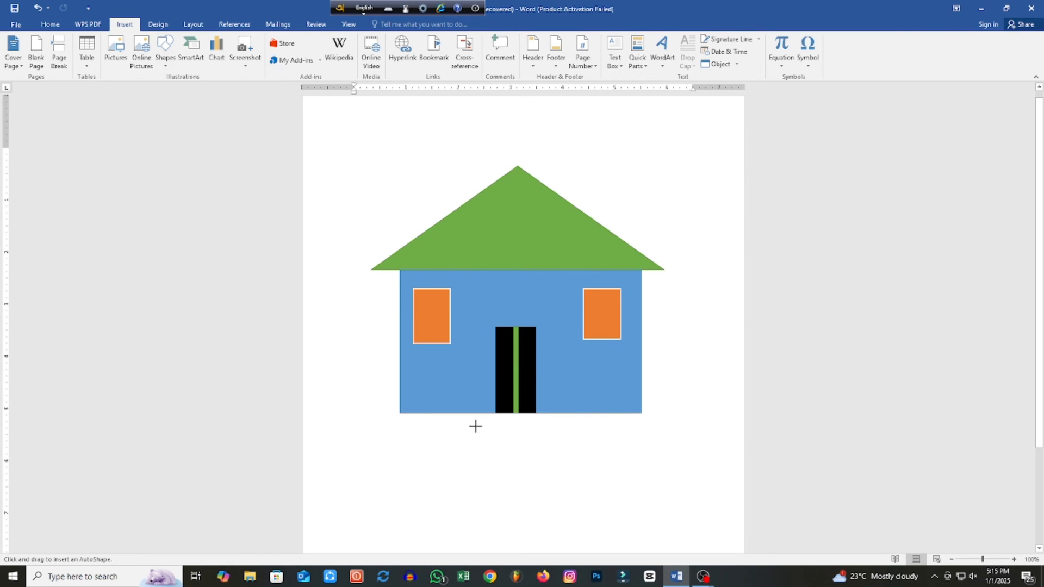
{"action": "left_click_drag", "start_coordinate": [459, 413], "coordinate": [580, 438]}
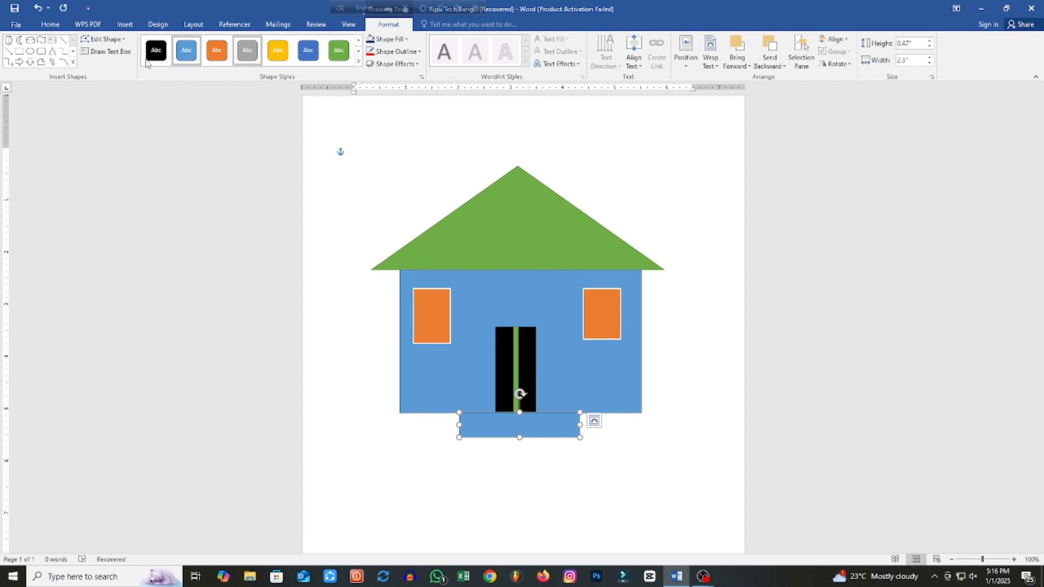
Draw a narrower rectangle about 0.47" high and 1.58" wide, centred directly under the top step.
{"action": "left_click", "coordinate": [122, 26]}
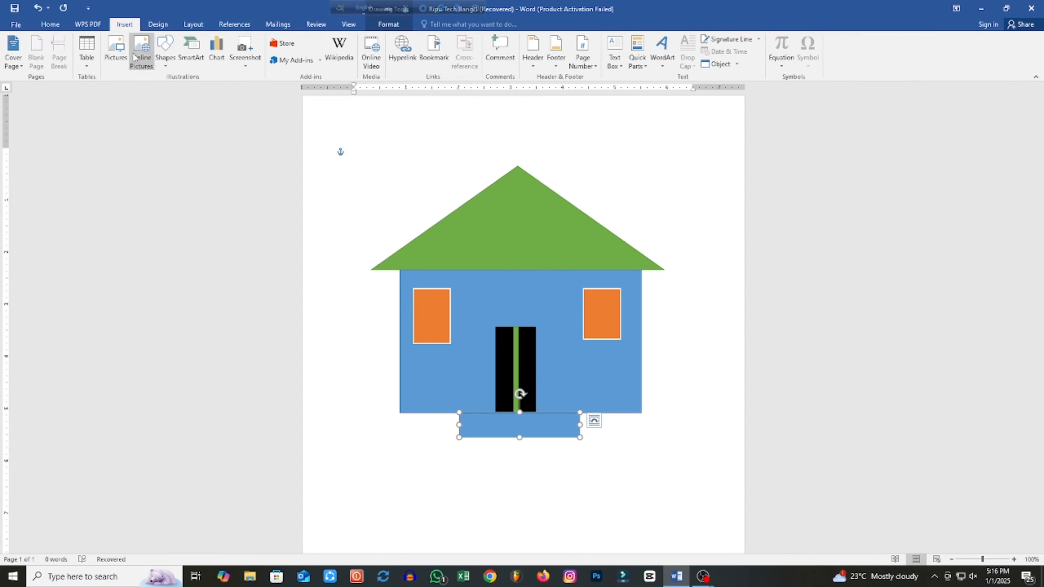
{"action": "left_click", "coordinate": [166, 55]}
{"action": "left_click", "coordinate": [236, 89]}
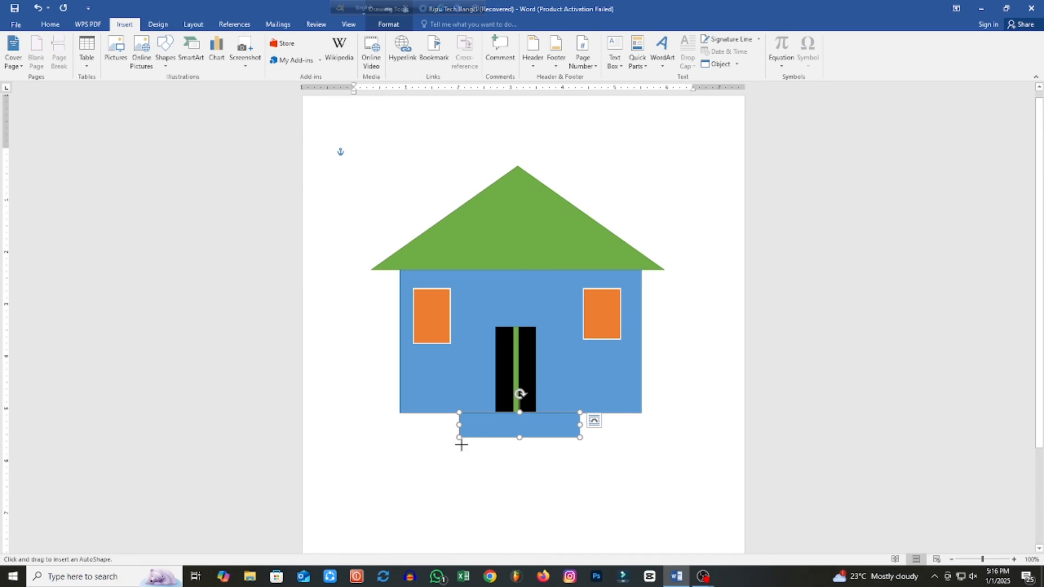
{"action": "left_click_drag", "start_coordinate": [477, 438], "coordinate": [560, 462]}
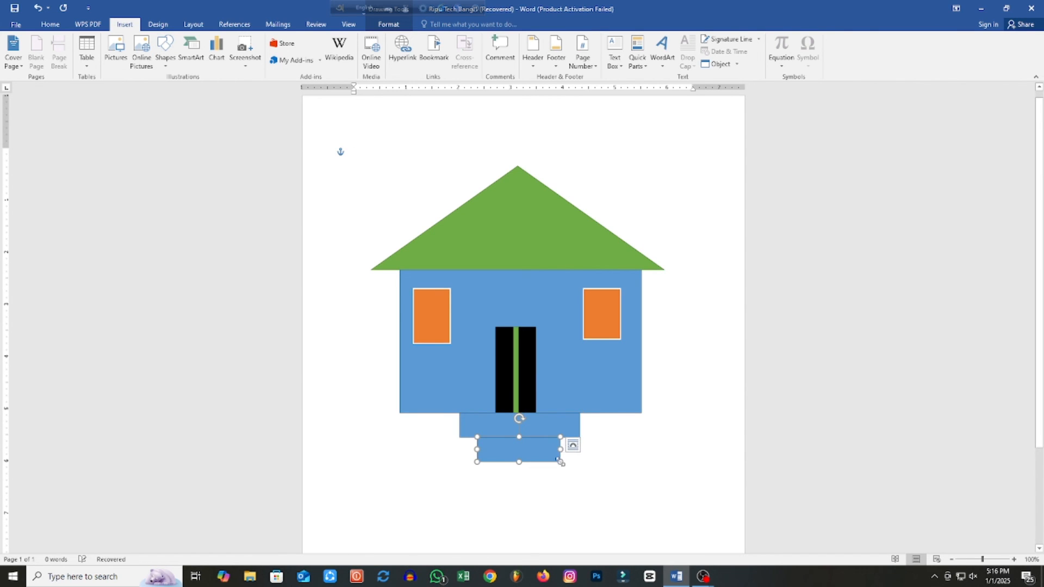
Draw a third, smallest step rectangle about 0.33" high and 0.97" wide, centred under the second one.
{"action": "left_click", "coordinate": [125, 25]}
{"action": "left_click", "coordinate": [165, 50]}
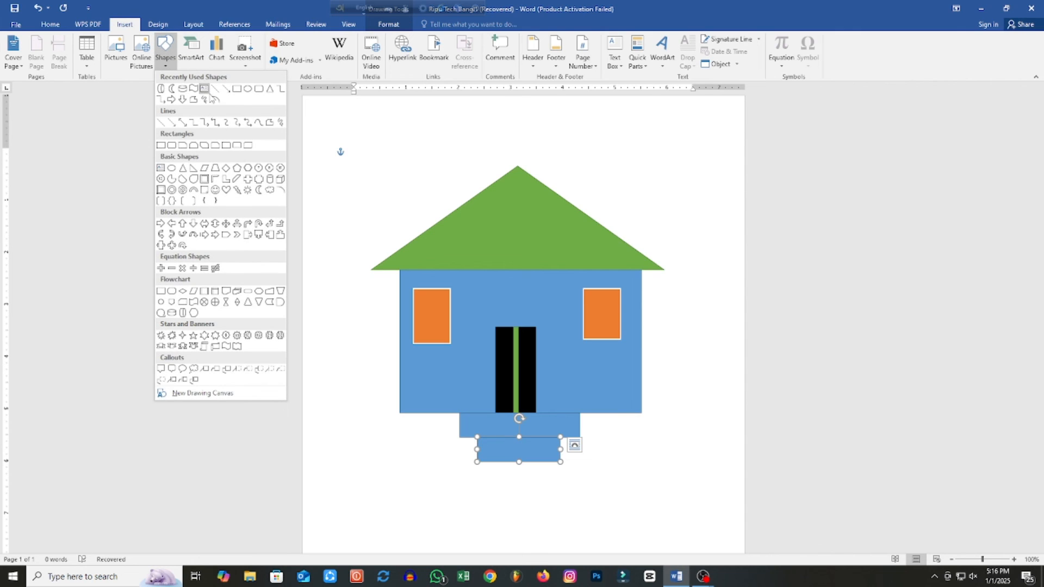
{"action": "left_click", "coordinate": [237, 89]}
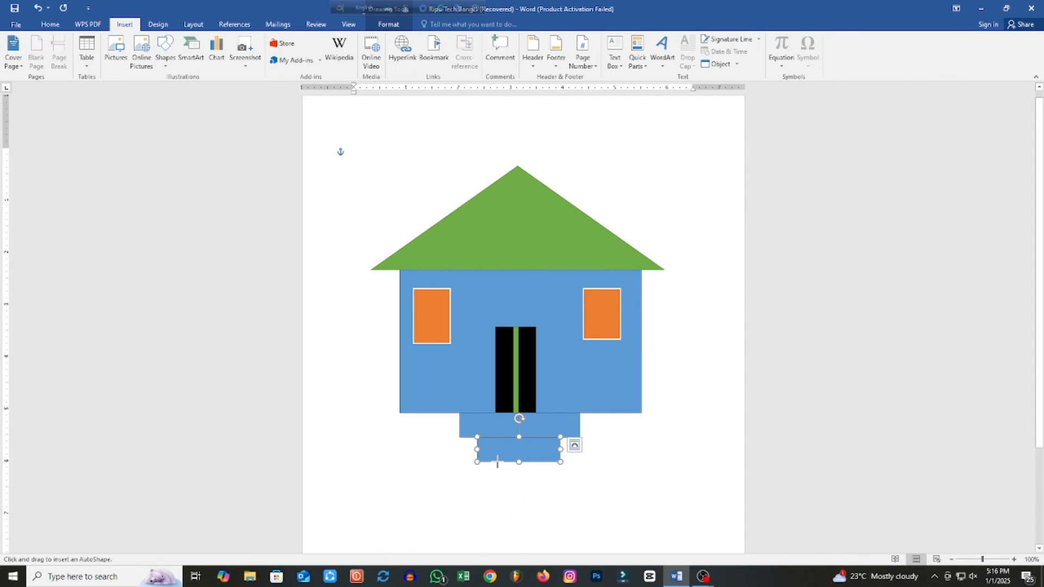
{"action": "left_click_drag", "start_coordinate": [497, 462], "coordinate": [546, 479]}
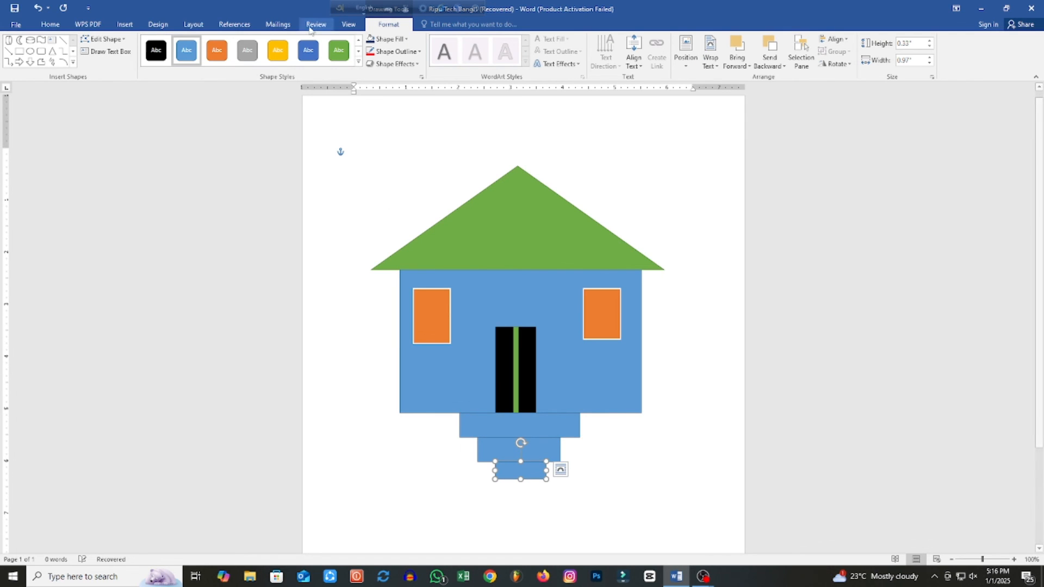
Apply the solid gold theme shape style to all three step rectangles below the door.
{"action": "left_click", "coordinate": [277, 52]}
{"action": "left_click", "coordinate": [545, 449]}
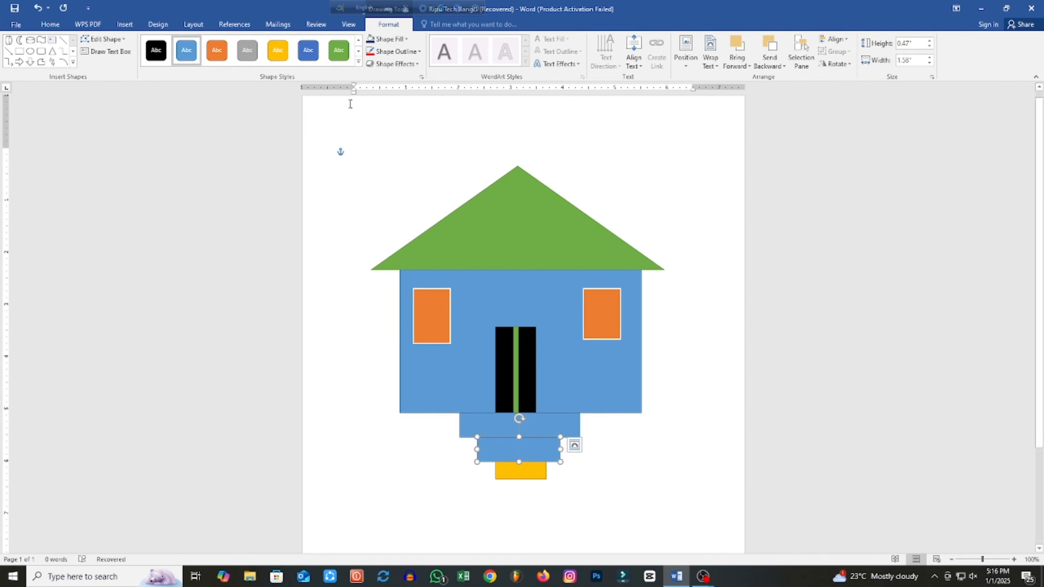
{"action": "key", "text": "F4"}
{"action": "left_click", "coordinate": [554, 427]}
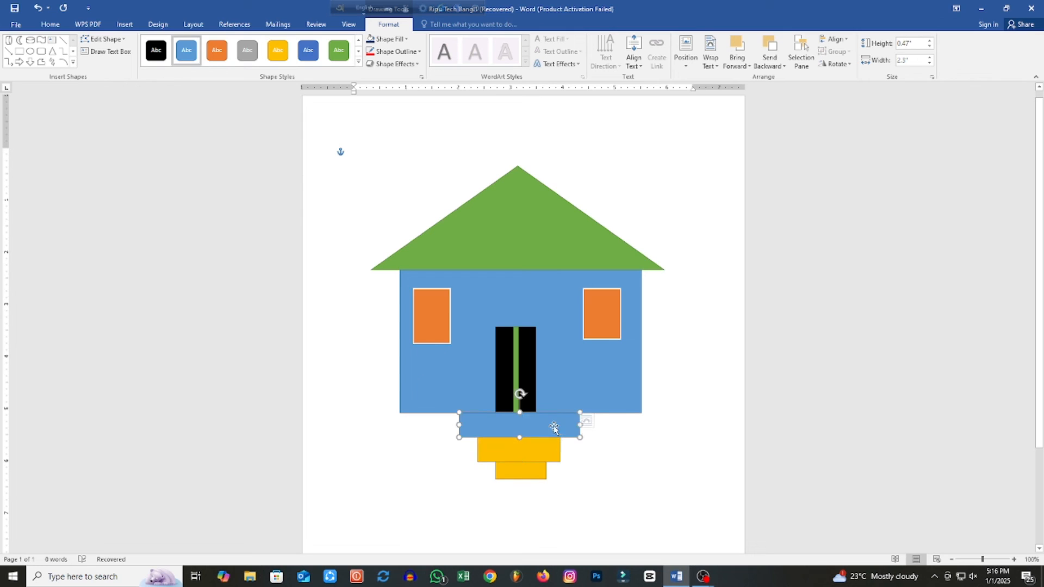
{"action": "key", "text": "F4"}
{"action": "left_click", "coordinate": [723, 343]}
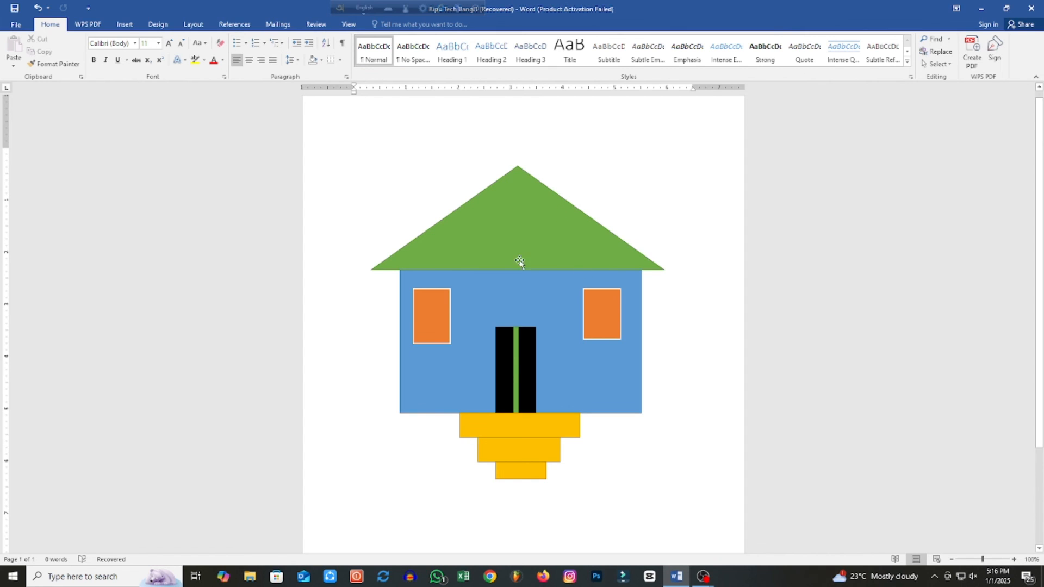
{"action": "scroll", "coordinate": [522, 397], "scroll_direction": "down", "scroll_amount": 5}
{"action": "scroll", "coordinate": [530, 390], "scroll_direction": "up", "scroll_amount": 2}
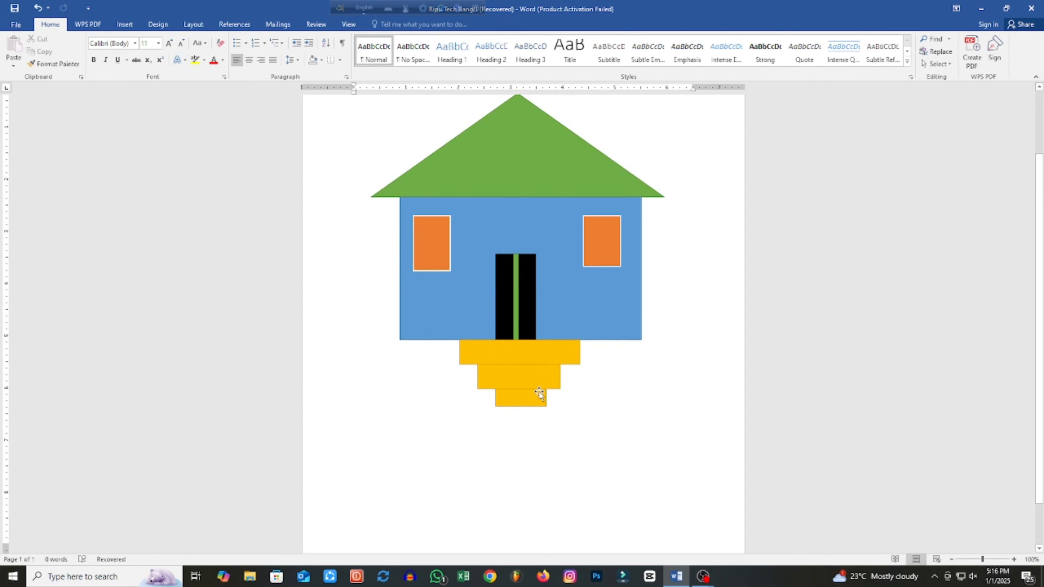
{"action": "scroll", "coordinate": [648, 366], "scroll_direction": "down", "scroll_amount": 1}
{"action": "scroll", "coordinate": [649, 366], "scroll_direction": "up", "scroll_amount": 4}
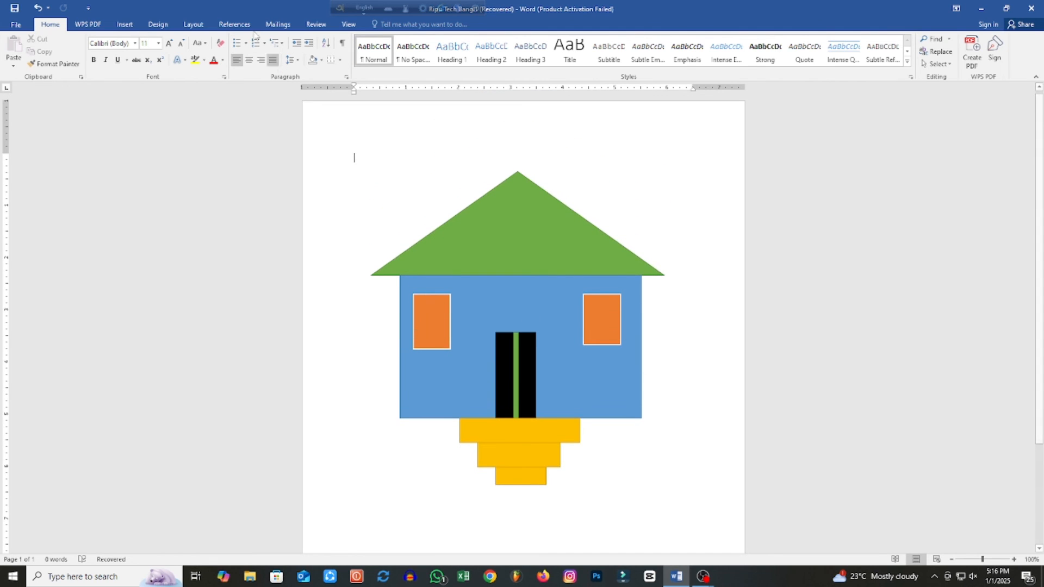
Insert a Picture Caption List SmartArt graphic and move its third picture box to the left so it overlaps the second.
{"action": "left_click", "coordinate": [127, 25]}
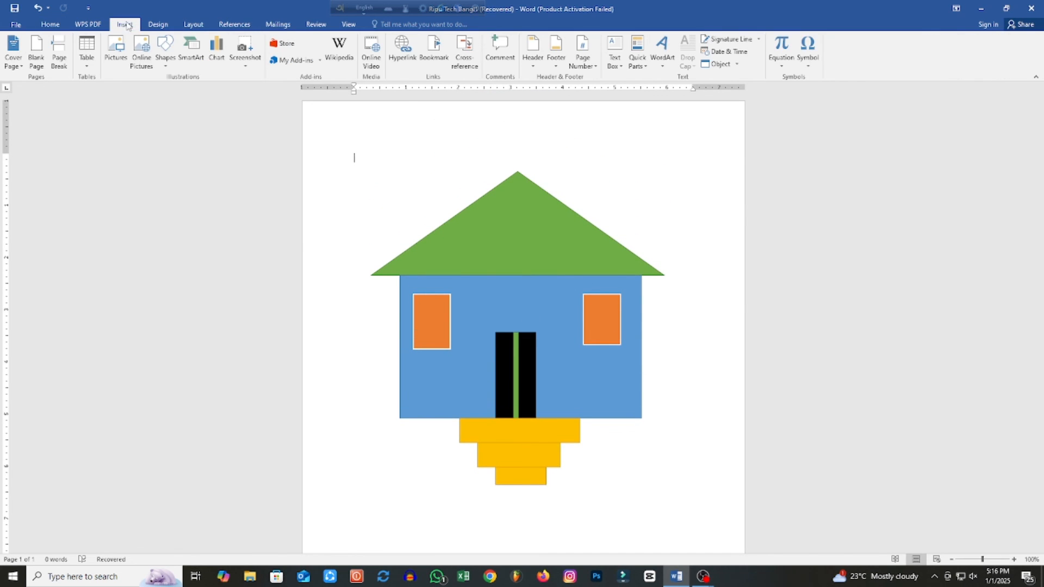
{"action": "left_click", "coordinate": [197, 65]}
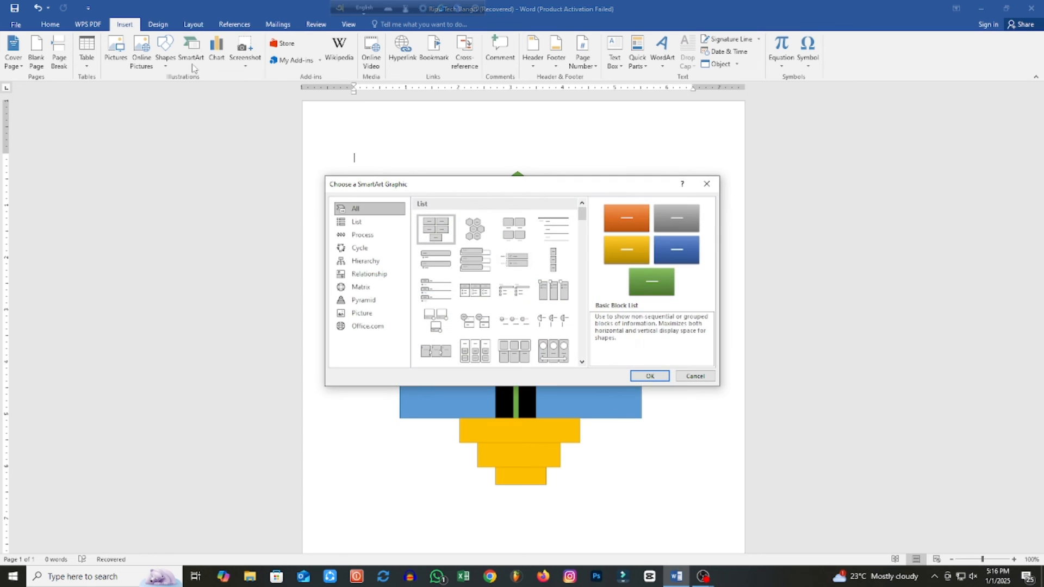
{"action": "left_click", "coordinate": [514, 229]}
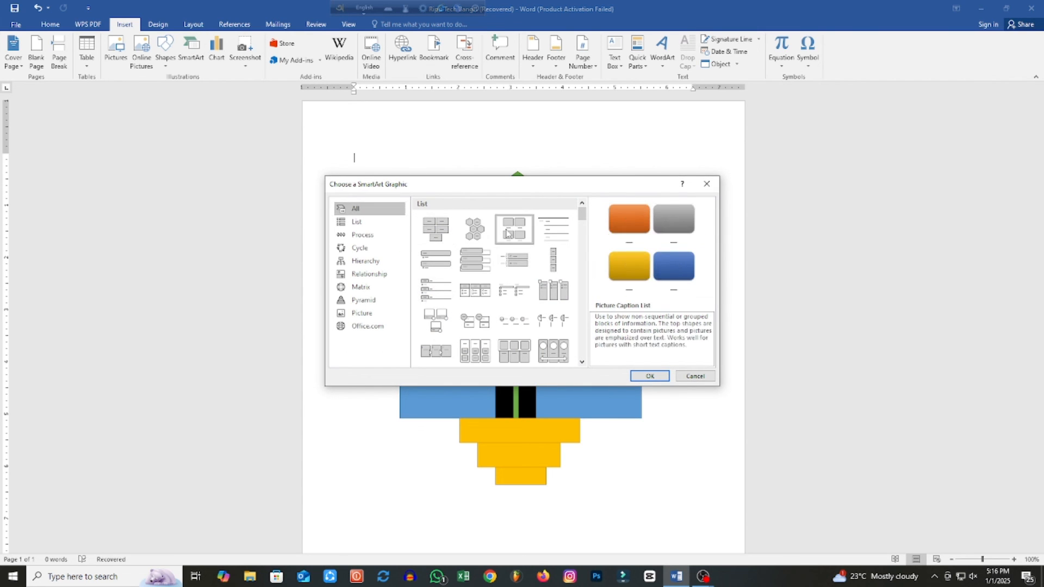
{"action": "left_click", "coordinate": [650, 376]}
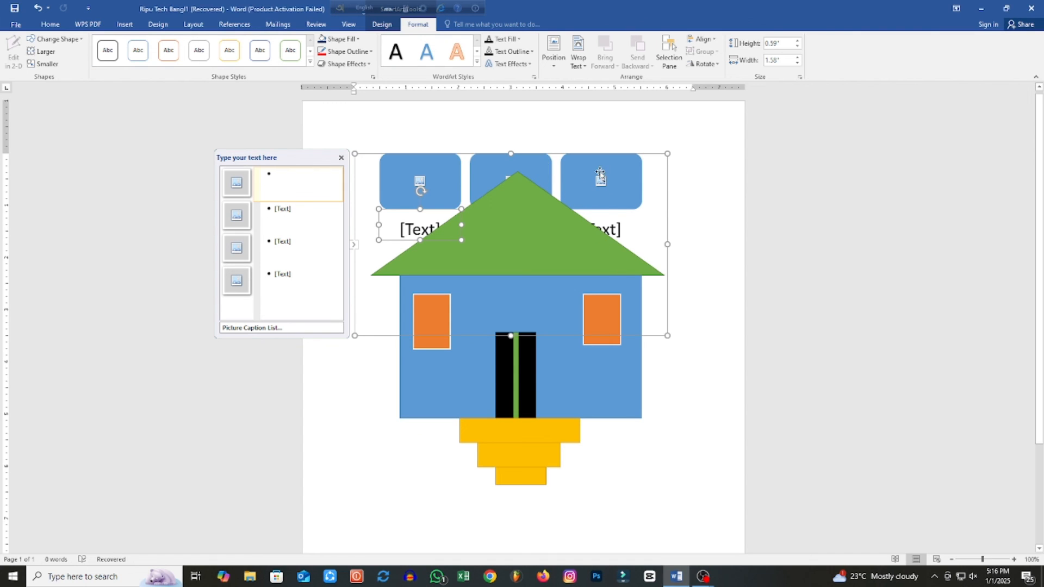
{"action": "mouse_move", "coordinate": [600, 175]}
{"action": "left_mouse_down"}
{"action": "mouse_move", "coordinate": [575, 115]}
{"action": "mouse_move", "coordinate": [607, 187]}
{"action": "left_mouse_up"}
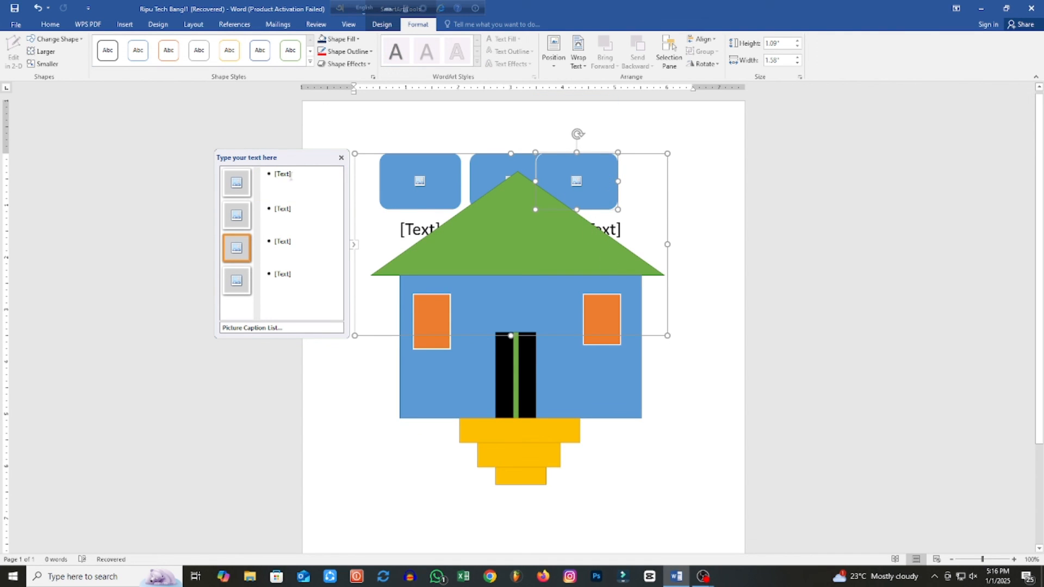
{"action": "left_click", "coordinate": [285, 208]}
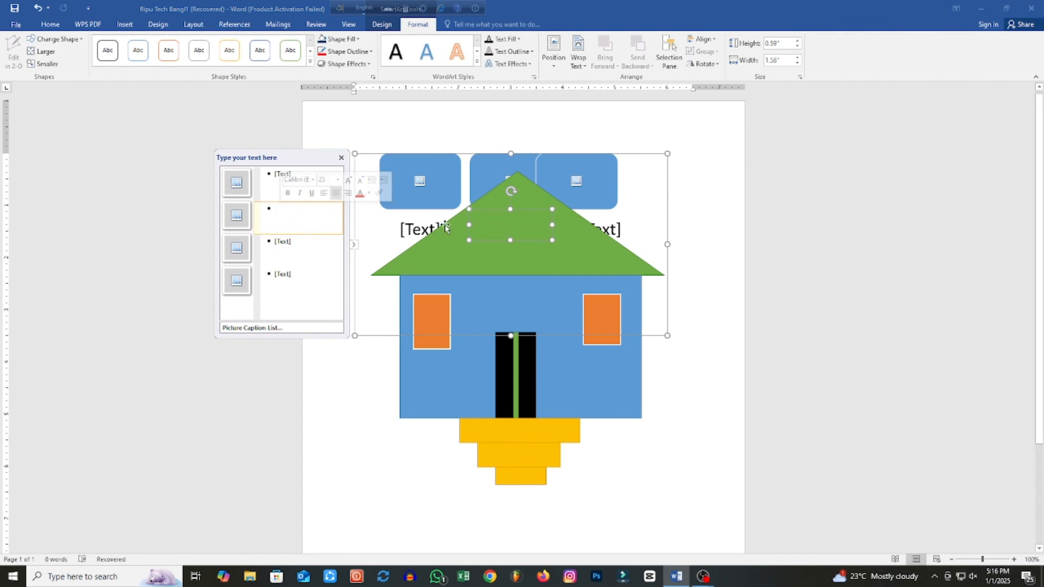
Delete the house's blue wall and green roof triangle that cover the SmartArt graphic.
{"action": "left_click", "coordinate": [588, 400]}
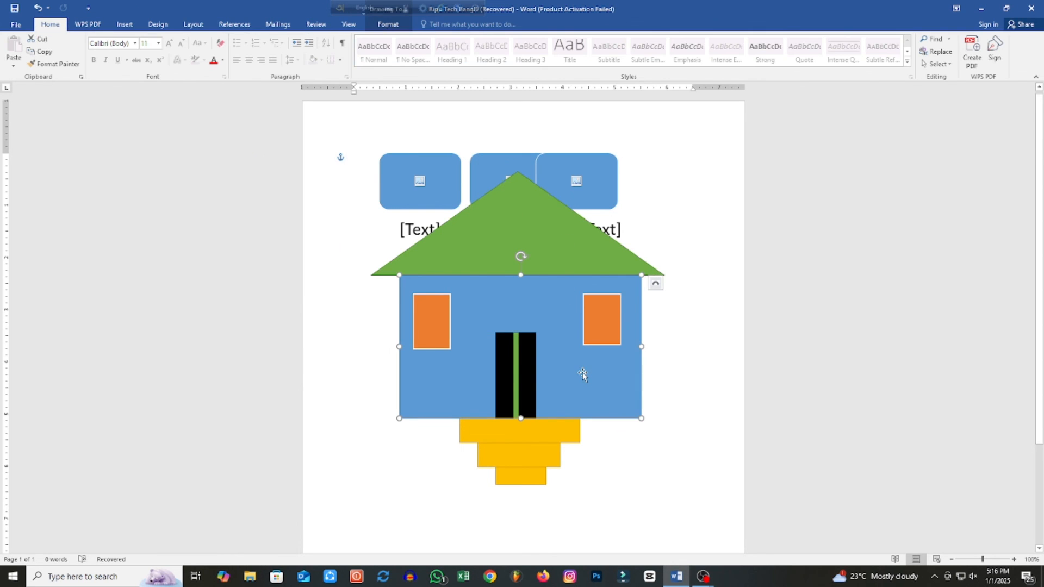
{"action": "key", "text": "Delete"}
{"action": "left_click", "coordinate": [542, 265]}
{"action": "key", "text": "Delete"}
Delete the house's two orange windows and its black door with the green centre strip.
{"action": "left_click", "coordinate": [511, 278]}
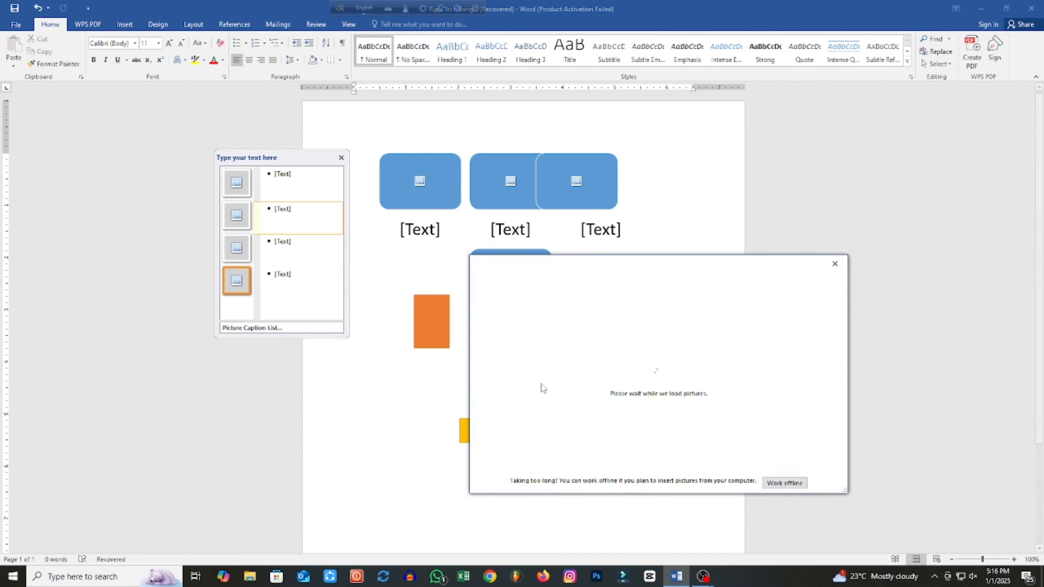
{"action": "left_click", "coordinate": [834, 279]}
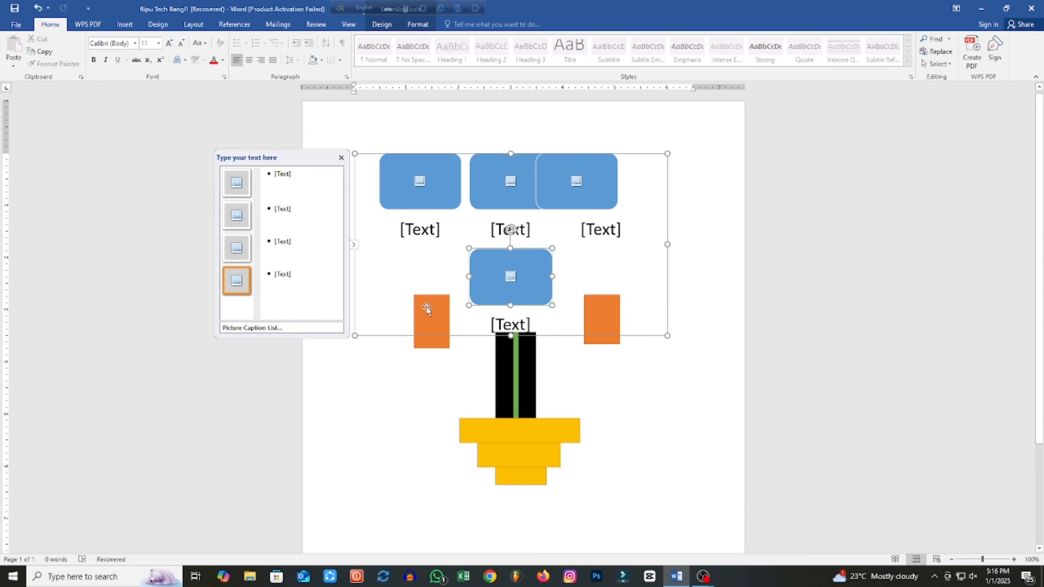
{"action": "left_click", "coordinate": [435, 343]}
{"action": "key", "text": "Delete"}
{"action": "left_click", "coordinate": [515, 386]}
{"action": "key", "text": "Delete"}
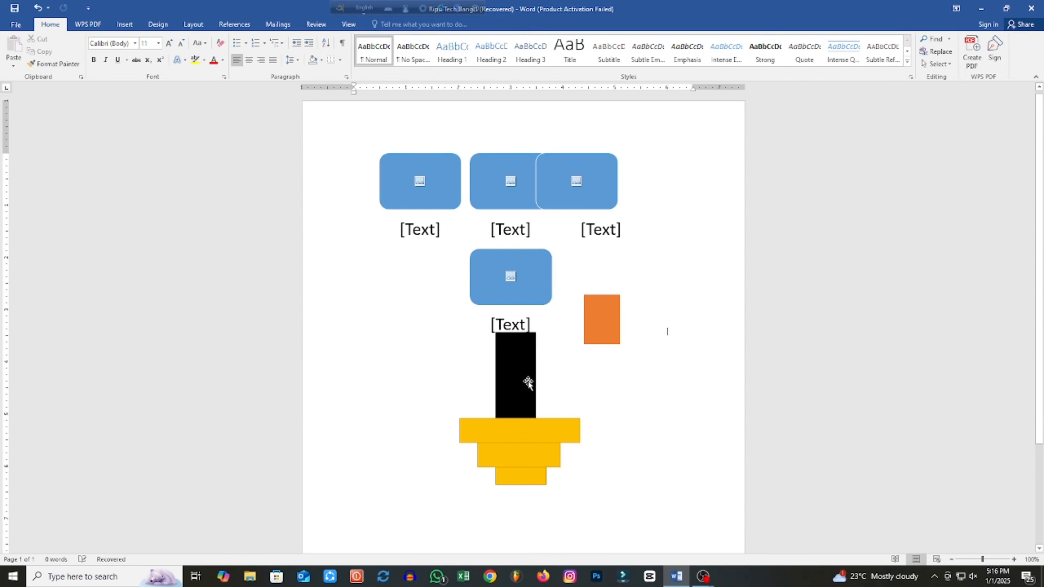
{"action": "left_click", "coordinate": [526, 385]}
{"action": "key", "text": "Delete"}
{"action": "left_click", "coordinate": [610, 330]}
{"action": "key", "text": "Delete"}
Delete the largest and smallest gold step rectangles, leaving the middle one in place.
{"action": "left_click", "coordinate": [518, 428]}
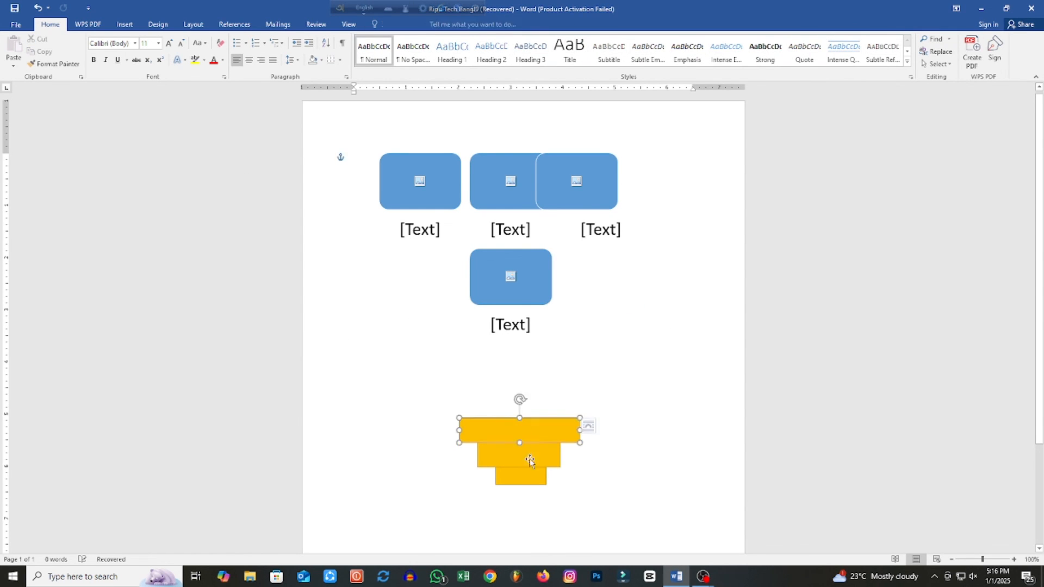
{"action": "key", "text": "Delete"}
{"action": "left_click", "coordinate": [519, 476]}
{"action": "key", "text": "Delete"}
Enter a person's first name as the caption under the SmartArt graphic's first picture box.
{"action": "left_click", "coordinate": [421, 229]}
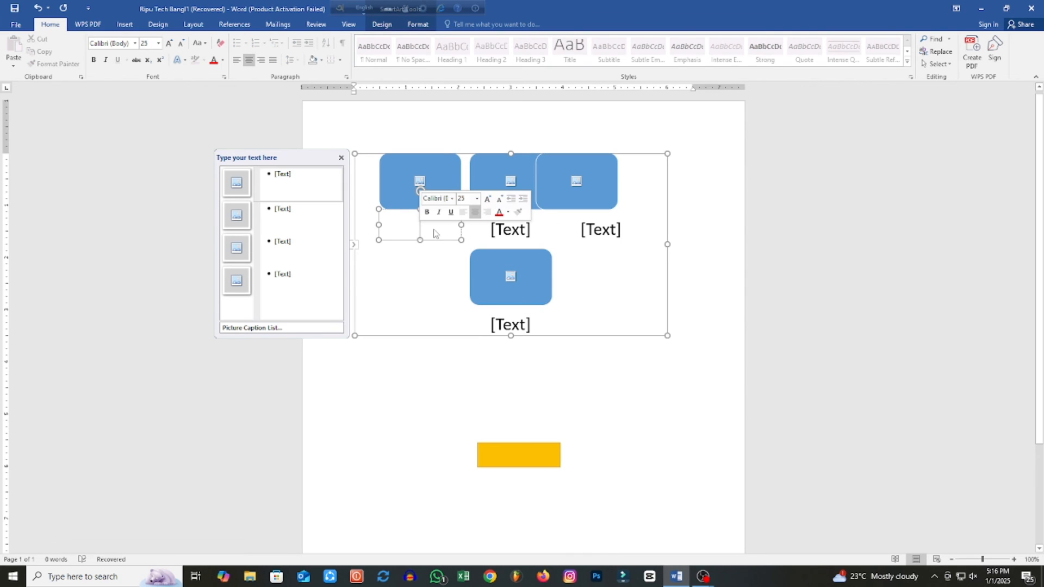
{"action": "type", "text": "frip"}
{"action": "key", "text": "BackSpace"}
{"action": "key", "text": "BackSpace"}
{"action": "key", "text": "BackSpace"}
{"action": "key", "text": "BackSpace"}
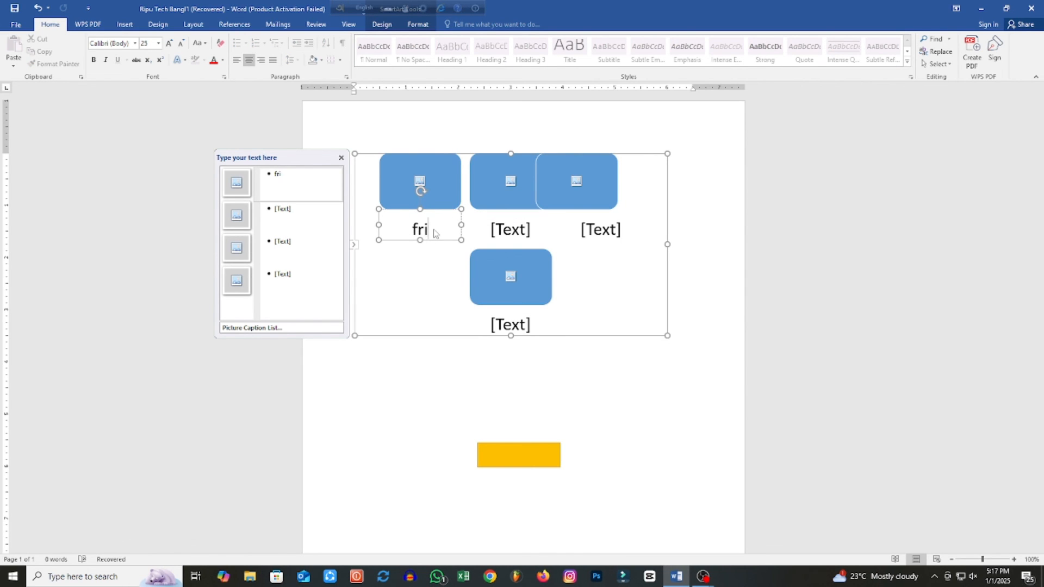
{"action": "type", "text": "Ripu"}
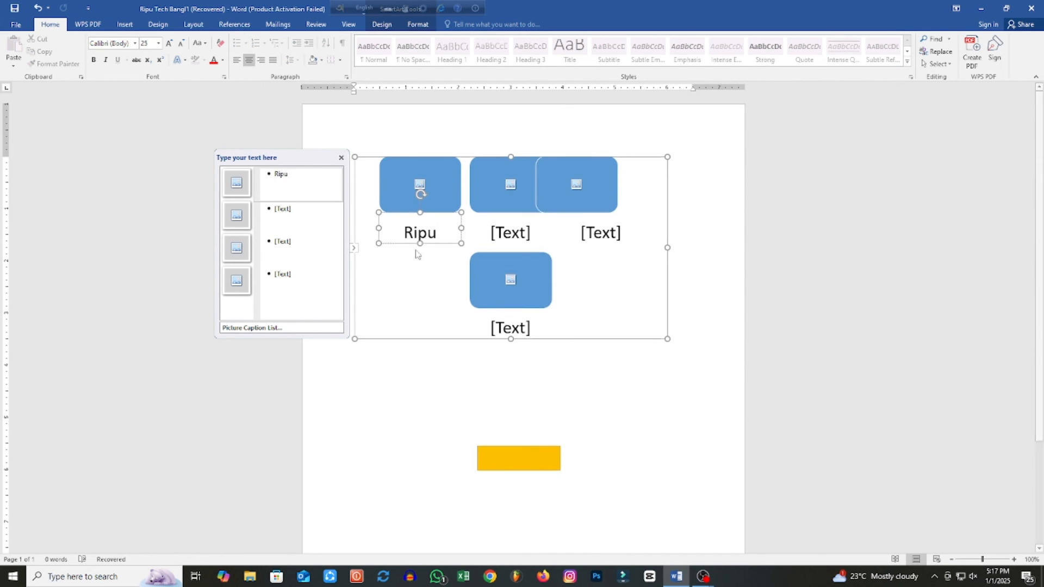
Fill in the captions of the second and third picture boxes with two other people's first names.
{"action": "left_click", "coordinate": [516, 234]}
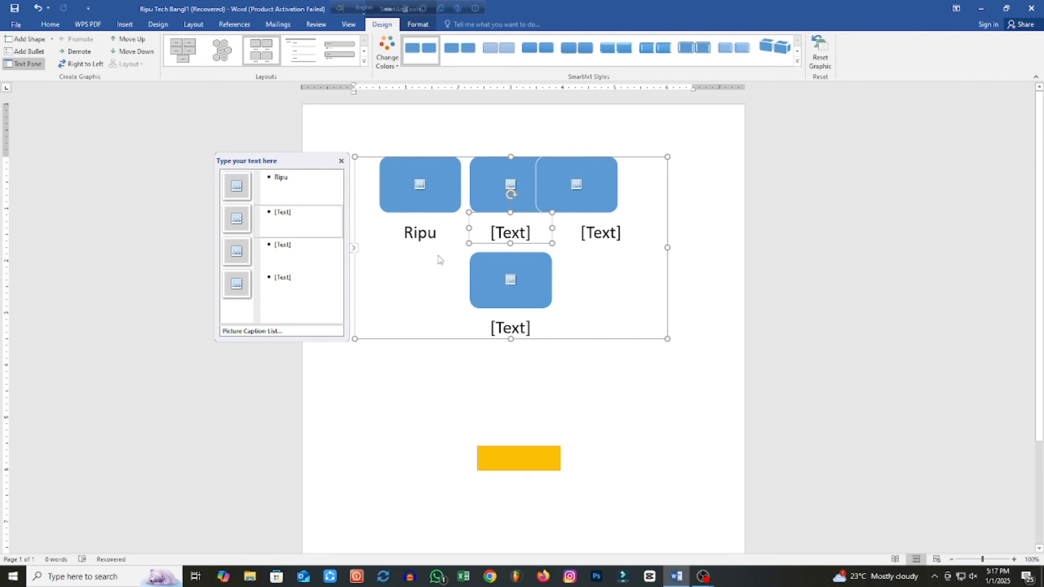
{"action": "left_click", "coordinate": [516, 232]}
{"action": "type", "text": "Rimo"}
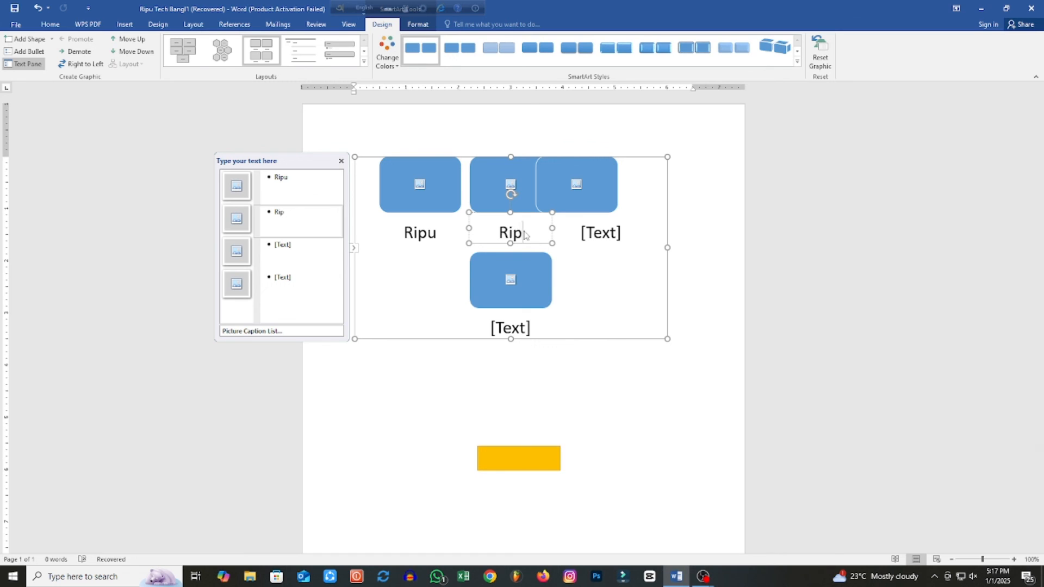
{"action": "type", "text": "n"}
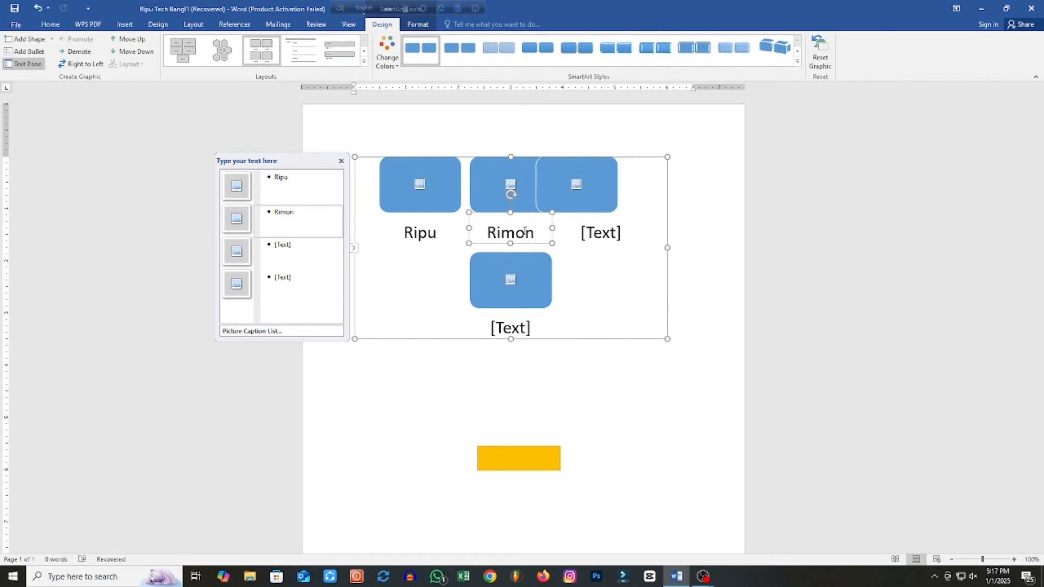
{"action": "left_click", "coordinate": [602, 231]}
{"action": "left_click", "coordinate": [606, 240]}
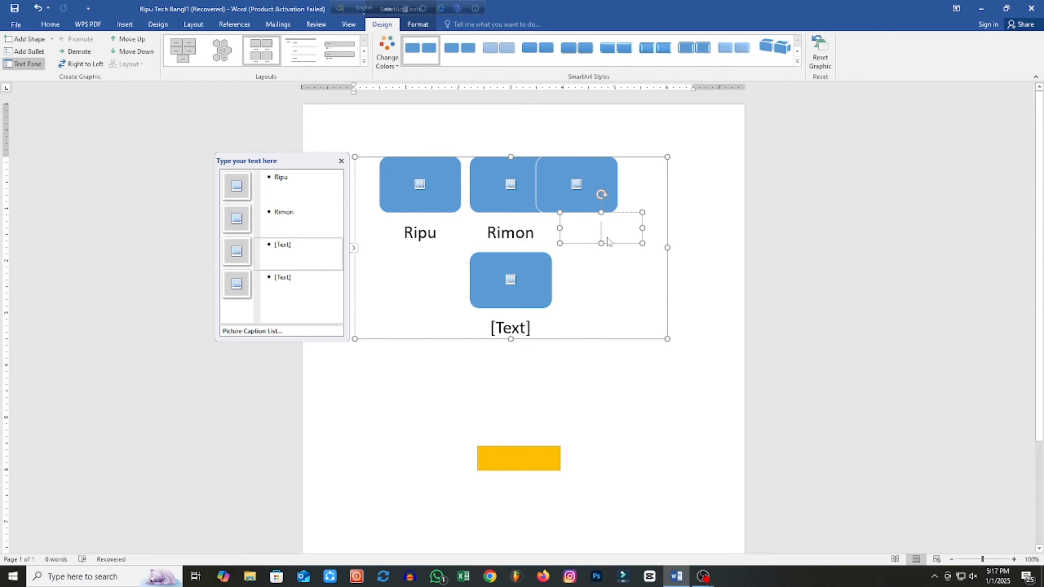
{"action": "type", "text": "Sourov"}
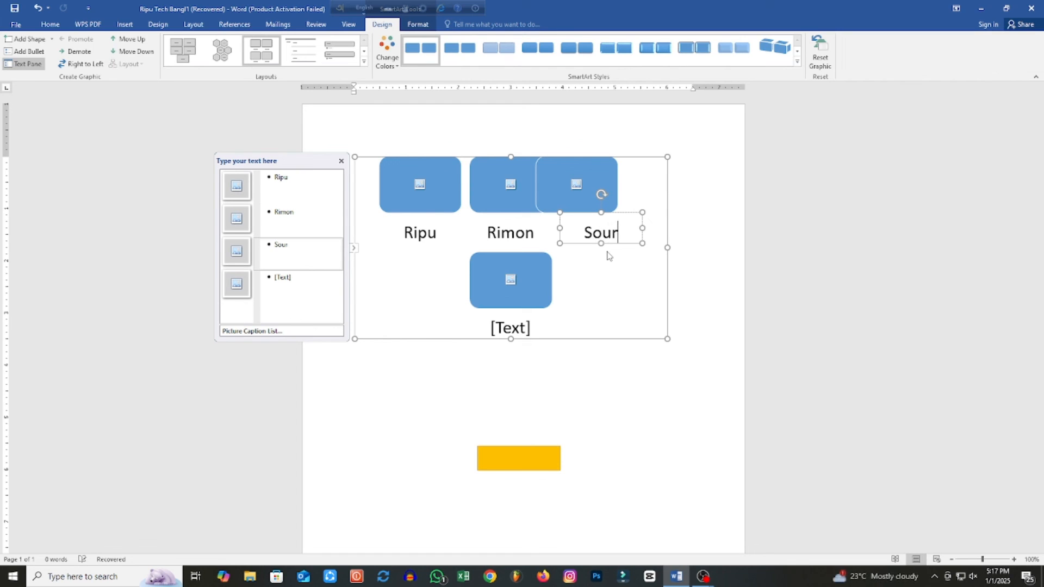
{"action": "left_click", "coordinate": [594, 356]}
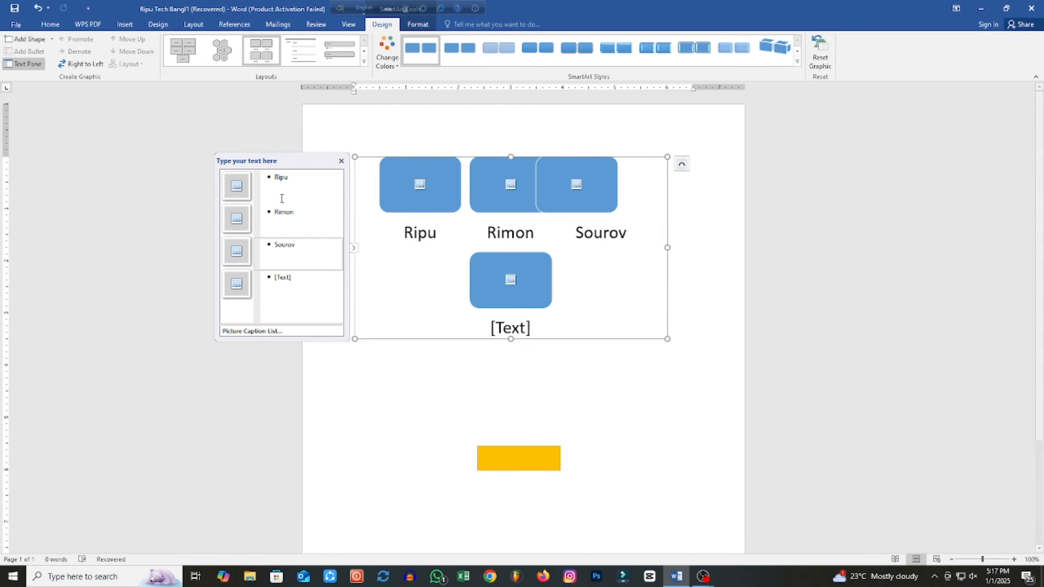
Move the second picture box down over the fourth caption, and shift the fourth picture box to the right beside it.
{"action": "left_click_drag", "start_coordinate": [499, 166], "coordinate": [533, 374]}
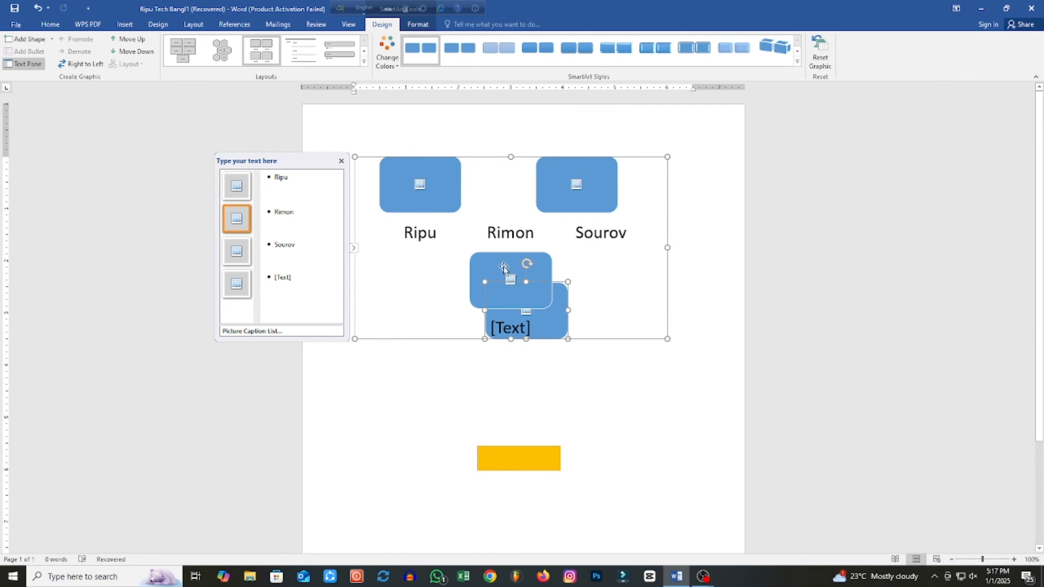
{"action": "left_click_drag", "start_coordinate": [503, 268], "coordinate": [599, 270]}
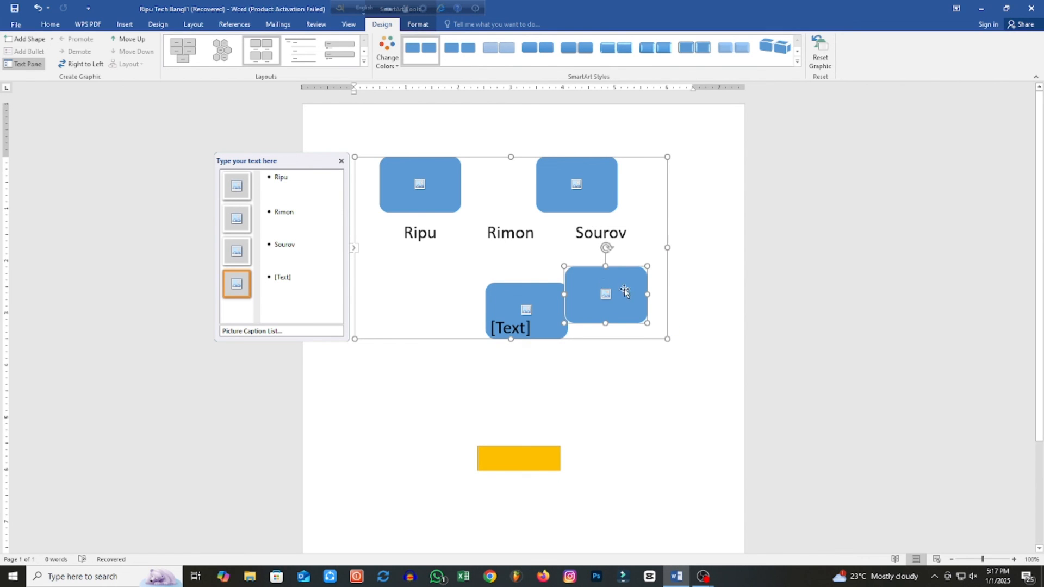
{"action": "left_click", "coordinate": [592, 201]}
{"action": "left_click", "coordinate": [639, 299]}
{"action": "left_click", "coordinate": [533, 309]}
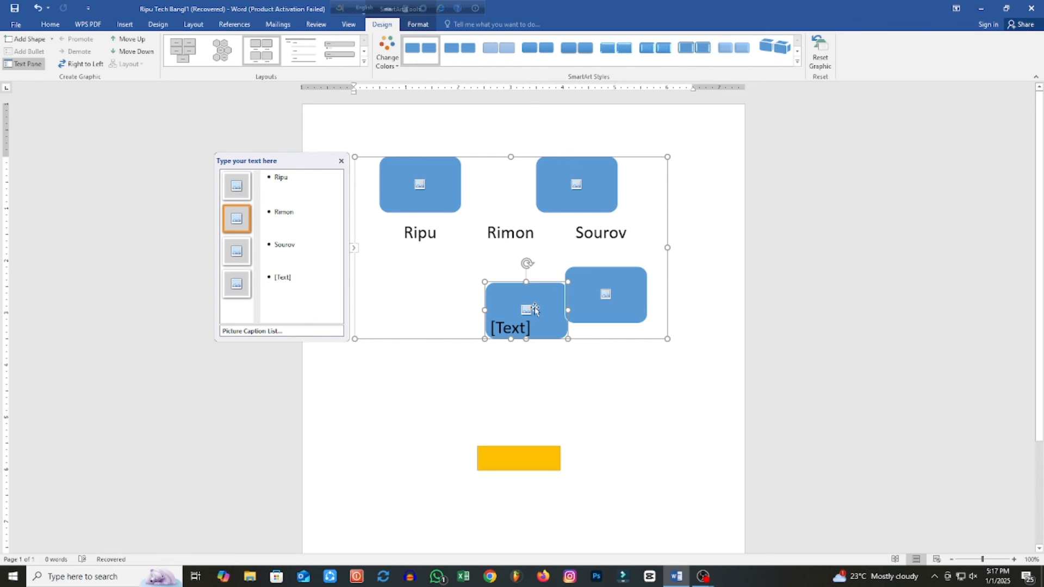
{"action": "left_click", "coordinate": [129, 26]}
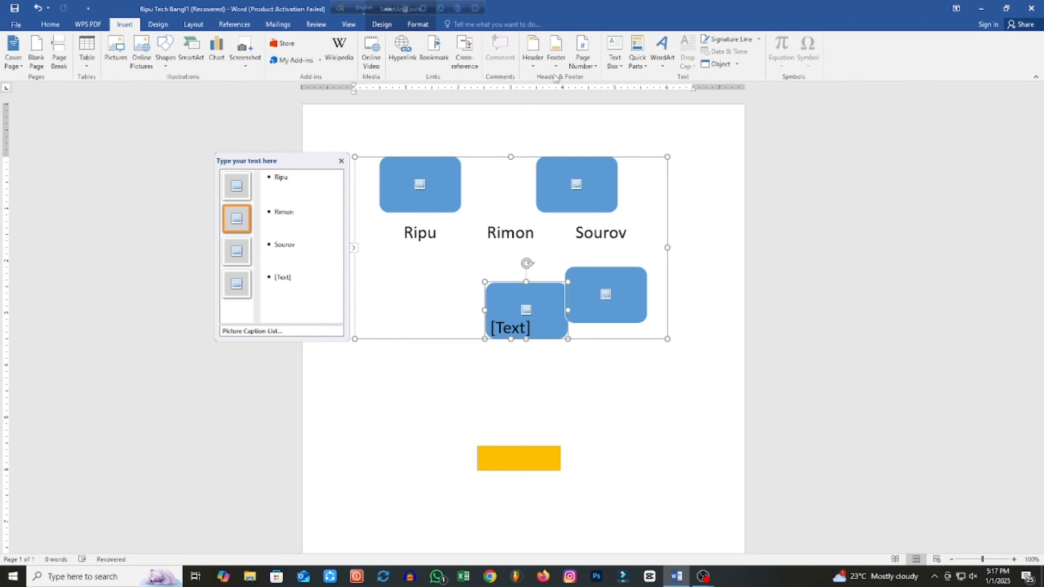
{"action": "left_click", "coordinate": [594, 68]}
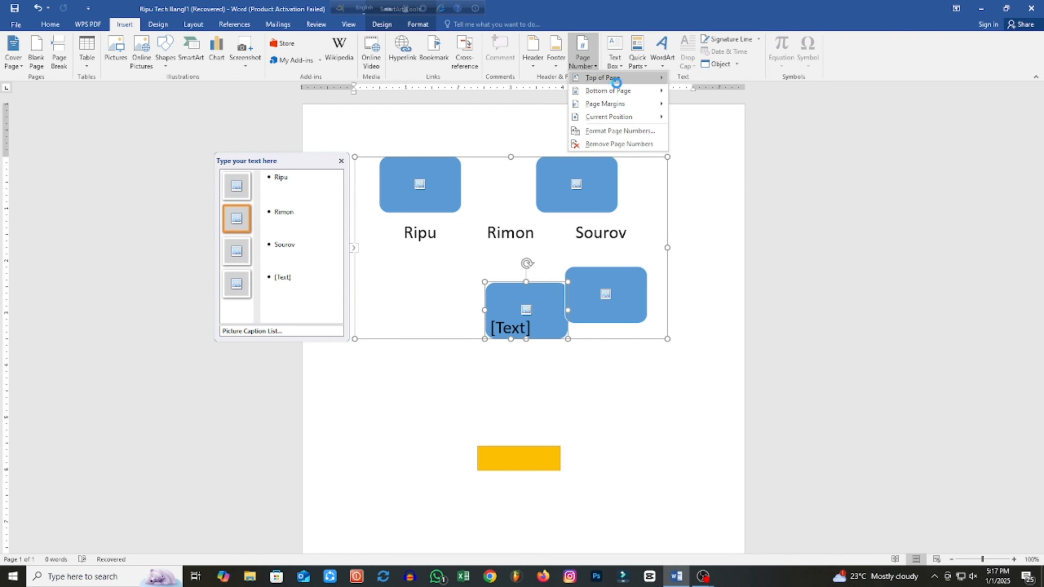
{"action": "mouse_move", "coordinate": [609, 116]}
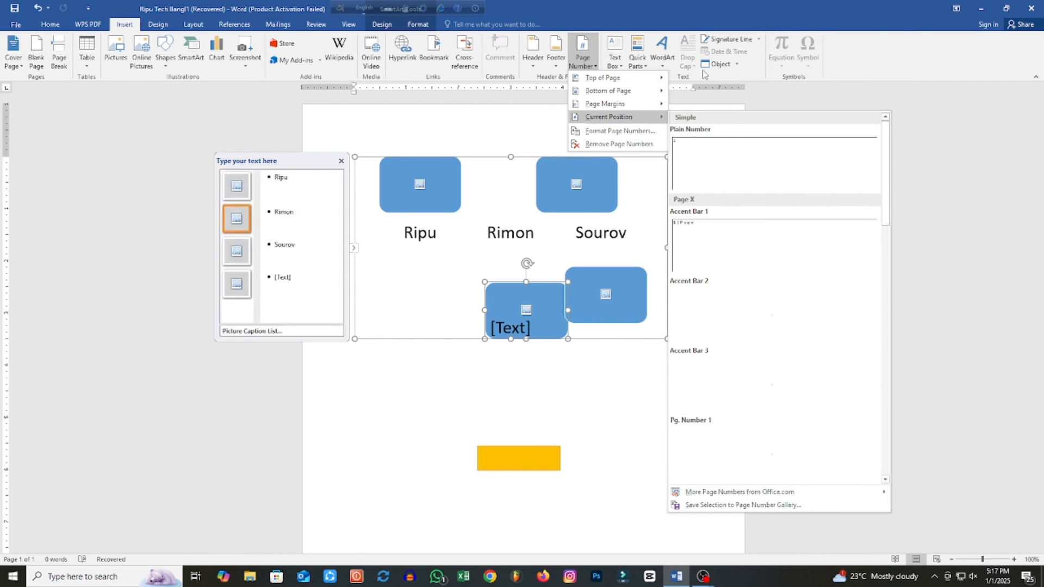
{"action": "left_click", "coordinate": [146, 173]}
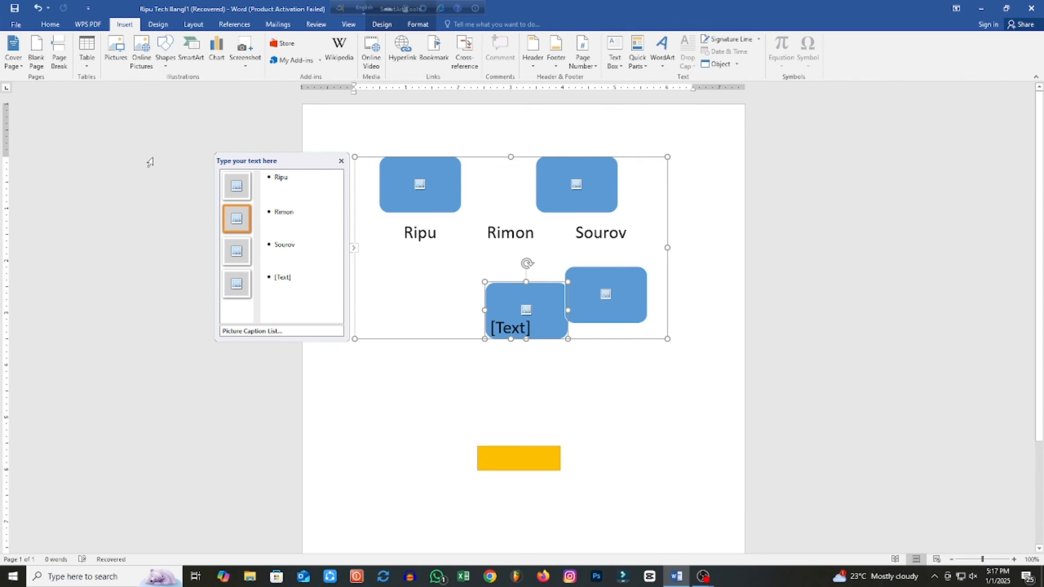
{"action": "key", "text": "Escape"}
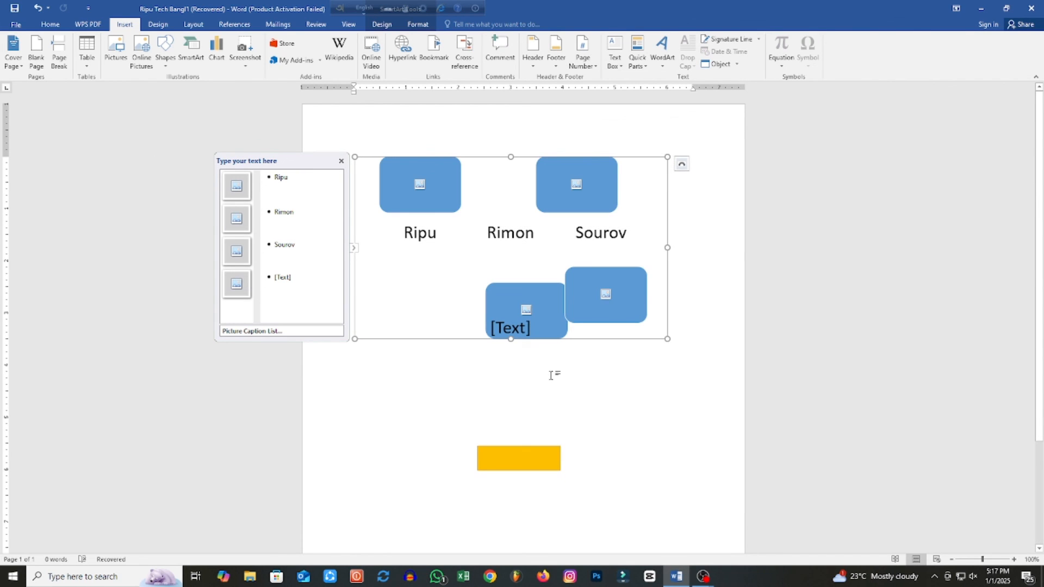